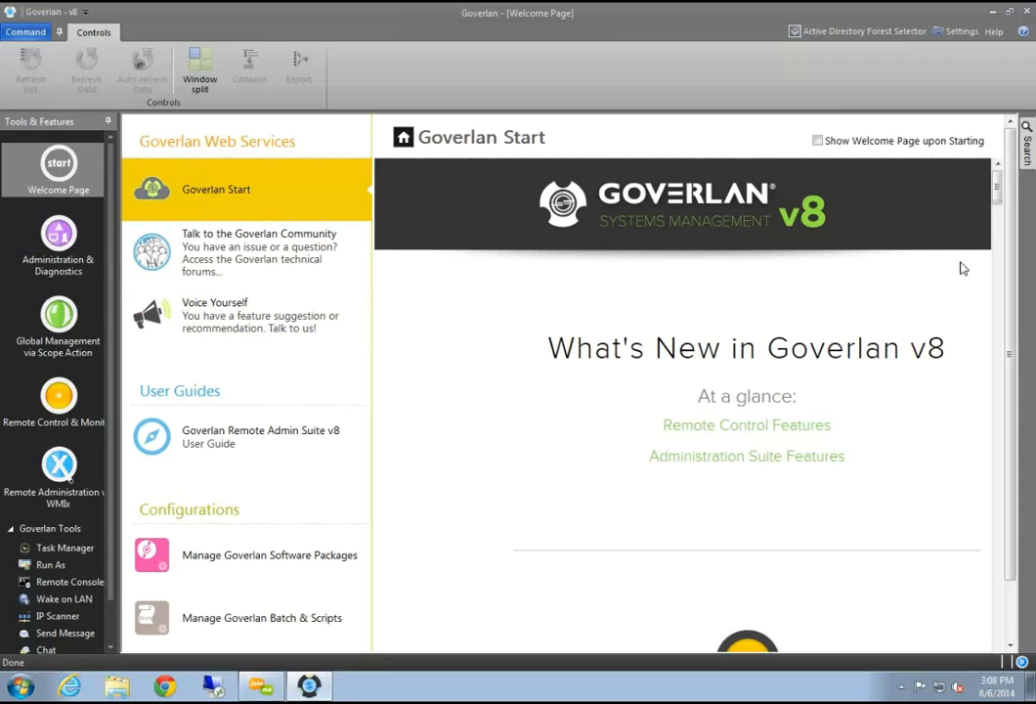
Load the Goverlan Community Forum page on the Welcome Page and scroll through it
click(226, 252)
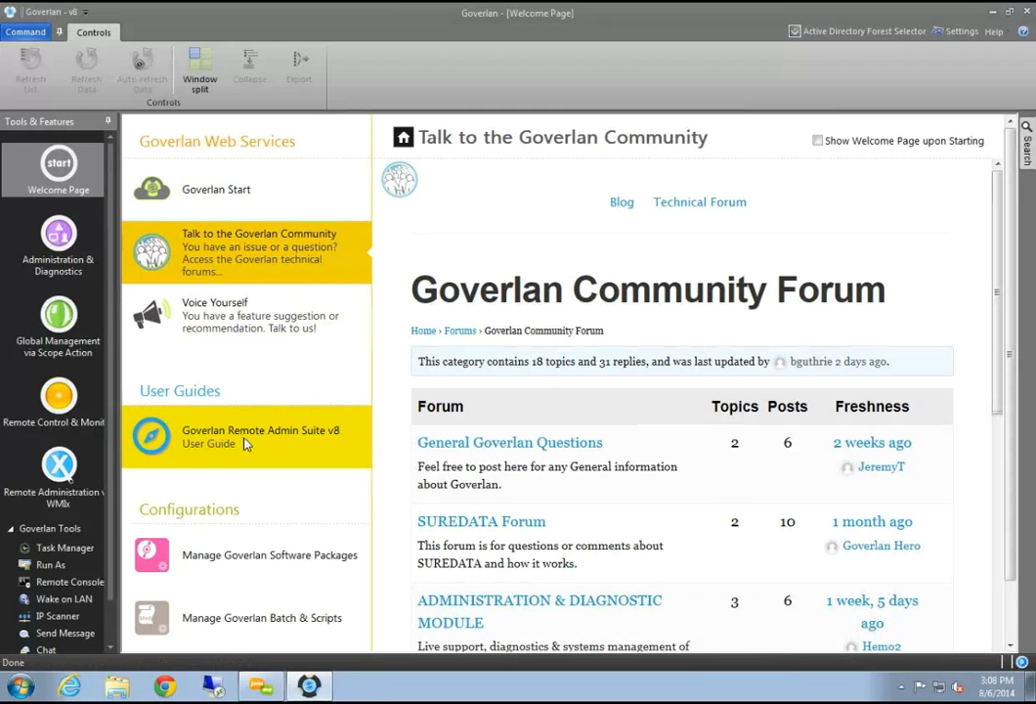
scroll(275, 563, down, 1)
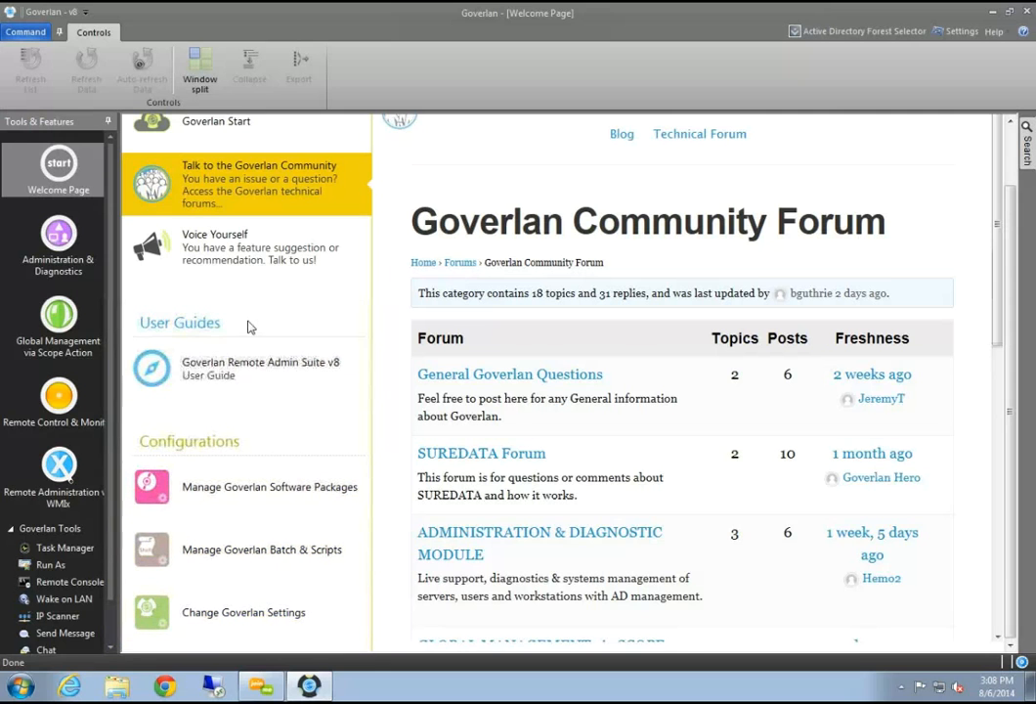
scroll(259, 395, up, 1)
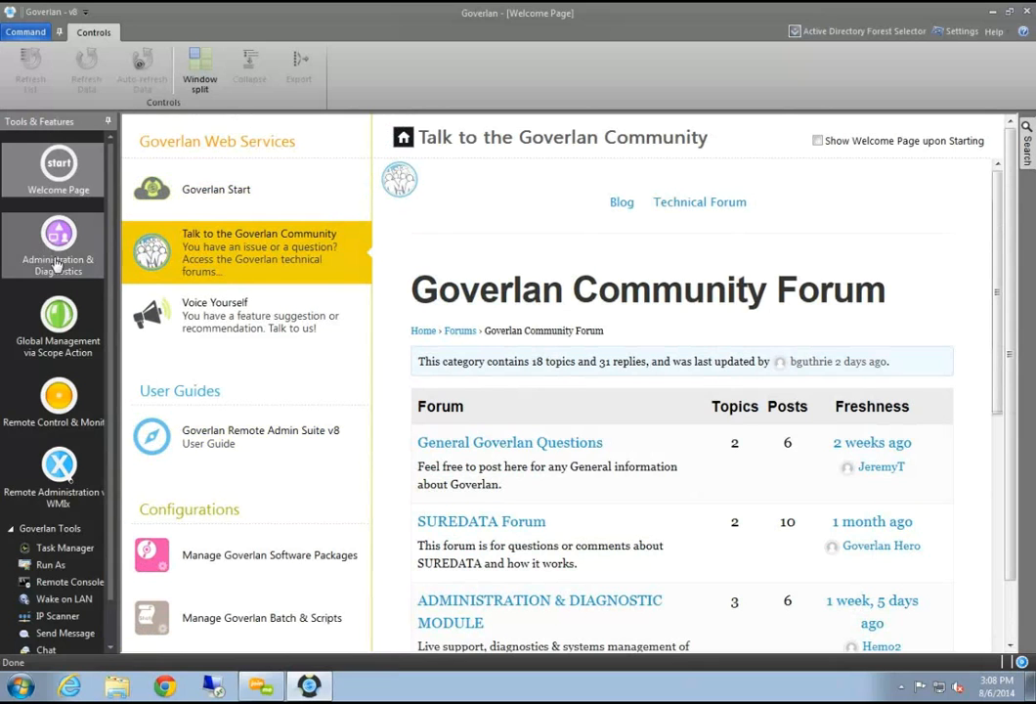
Switch to Administration & Diagnostics and expand corp.pjtec.com and pjlab.corp.pjtec.com
click(61, 223)
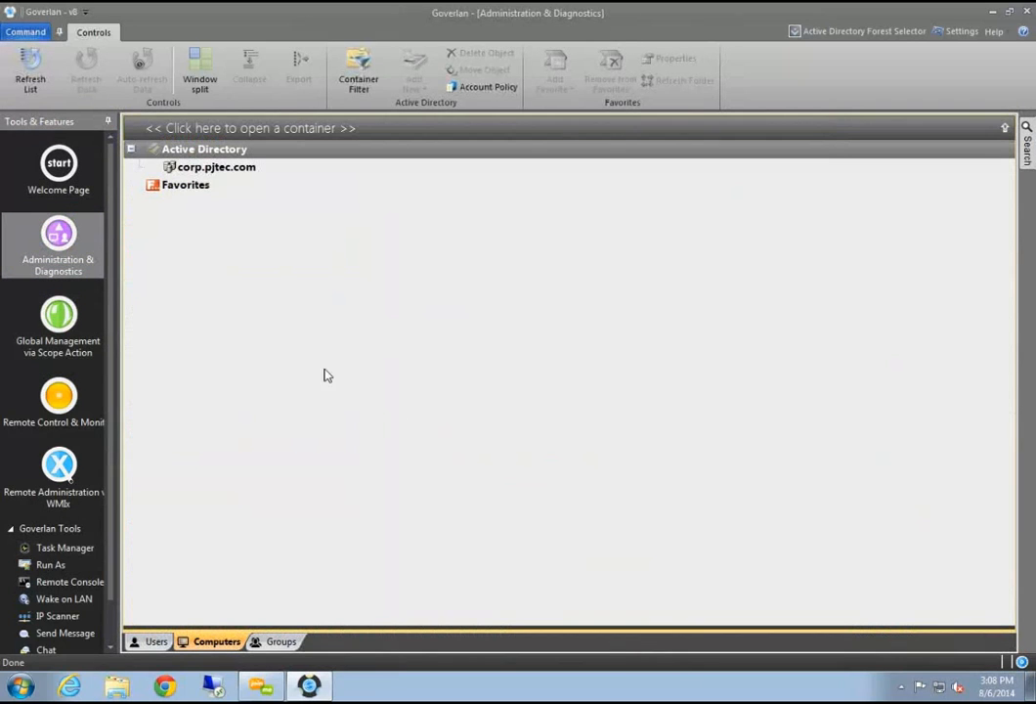
drag(122, 226, 139, 221)
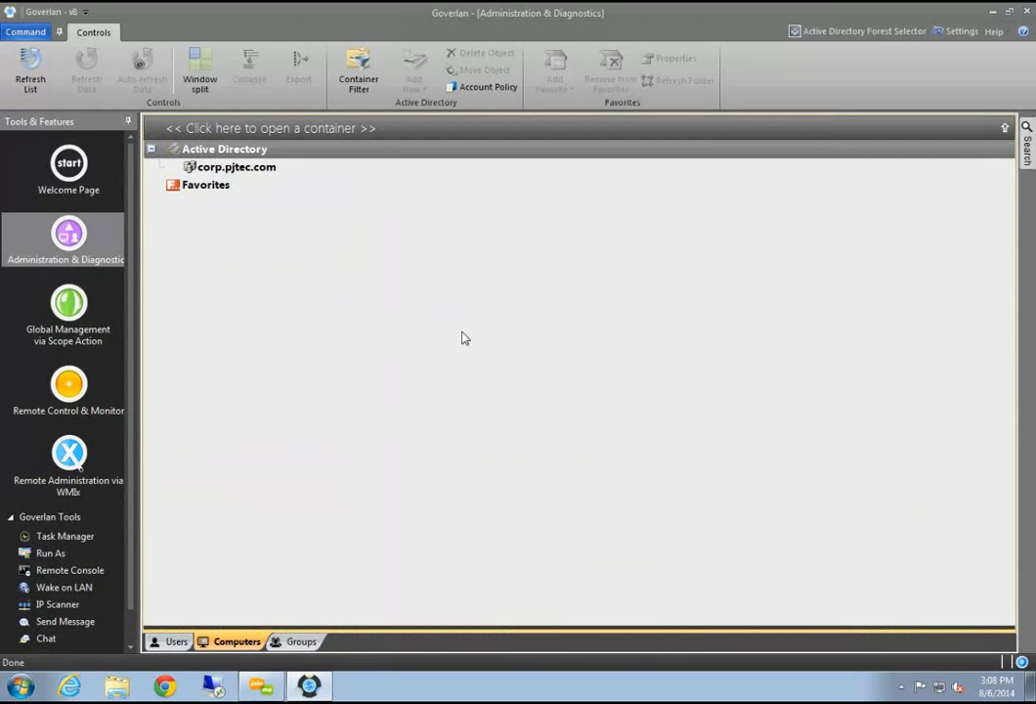
click(271, 173)
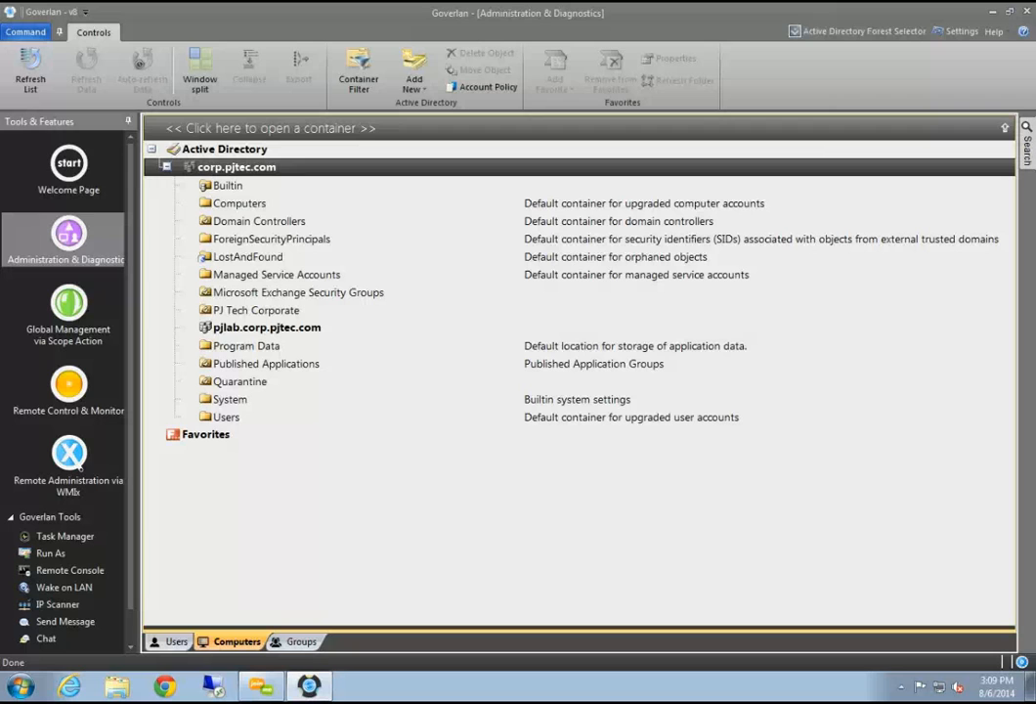
double_click(264, 328)
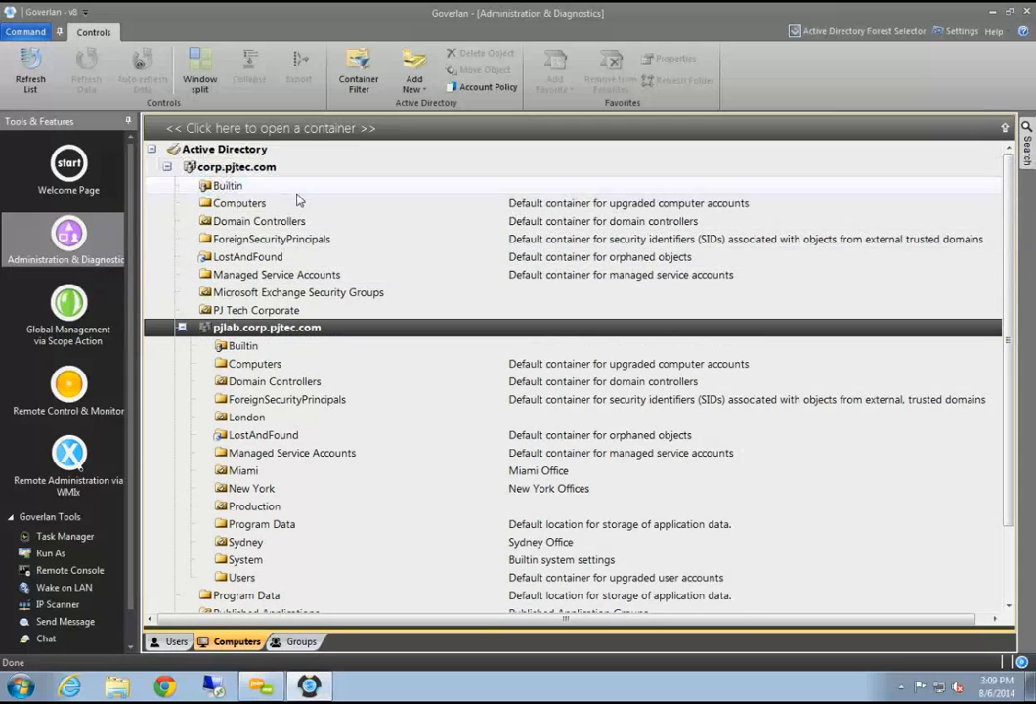
scroll(357, 377, down, 2)
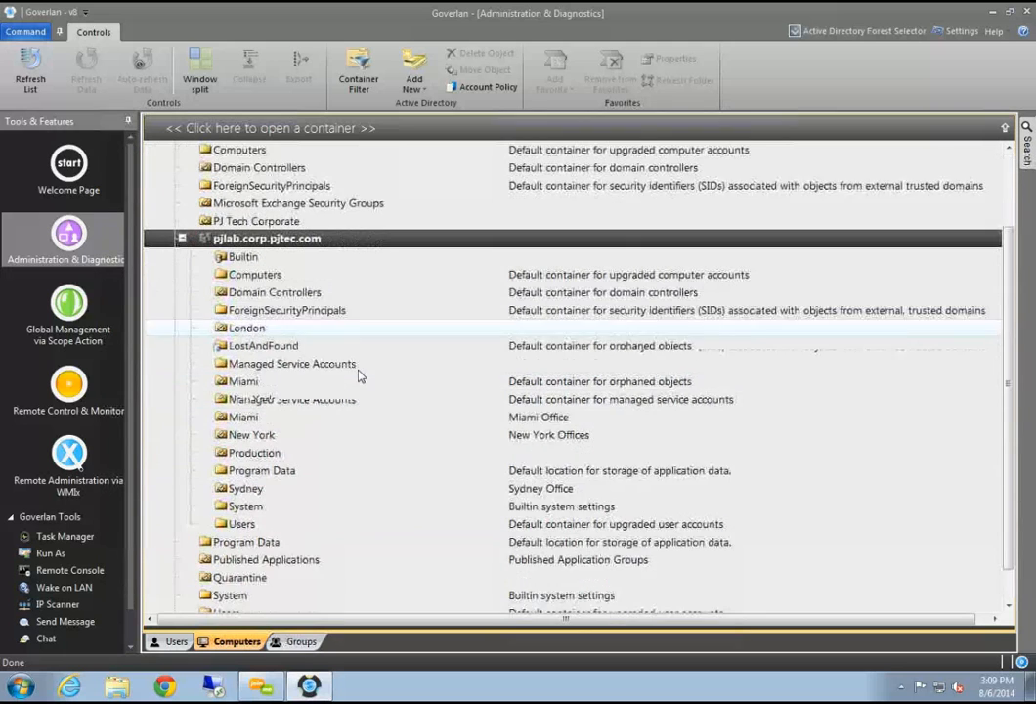
scroll(333, 489, up, 2)
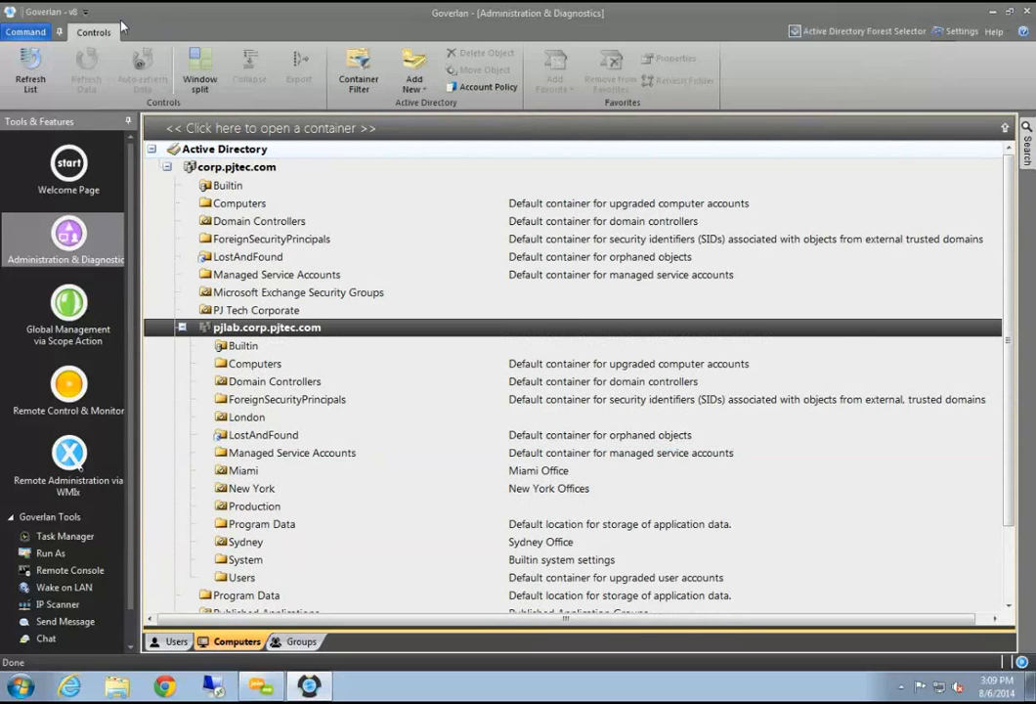
Select the ForeignSecurityPrincipals container in pjlab, then show the Favorites list of saved machines
click(1027, 149)
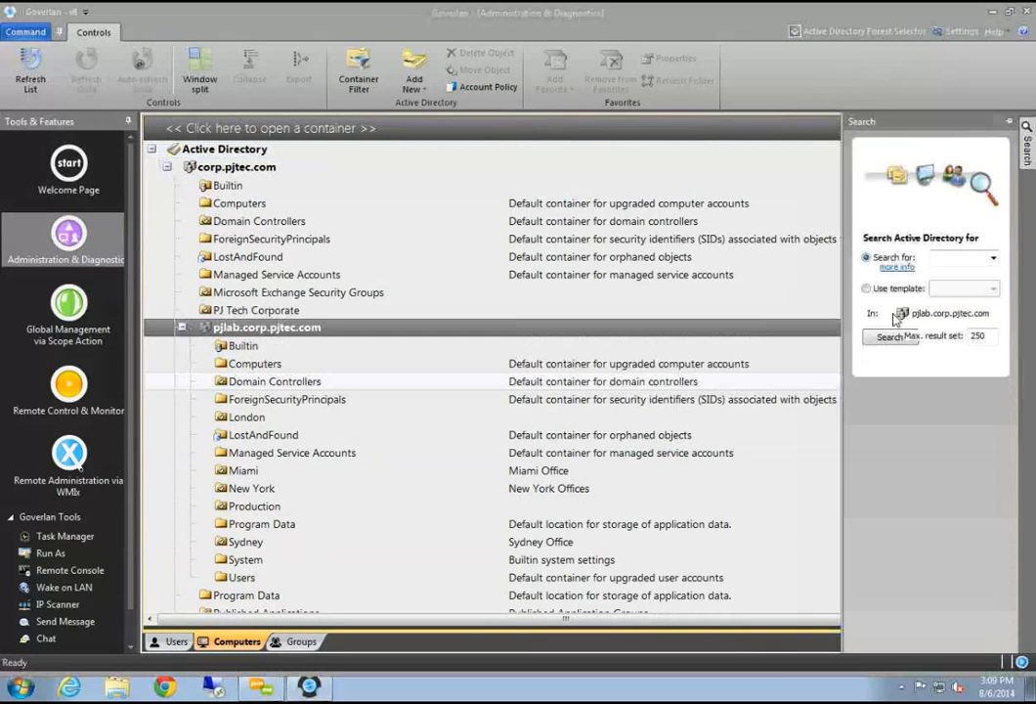
click(963, 257)
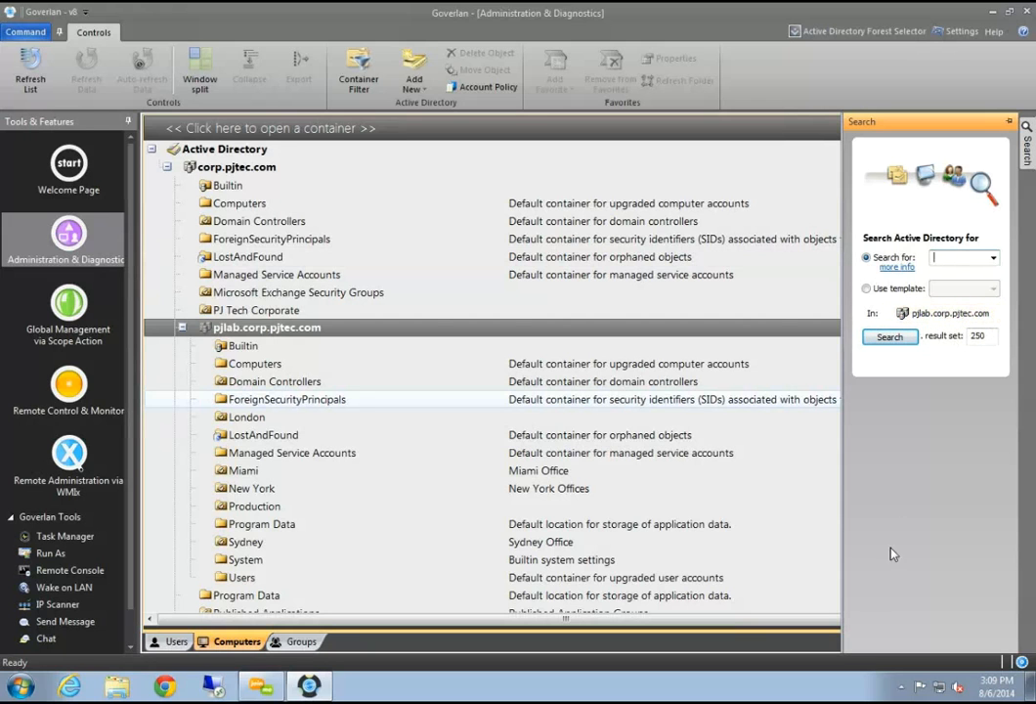
click(332, 399)
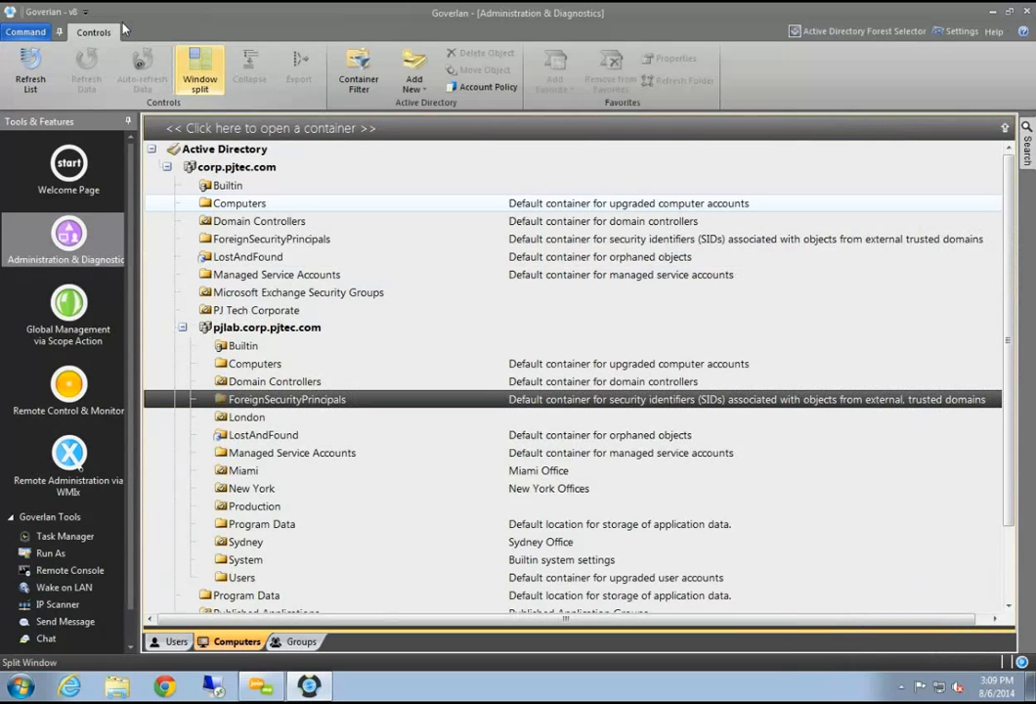
scroll(322, 409, down, 2)
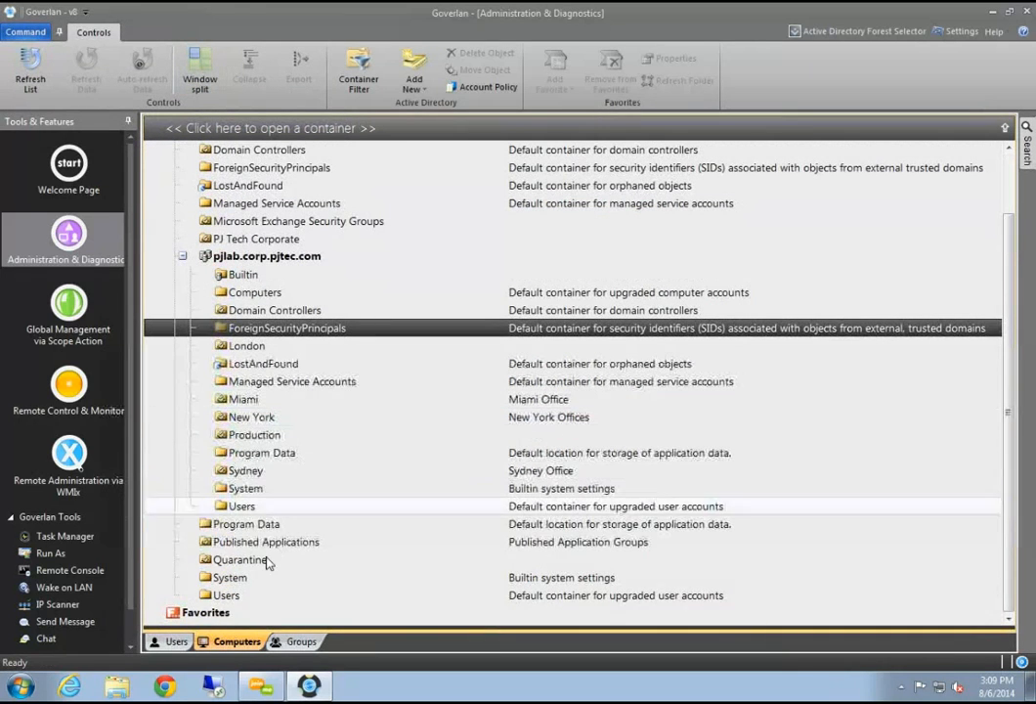
click(232, 613)
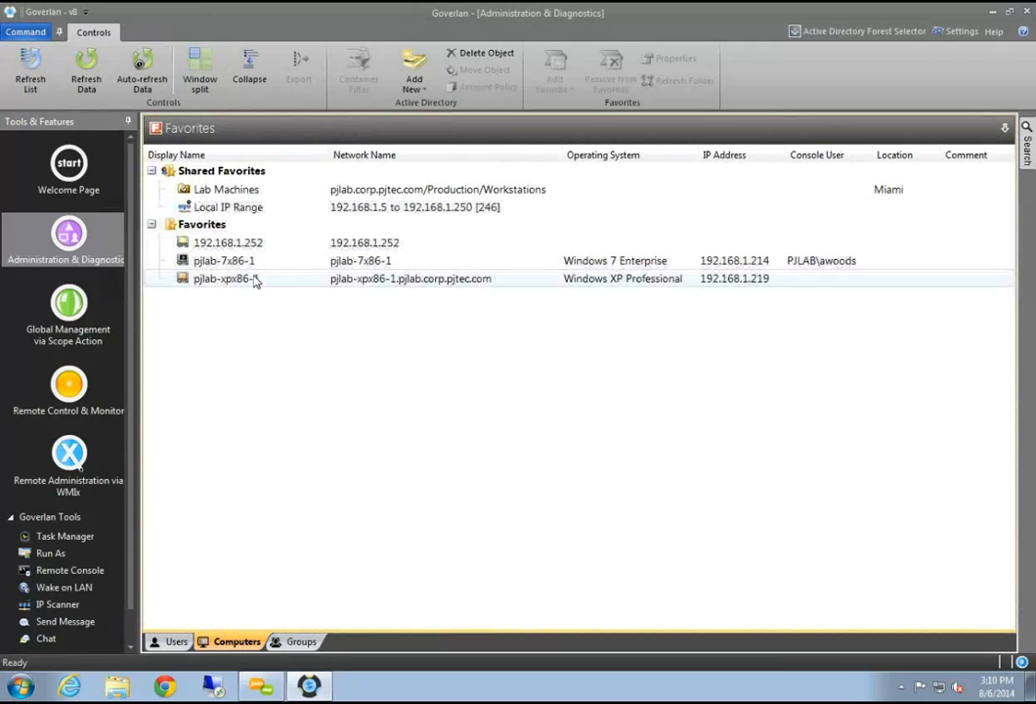
Restore the full Active Directory tree and select the pjlab.corp.pjtec.com domain
click(359, 134)
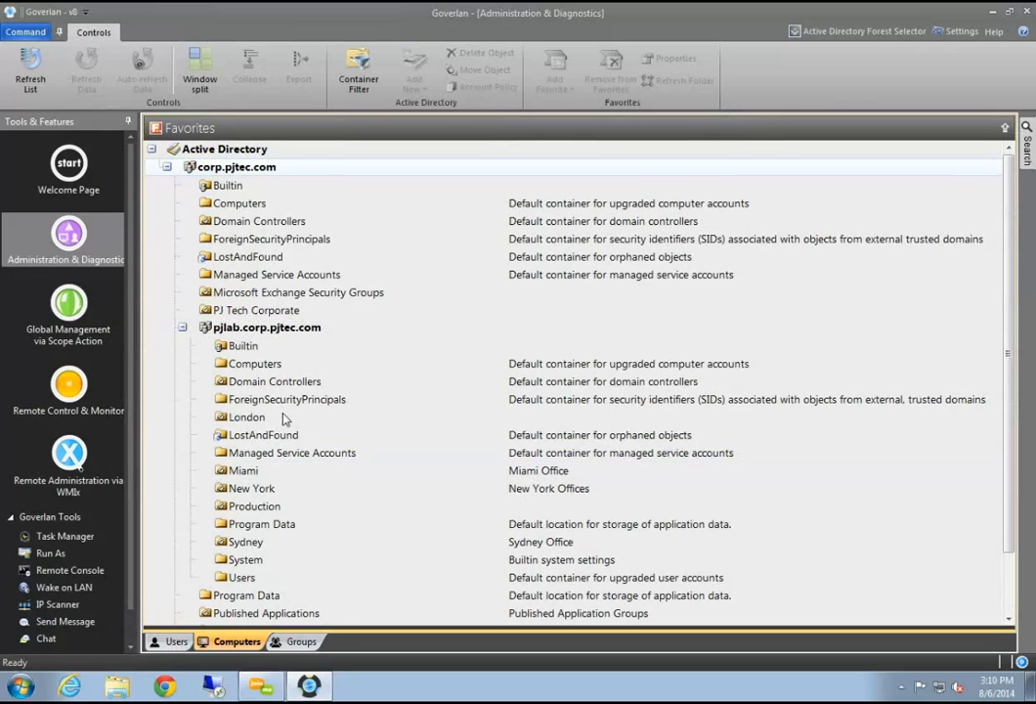
click(235, 335)
scroll(283, 418, up, 2)
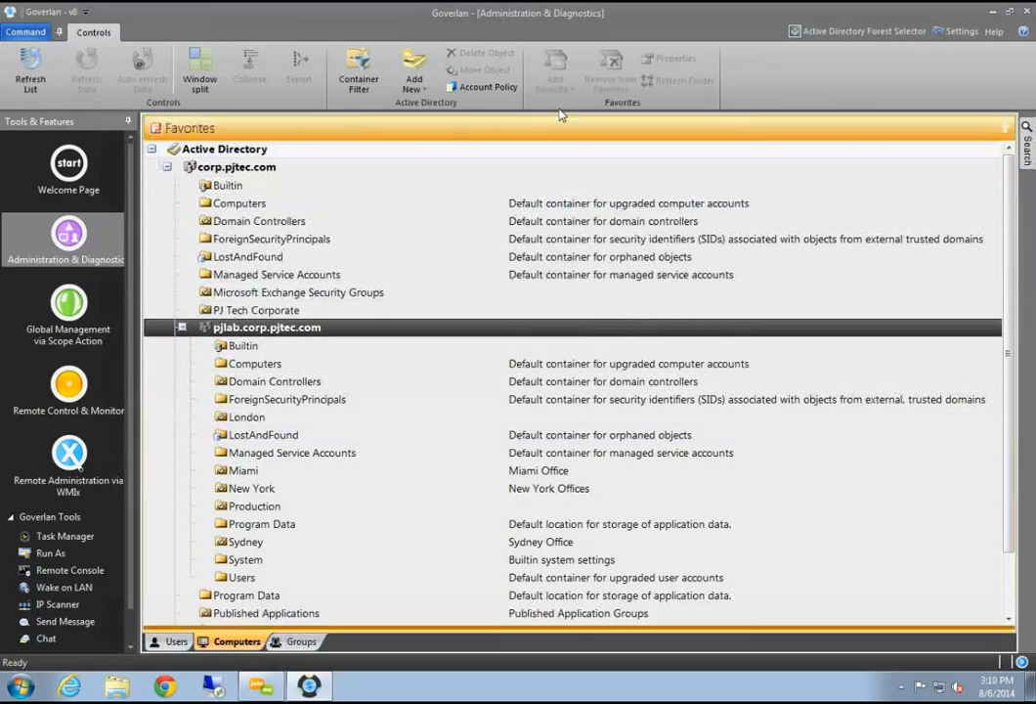
scroll(504, 483, down, 2)
Step through London, Miami and New York, then expand the Production OU
click(439, 347)
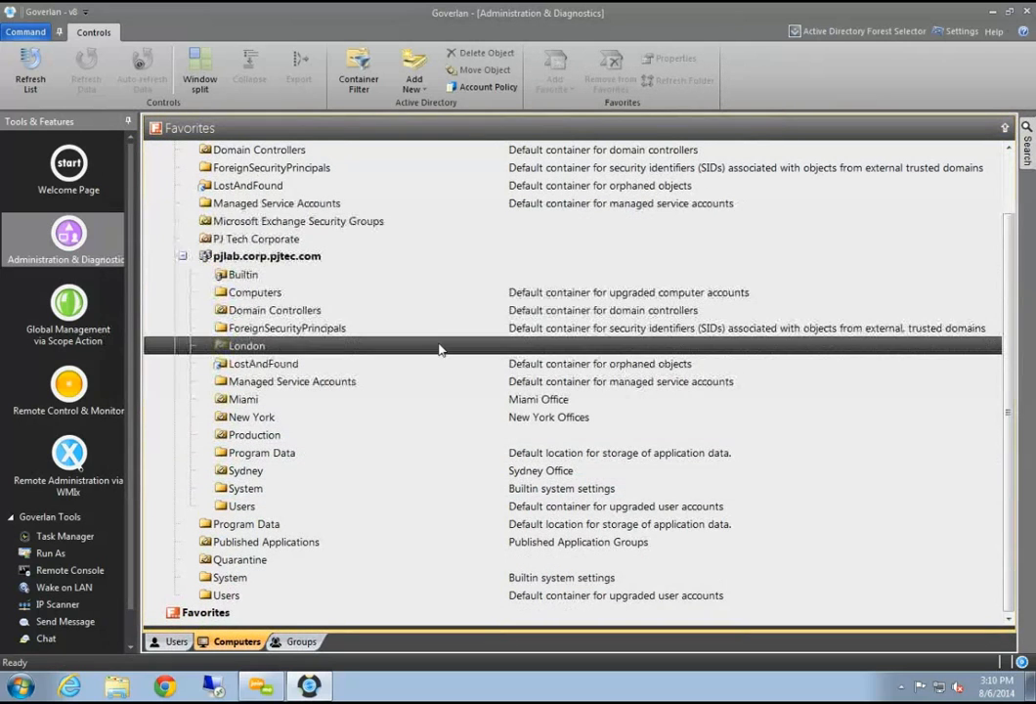
click(301, 401)
click(301, 417)
click(296, 436)
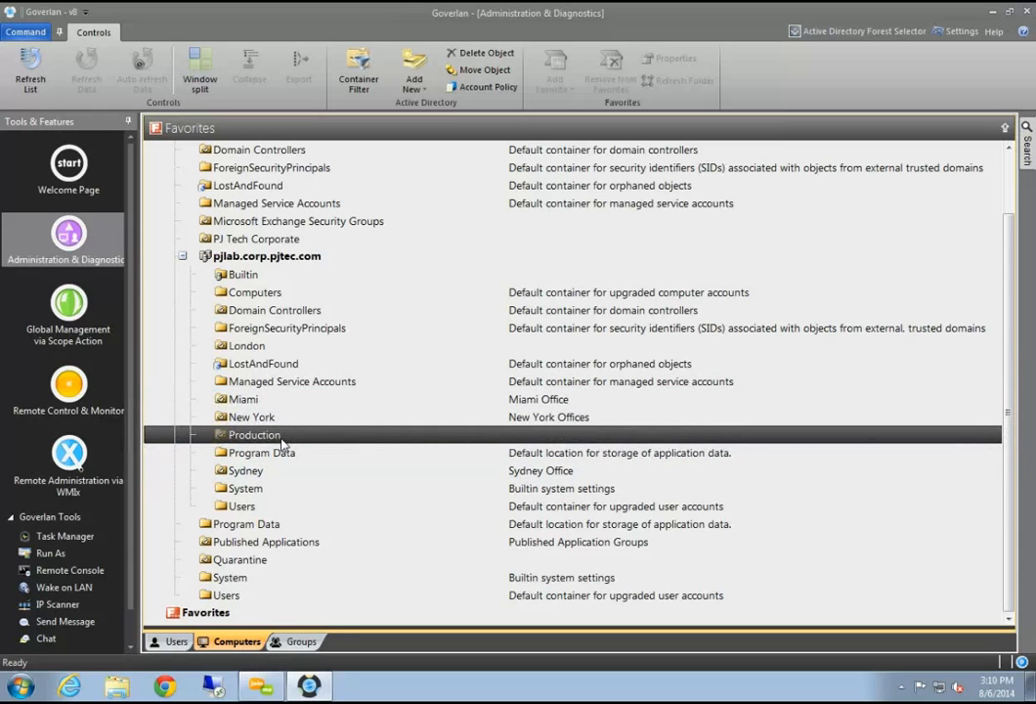
double_click(284, 442)
scroll(308, 557, down, 3)
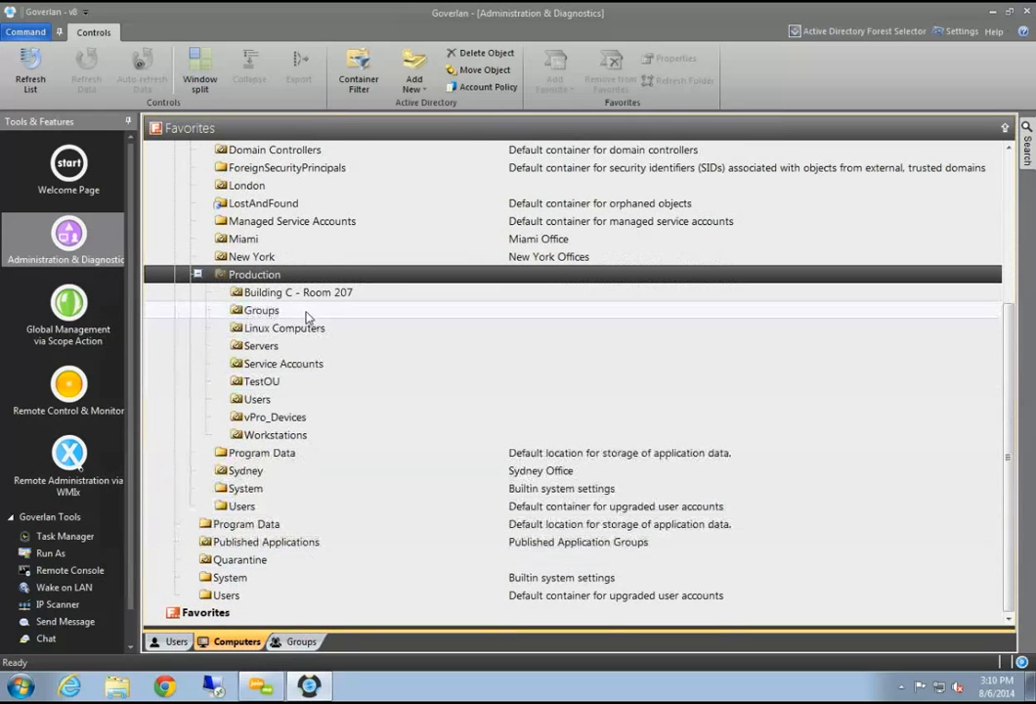
right_click(284, 435)
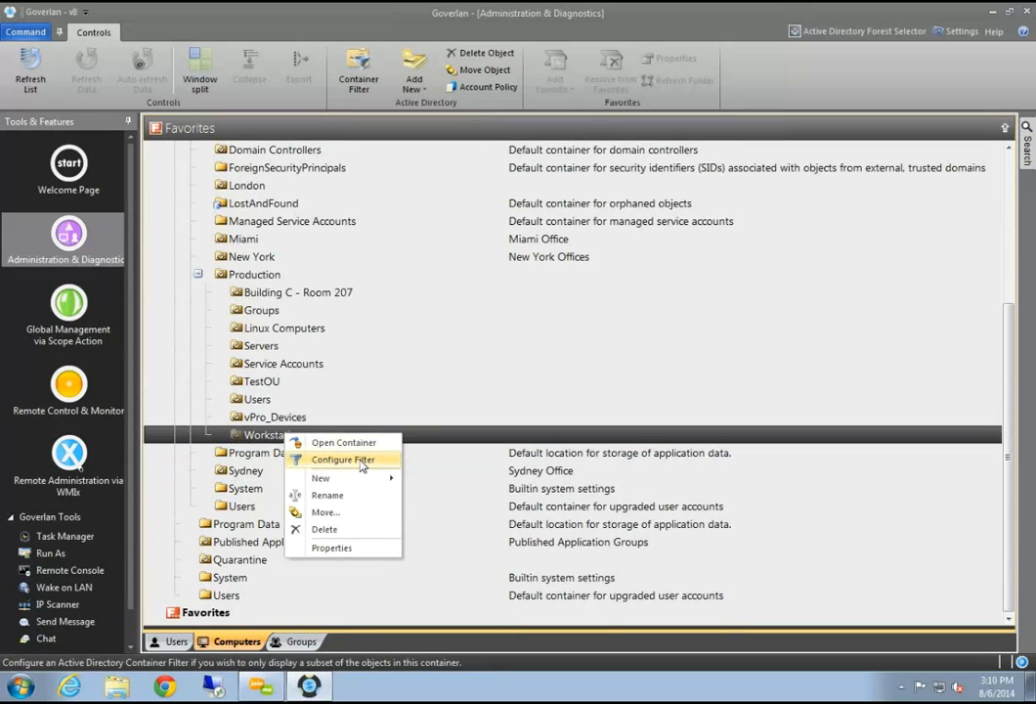
mouse_move(376, 478)
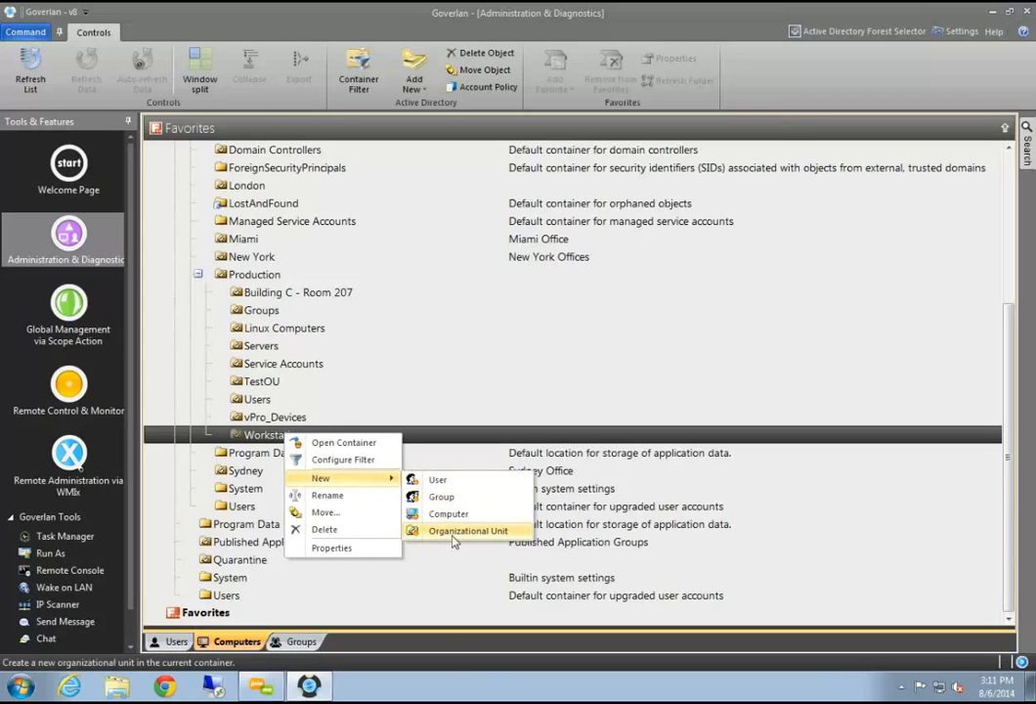
click(332, 547)
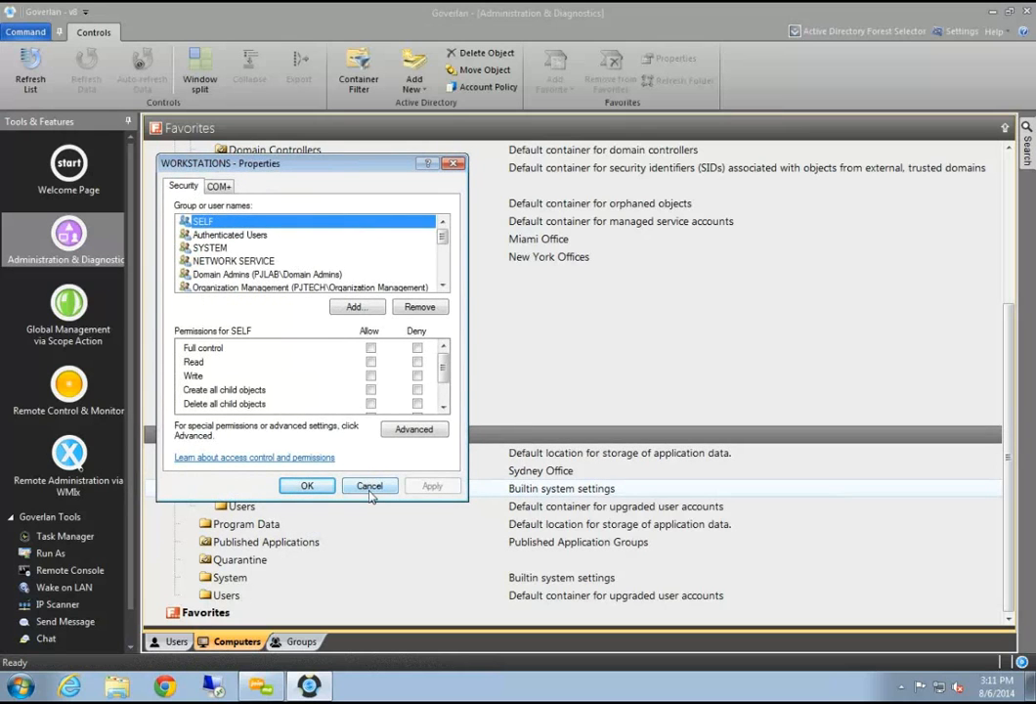
click(370, 488)
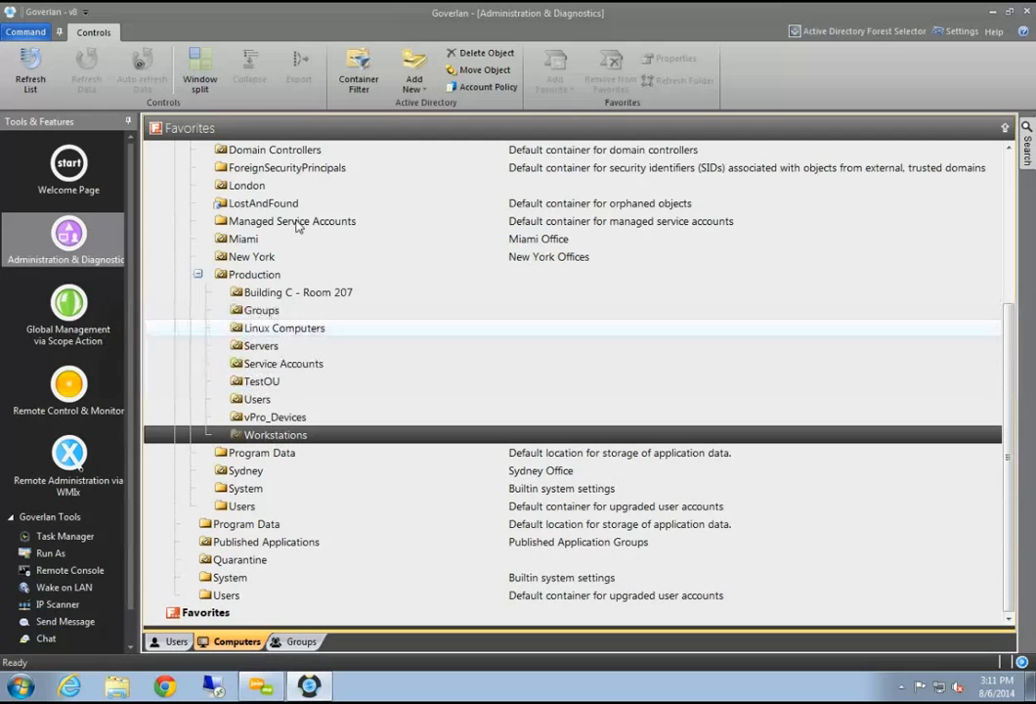
List the Workstations container, toggling between its user and computer views
double_click(287, 437)
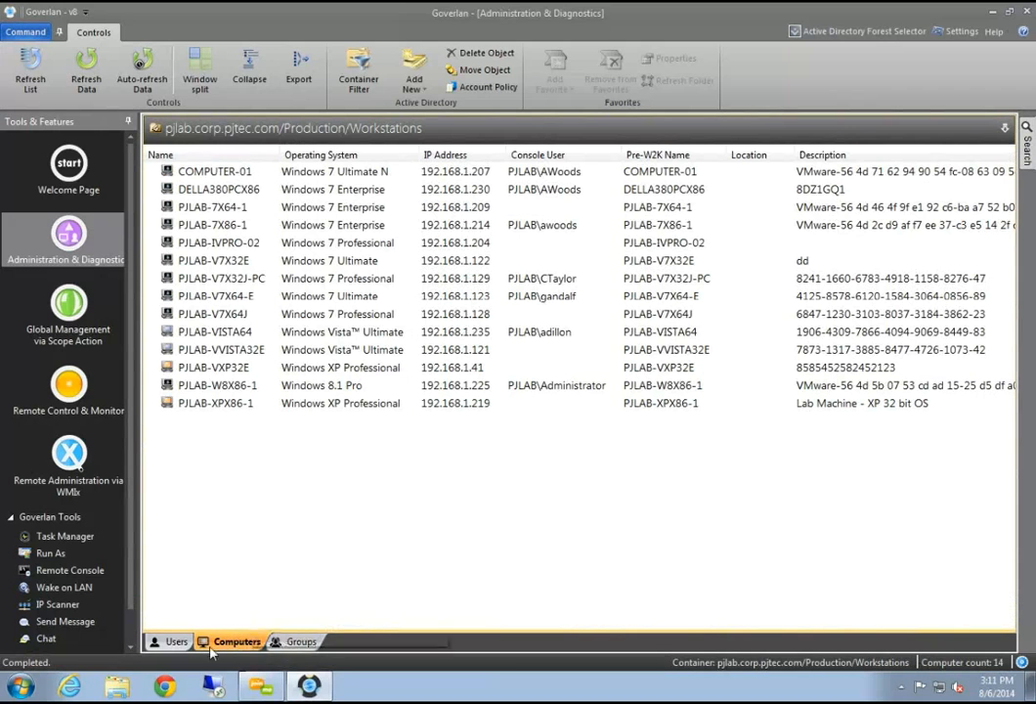
click(165, 643)
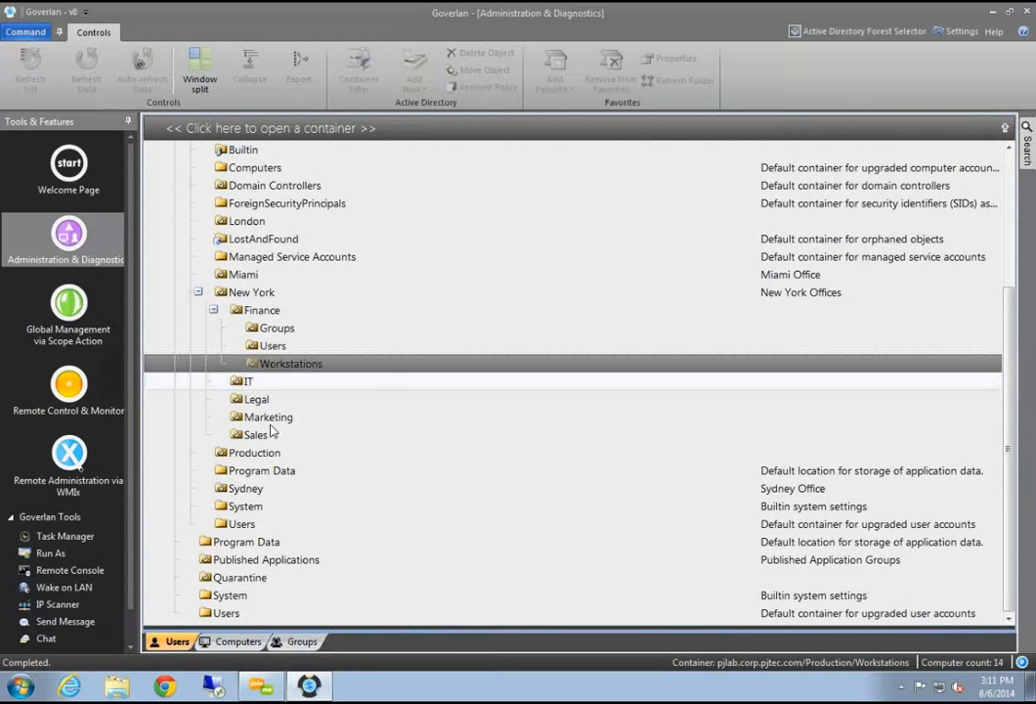
click(347, 129)
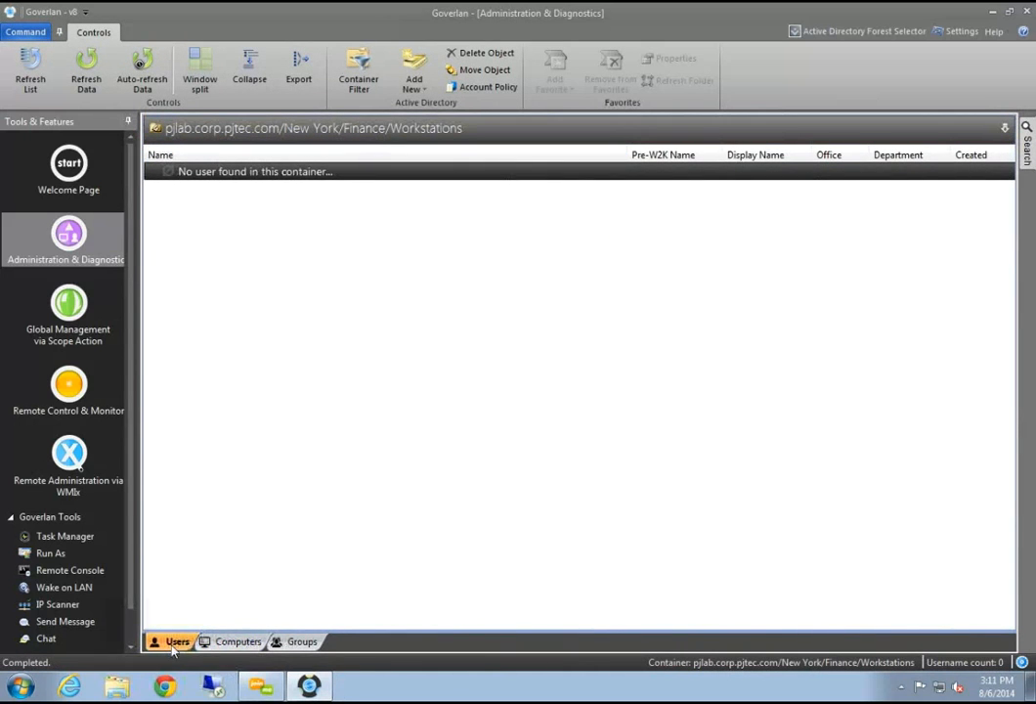
click(235, 642)
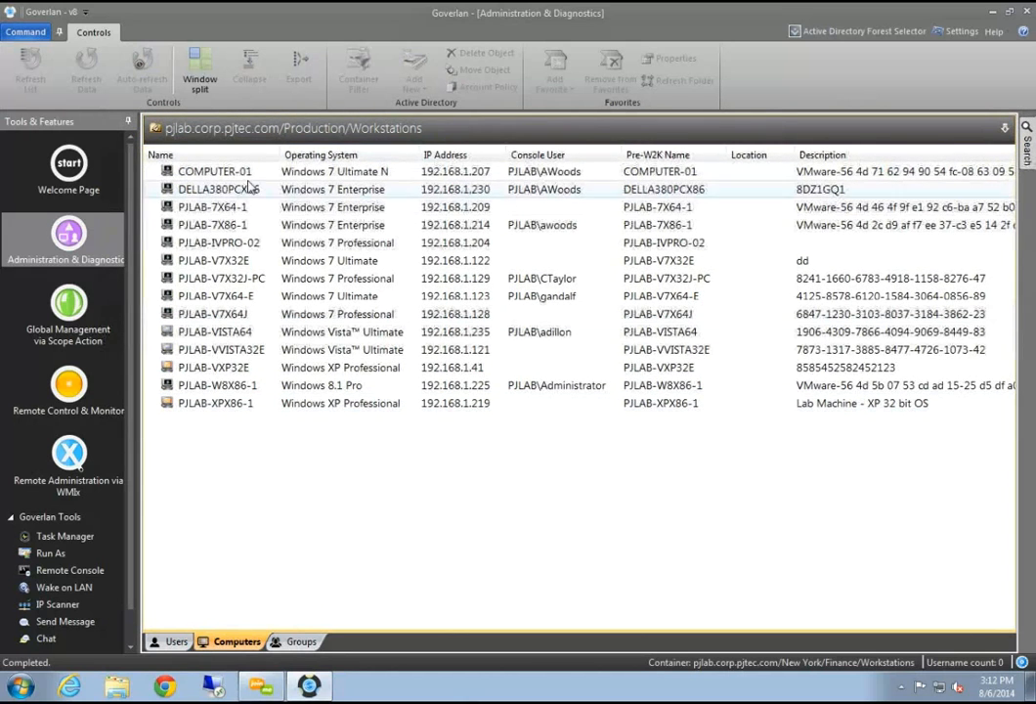
Show the action menu for PJLAB-7X64-1, dismiss it, and bring out the search panel
click(204, 209)
right_click(204, 217)
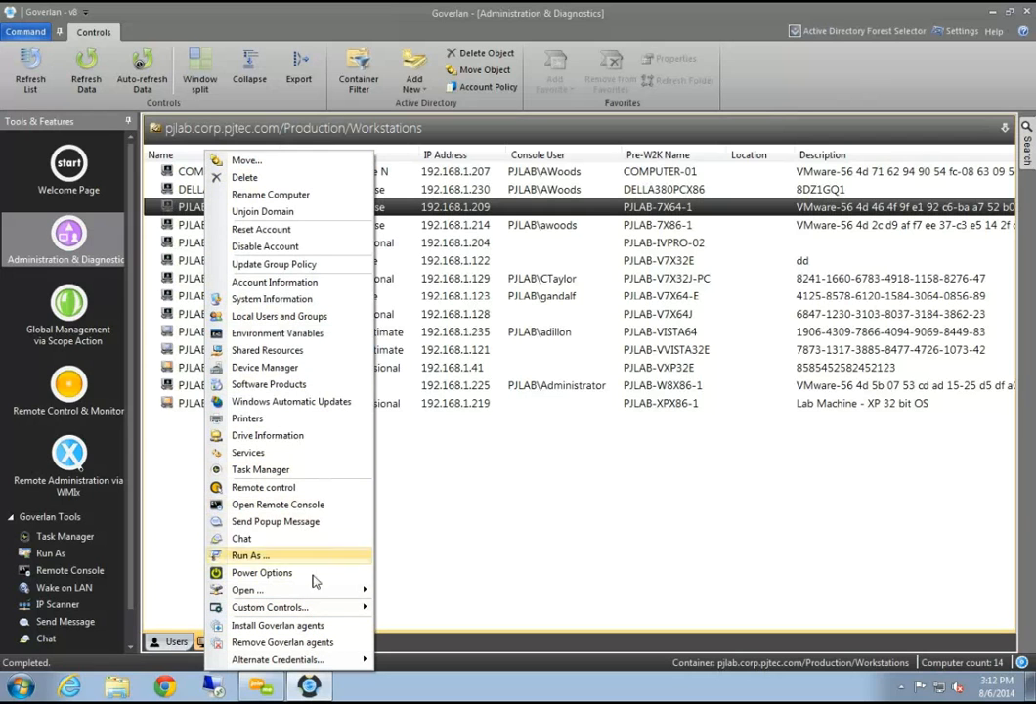
mouse_move(308, 590)
click(521, 514)
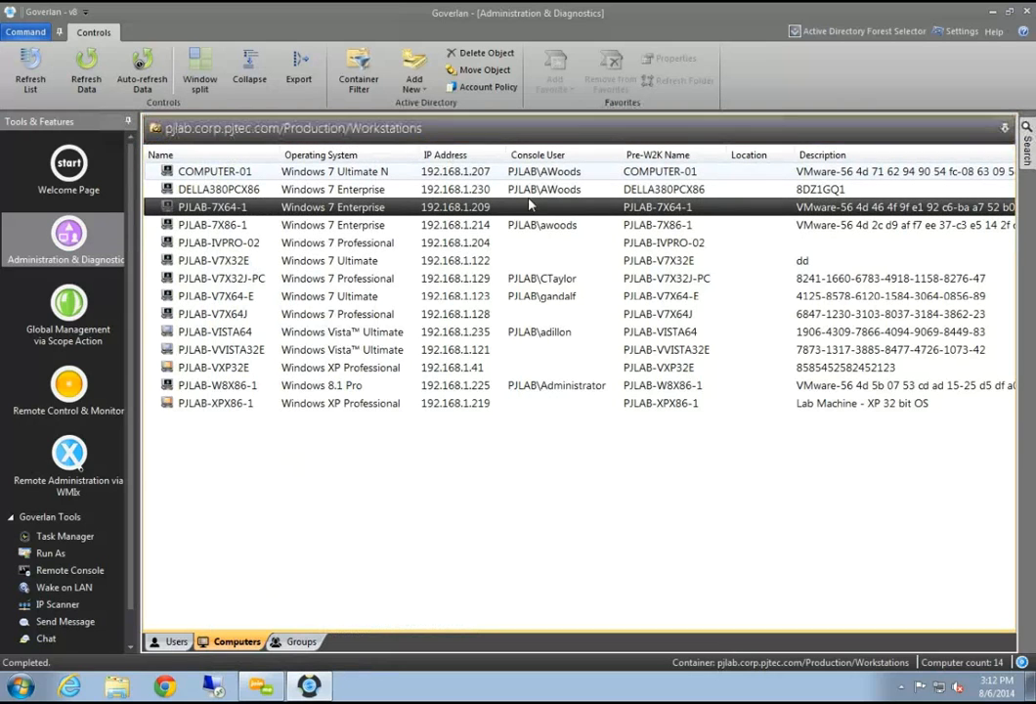
click(1026, 147)
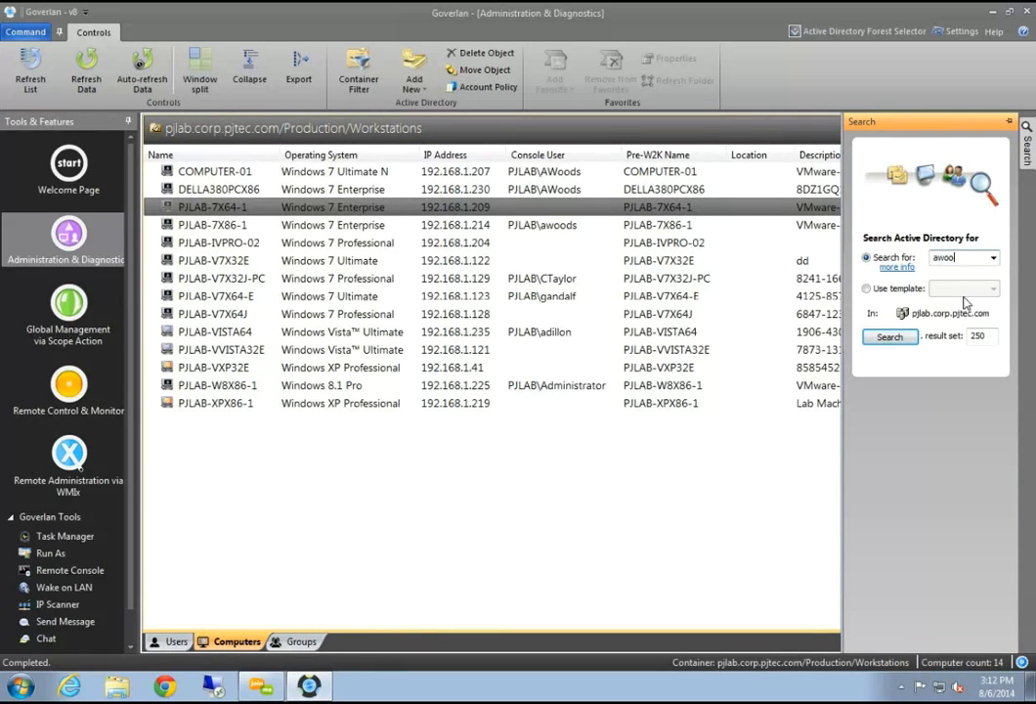
Search for the user and set focus on their account in Miami IT Users
click(890, 337)
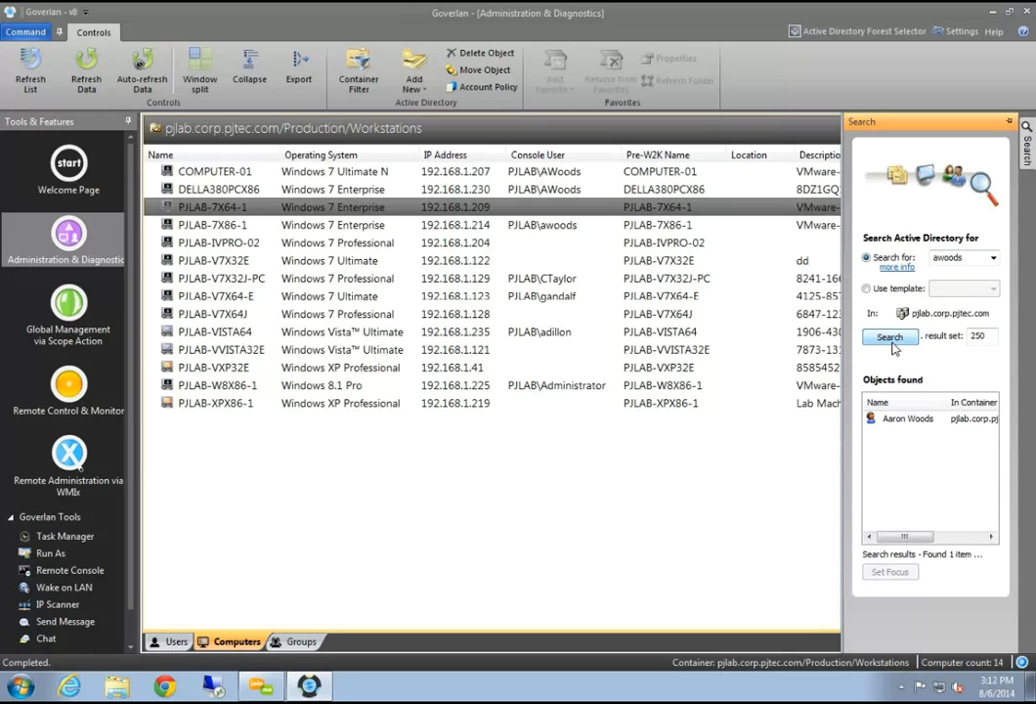
click(897, 420)
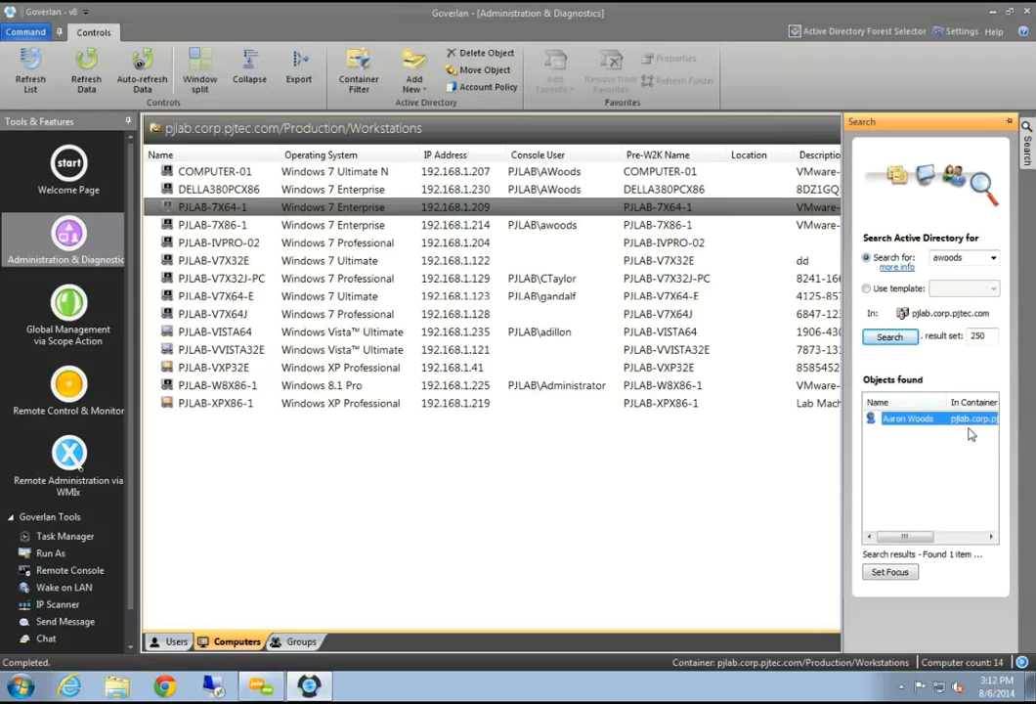
click(894, 574)
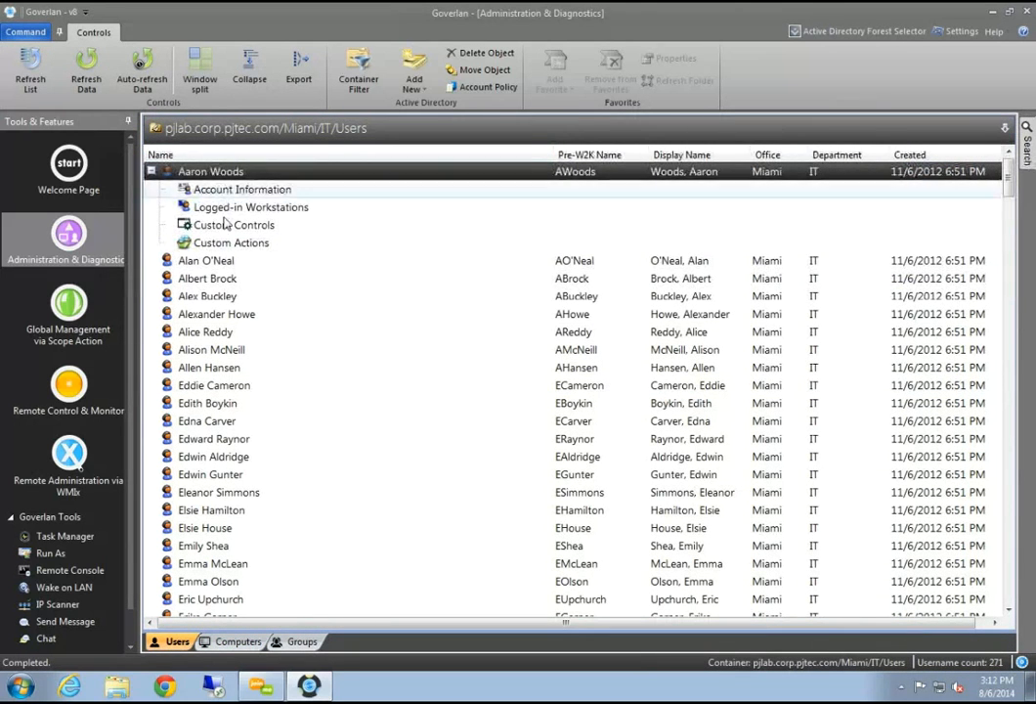
Search the directory for 'pjlab', returning 26 objects
click(1030, 142)
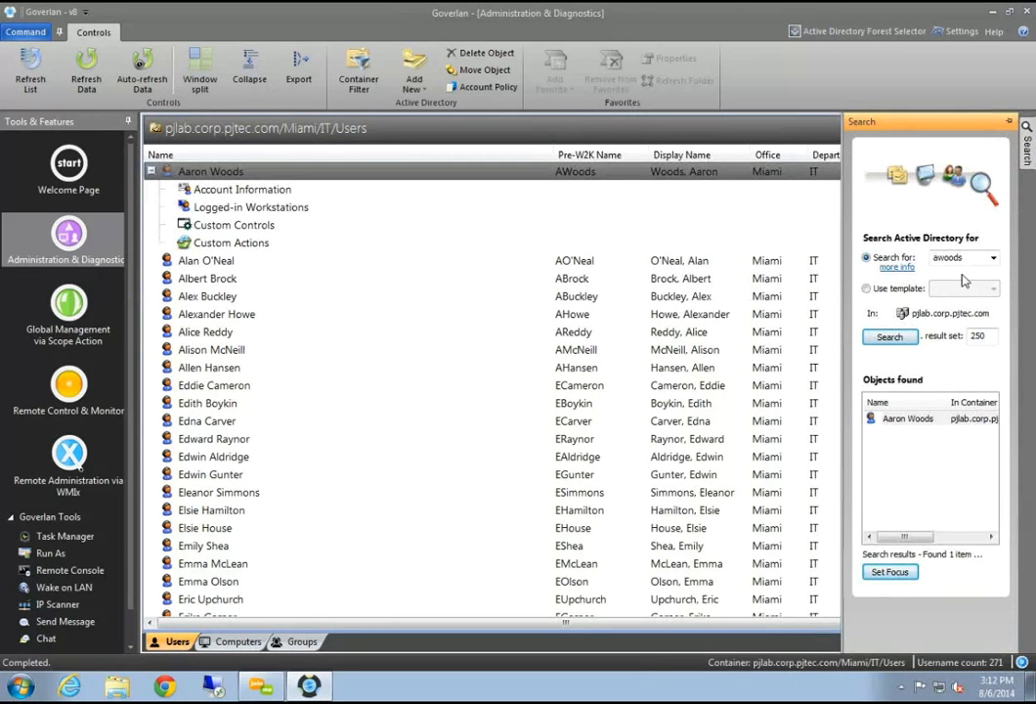
double_click(967, 258)
text(pjlab)
key(Return)
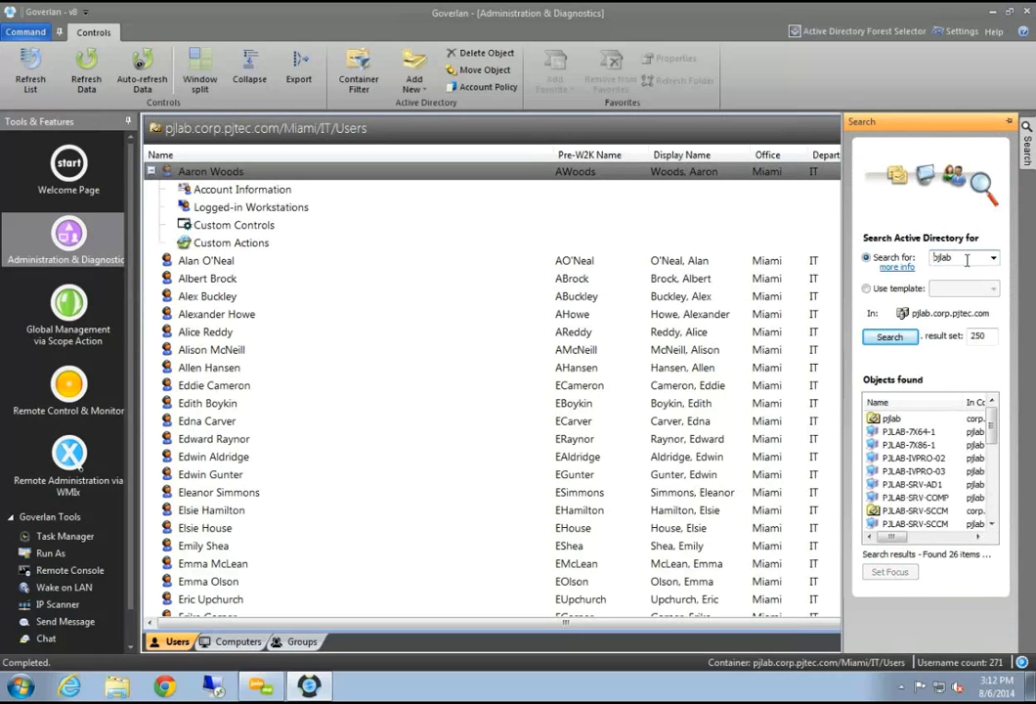
click(926, 449)
scroll(926, 449, down, 6)
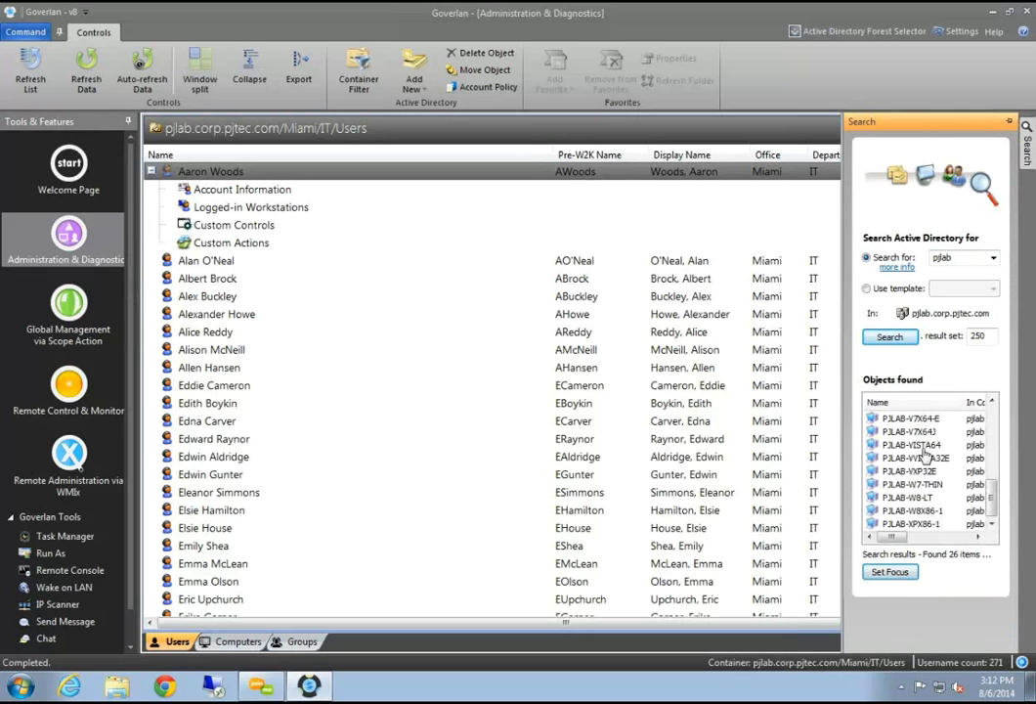
scroll(926, 450, up, 6)
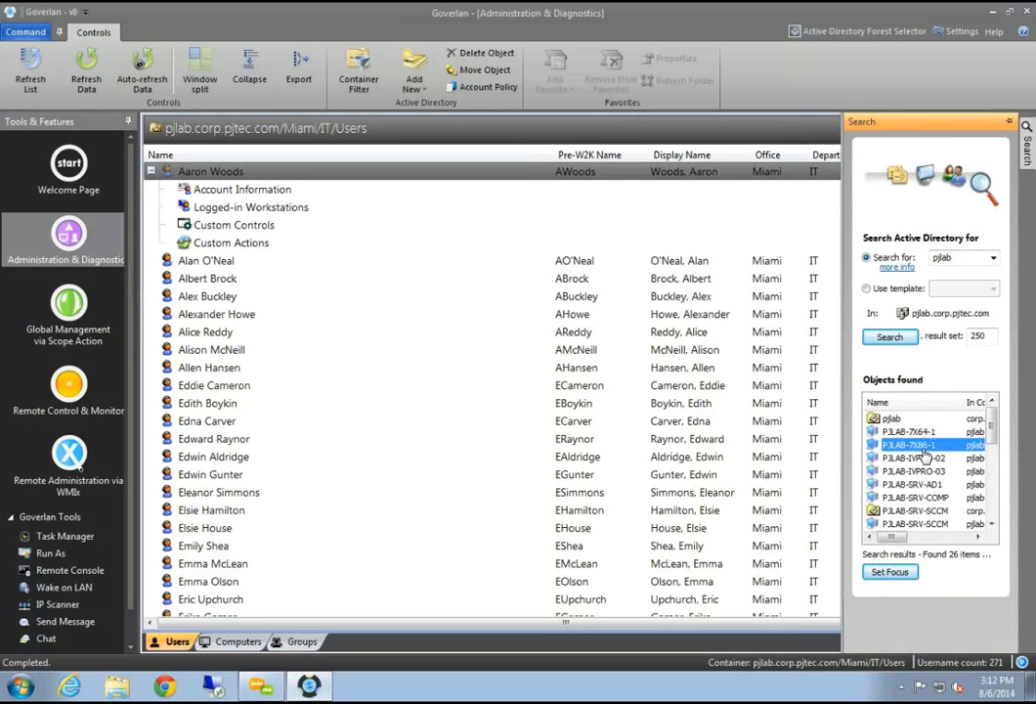
Run a 'DEPARTMENT = IT' search using the syntax help and browse the 250 users
click(898, 267)
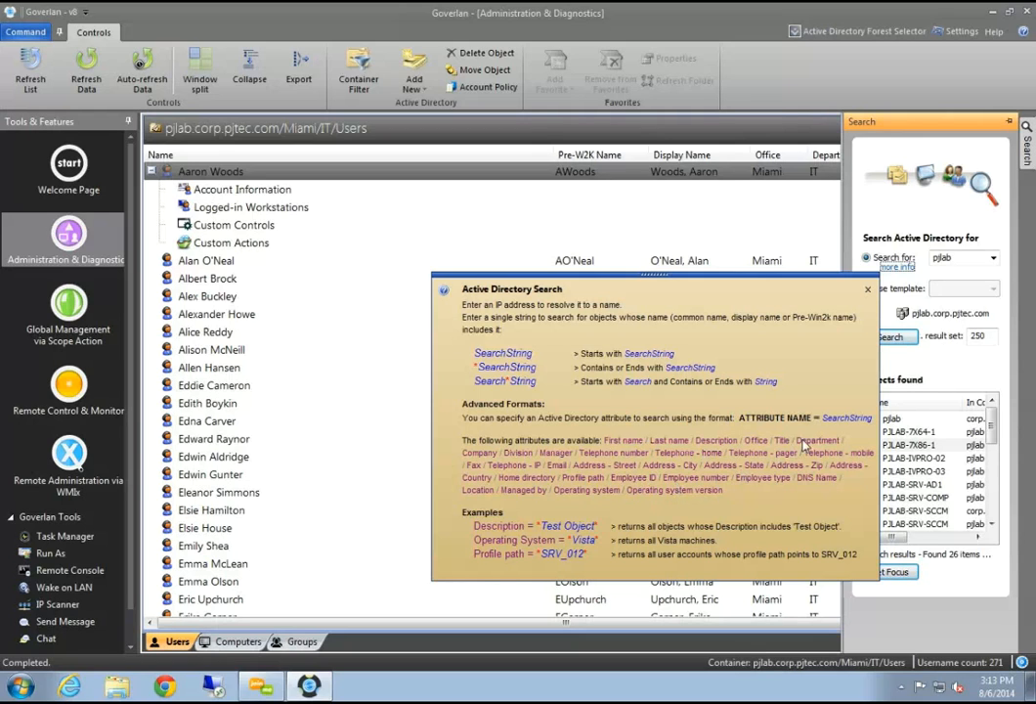
double_click(962, 258)
text(D)
text(EPARTMENT)
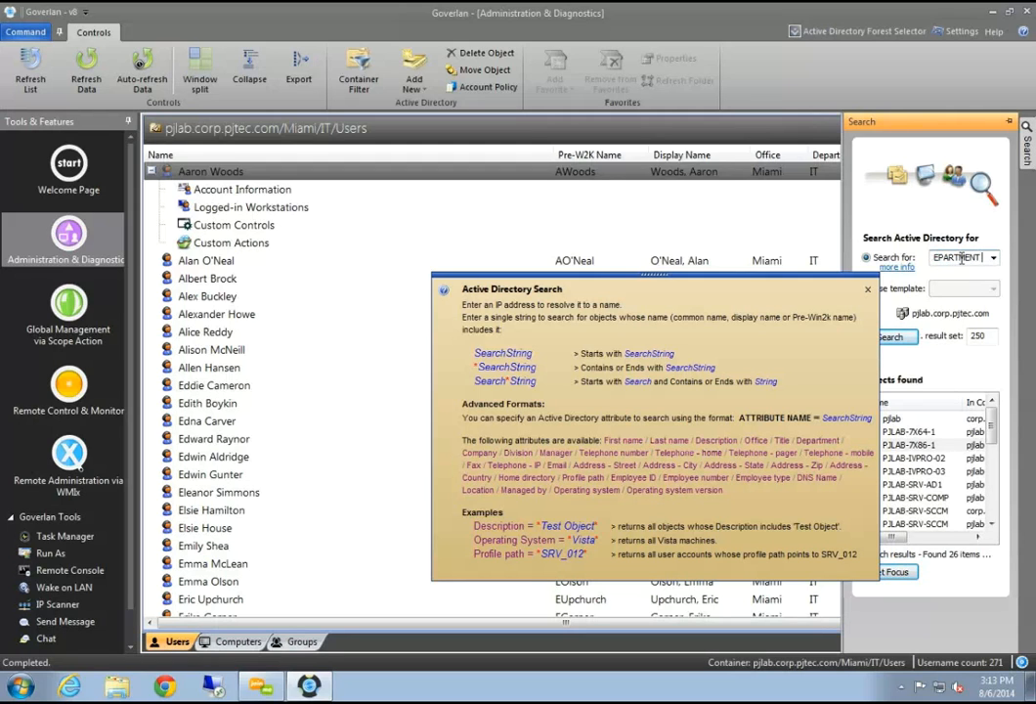
text( =)
key(BackSpace)
text(= IT)
key(Return)
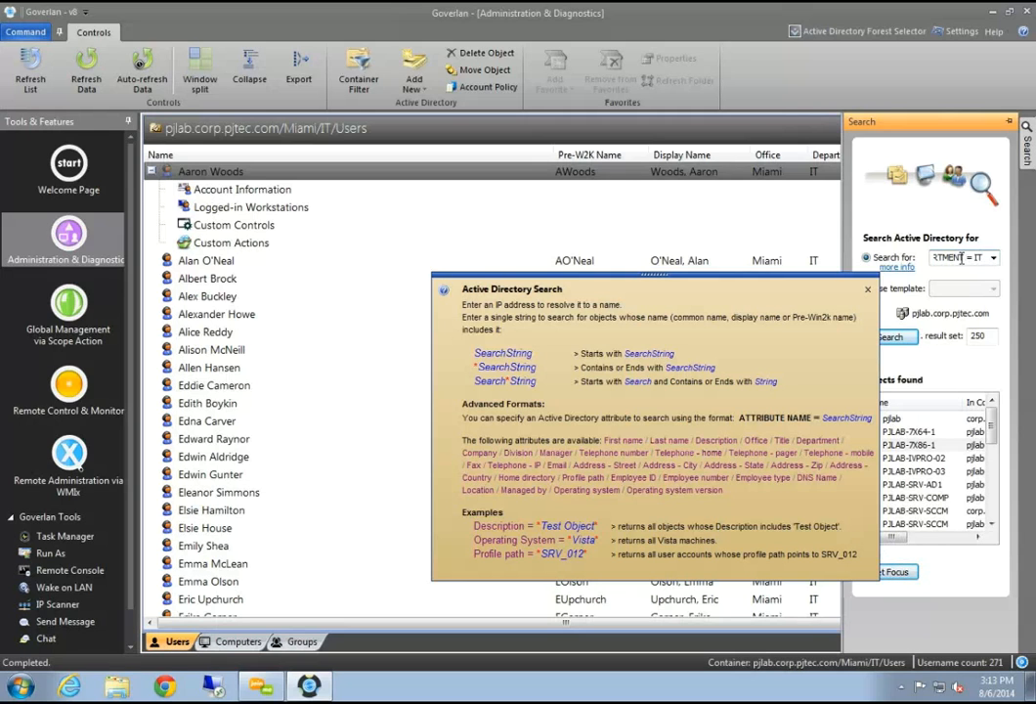
click(867, 289)
click(936, 434)
click(932, 485)
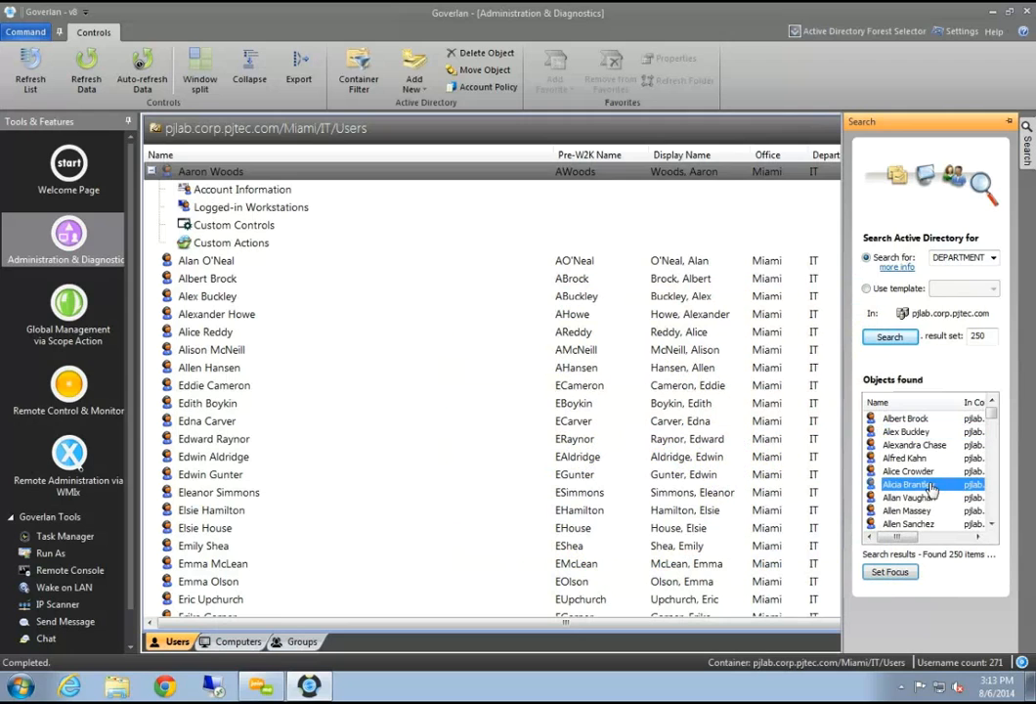
Widen the search panel to show container paths and browse the found users
click(986, 257)
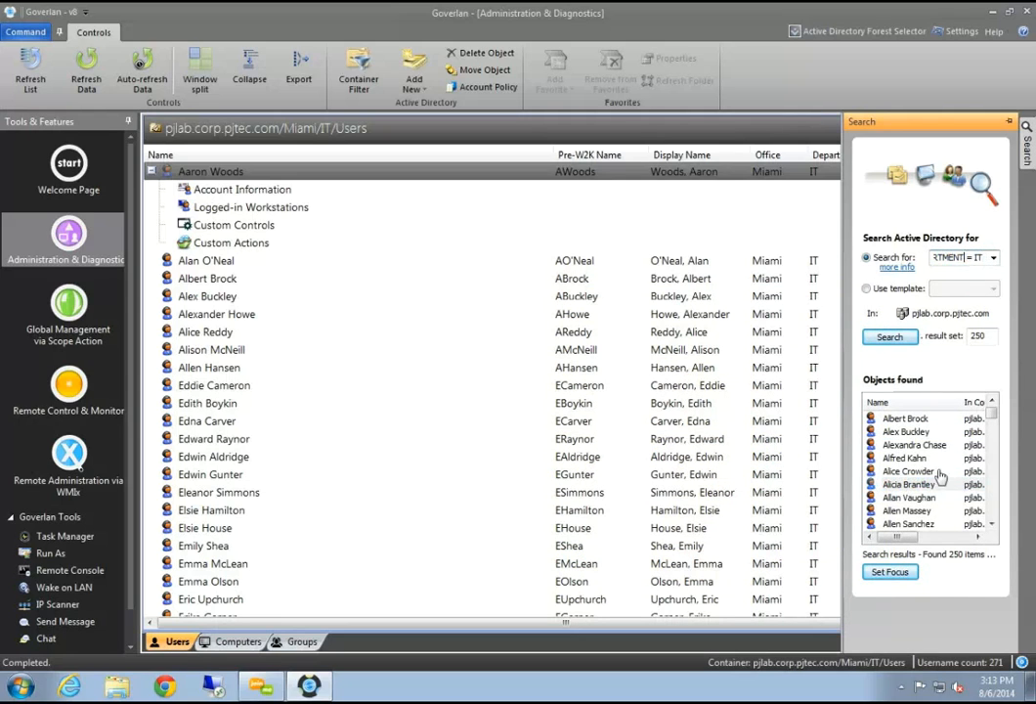
scroll(924, 469, down, 8)
scroll(918, 506, down, 18)
drag(992, 450, 994, 514)
drag(843, 411, 706, 411)
click(922, 432)
click(920, 486)
click(916, 497)
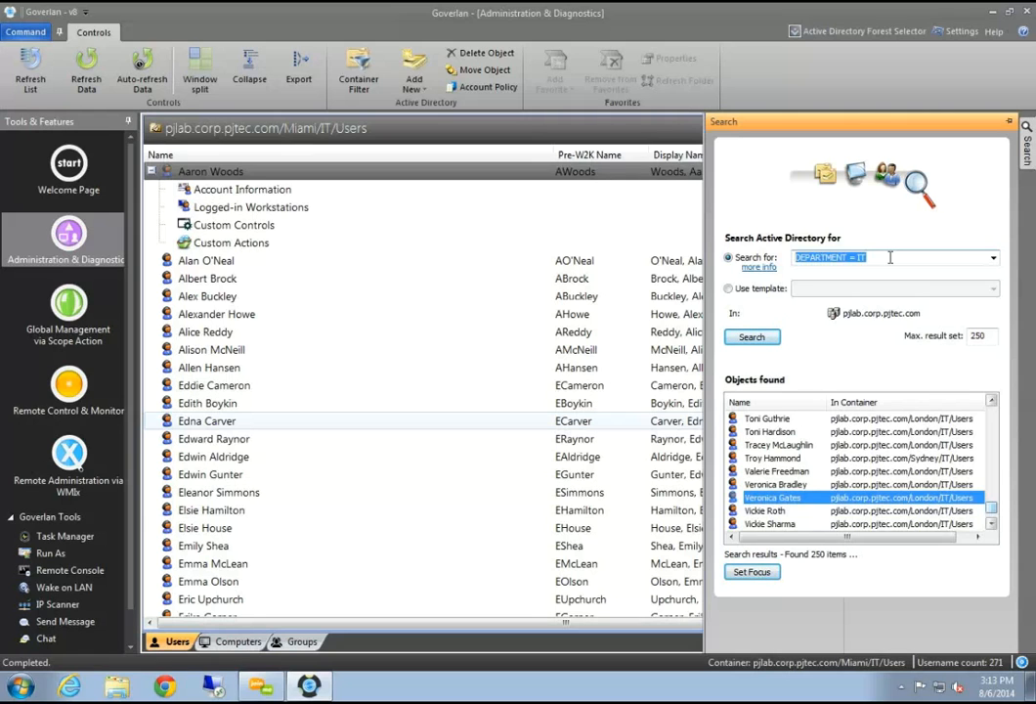
key(p)
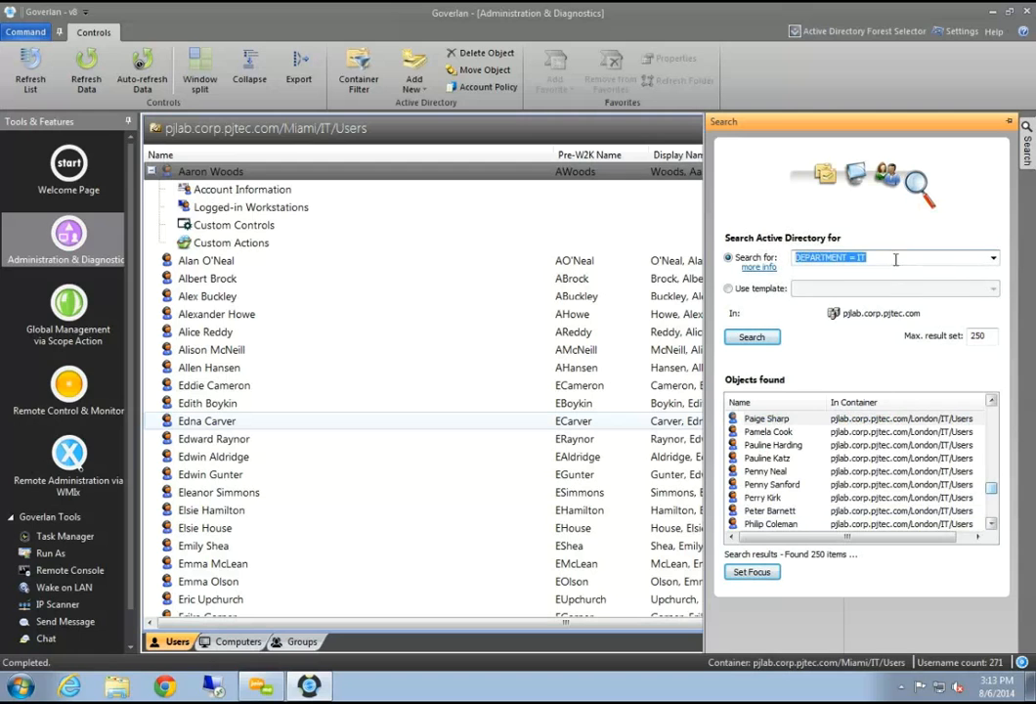
Search 'pjlab' again and set focus on PJLAB-7X86-1 in Production Workstations
click(900, 257)
key(ctrl+a)
text(p)
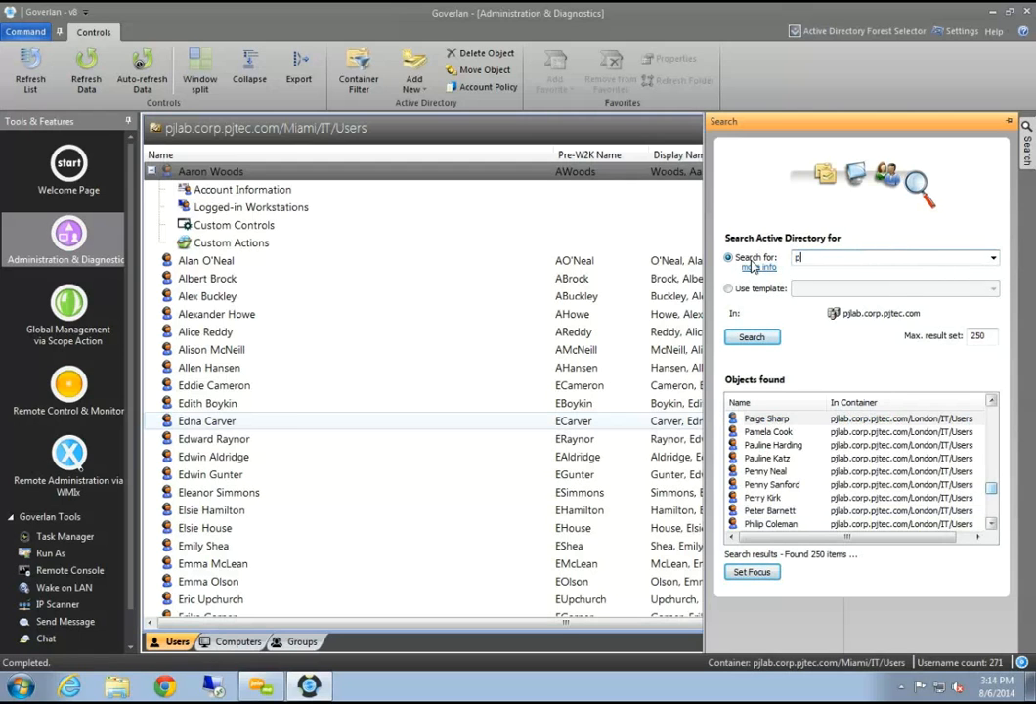
text(jlab)
key(Return)
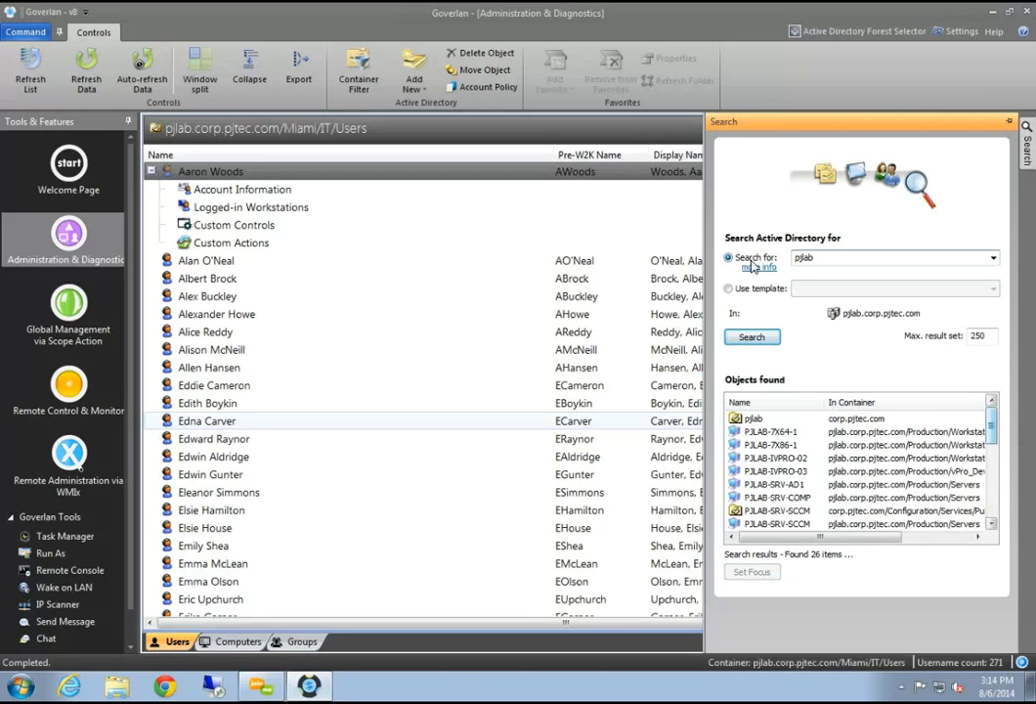
click(793, 445)
click(752, 571)
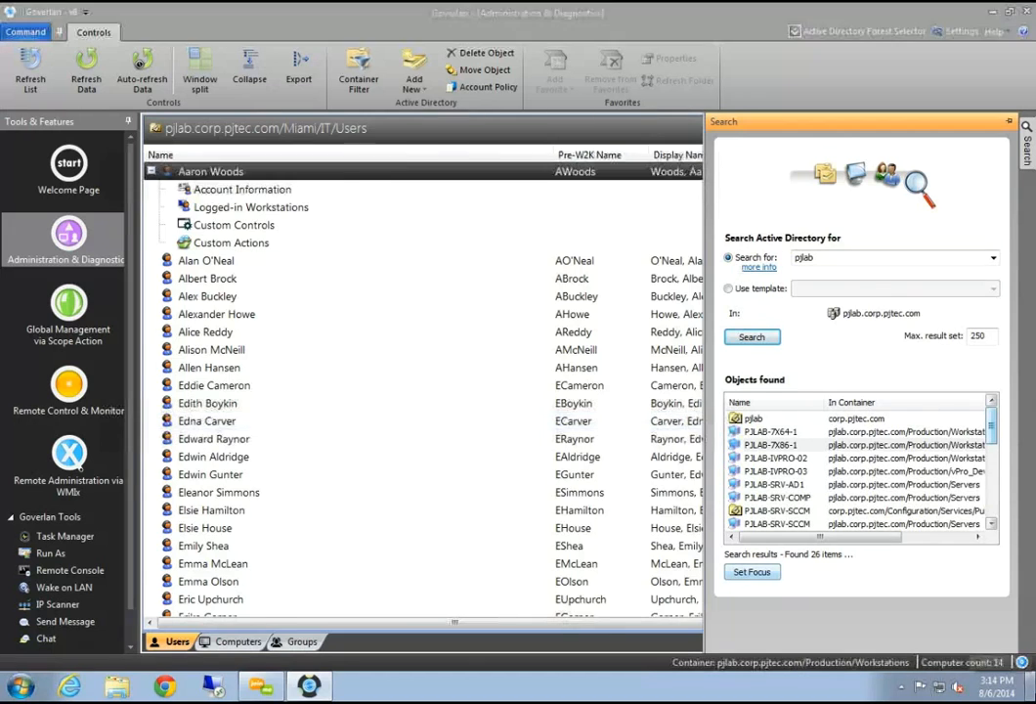
Hide the search panel, collapse PJLAB-7X64-1, and step through the 14 workstations
drag(709, 176, 910, 207)
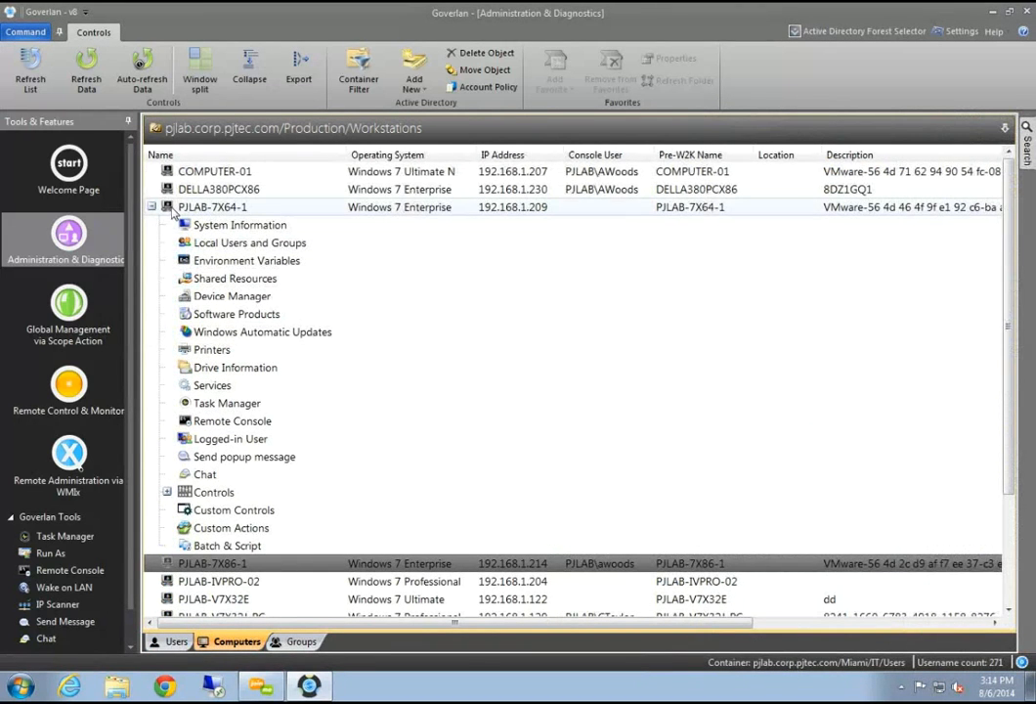
click(152, 207)
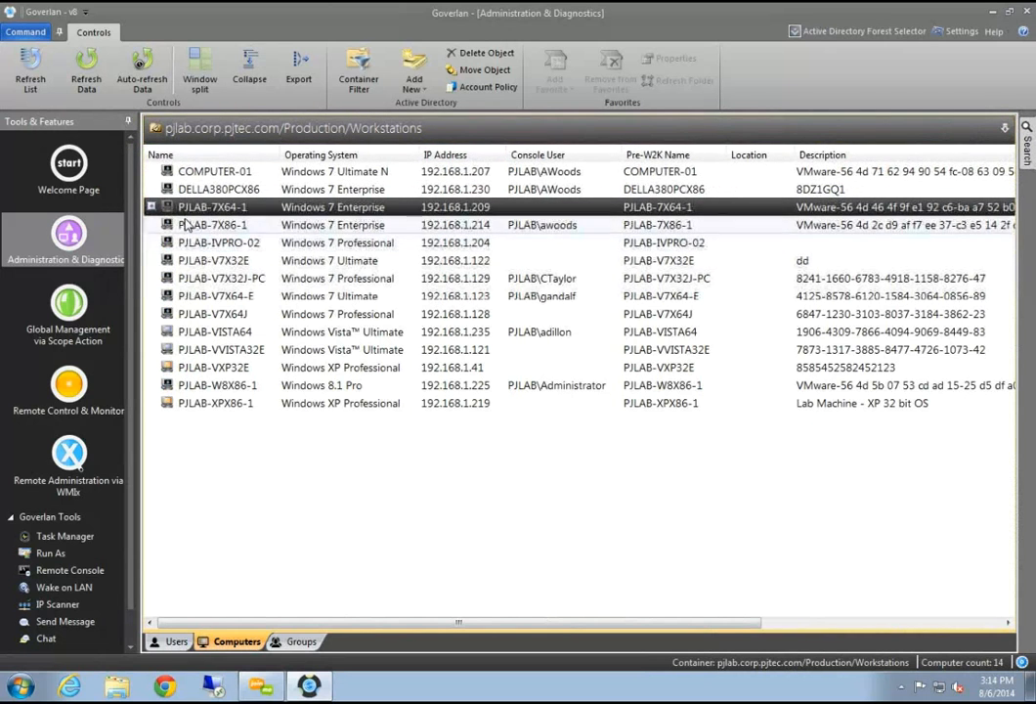
key(Down)
key(Up)
key(Up)
key(Up)
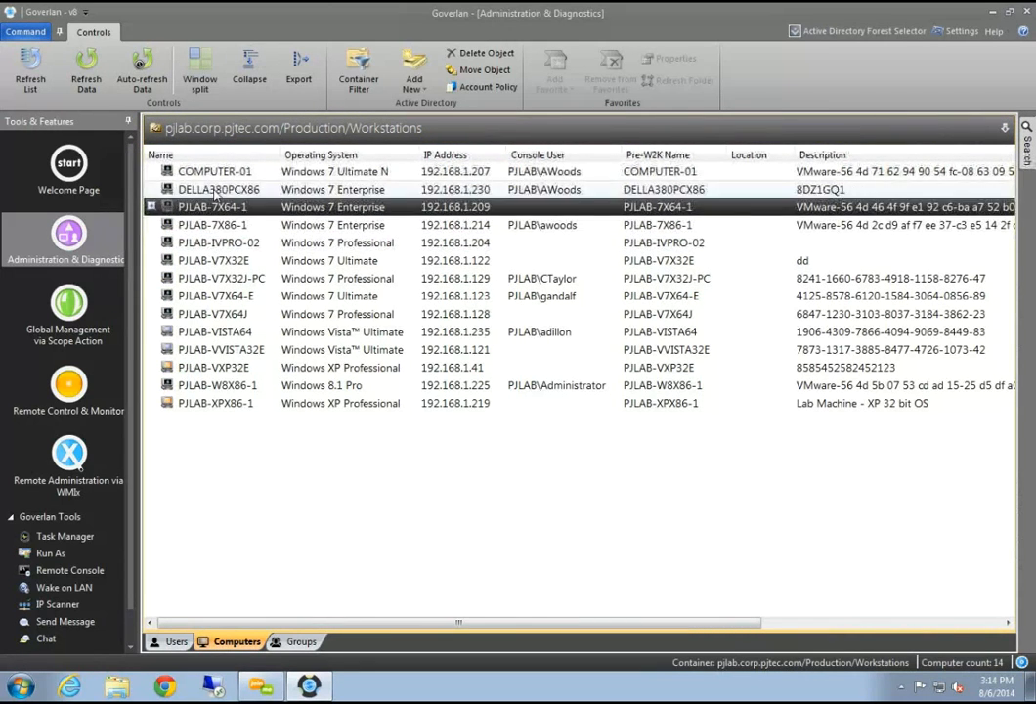
key(Down)
key(Down)
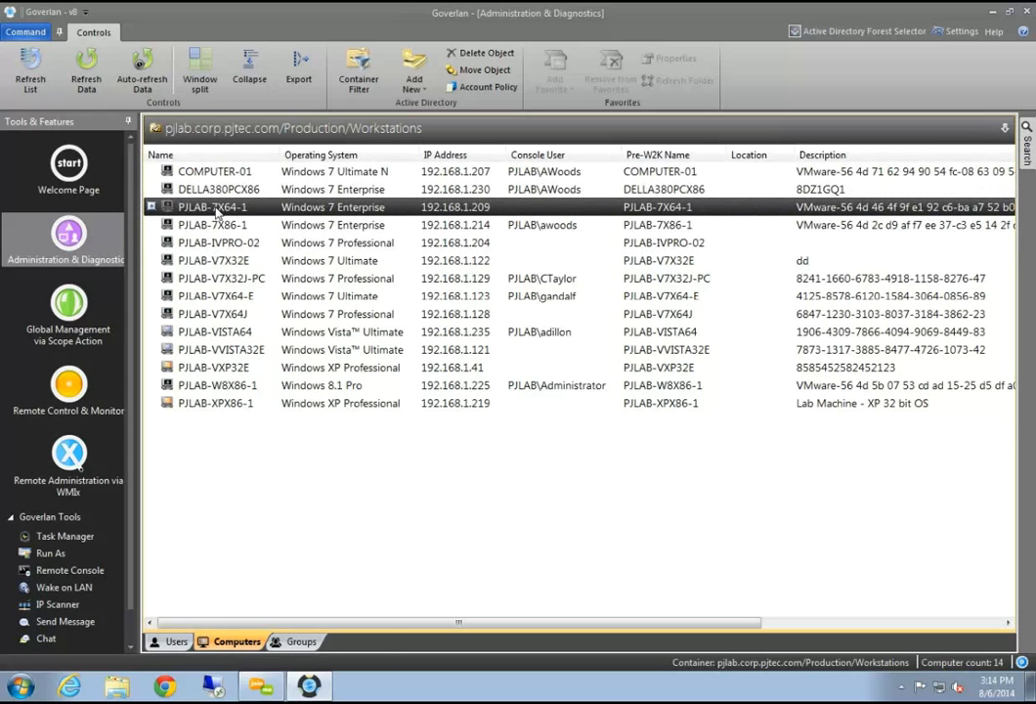
right_click(217, 213)
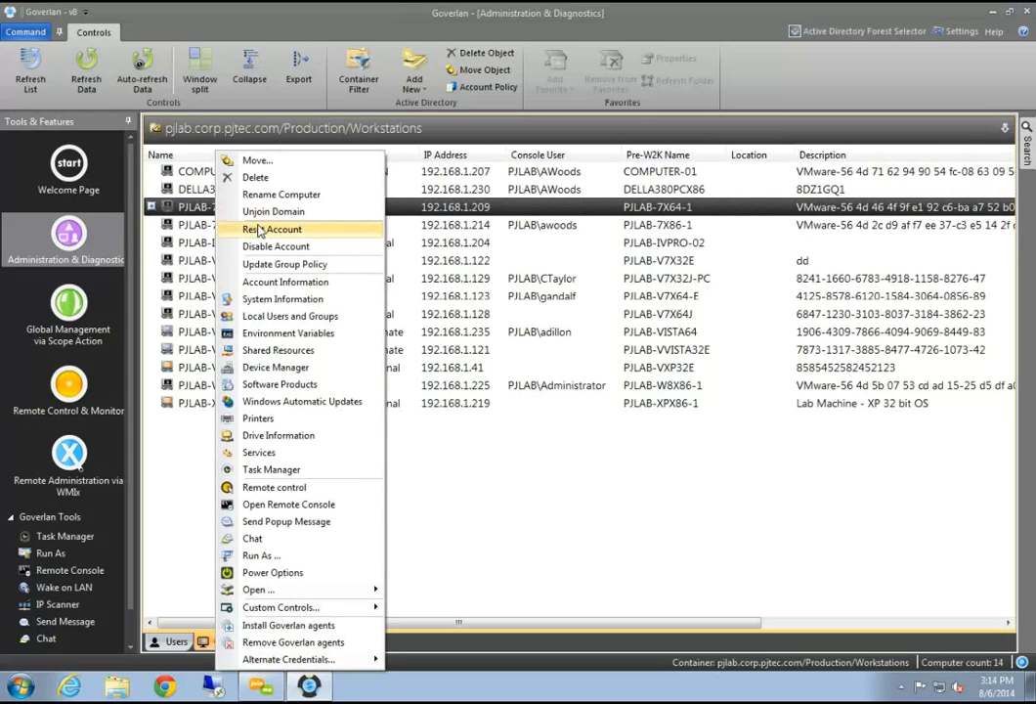
click(277, 283)
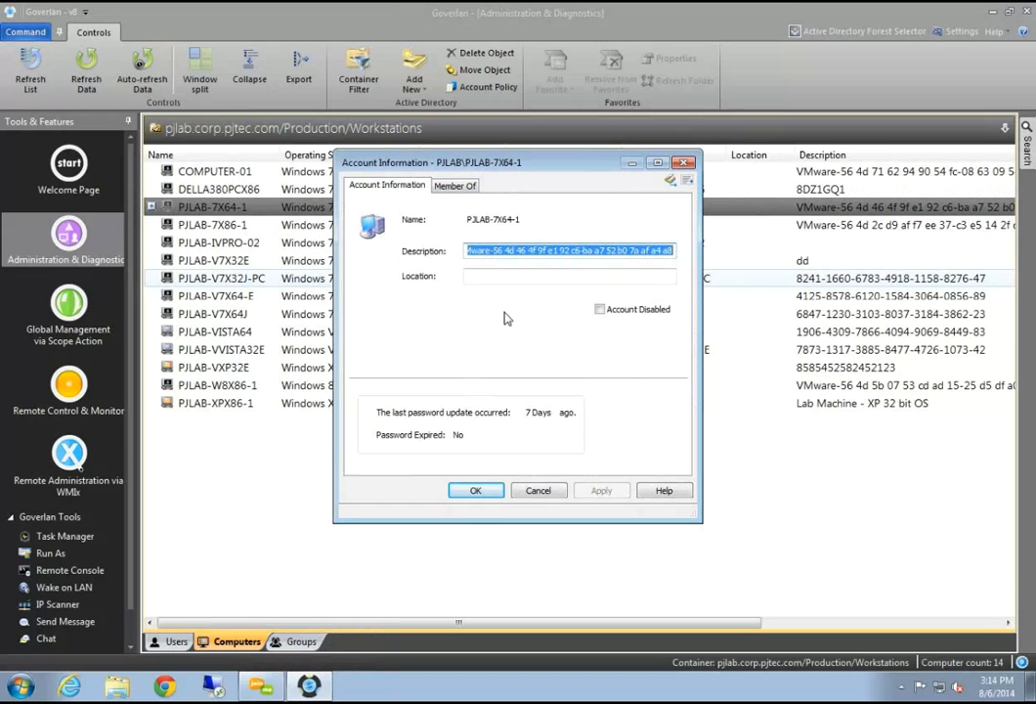
drag(431, 162, 438, 155)
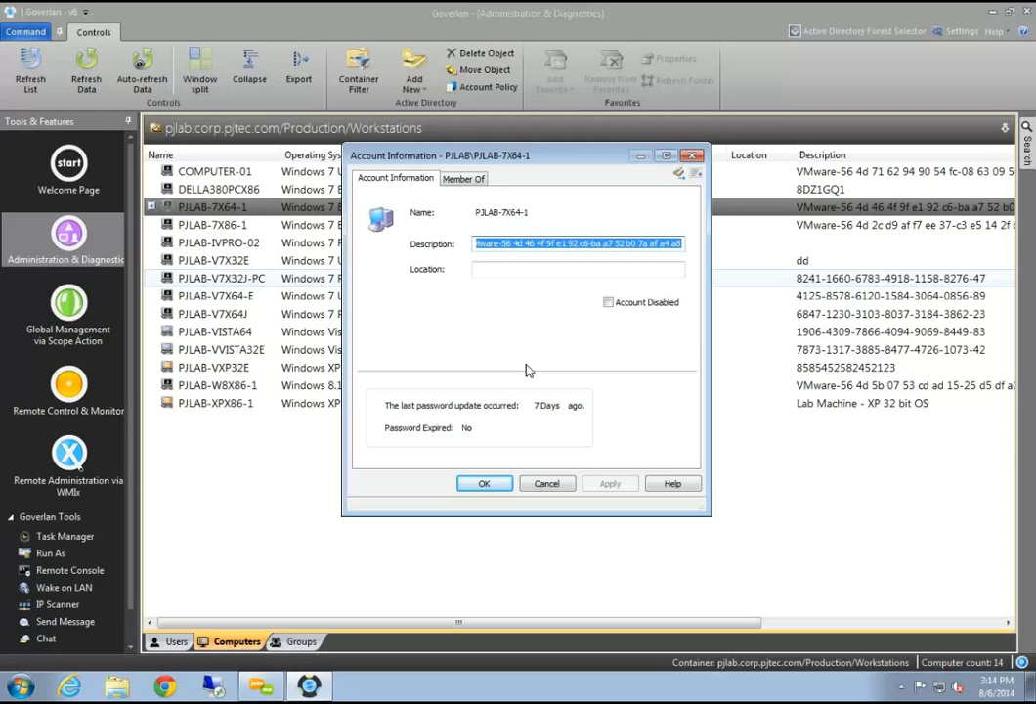
click(468, 182)
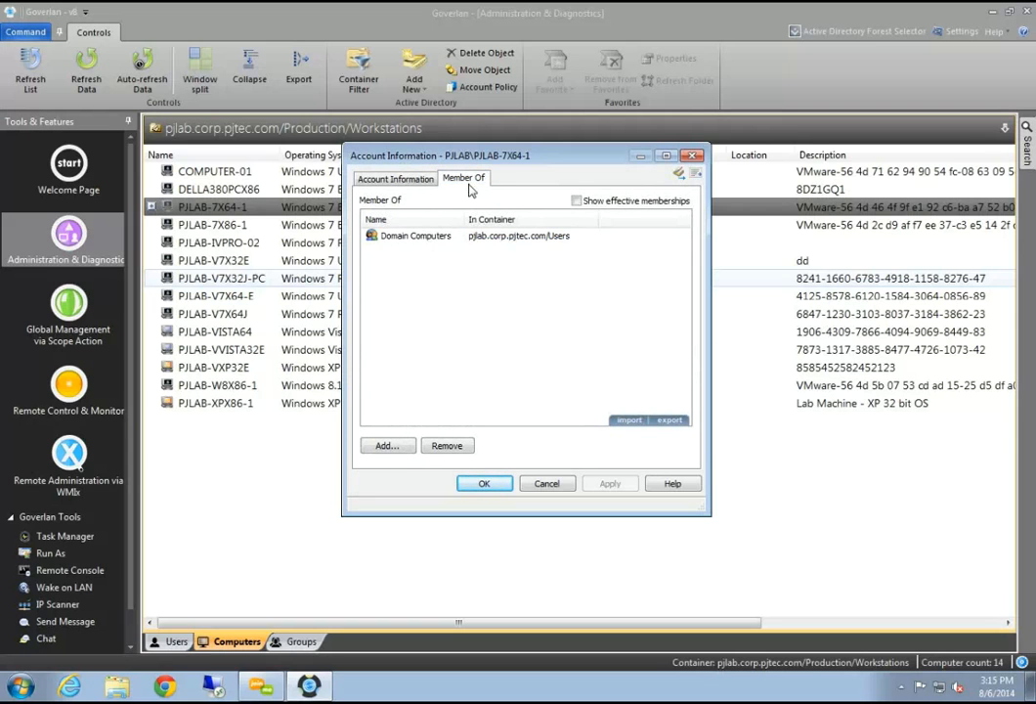
click(410, 180)
click(460, 182)
click(547, 483)
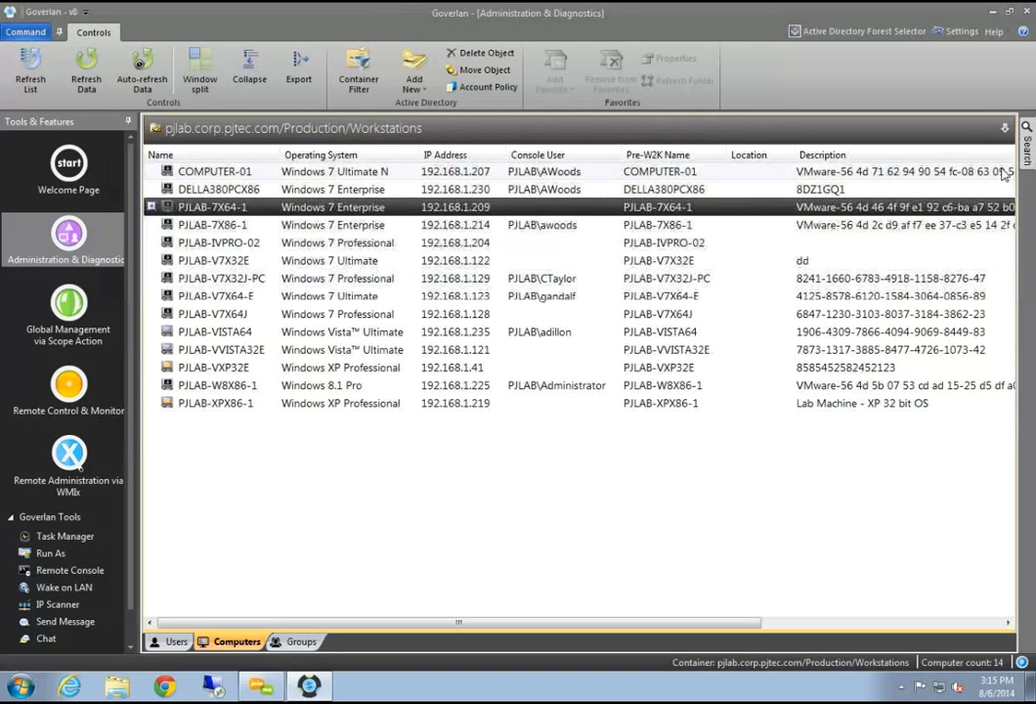
Search for the user's account name, set focus on it in Miami/IT/Users, then narrow the search panel
click(1027, 142)
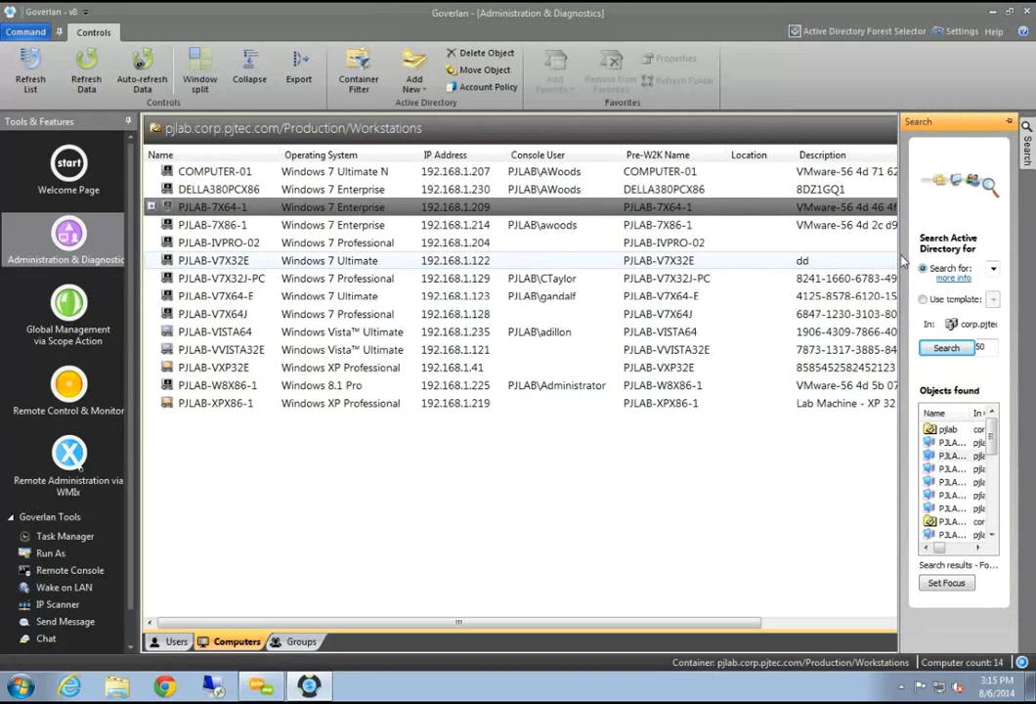
drag(901, 261, 711, 261)
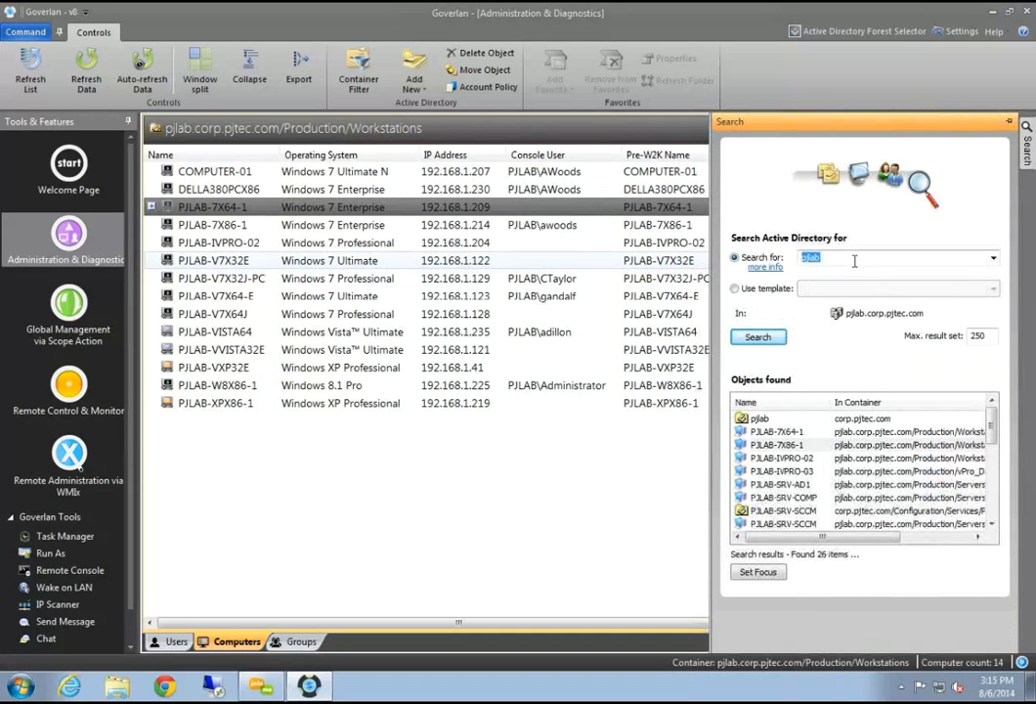
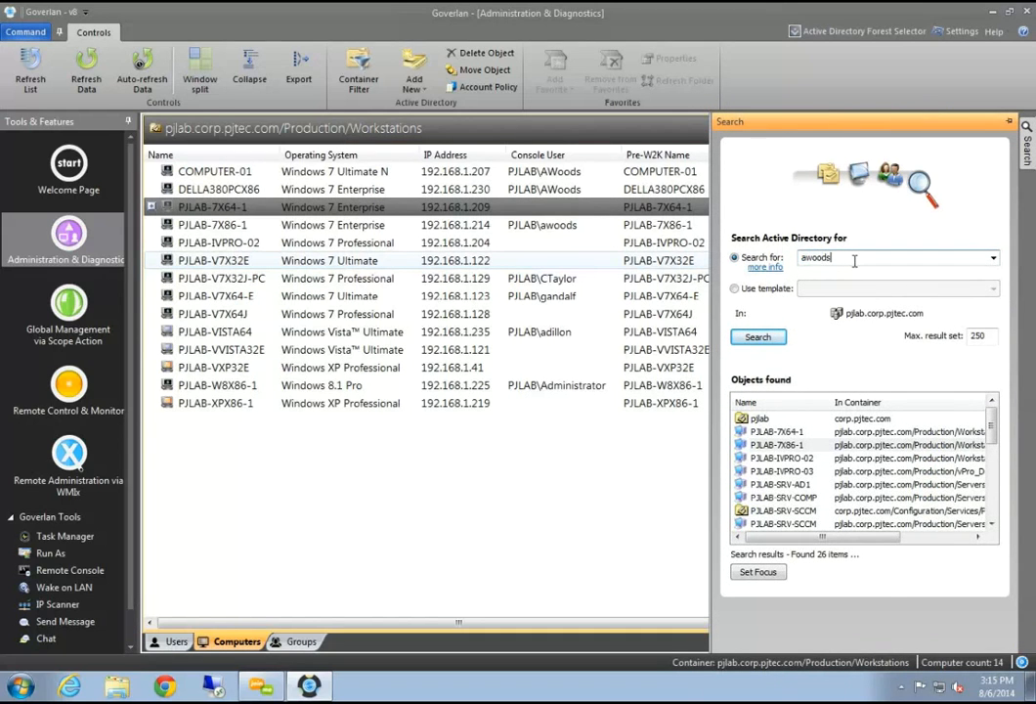
key(Return)
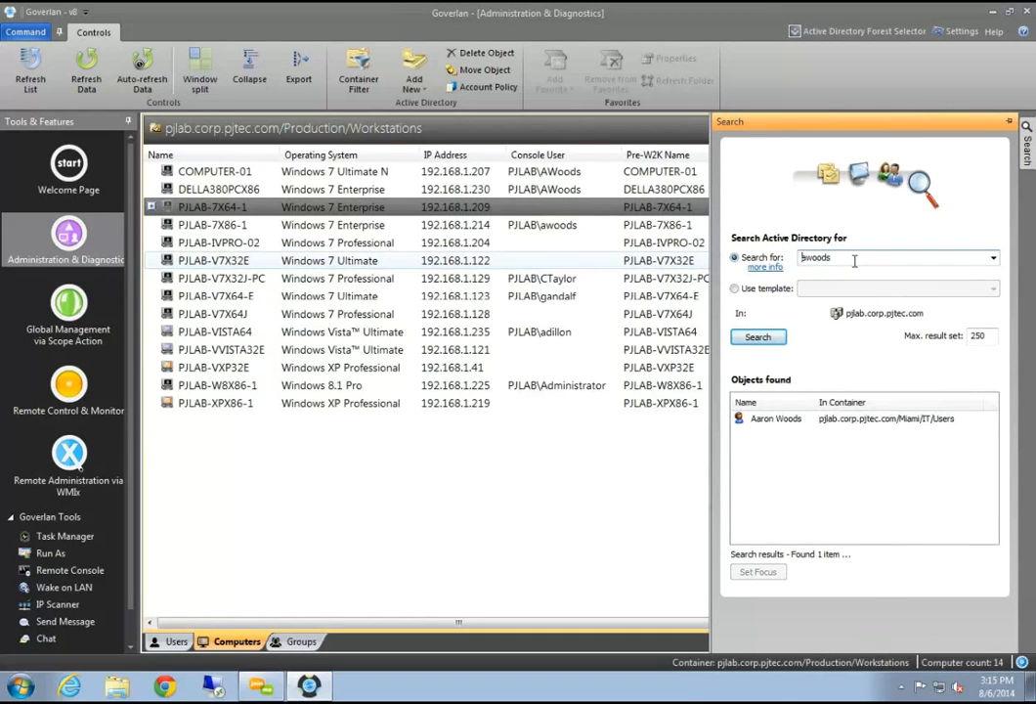
click(792, 419)
click(759, 572)
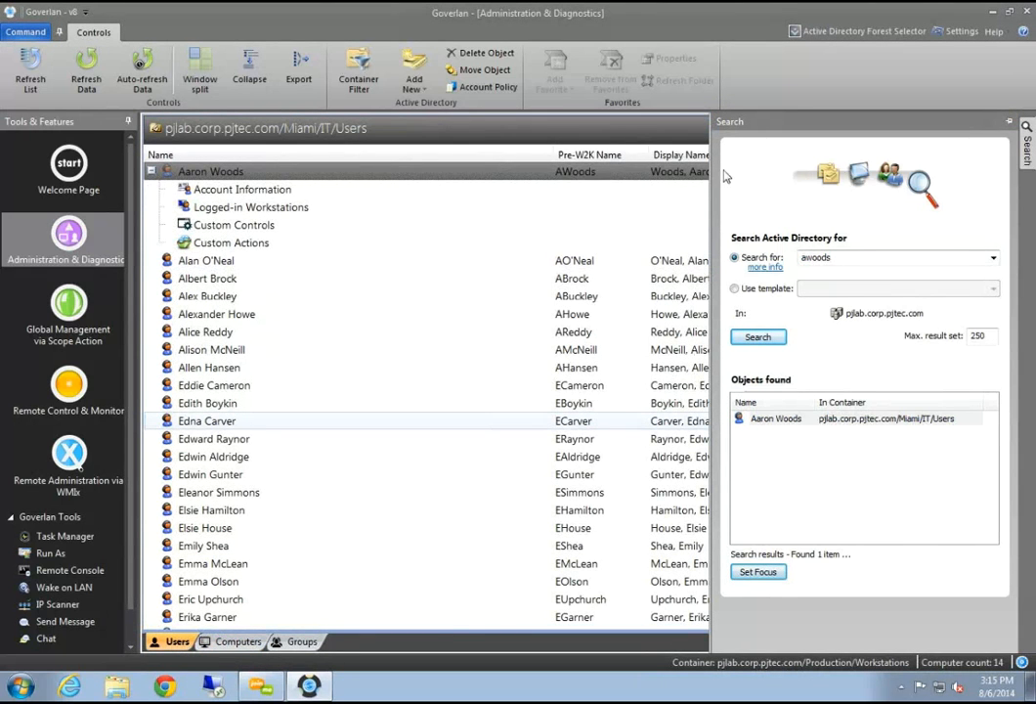
drag(711, 167, 848, 176)
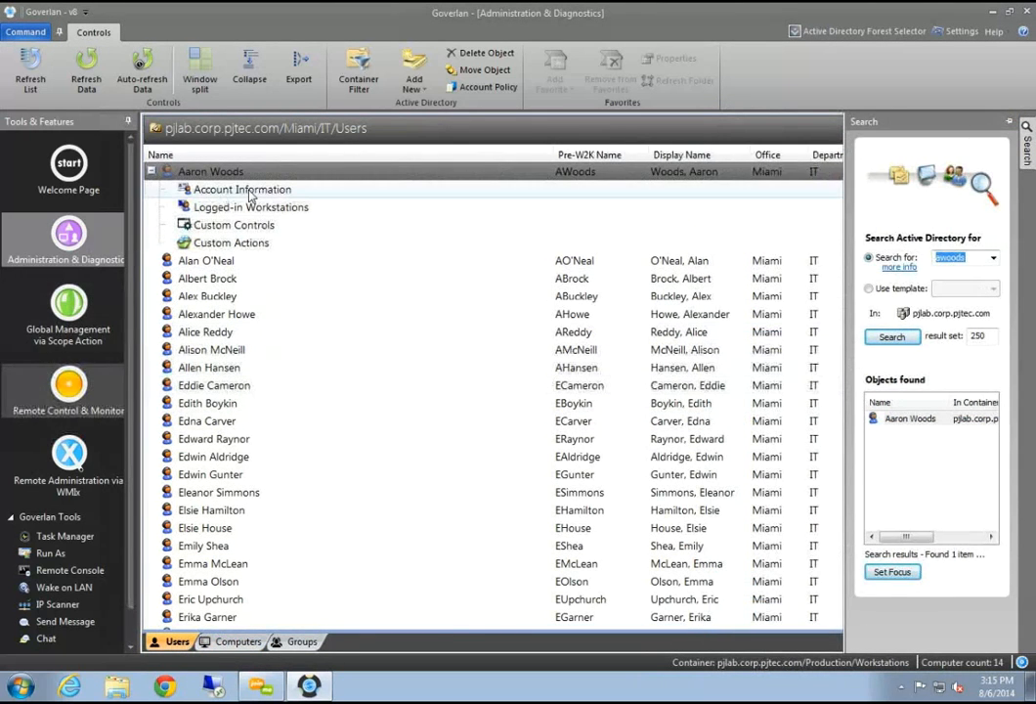
Open the found user's Account Information window and reposition it beside the list
click(251, 192)
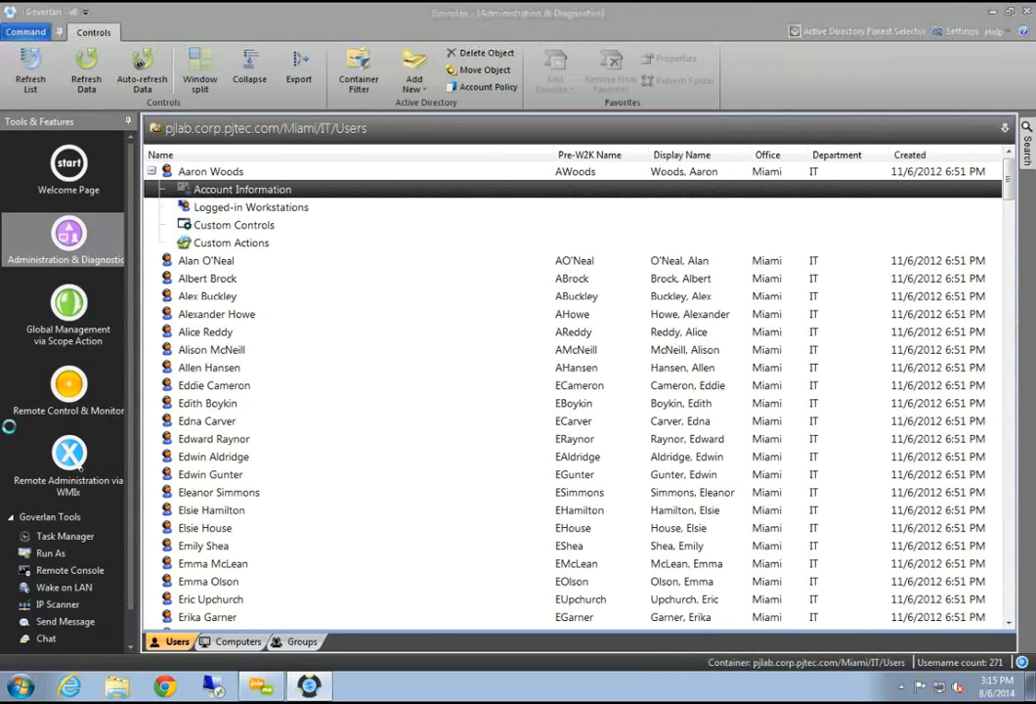
drag(387, 39, 311, 174)
click(430, 233)
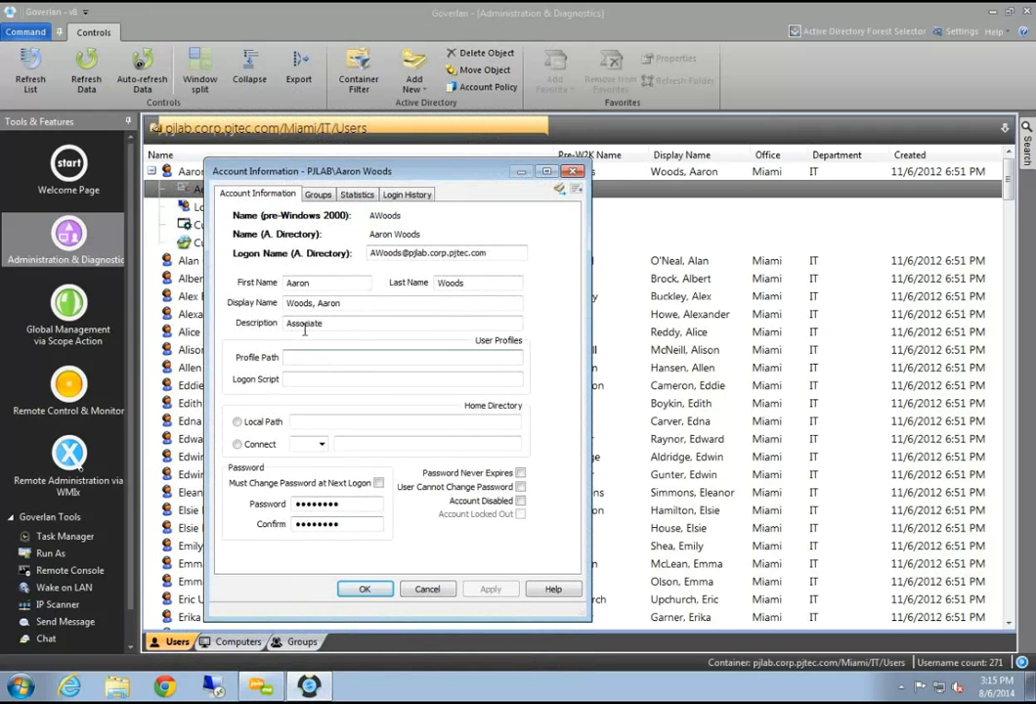
drag(591, 391, 562, 391)
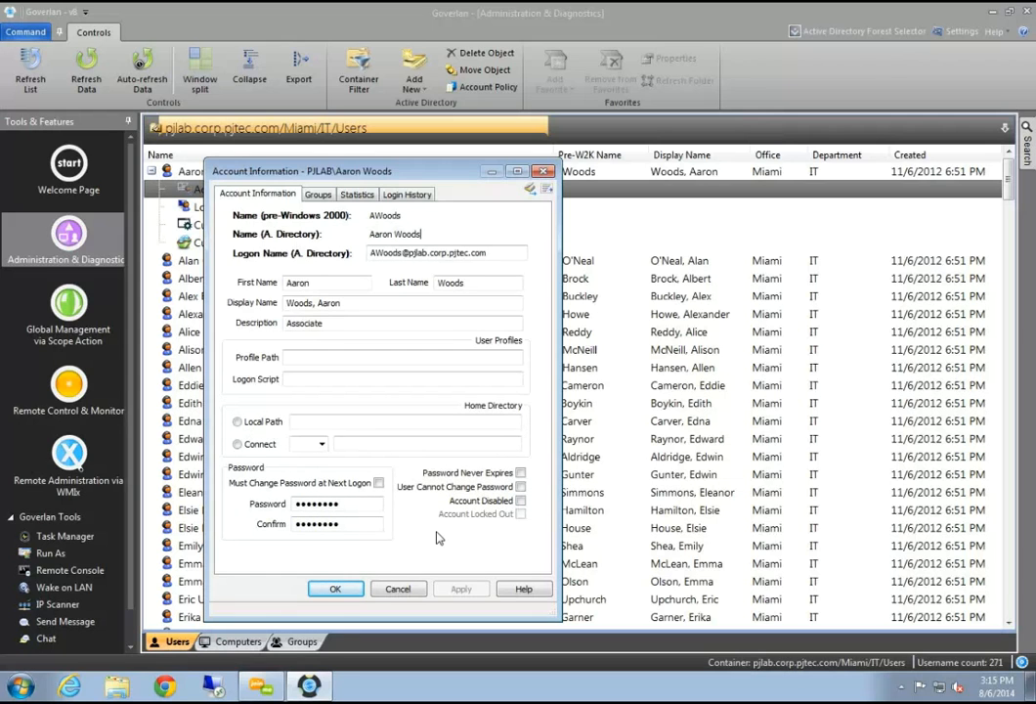
Check the home directory Connect drive options, then list the user's five groups, including Domain Admins
click(238, 445)
click(321, 444)
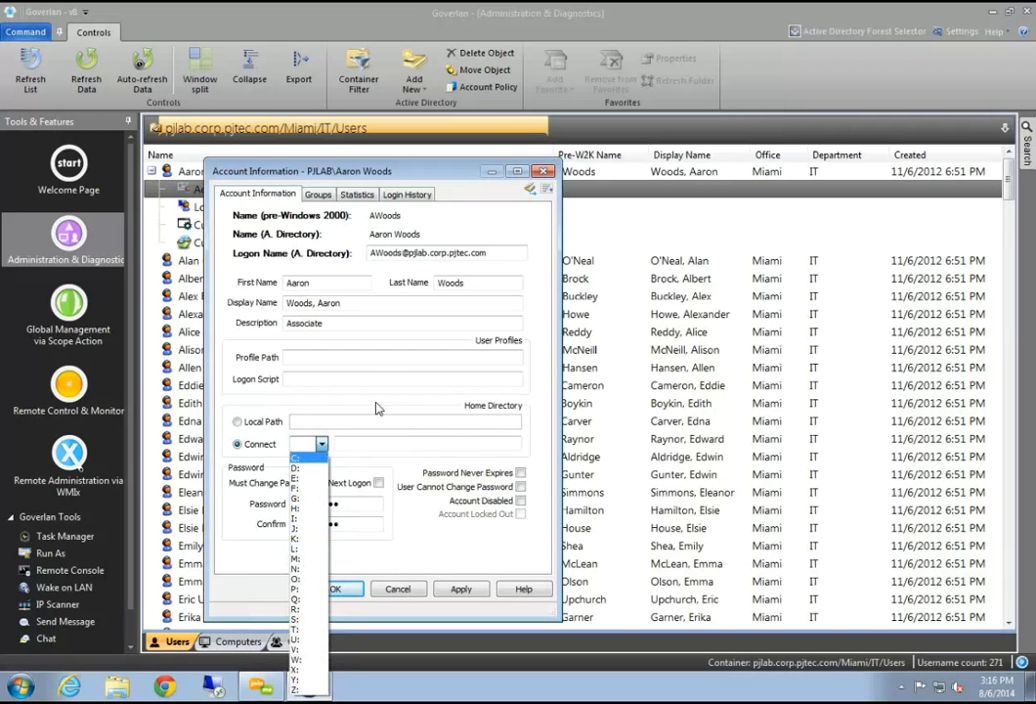
click(323, 443)
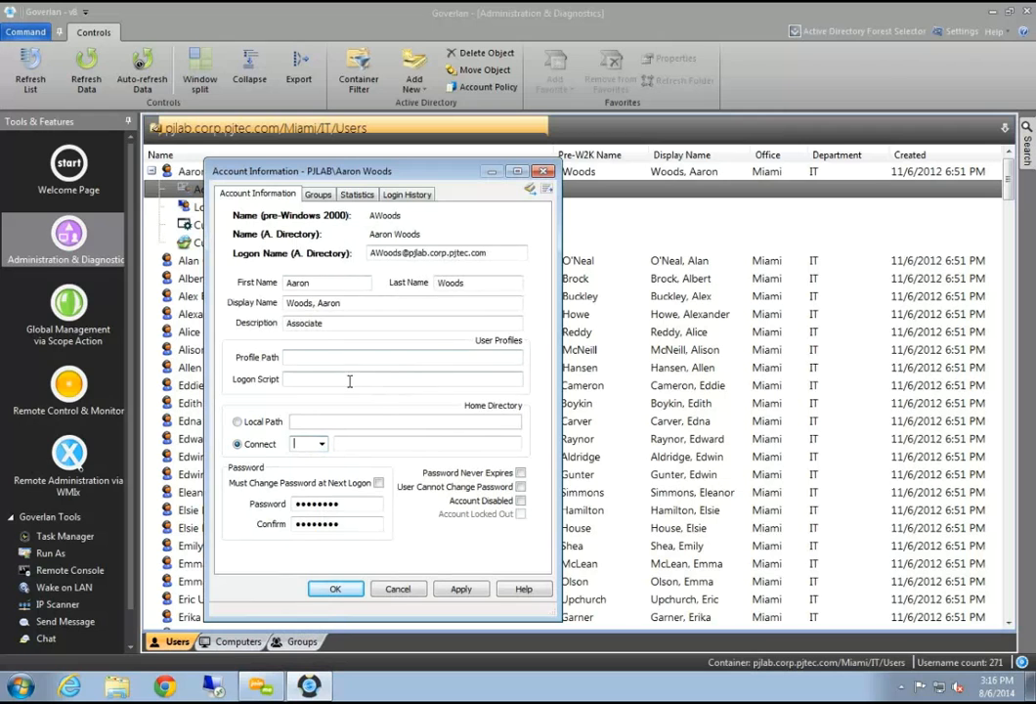
click(317, 197)
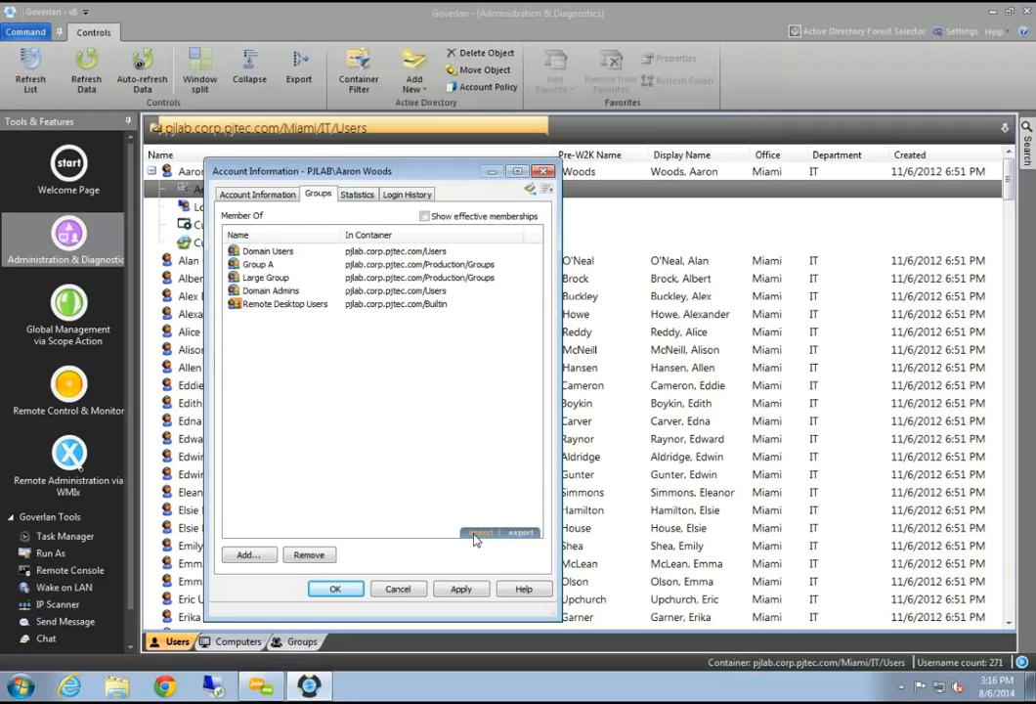
click(406, 590)
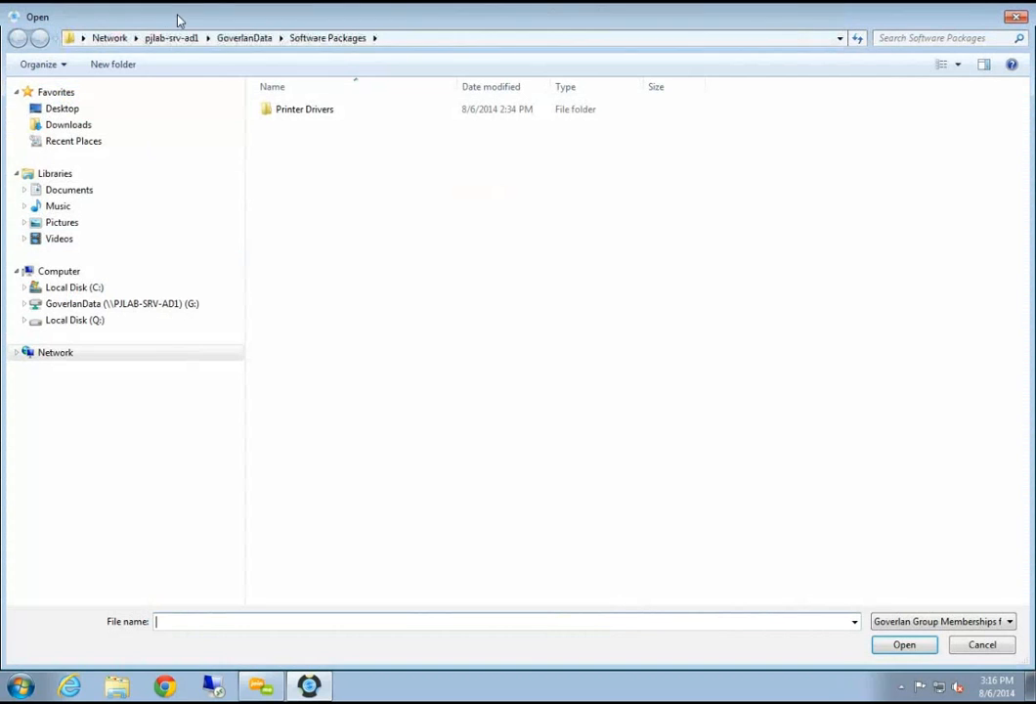
click(999, 651)
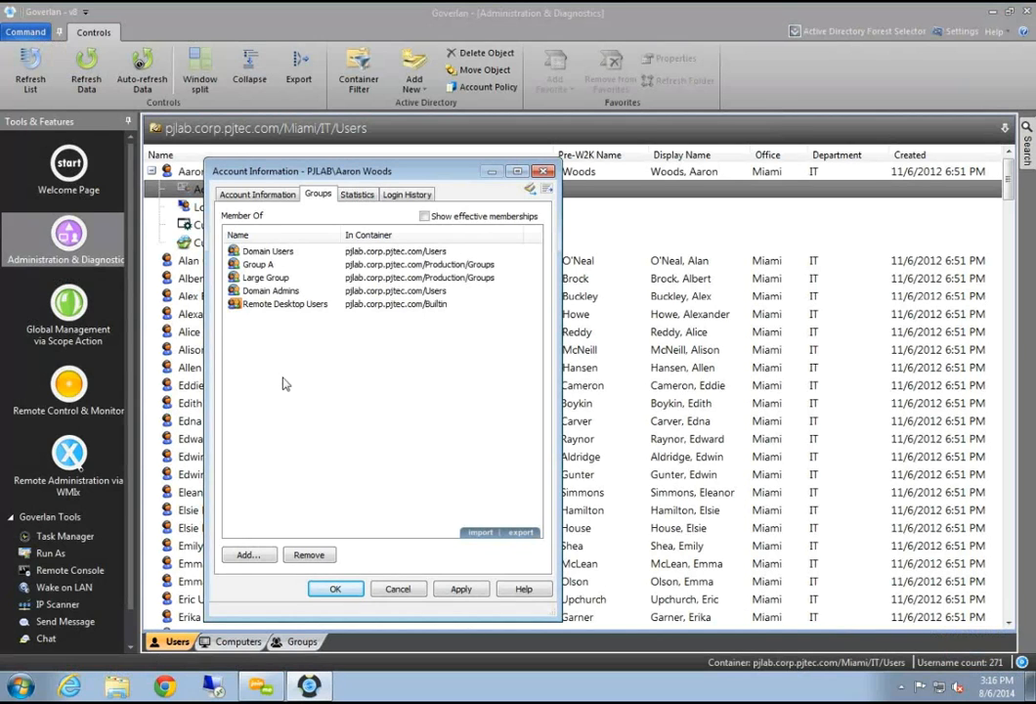
drag(388, 171, 445, 170)
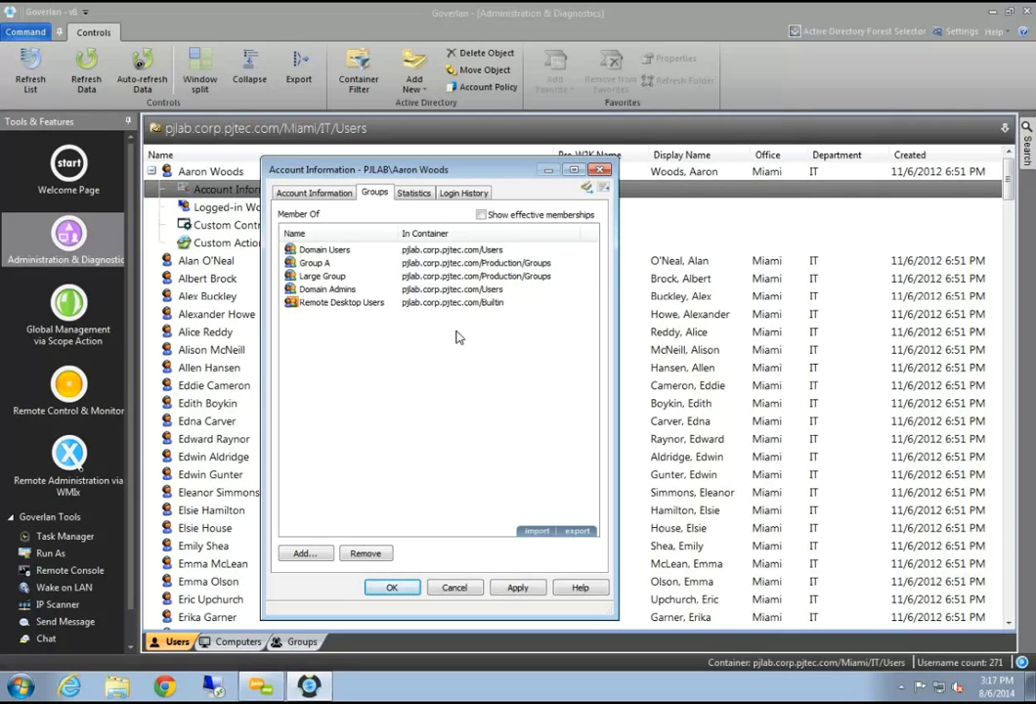
Show effective memberships and browse Domain Users, Group A, Large Group, Domain Admins and Remote Desktop Users
click(481, 216)
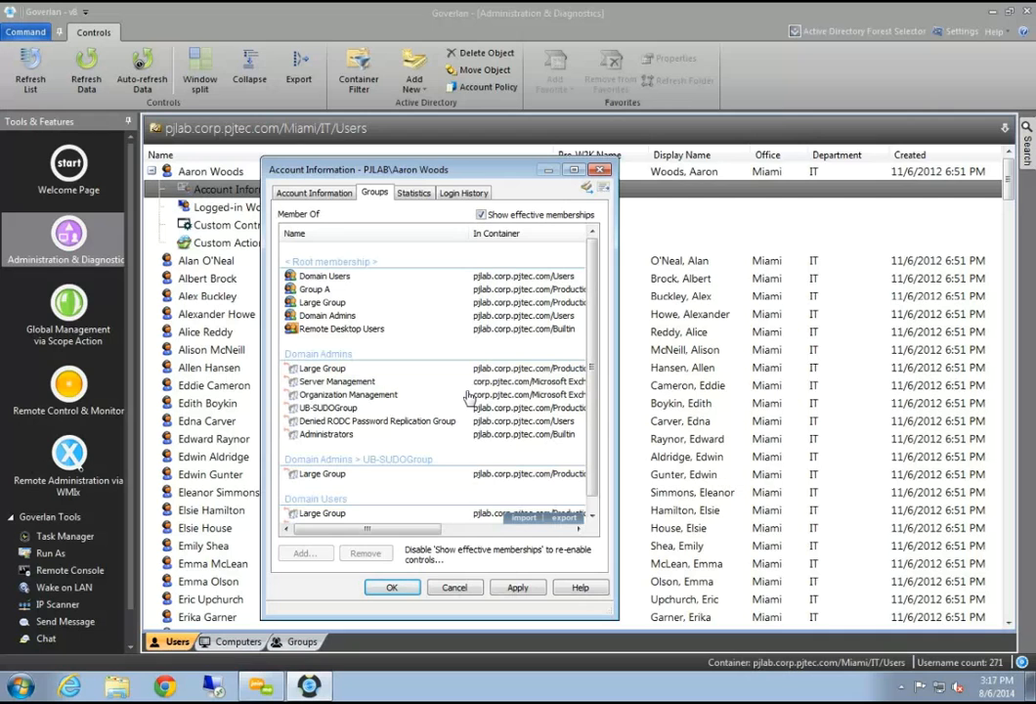
click(317, 277)
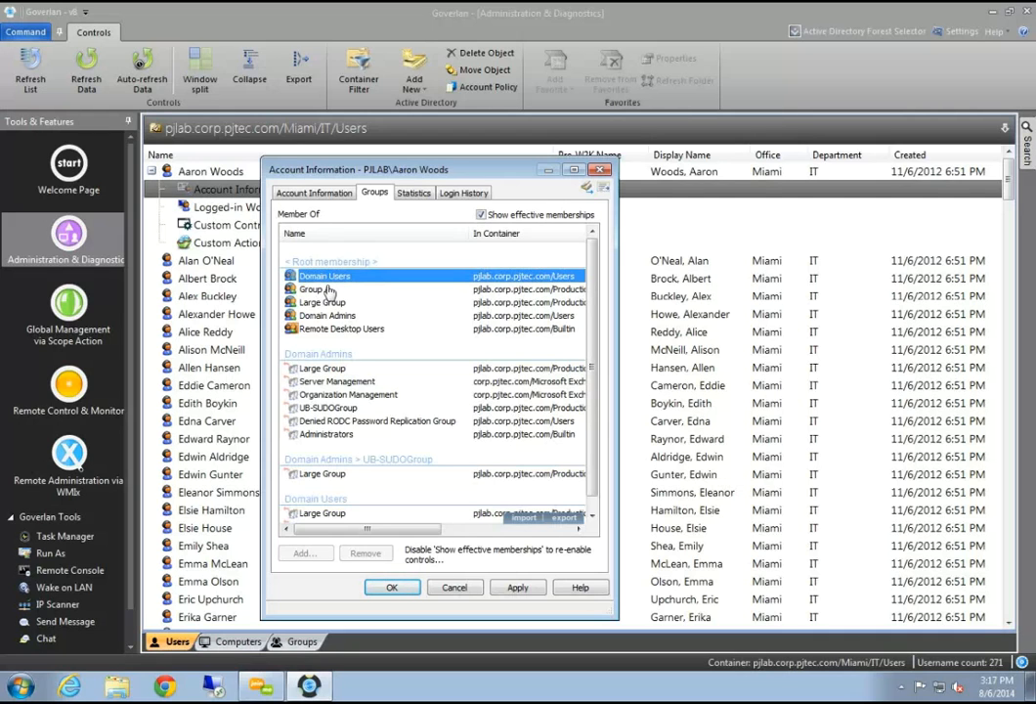
click(318, 290)
click(323, 303)
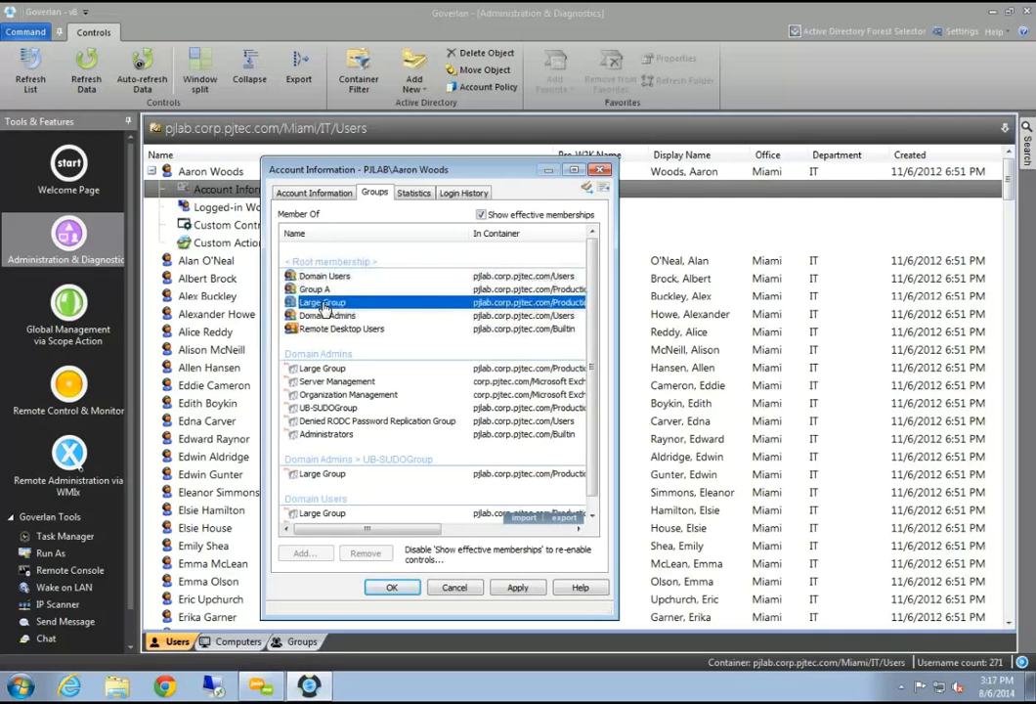
click(326, 316)
click(328, 330)
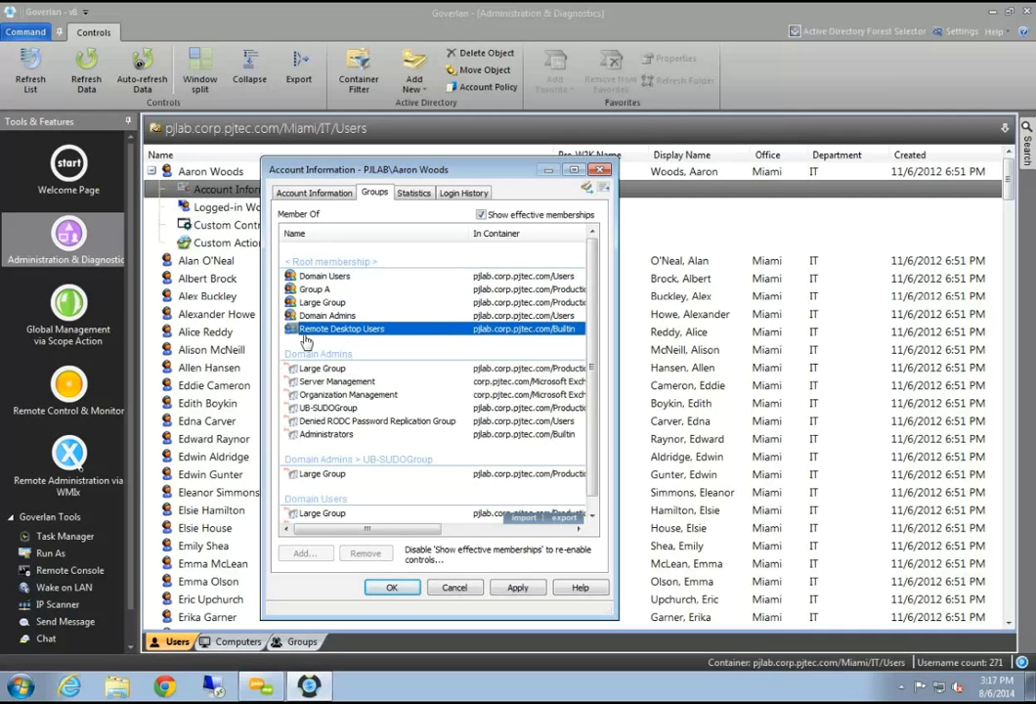
click(341, 316)
click(342, 303)
click(335, 290)
click(346, 277)
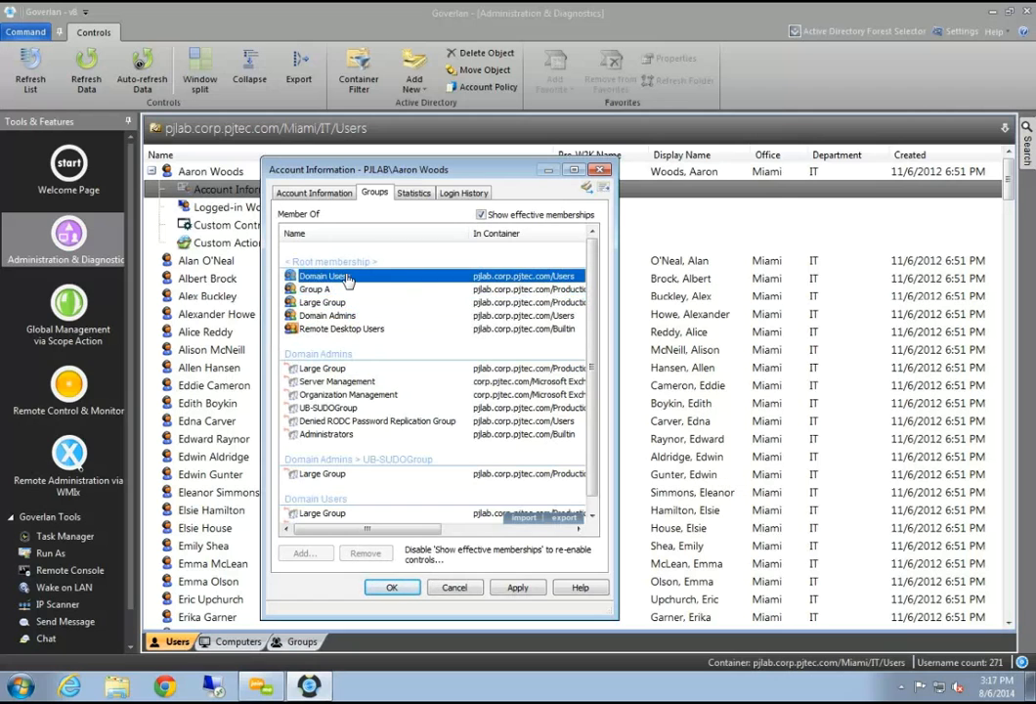
Trace Large Group inherited via Domain Admins, UB-SUDOGroup and Domain Users, then view logon statistics
click(337, 302)
scroll(334, 309, down, 1)
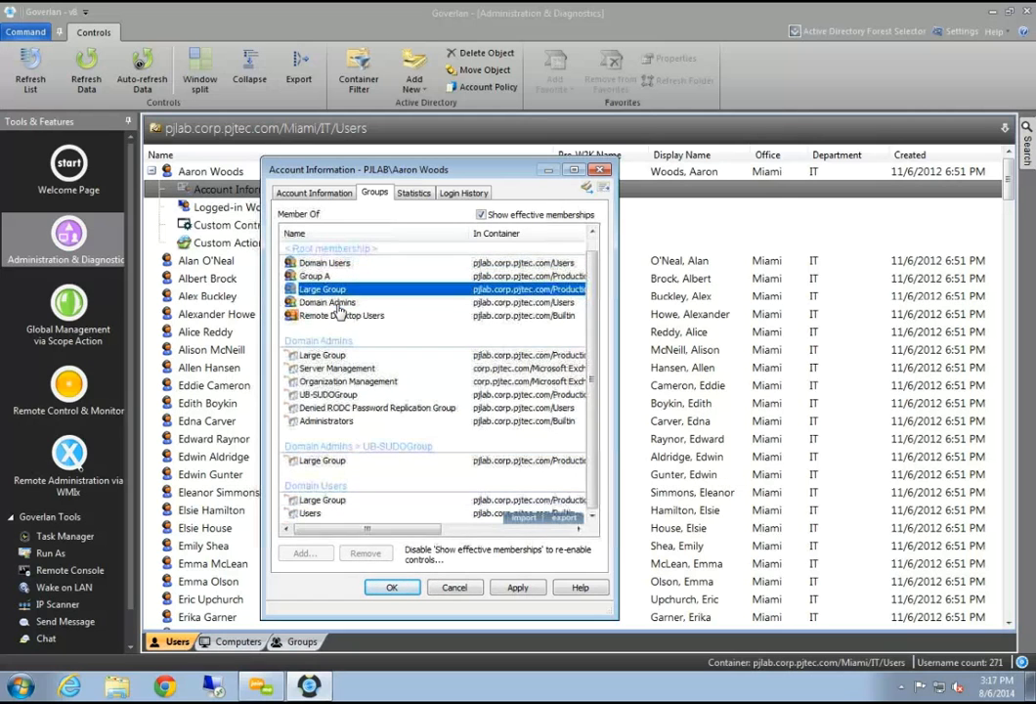
scroll(337, 311, up, 1)
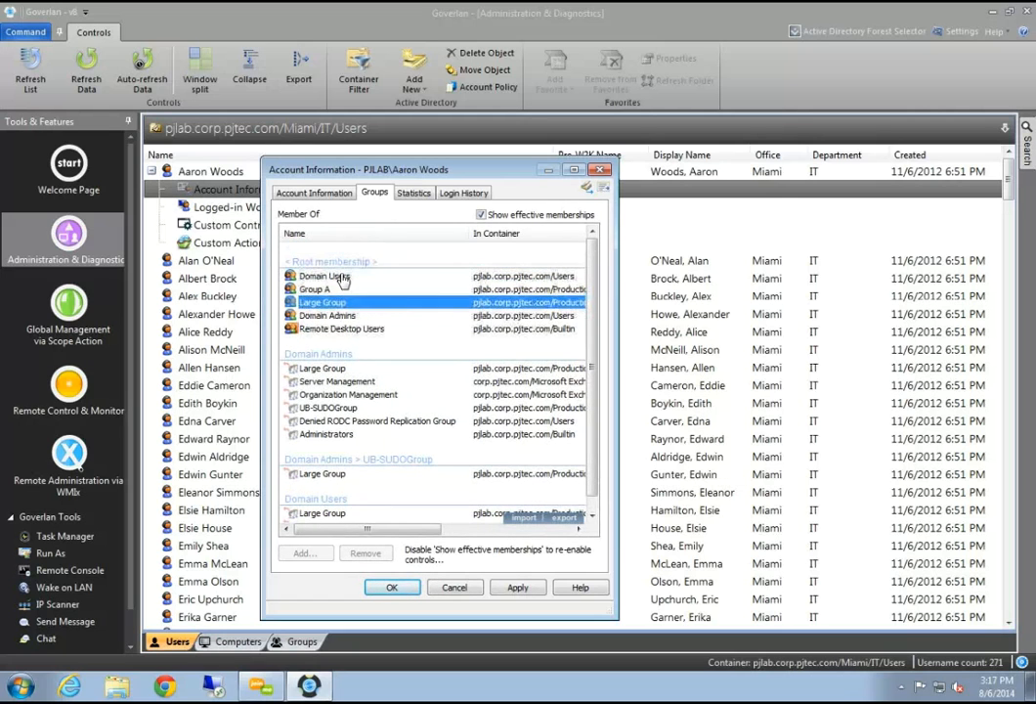
click(332, 369)
scroll(334, 405, down, 1)
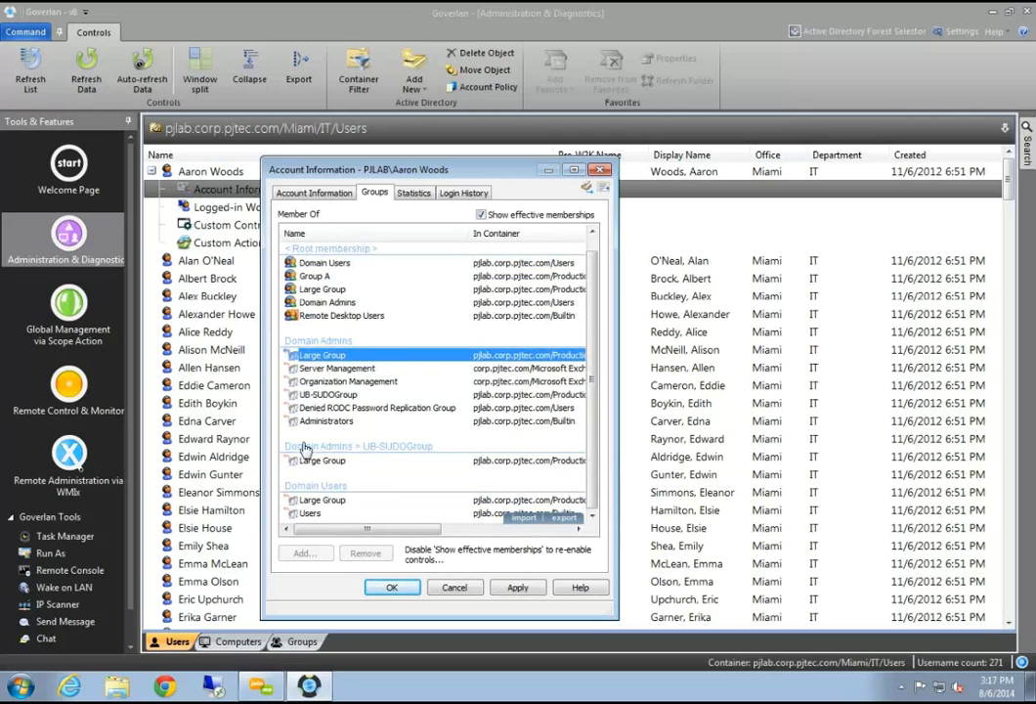
click(315, 461)
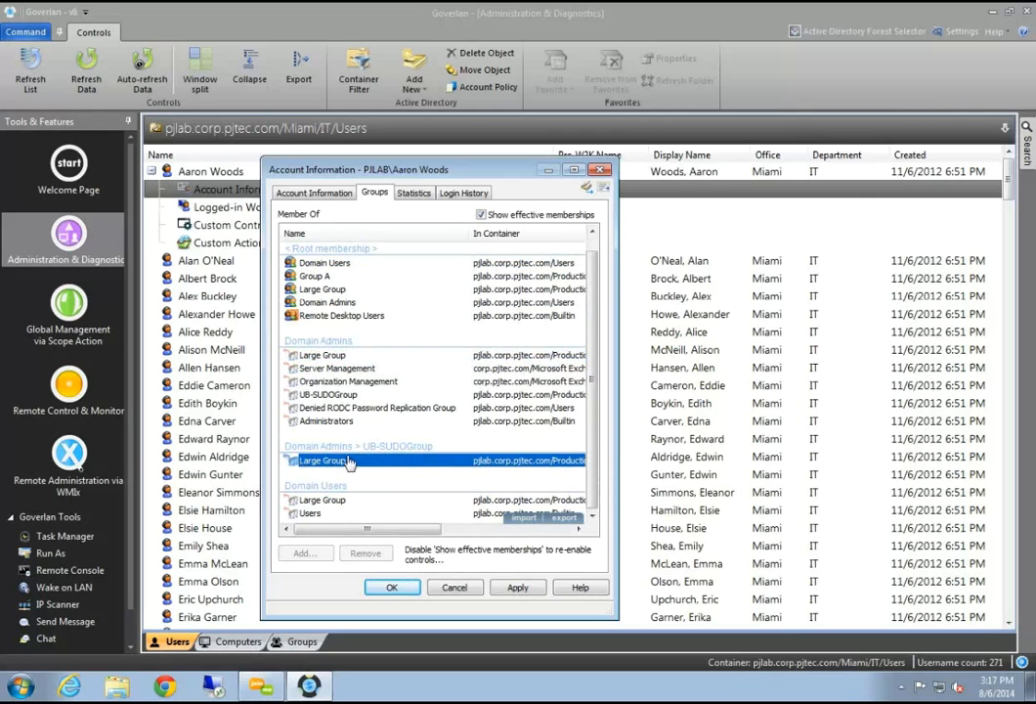
click(330, 500)
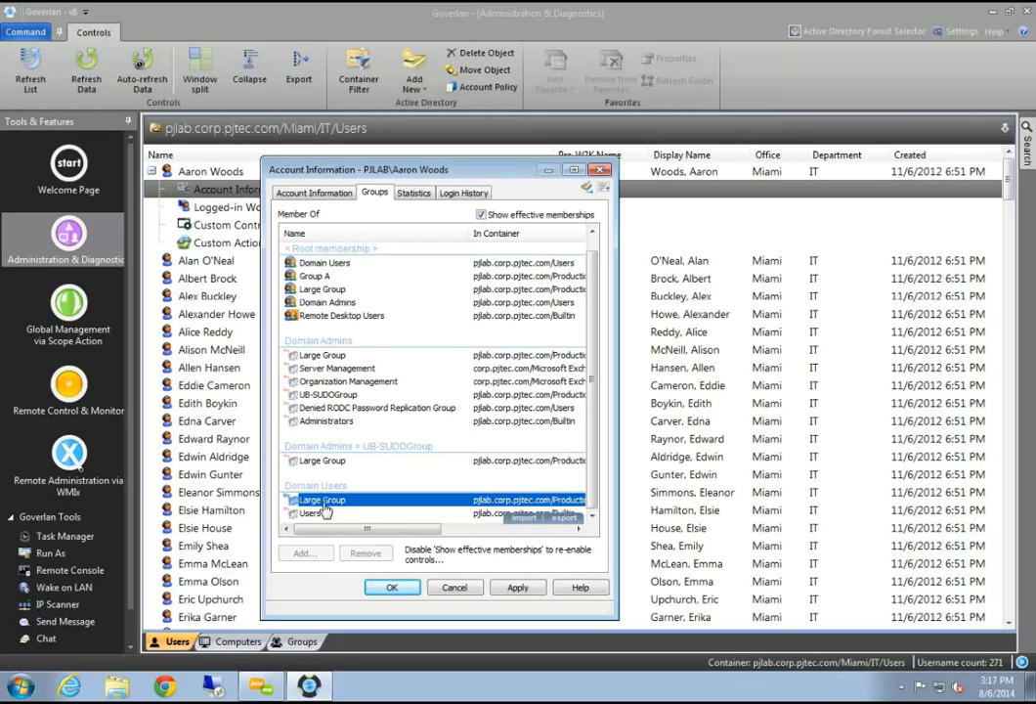
click(482, 215)
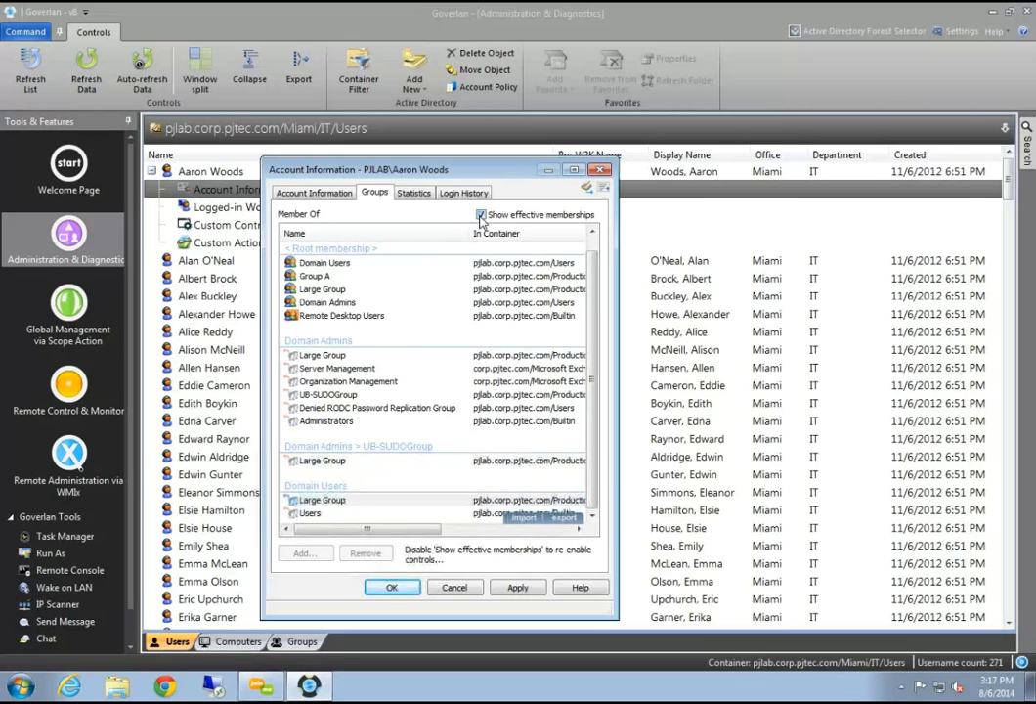
click(413, 194)
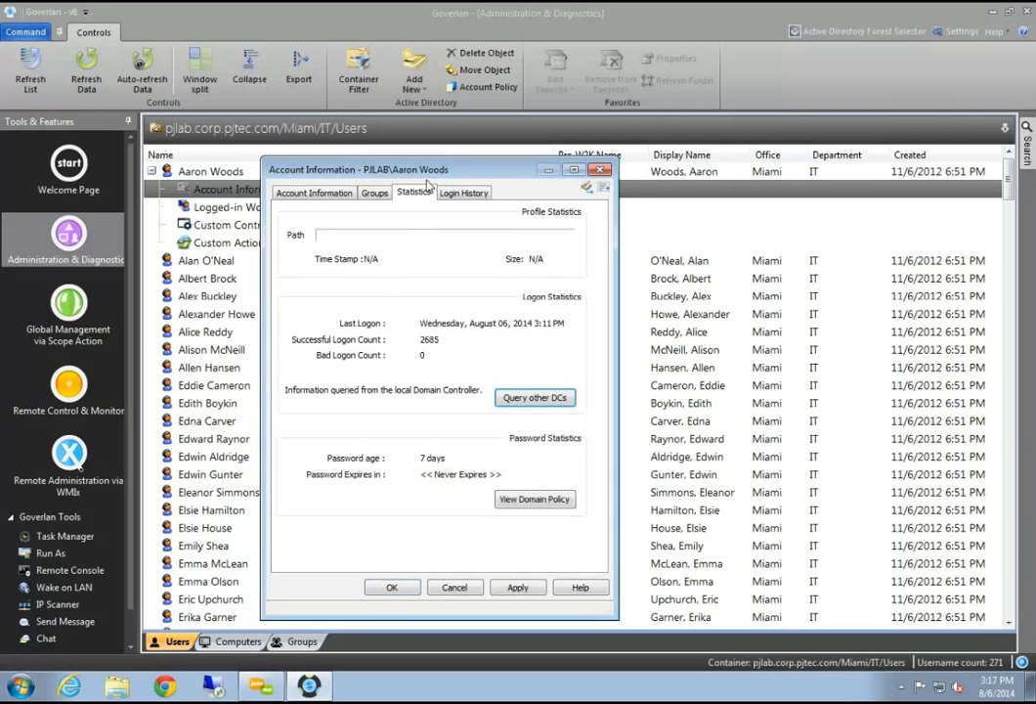
drag(453, 168, 492, 167)
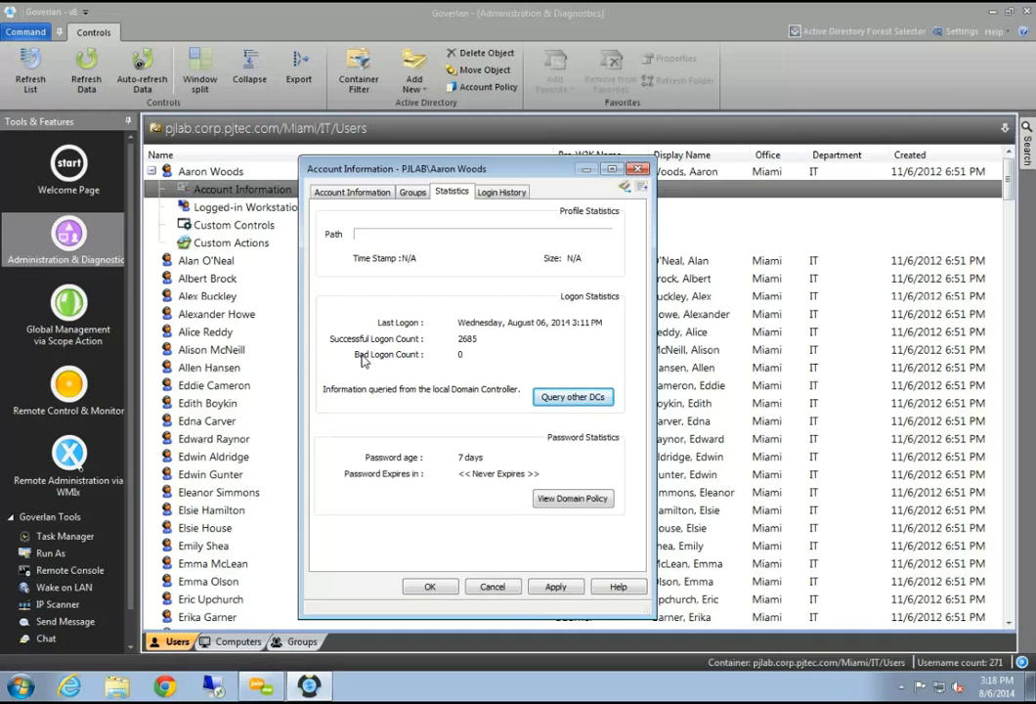
Query other DCs to show PJLAB-SRV-AD1's statistics: 2689 good logons, 0 bad
click(555, 397)
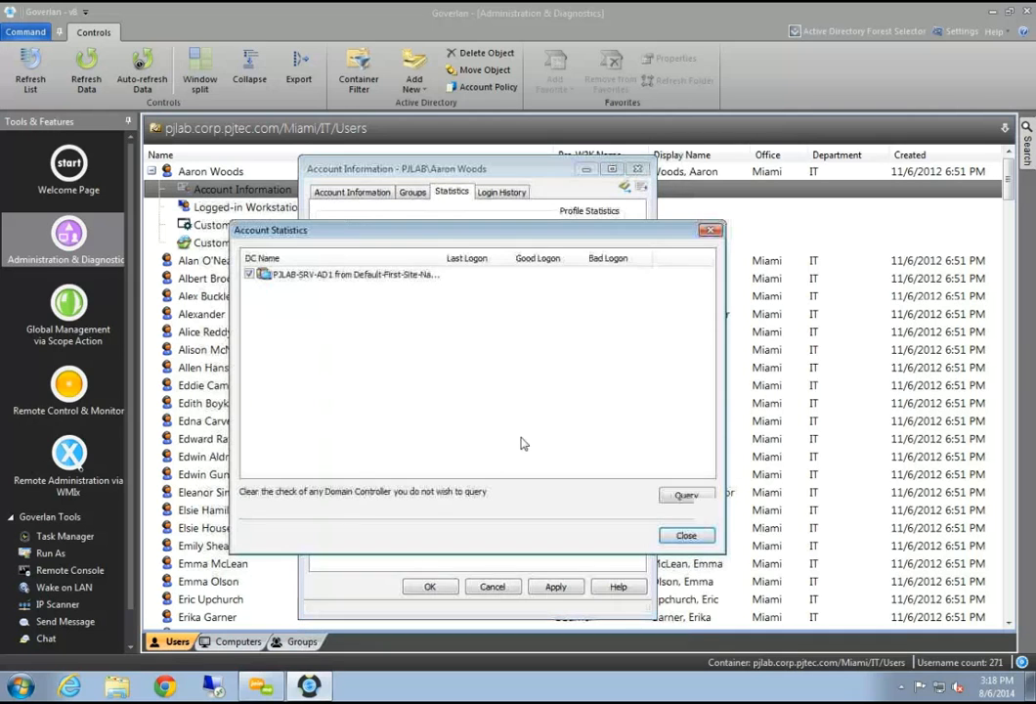
click(684, 494)
drag(464, 474, 503, 474)
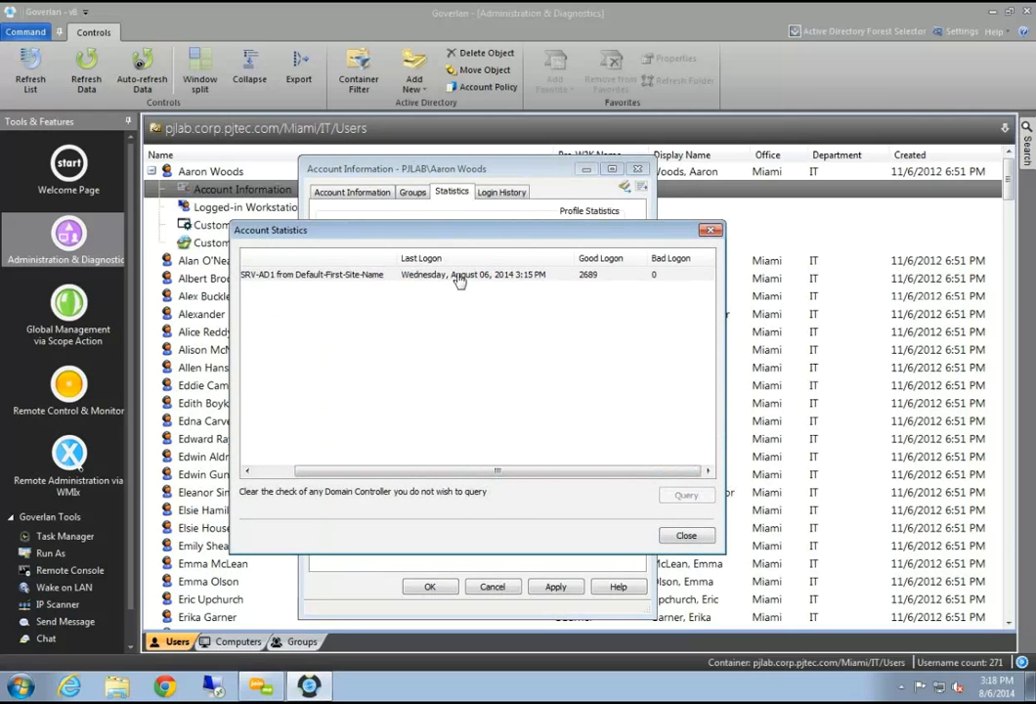
mouse_move(494, 470)
mouse_down()
mouse_move(450, 470)
mouse_move(500, 471)
mouse_up()
click(588, 277)
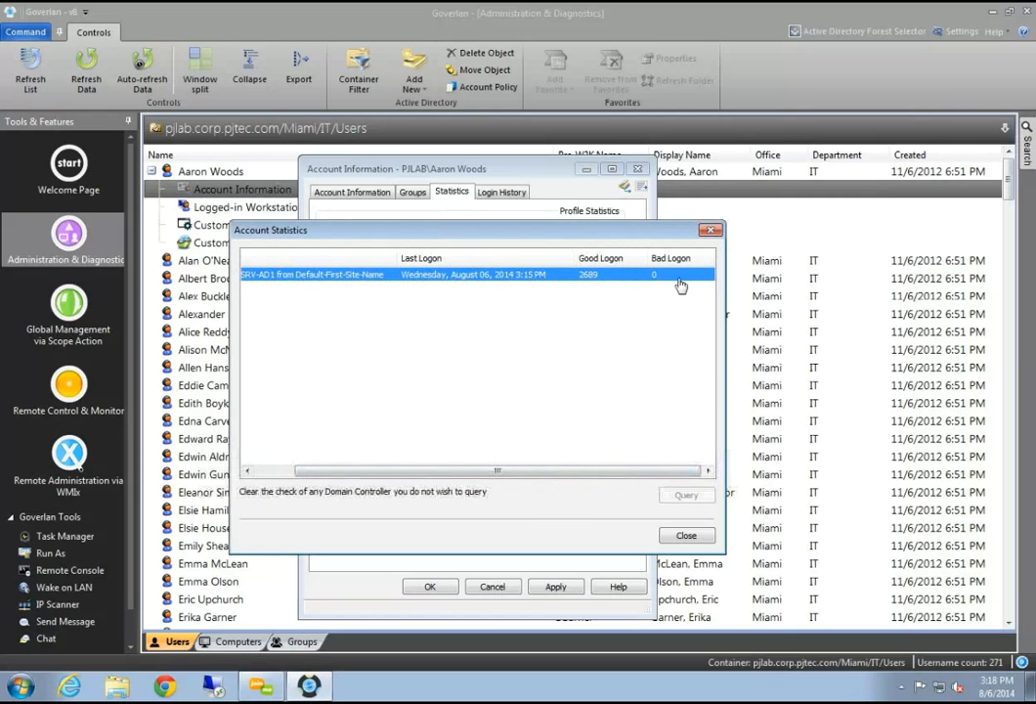
drag(645, 468, 465, 475)
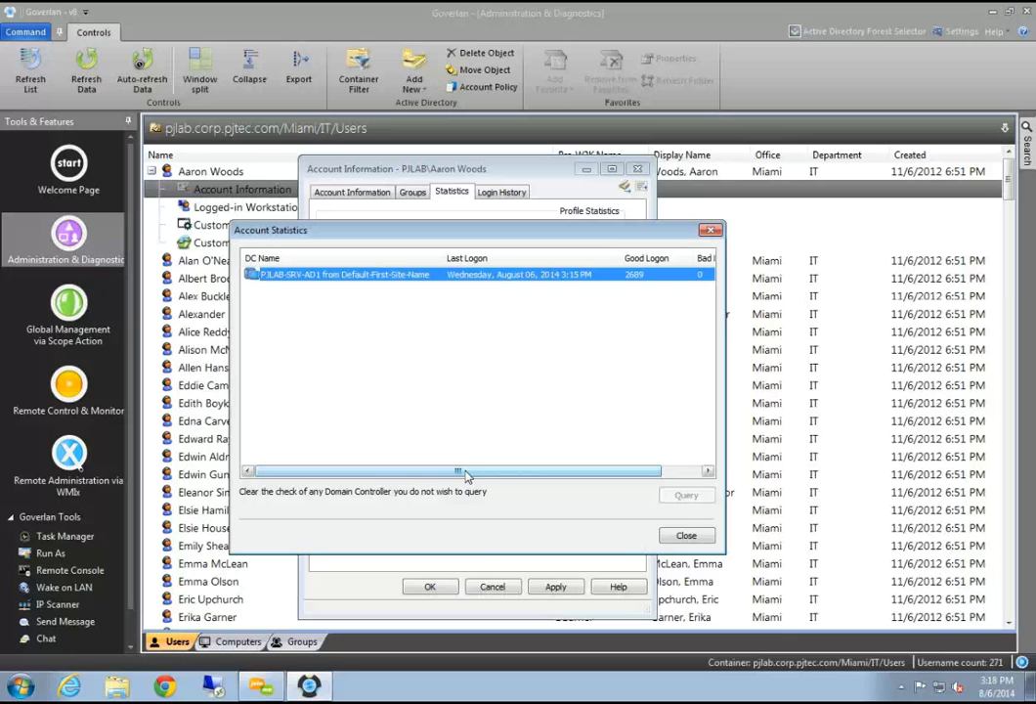
click(386, 396)
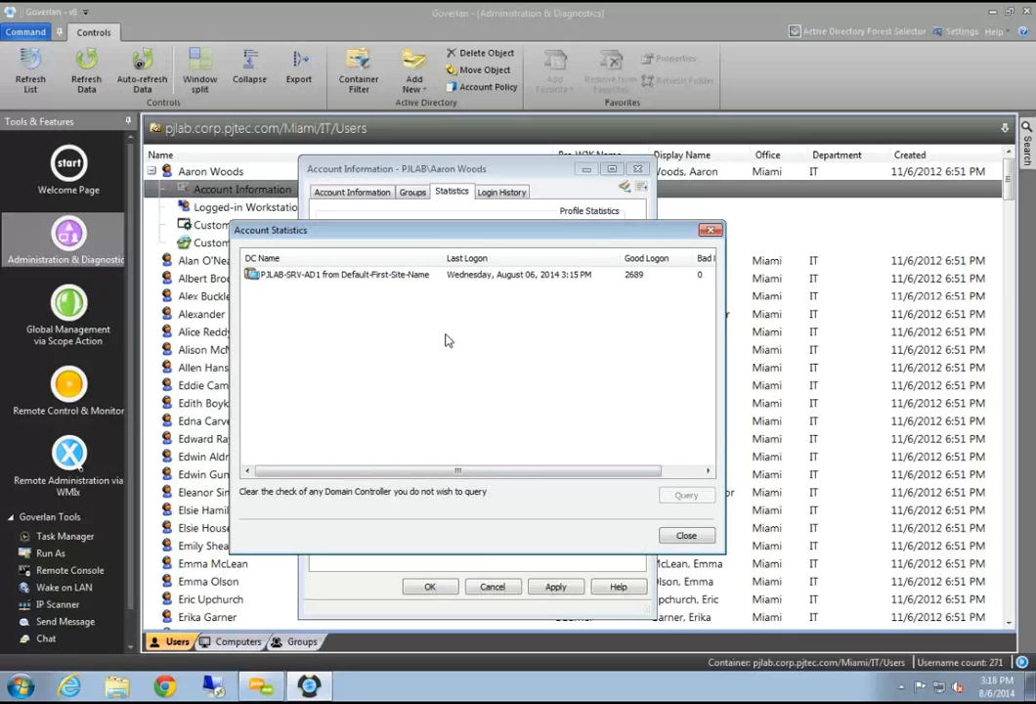
drag(401, 471, 440, 472)
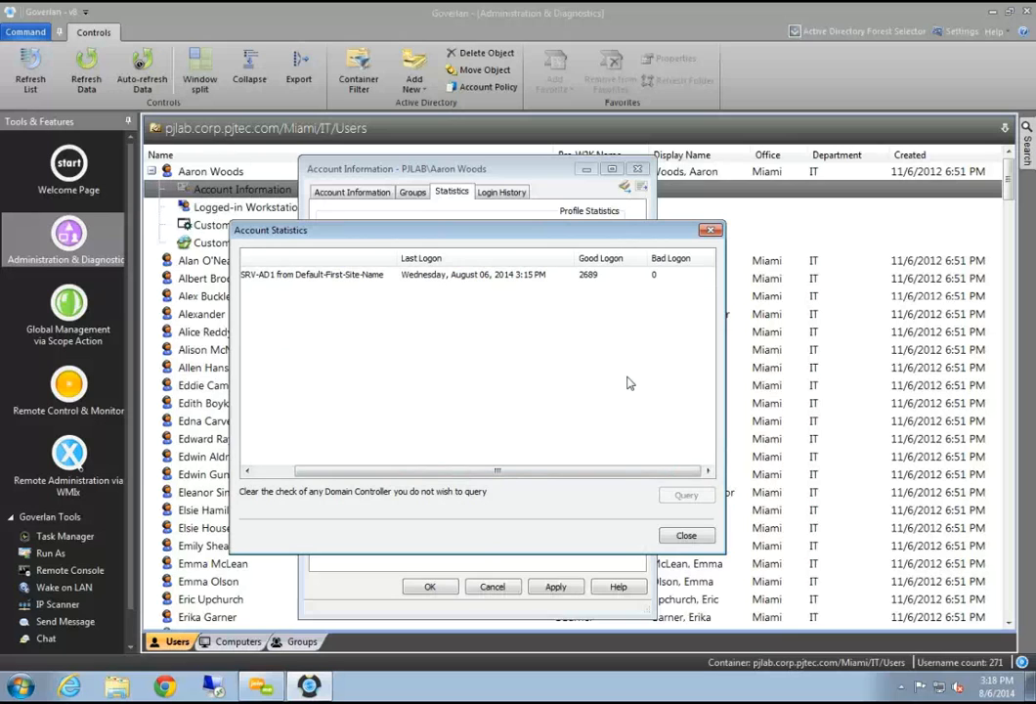
Close the per-DC breakdown and review the PJLAB policy: blank passwords allowed, no expiry, no lockout
click(687, 536)
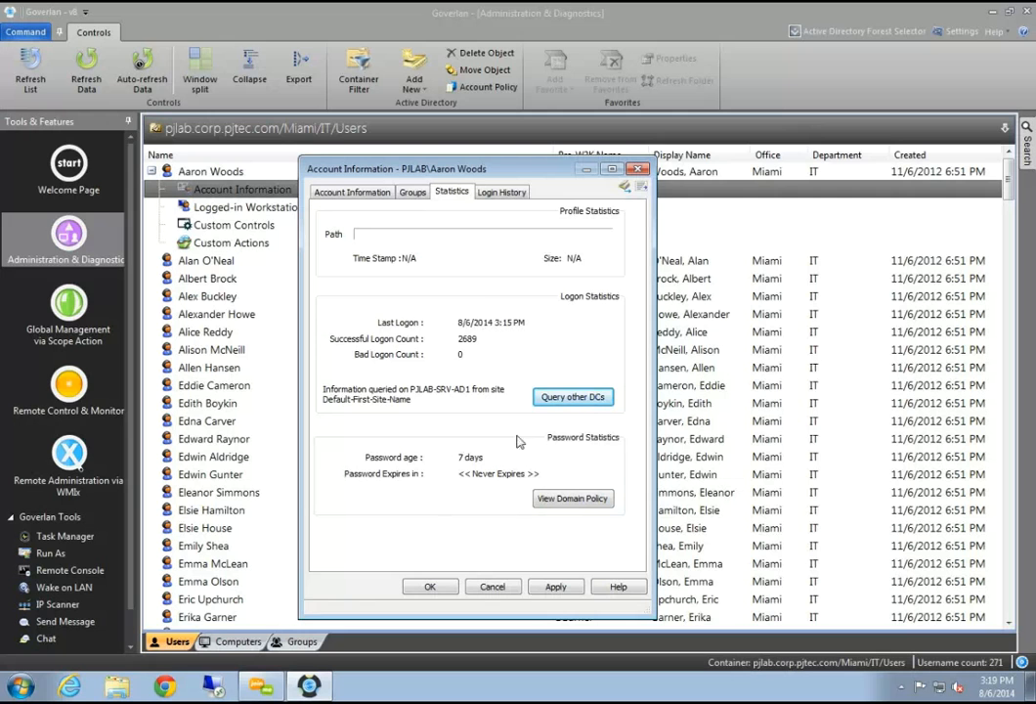
click(567, 497)
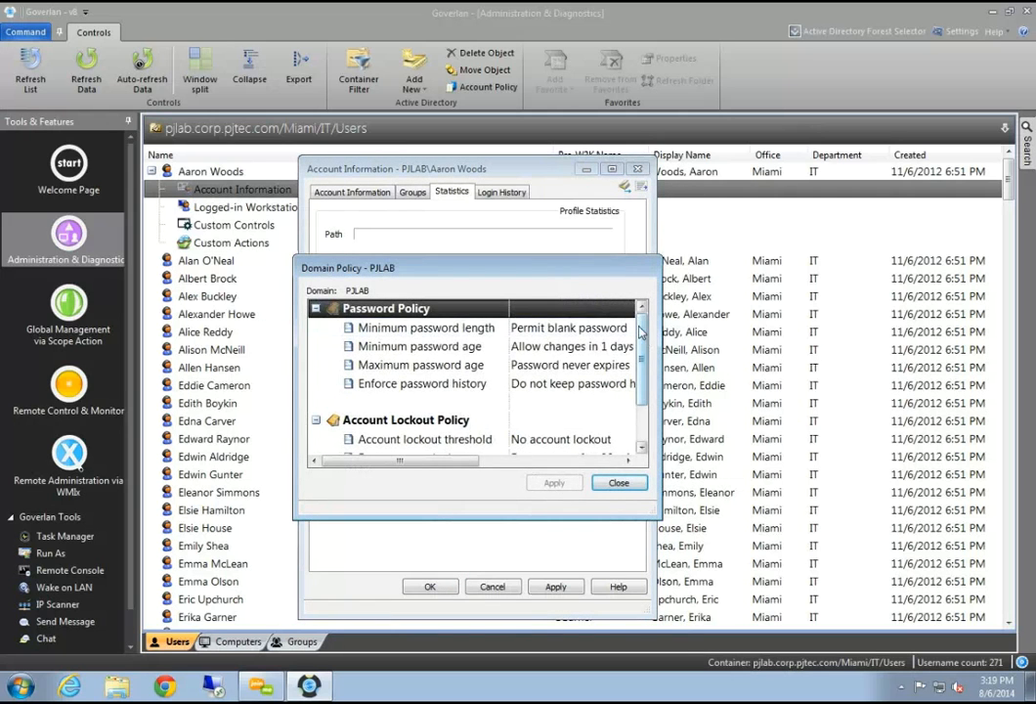
scroll(447, 466, down, 1)
drag(447, 465, 383, 461)
scroll(493, 464, up, 1)
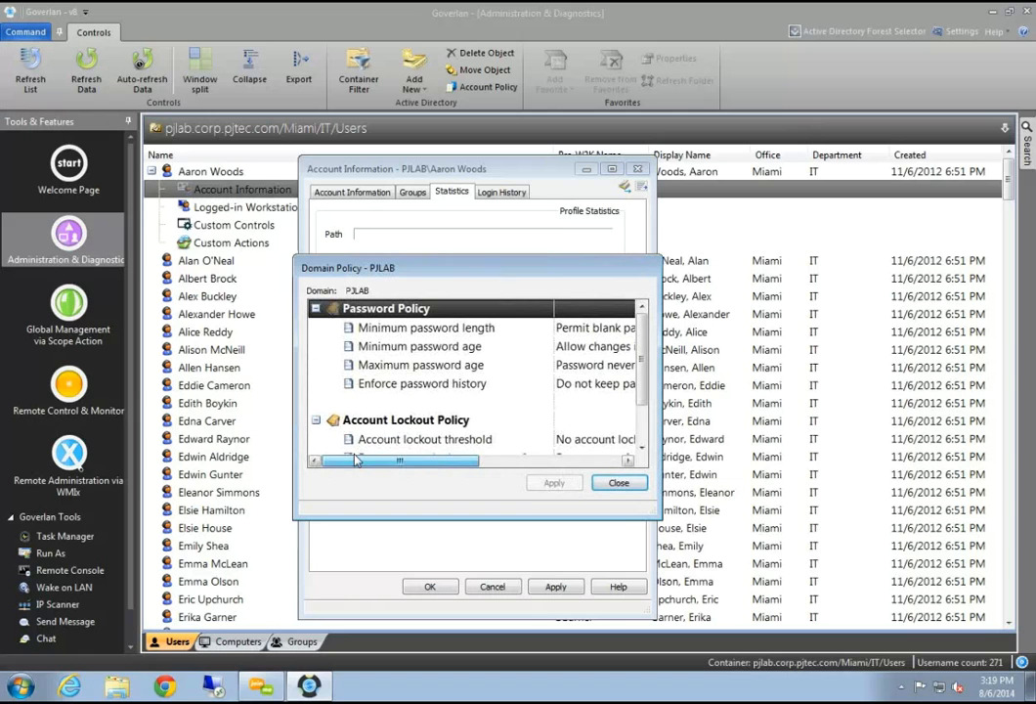
click(618, 482)
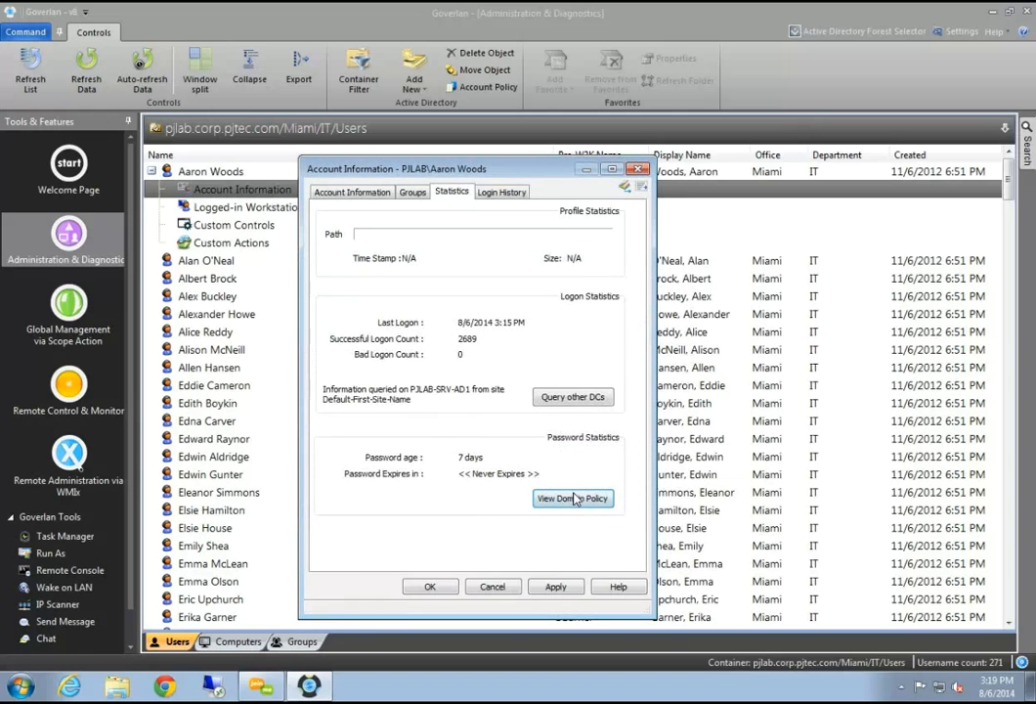
Show the user's login history in a widened window and browse entries such as COMPUTER-01
click(502, 192)
drag(515, 174, 546, 159)
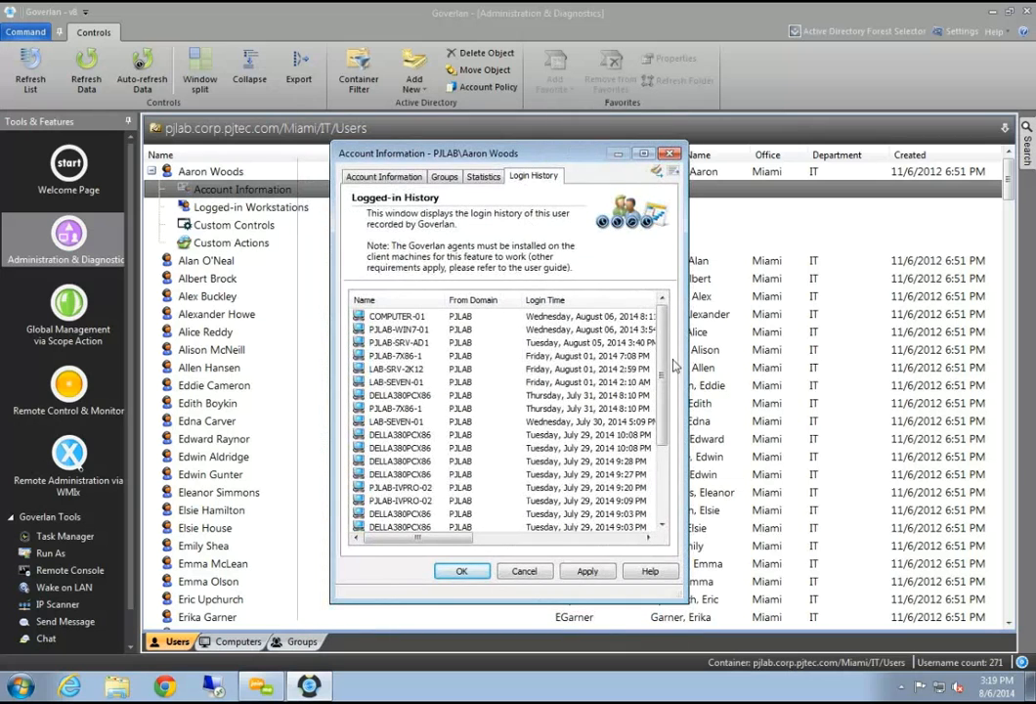
drag(689, 346, 769, 346)
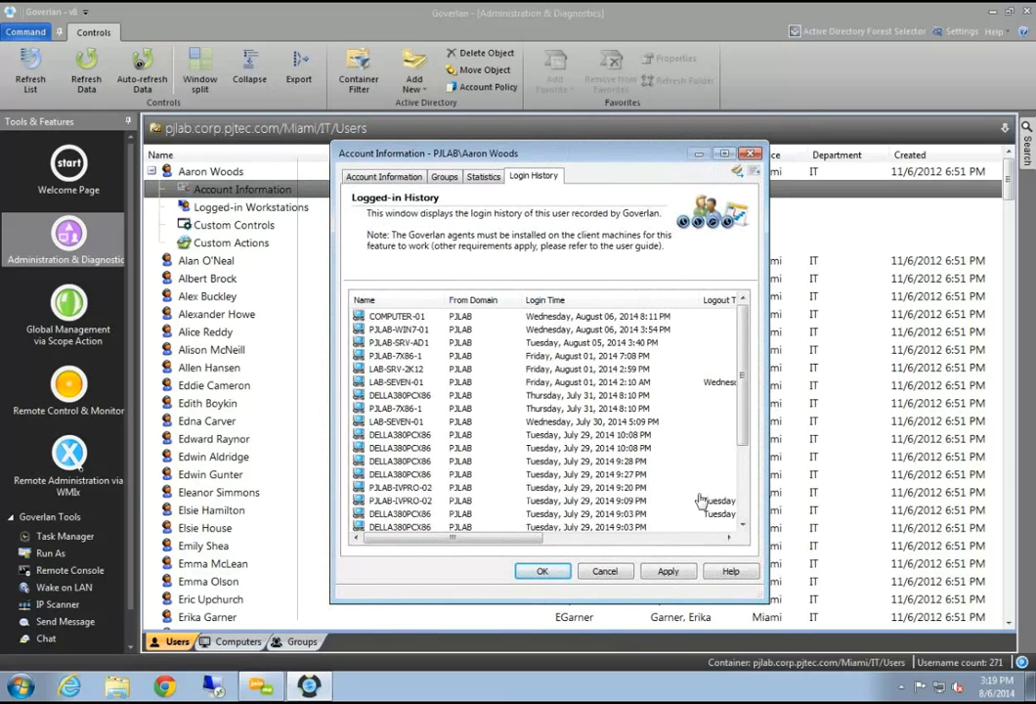
click(401, 323)
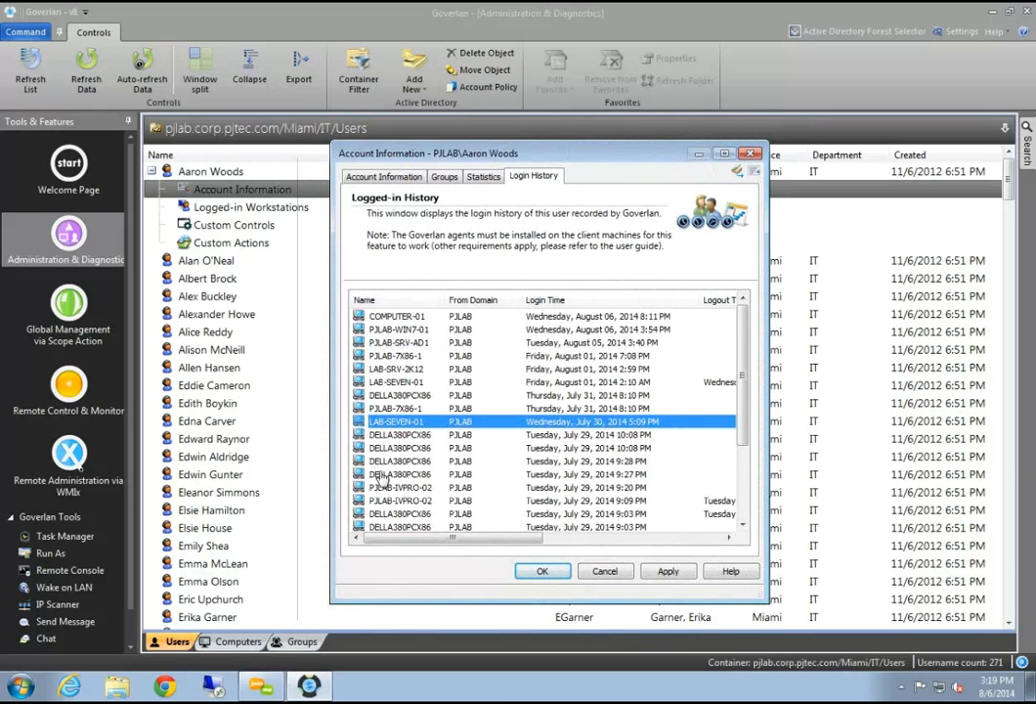
scroll(381, 476, down, 3)
scroll(381, 477, up, 3)
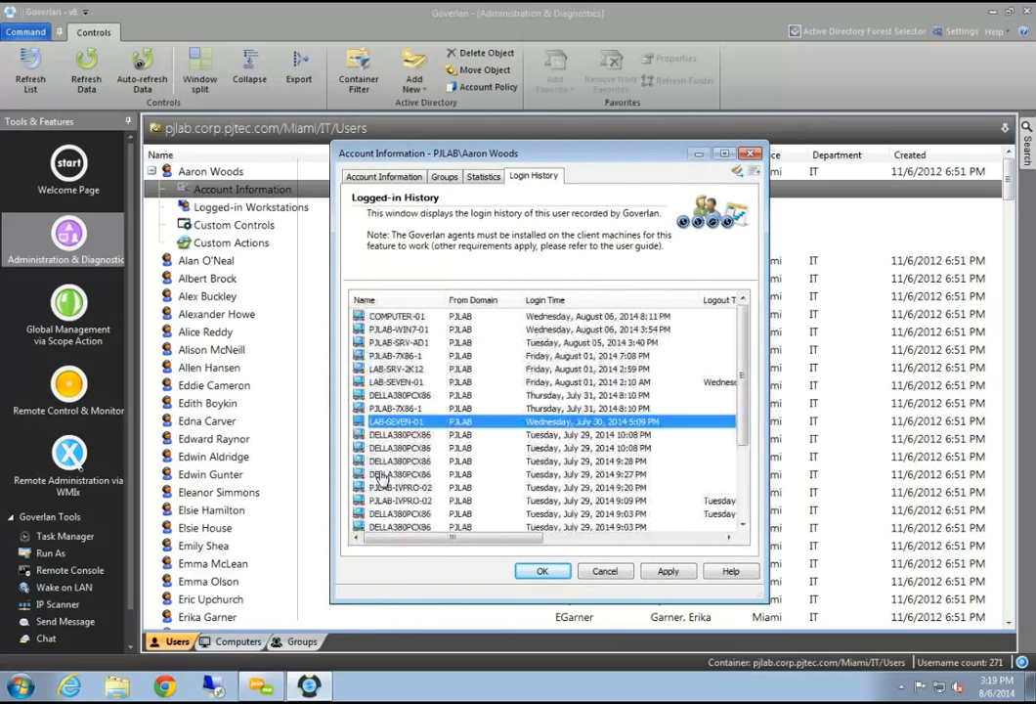
click(396, 317)
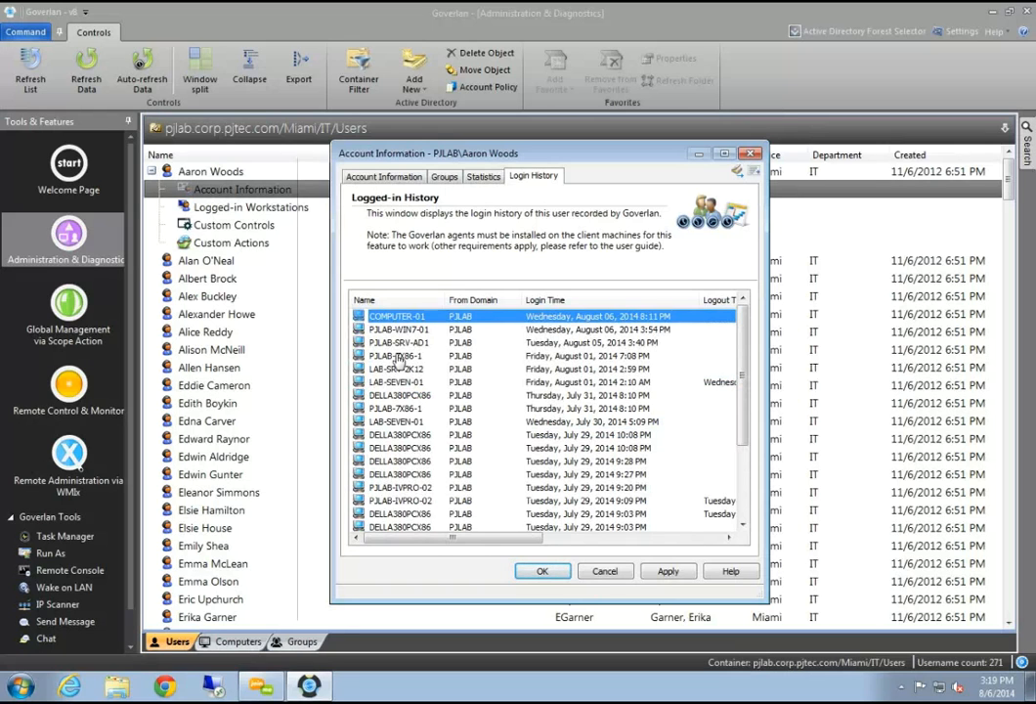
key(Down)
key(Down)
key(Down)
key(Down)
key(Down)
key(Down)
key(Down)
key(Down)
key(Down)
key(Down)
key(Down)
key(Down)
key(Down)
key(Down)
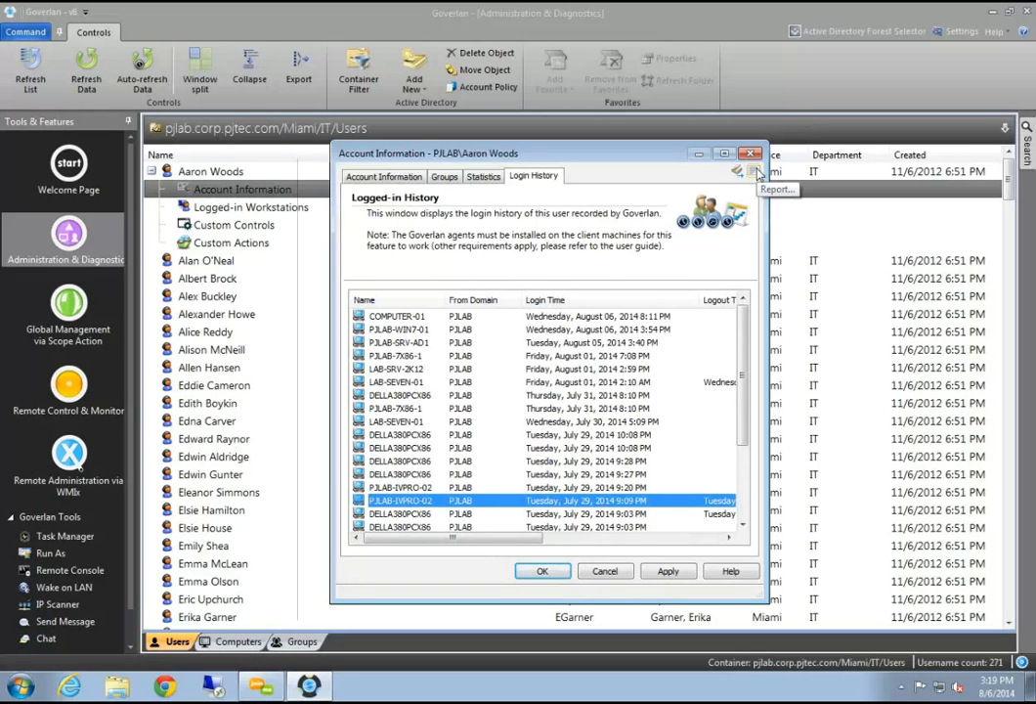
Open the account report options and tick Workstation History and Account Statistics
click(755, 172)
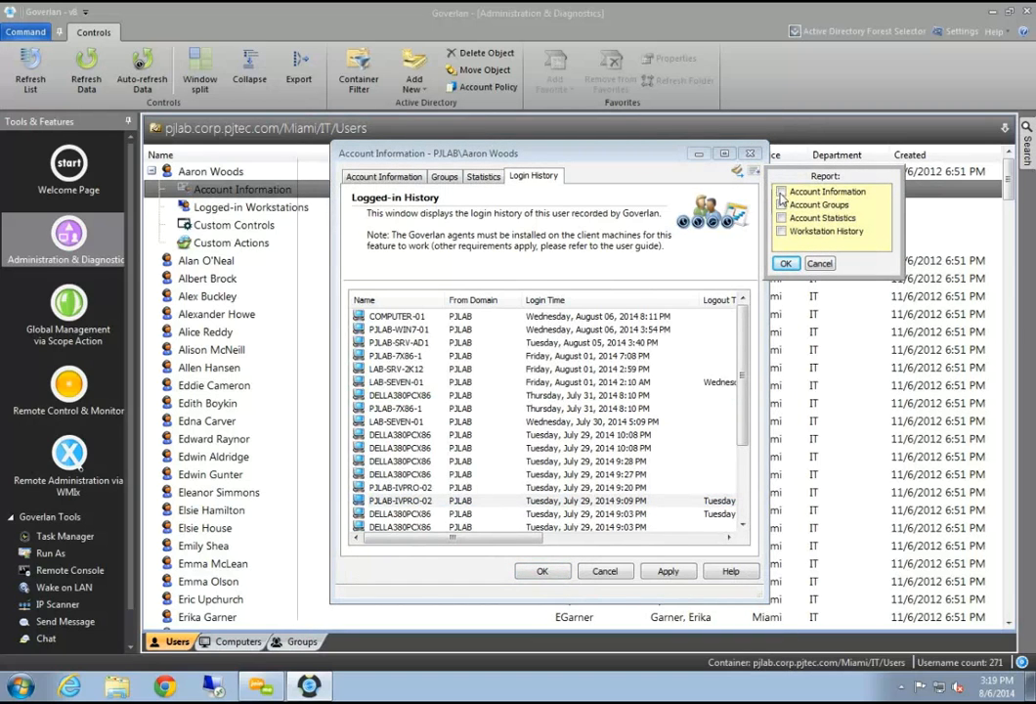
click(781, 230)
click(781, 218)
Generate the report as GoverTmpReport.txt in Notepad, scroll through it, and close it
click(785, 262)
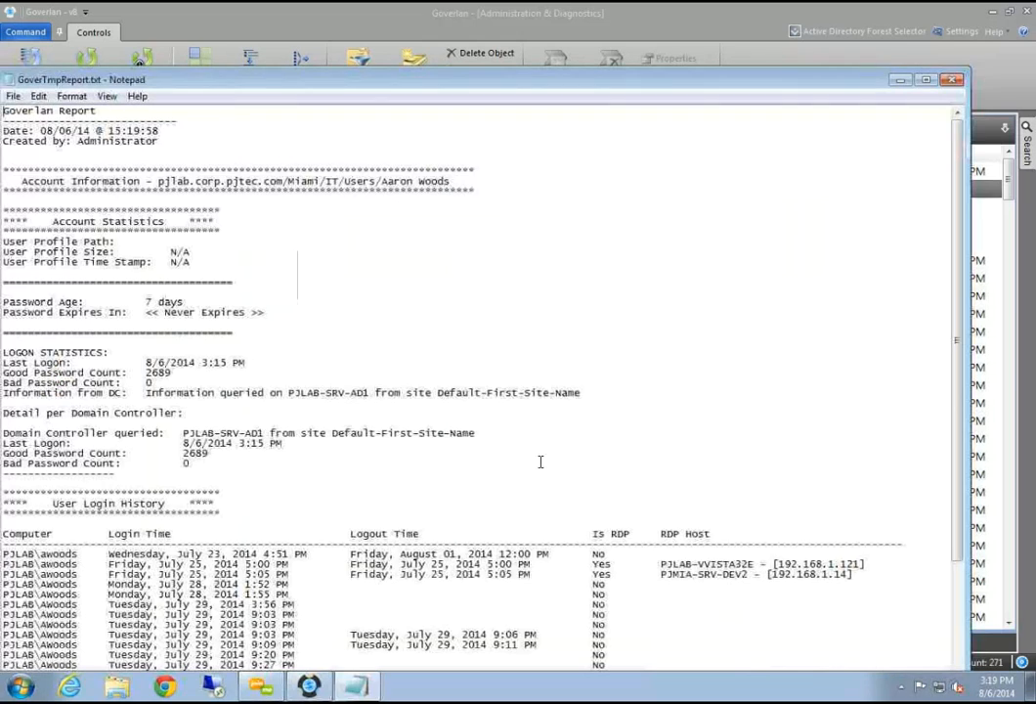
scroll(360, 337, down, 4)
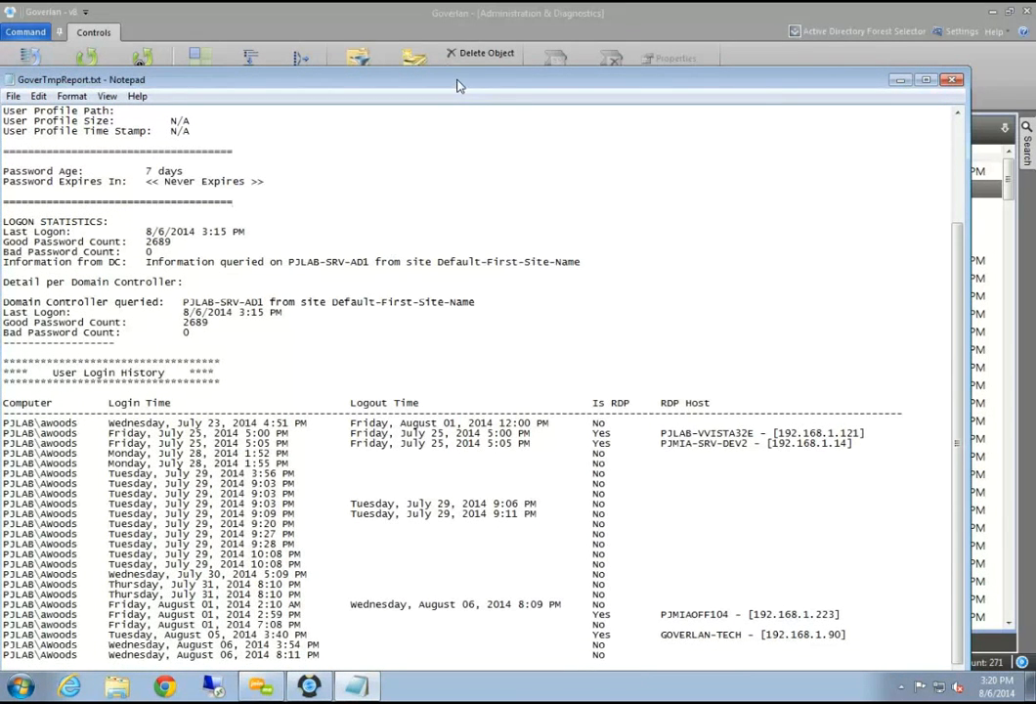
drag(471, 82, 278, 240)
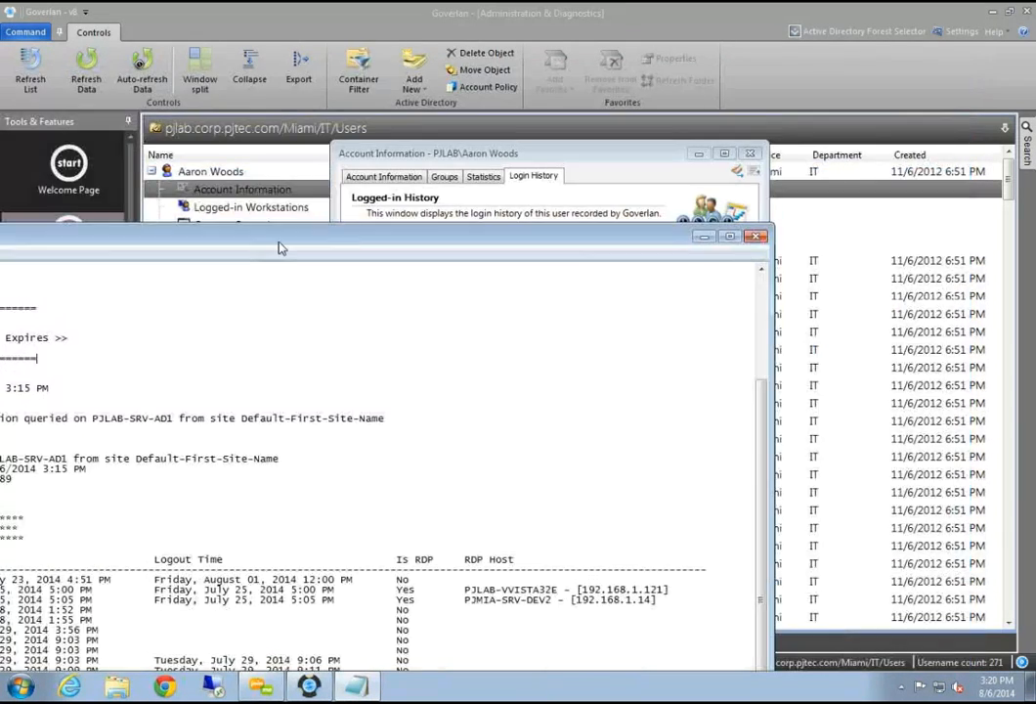
click(757, 234)
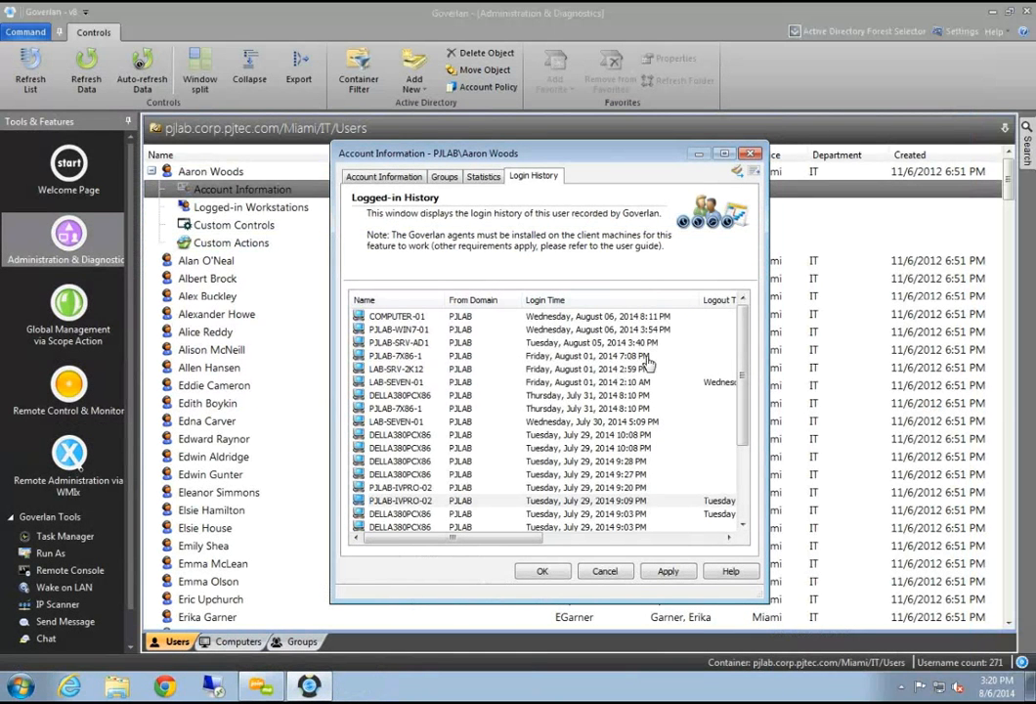
Close the user's Account Information window
drag(745, 337, 743, 289)
drag(440, 154, 366, 161)
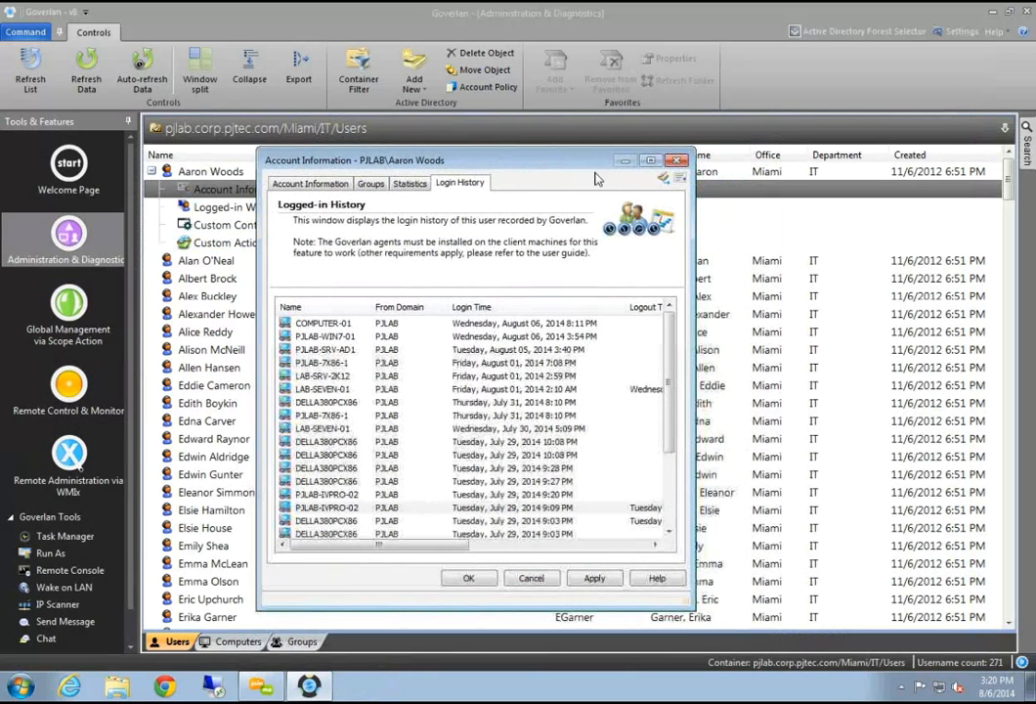
click(677, 163)
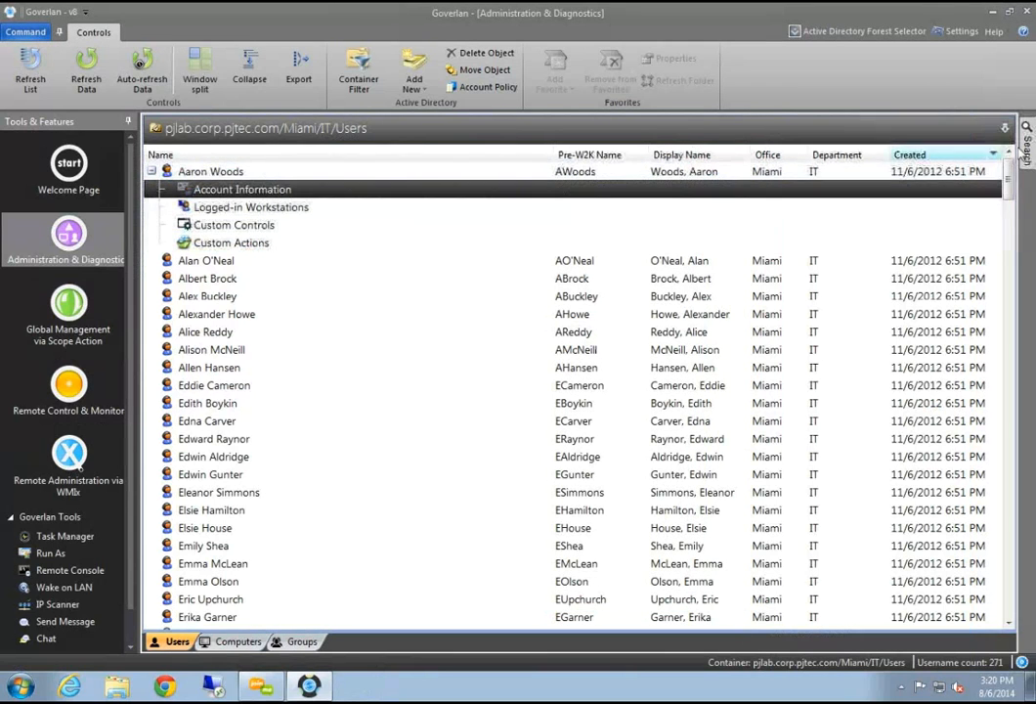
Search for 'large' and show Large Group in the pjlab Production/Groups container
mouse_move(1028, 147)
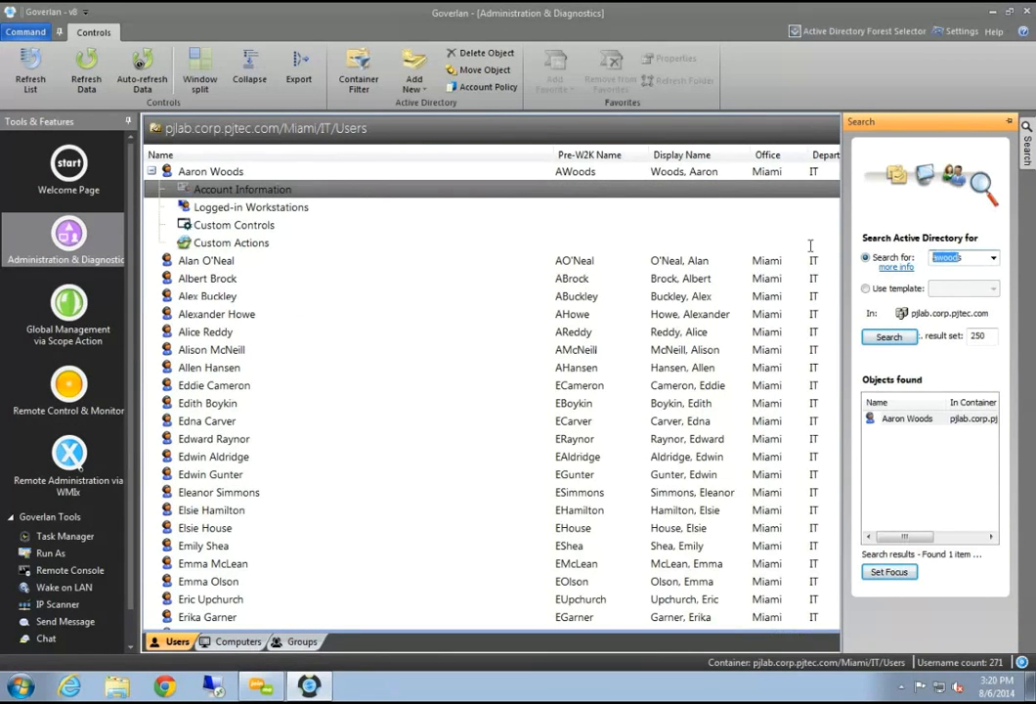
text(large)
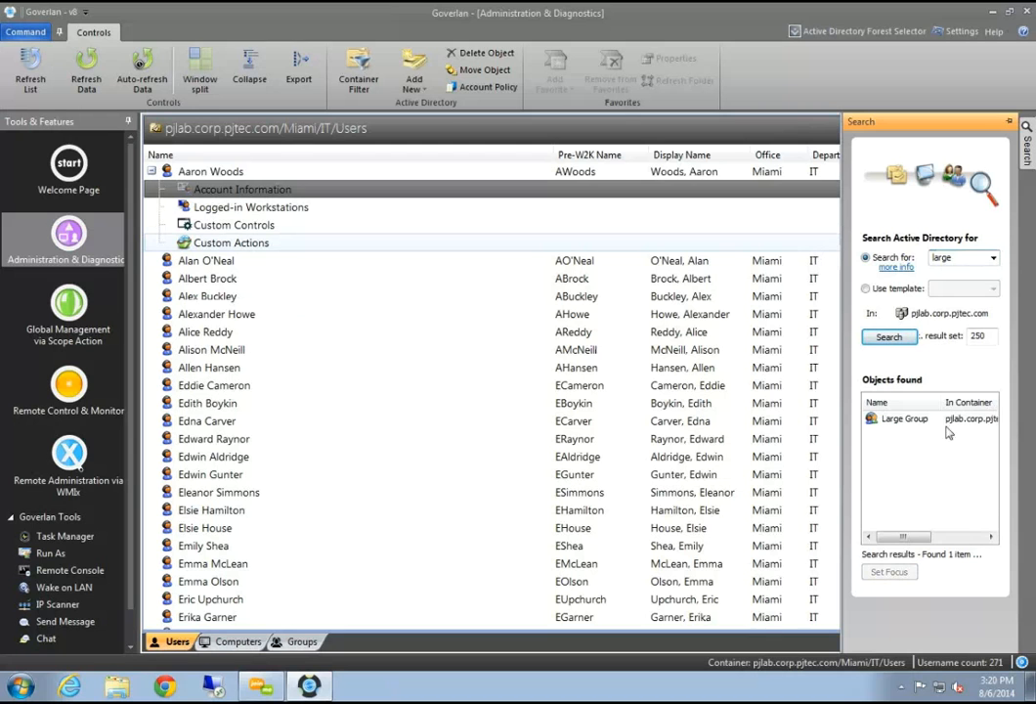
click(891, 421)
click(887, 571)
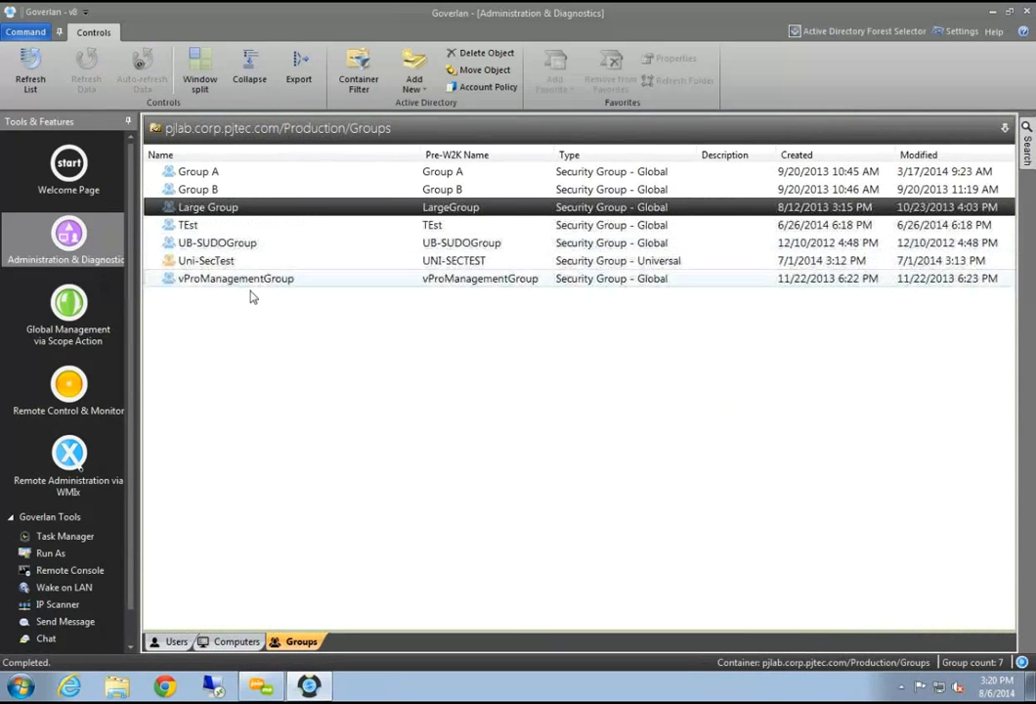
Open Large Group's group information on its Members tab
click(204, 261)
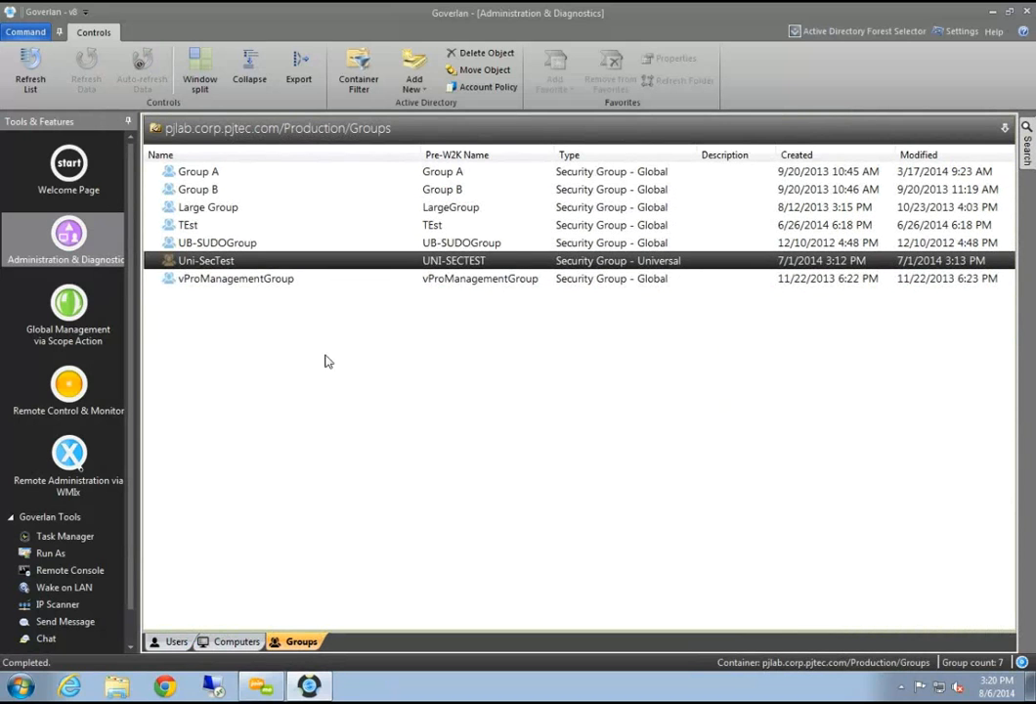
click(244, 192)
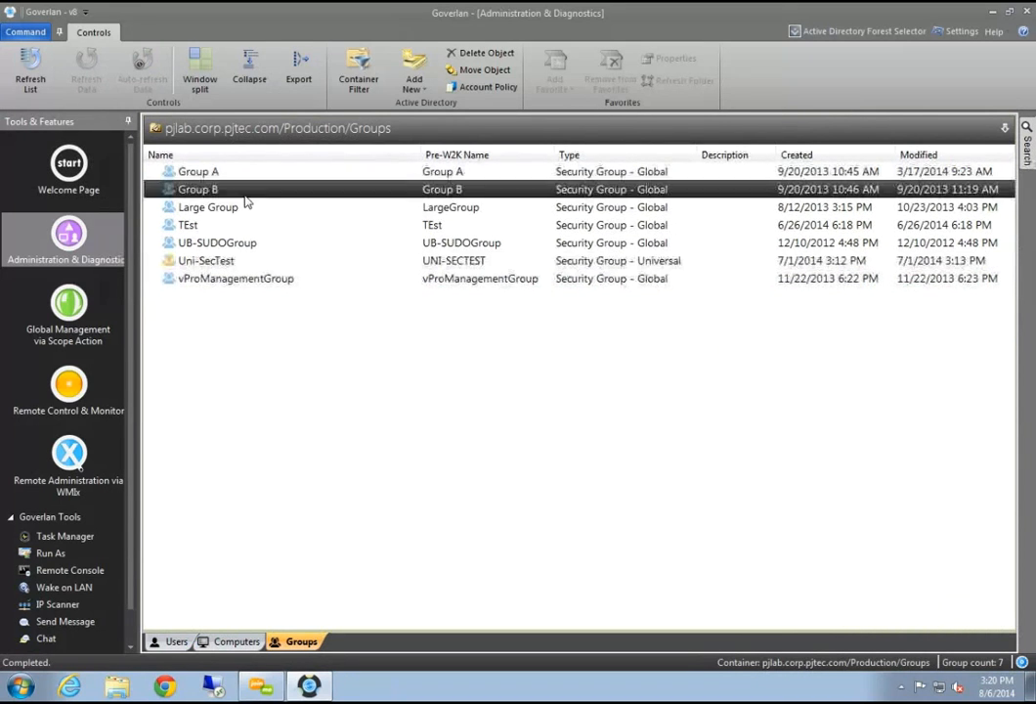
click(222, 209)
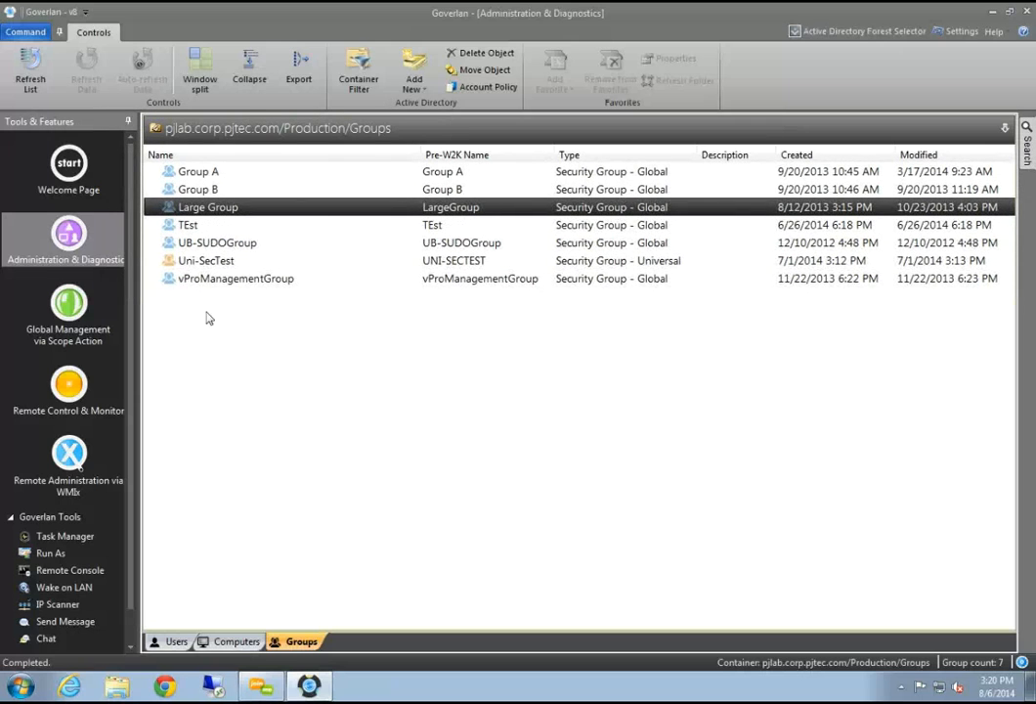
double_click(212, 205)
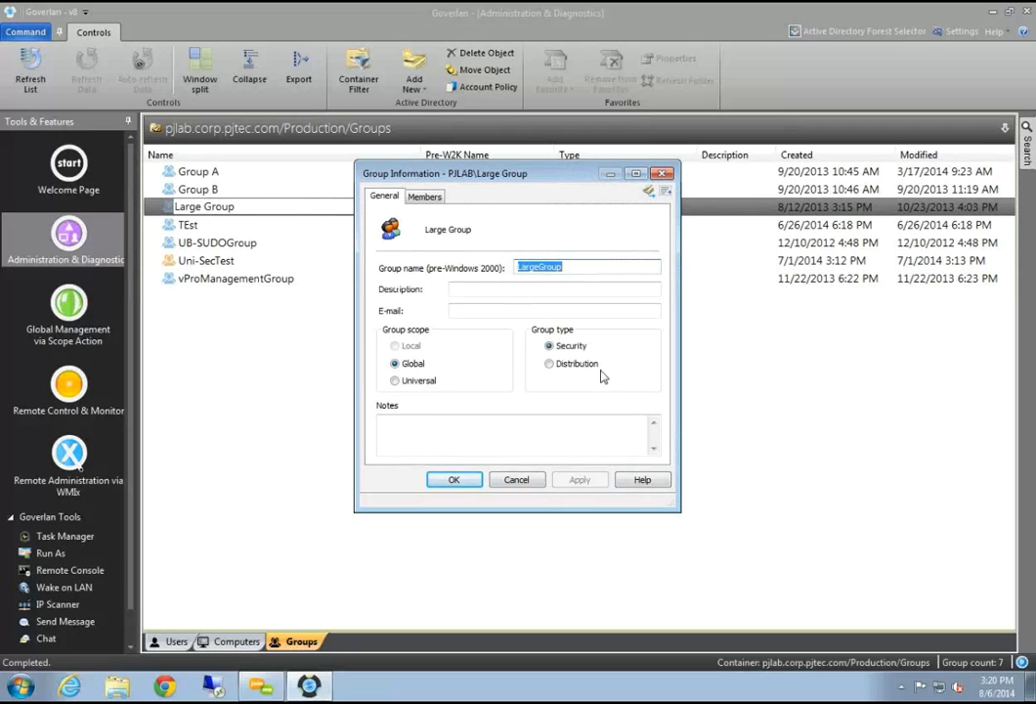
click(424, 195)
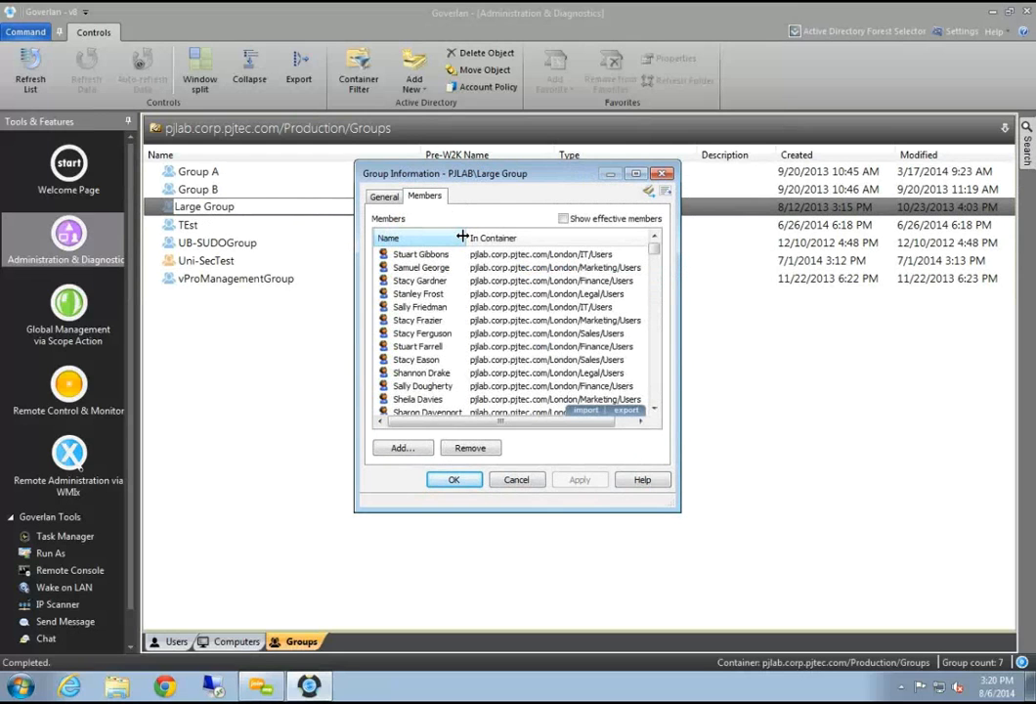
Browse Large Group's members, close it, and open Group B's group information
click(473, 294)
click(464, 336)
scroll(465, 335, down, 10)
scroll(465, 342, up, 10)
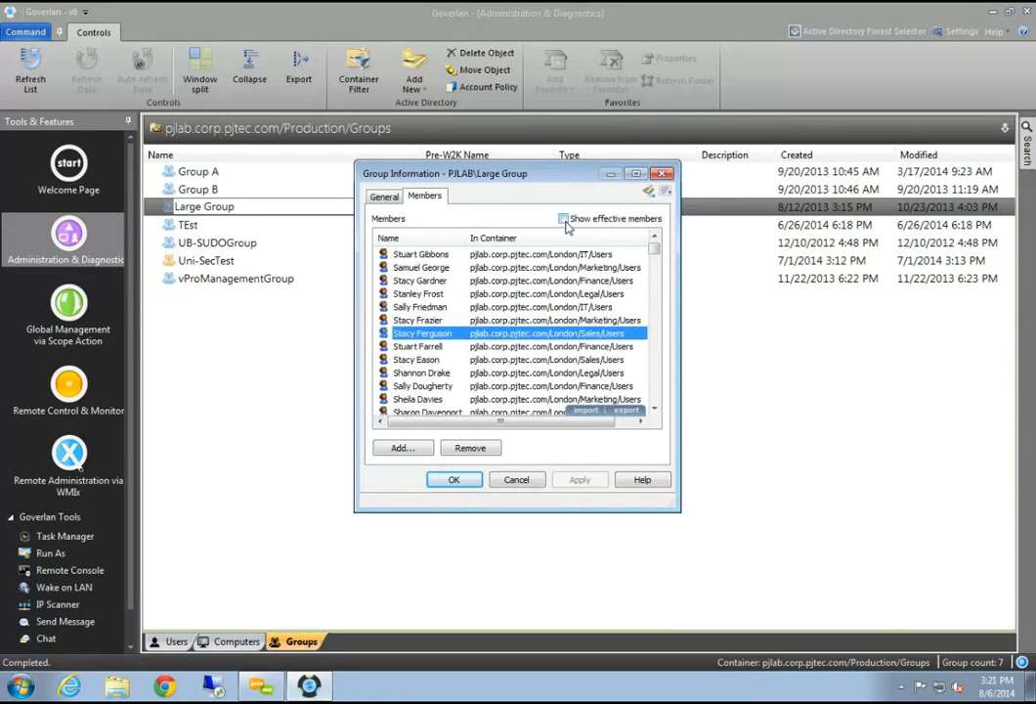
click(663, 173)
double_click(214, 190)
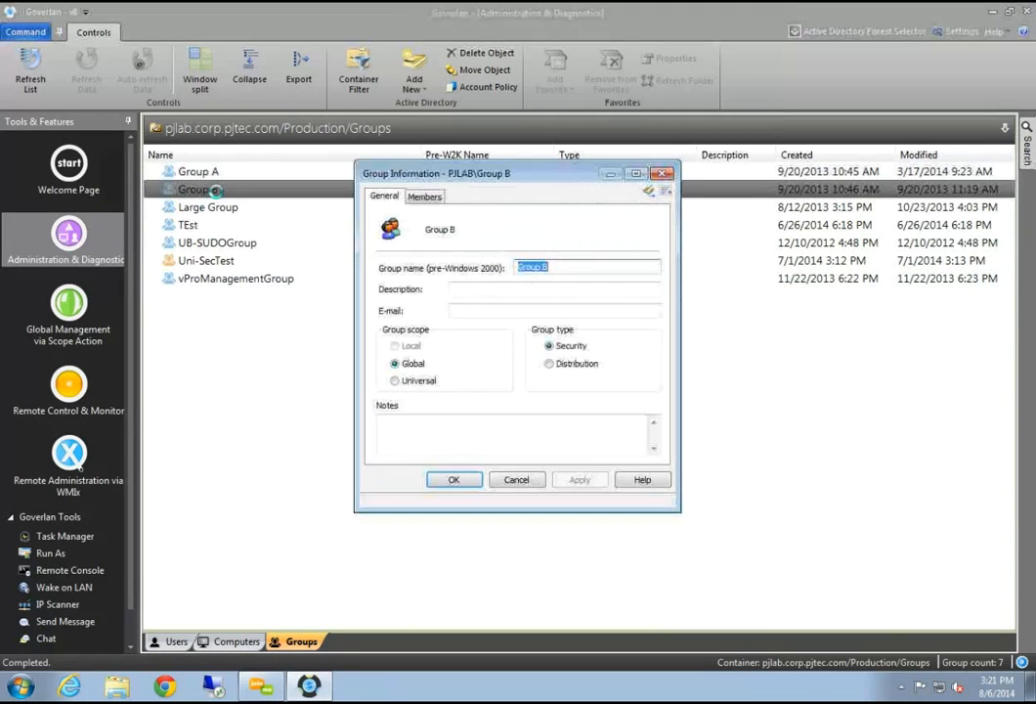
click(424, 196)
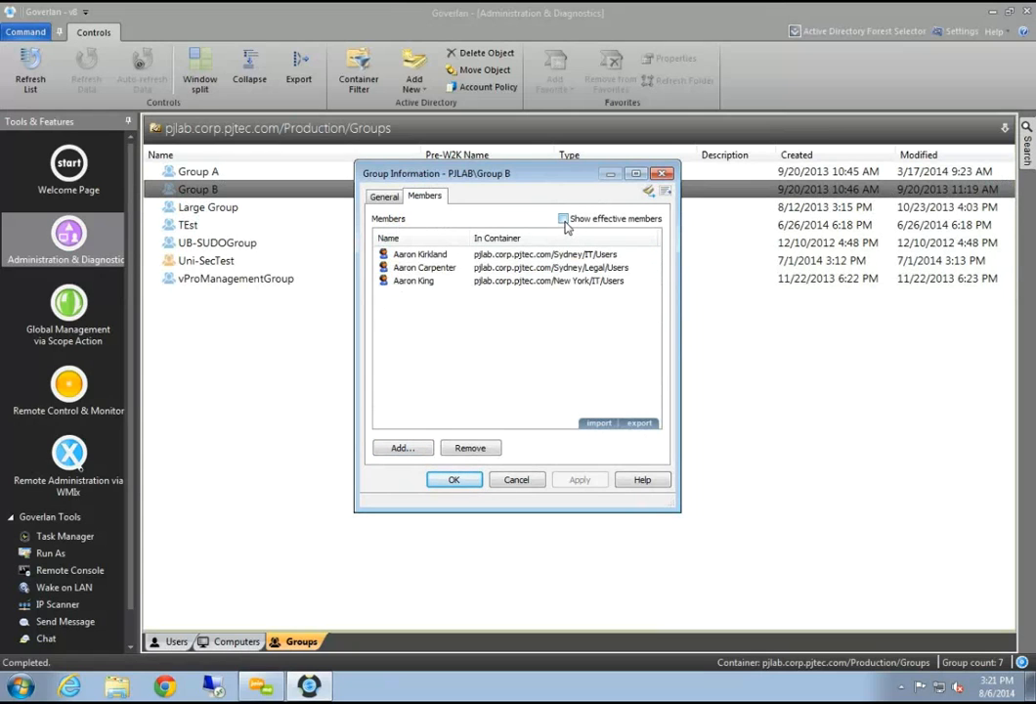
drag(497, 174, 527, 185)
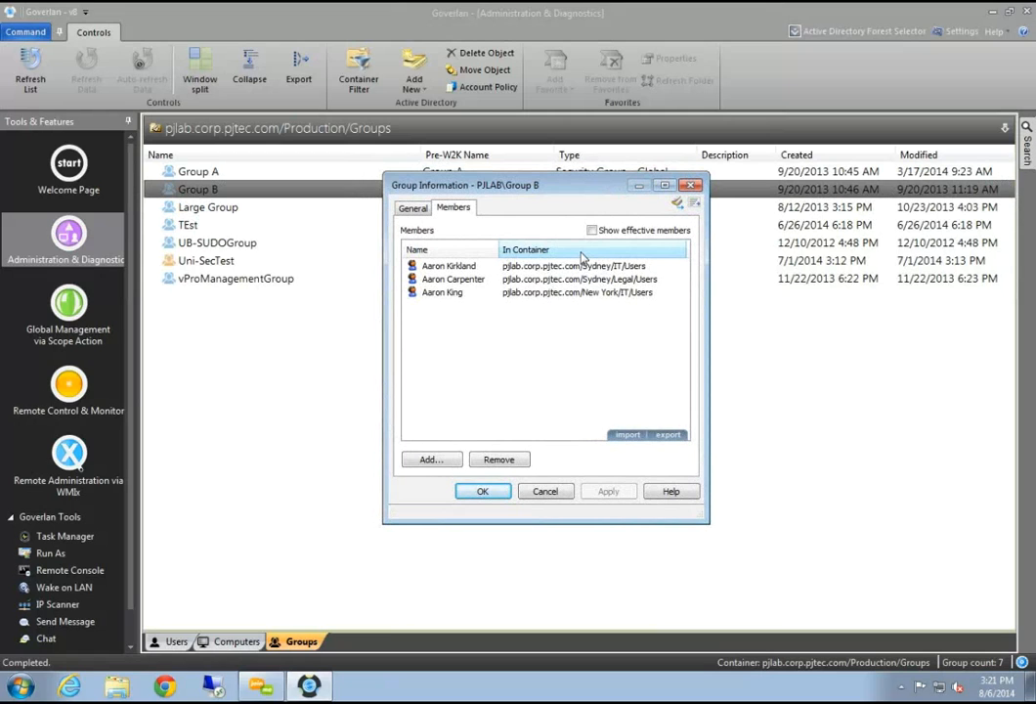
drag(560, 197, 590, 196)
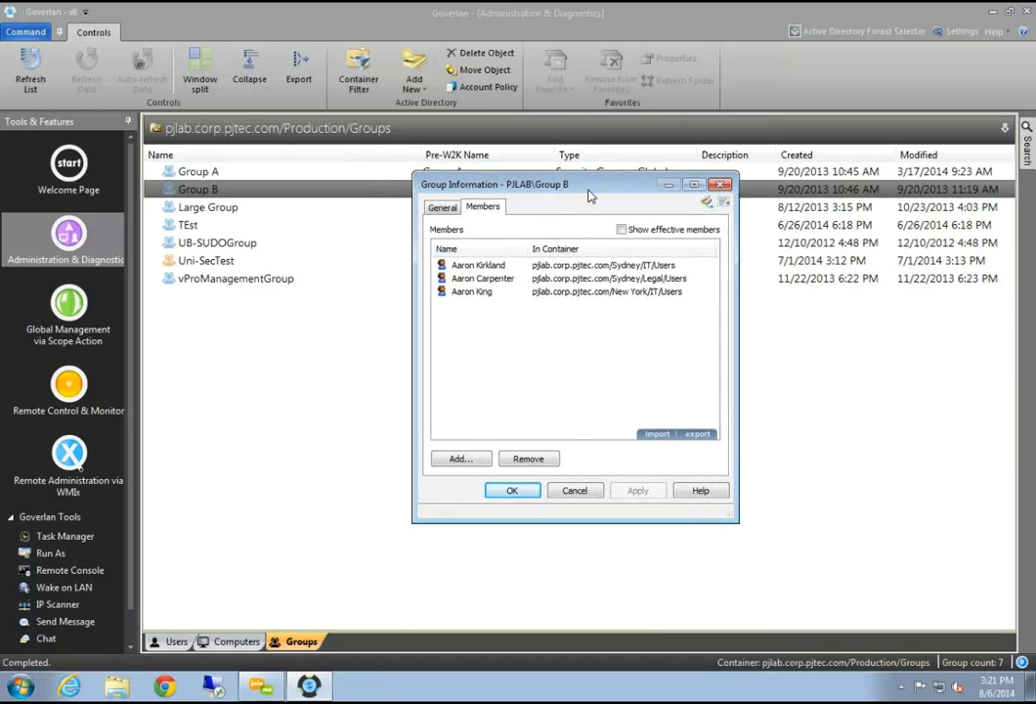
click(622, 229)
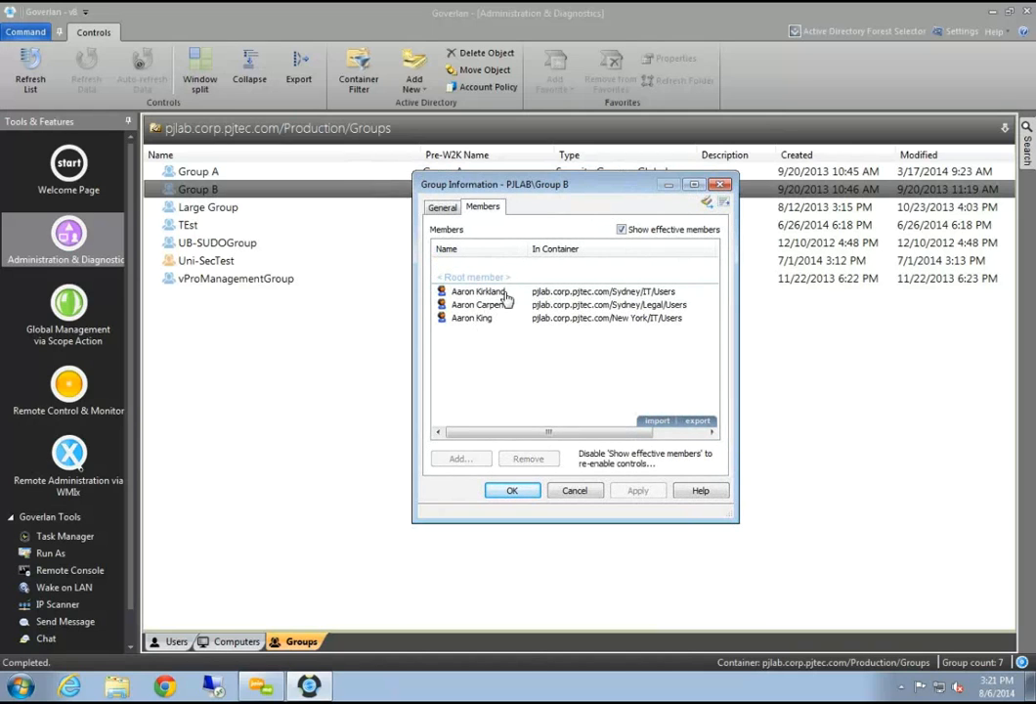
click(620, 230)
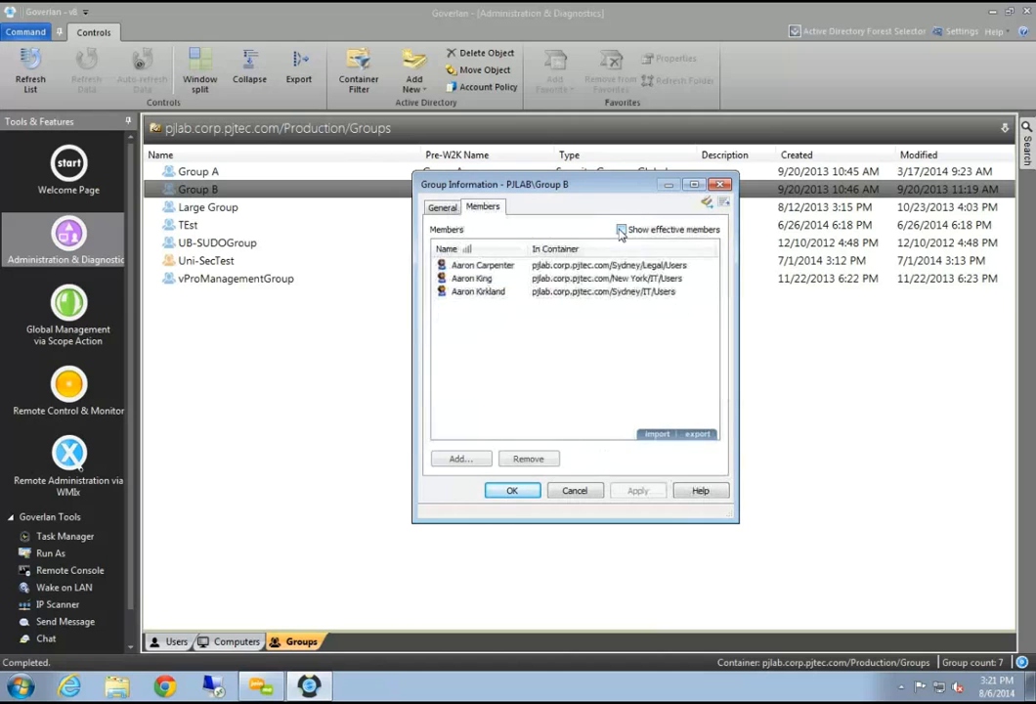
click(621, 230)
click(489, 305)
click(479, 318)
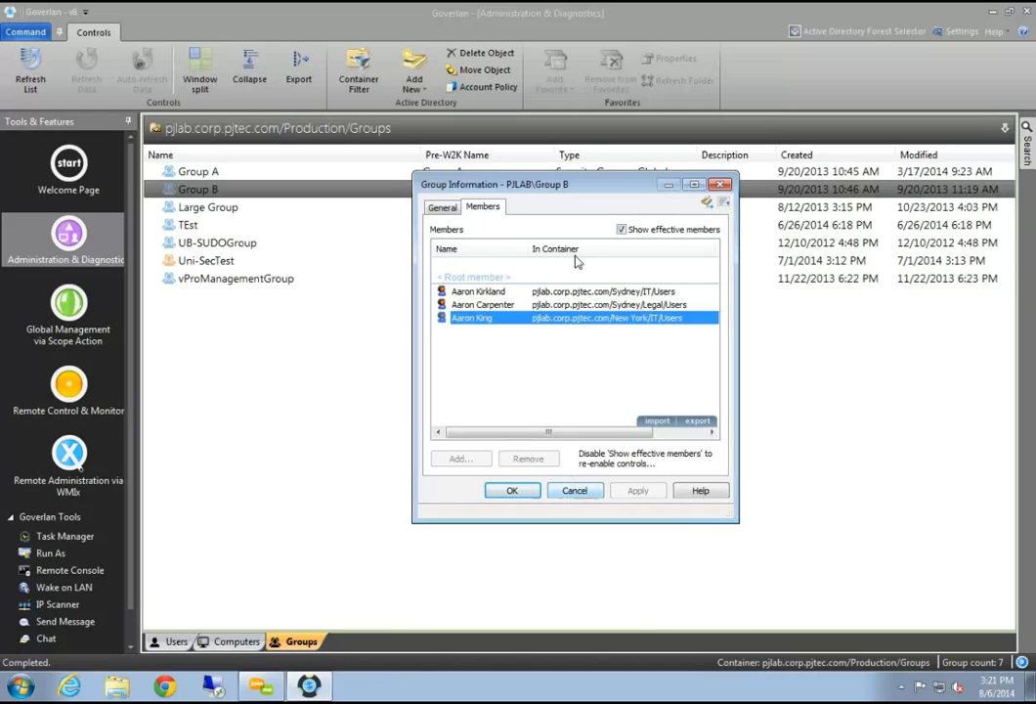
click(588, 493)
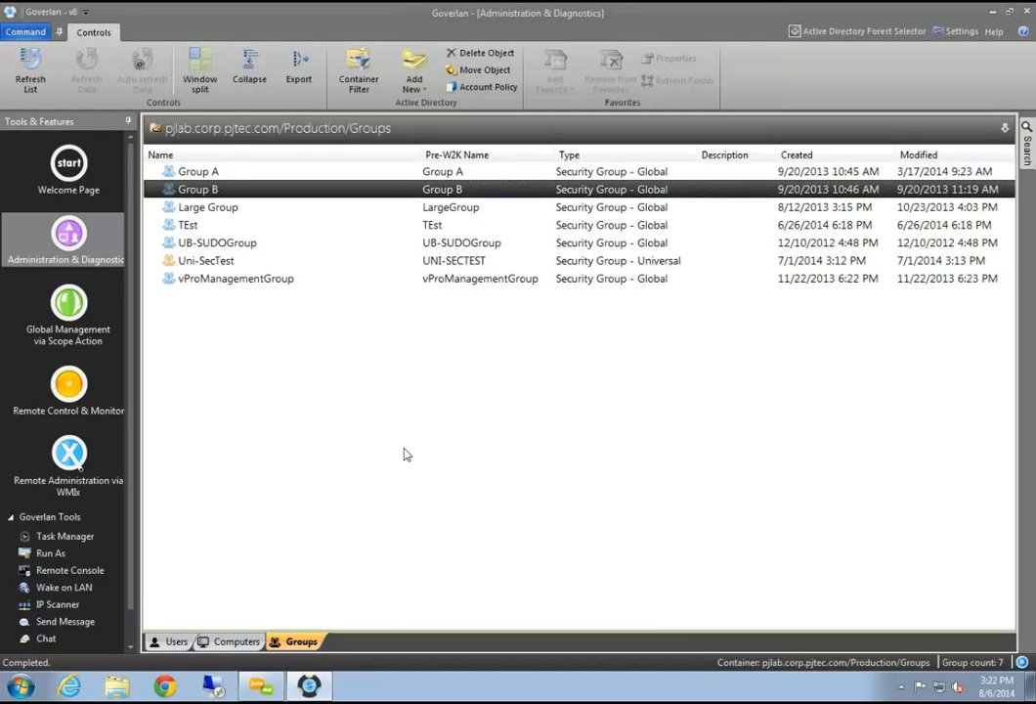
Expand the full Active Directory tree, select pjlab.corp.pjtec.com, and open the Forest Selector options
click(208, 171)
click(215, 189)
click(224, 207)
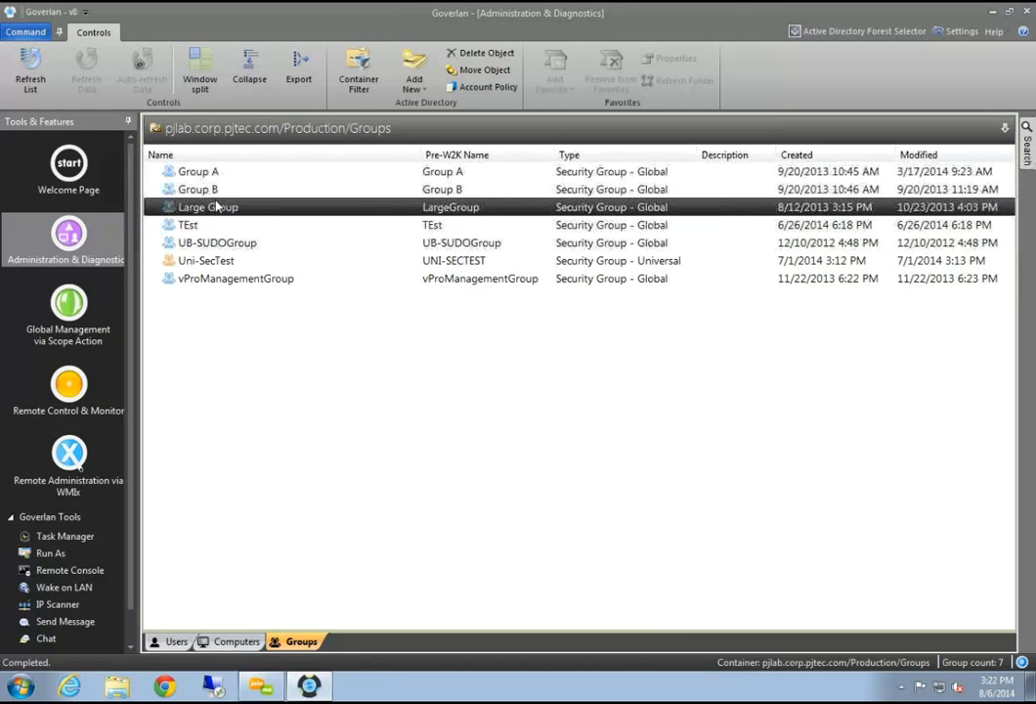
click(227, 174)
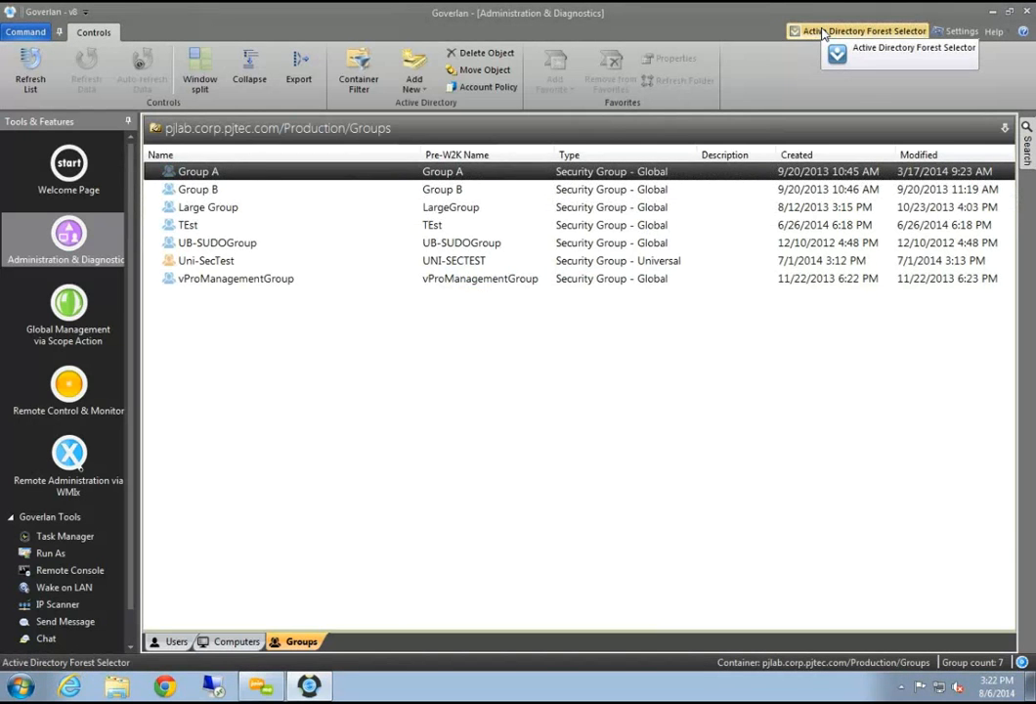
click(361, 130)
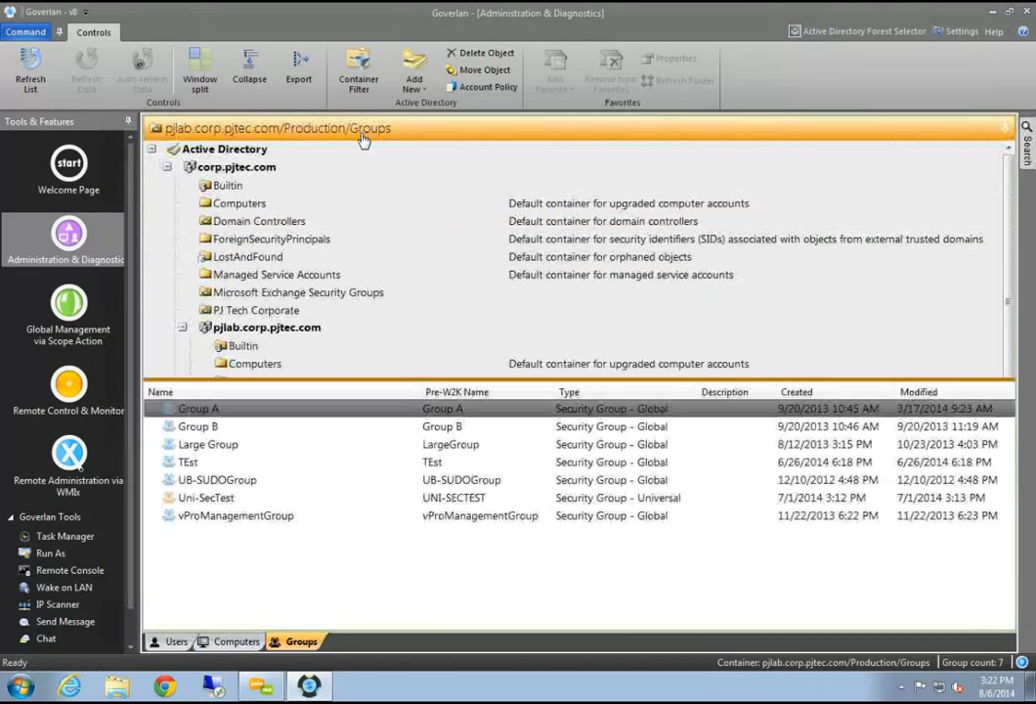
click(262, 168)
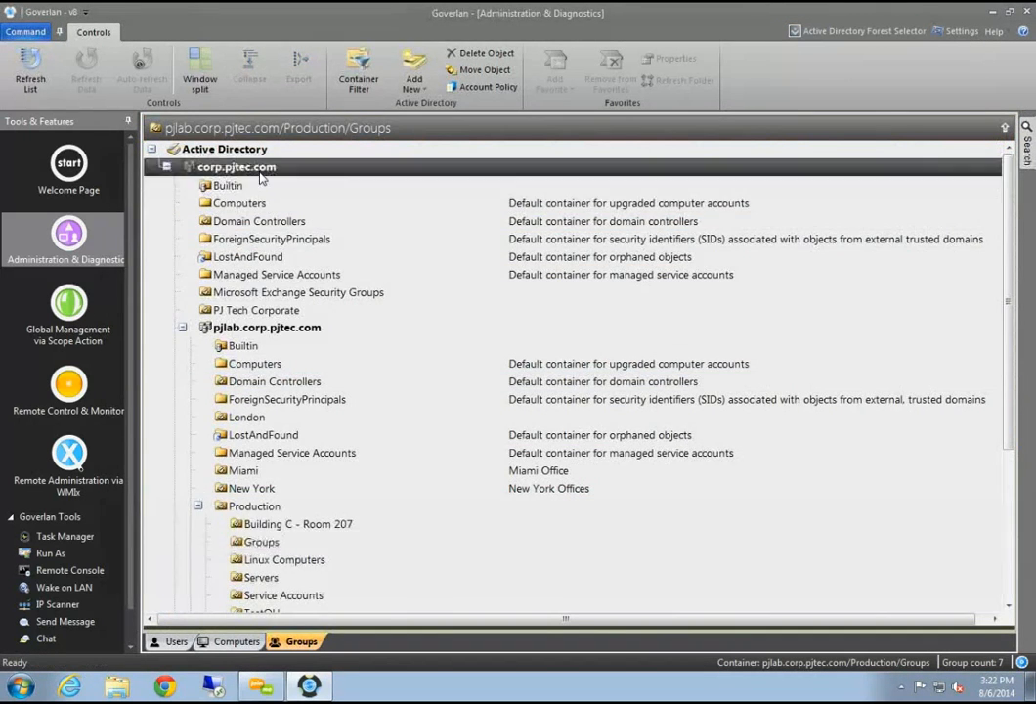
click(264, 329)
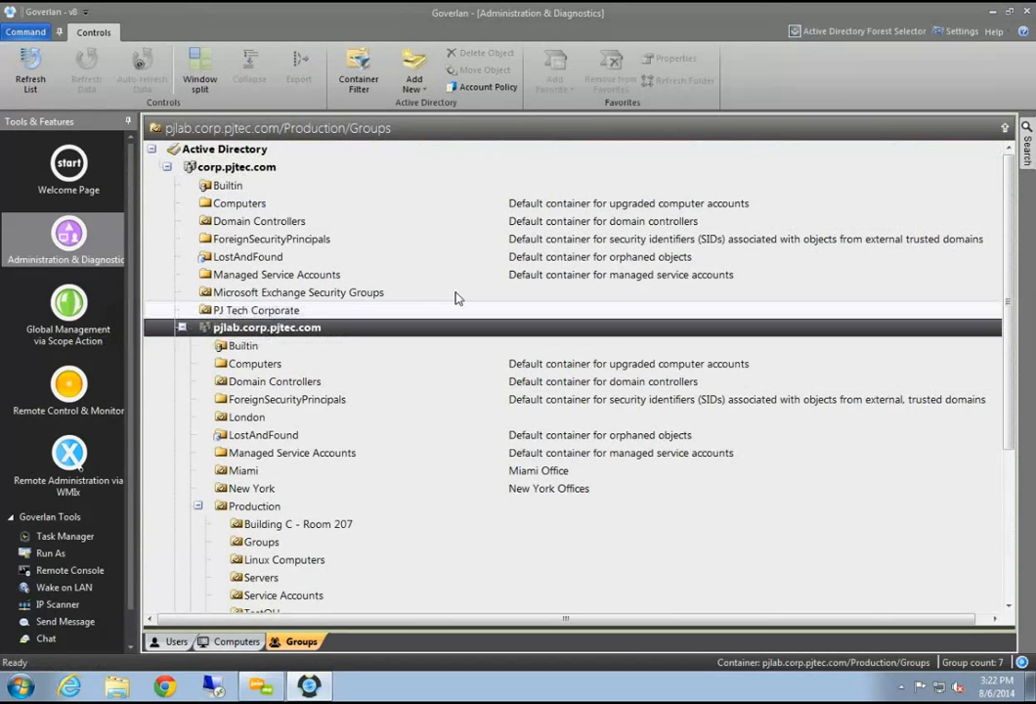
click(864, 32)
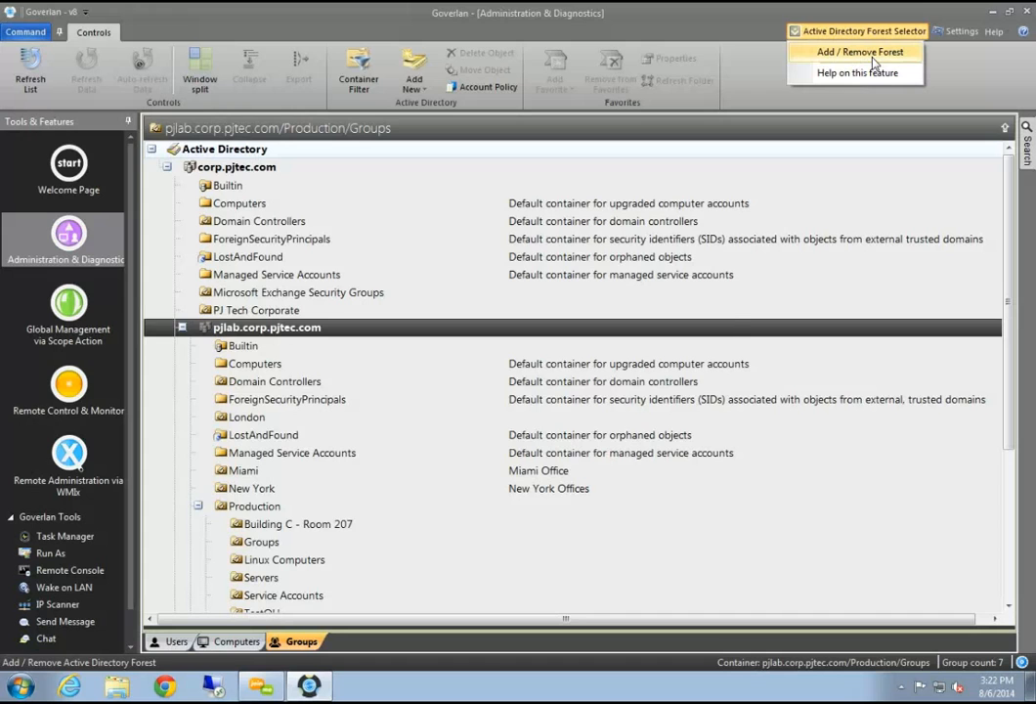
click(861, 52)
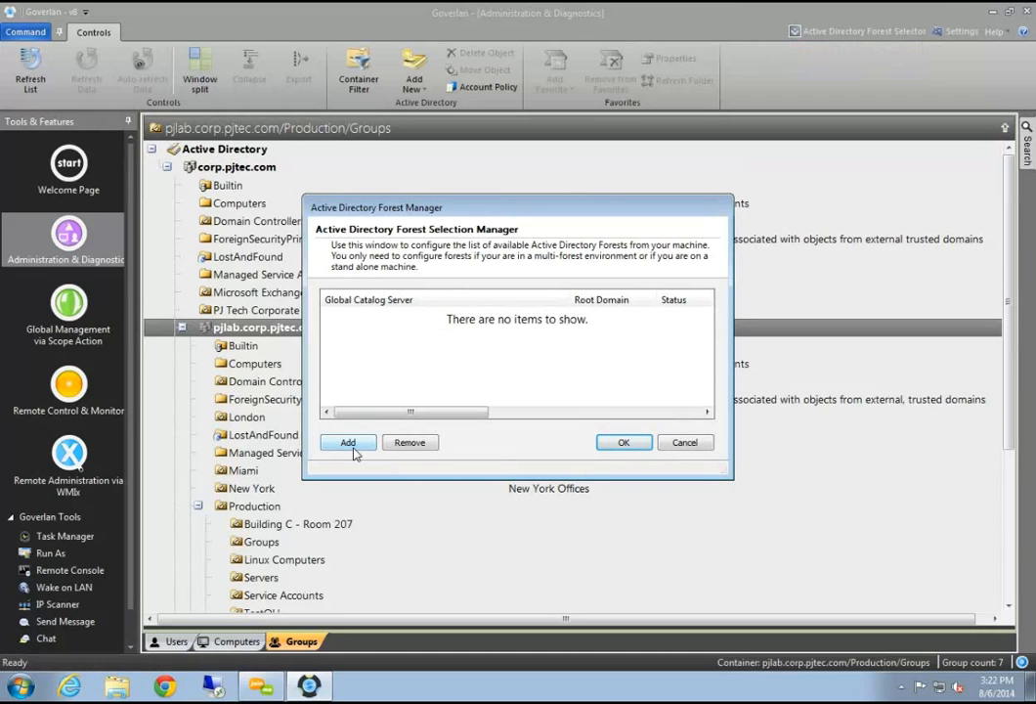
click(685, 444)
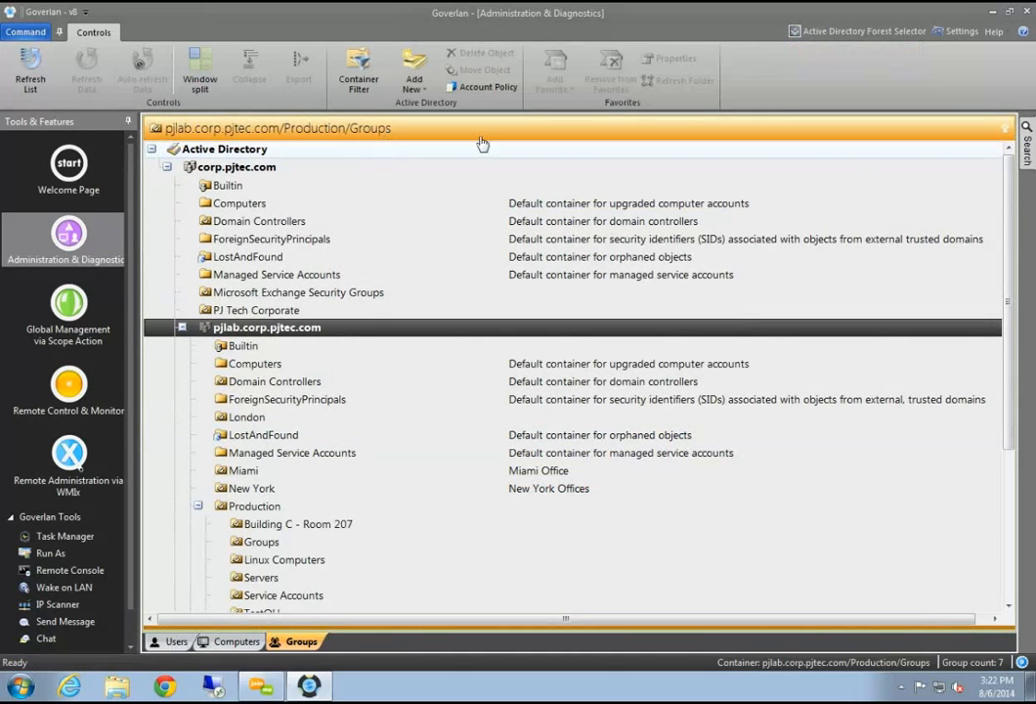
Open the Credential Manager under Settings > Network Settings > Alternate Credentials
click(963, 33)
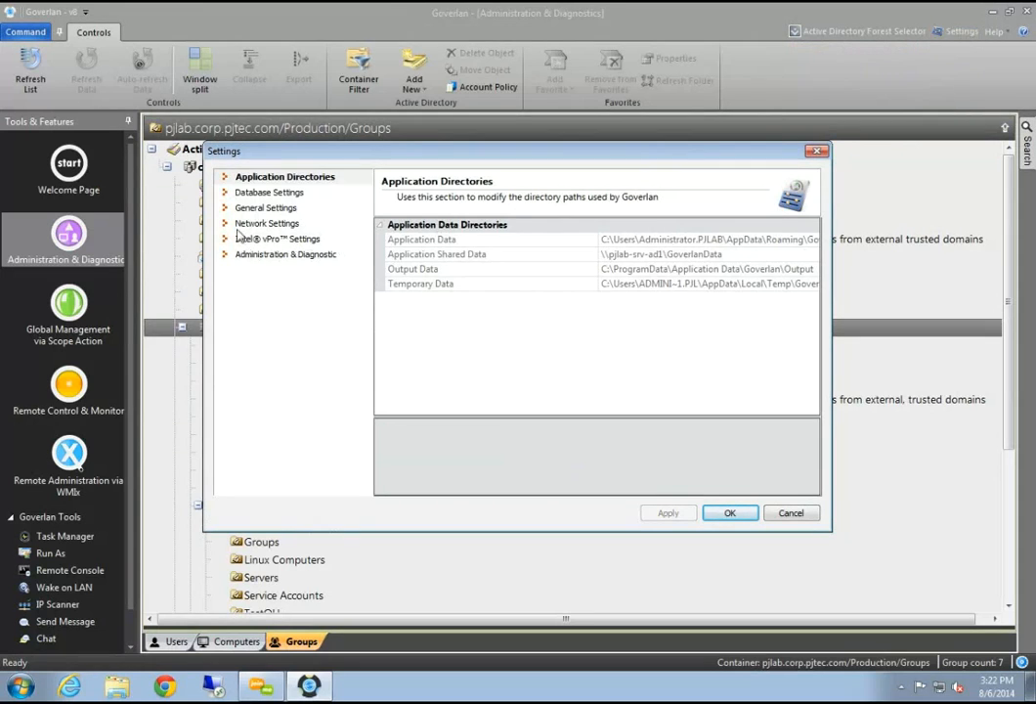
click(262, 210)
click(256, 238)
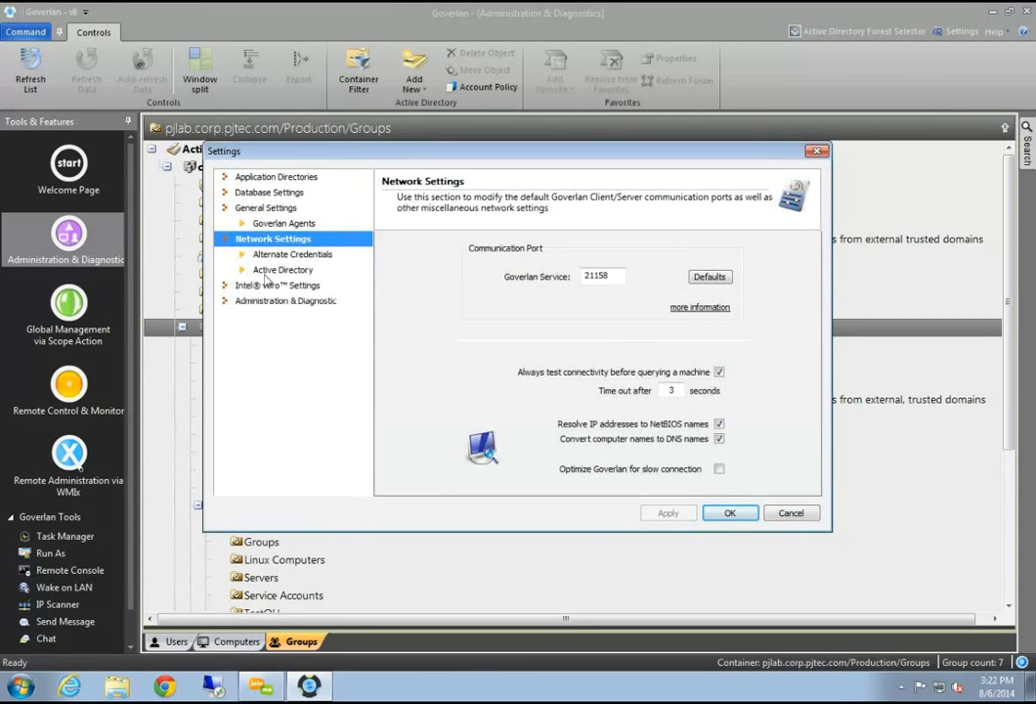
click(283, 254)
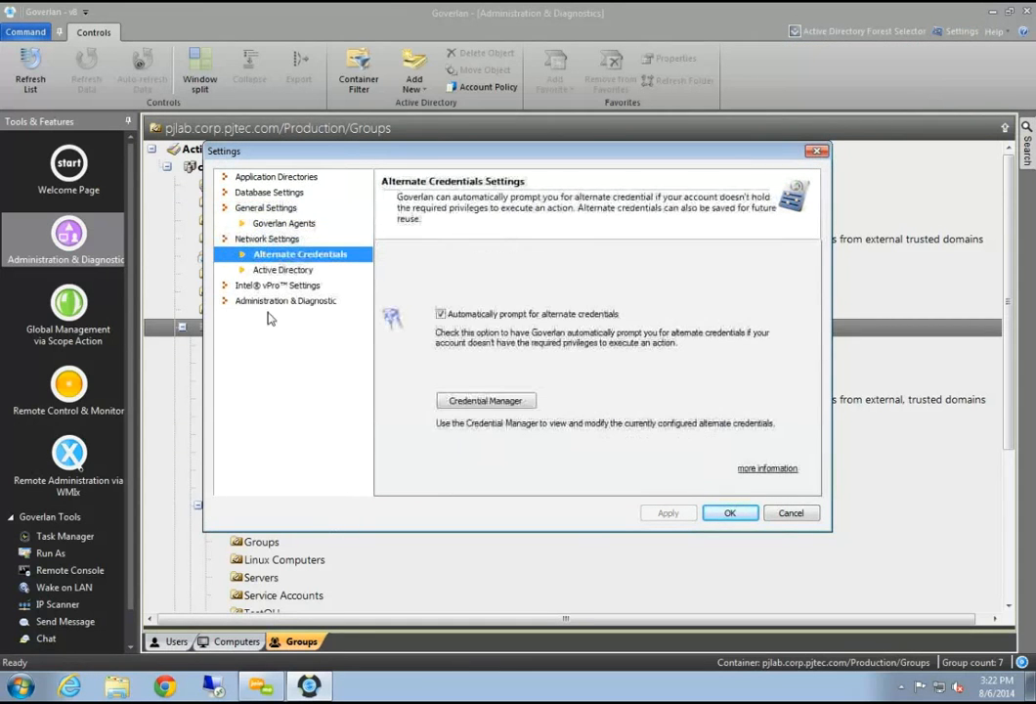
click(489, 404)
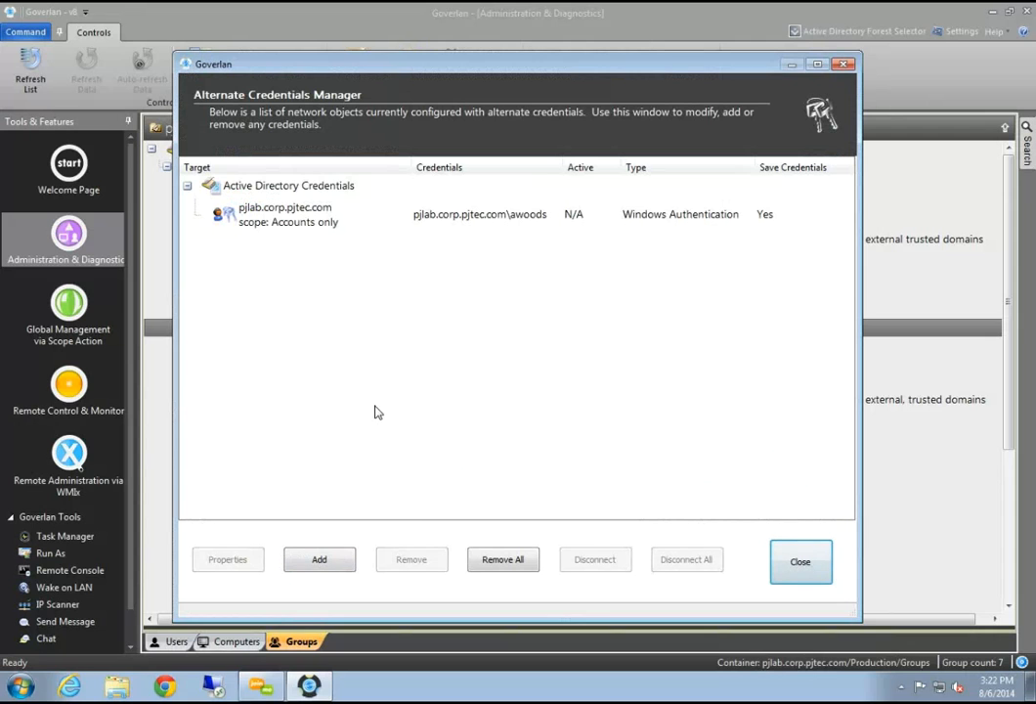
Use Add in the Alternate Credentials Manager to begin a new credential entry
click(319, 558)
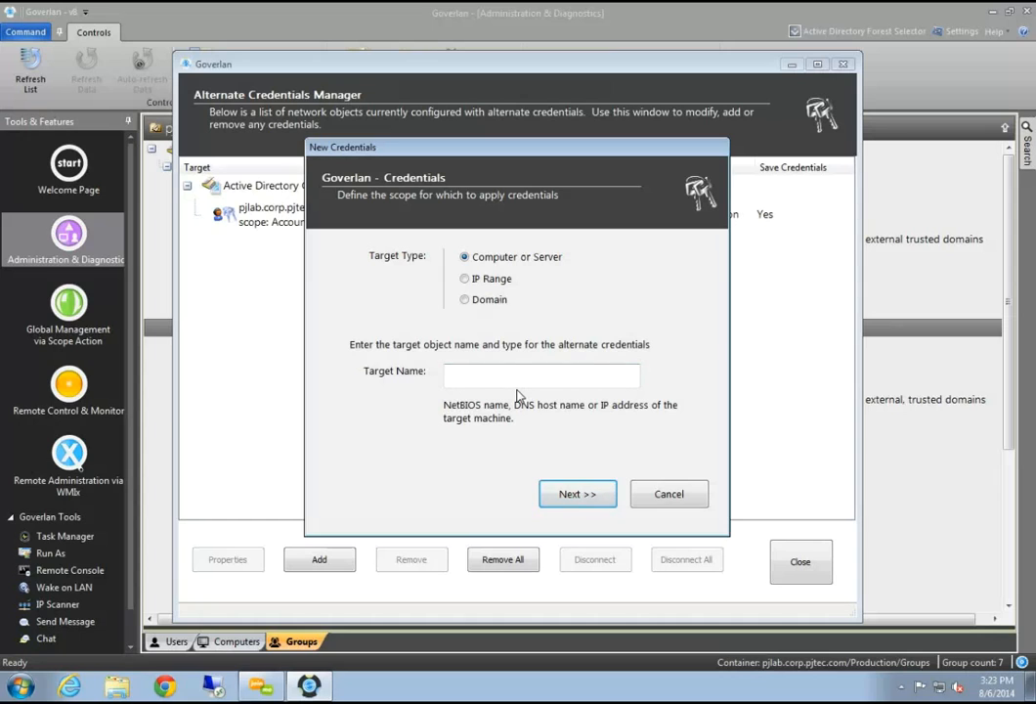
Target the domain pjlab.corp.pjtec.com and extend the credential's scope to remote computer administration
click(489, 301)
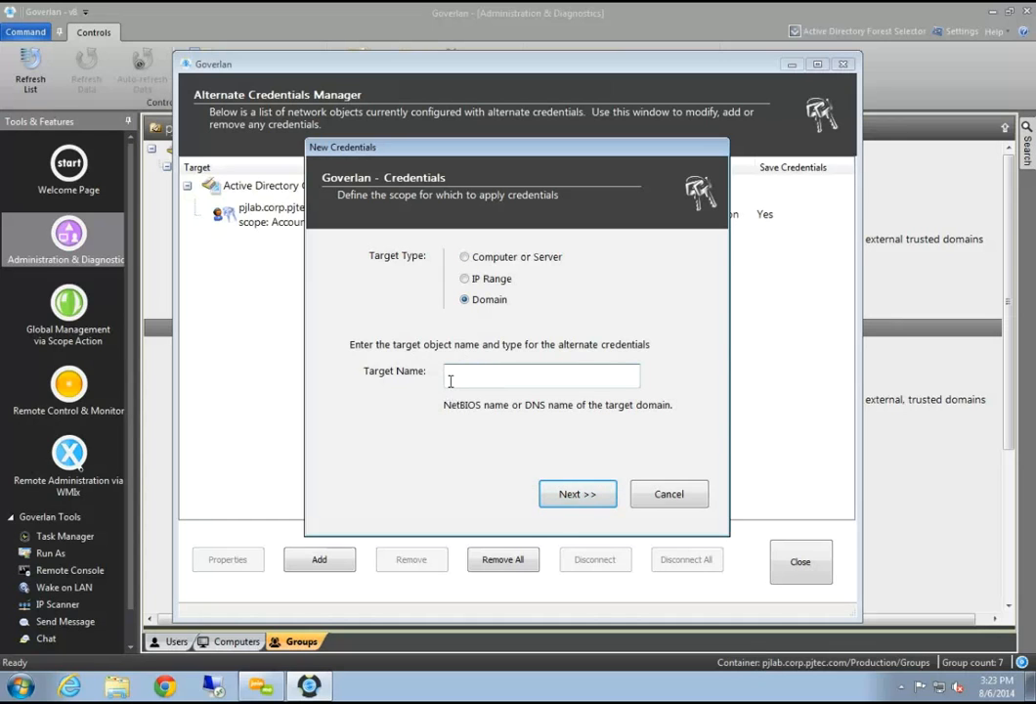
click(622, 372)
text(pjlab.corp.pjtec.com)
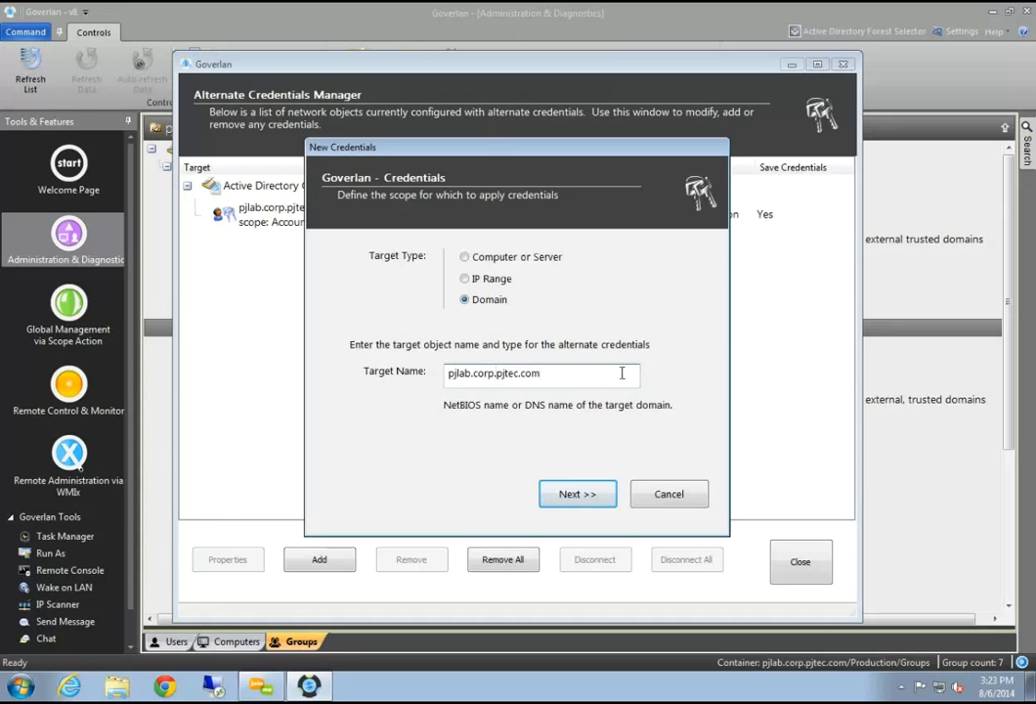
key(Return)
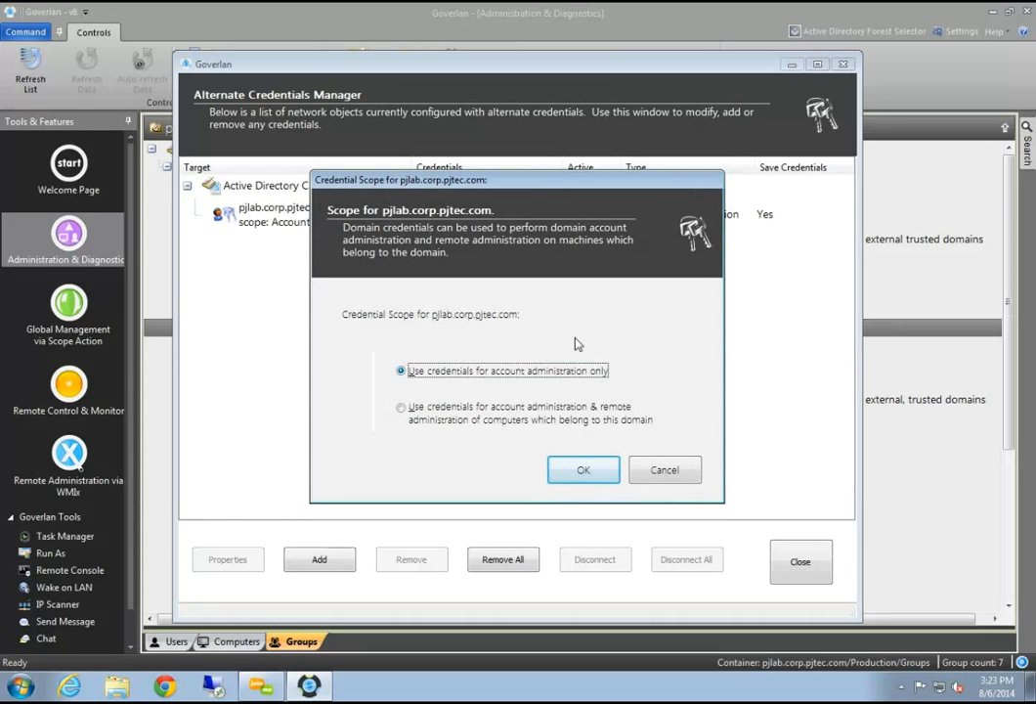
drag(527, 179, 564, 168)
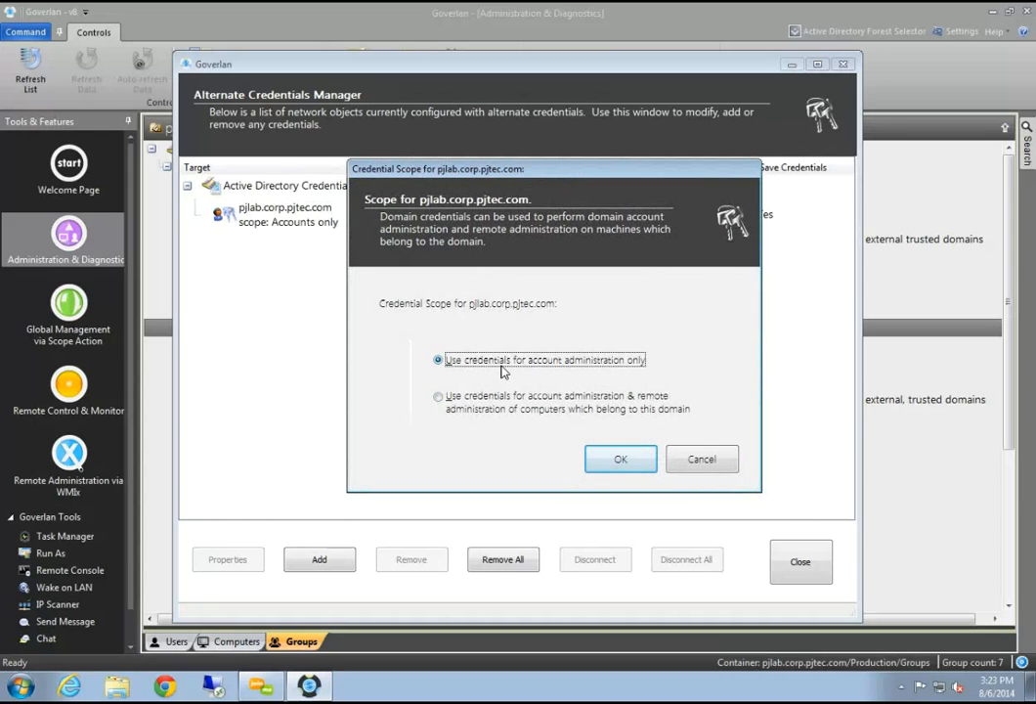
click(476, 407)
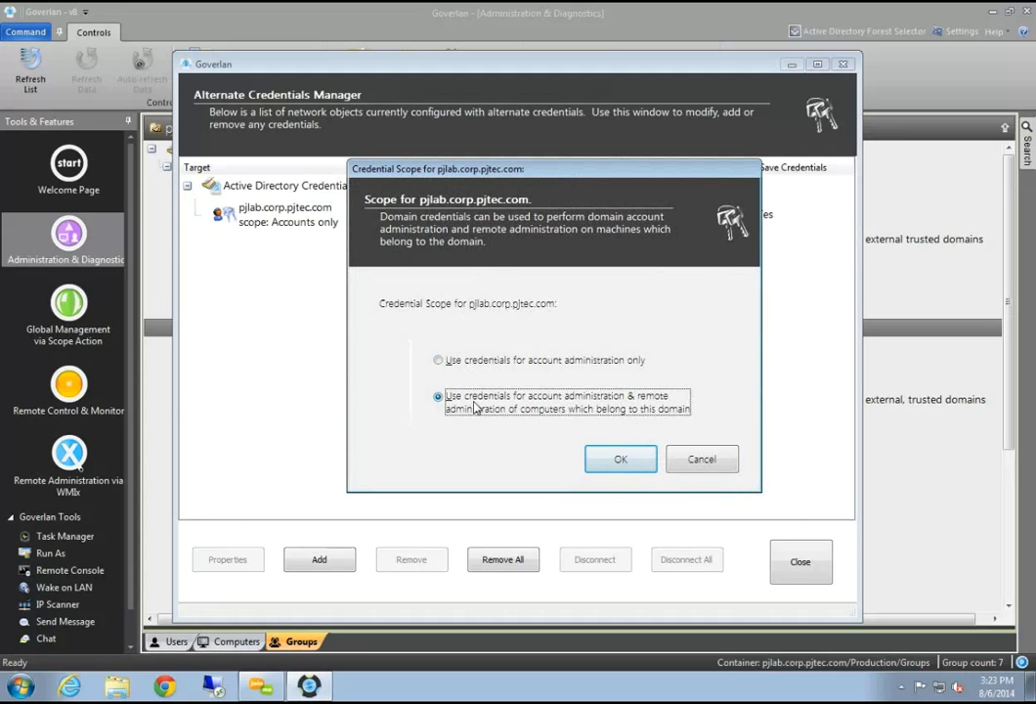
click(619, 459)
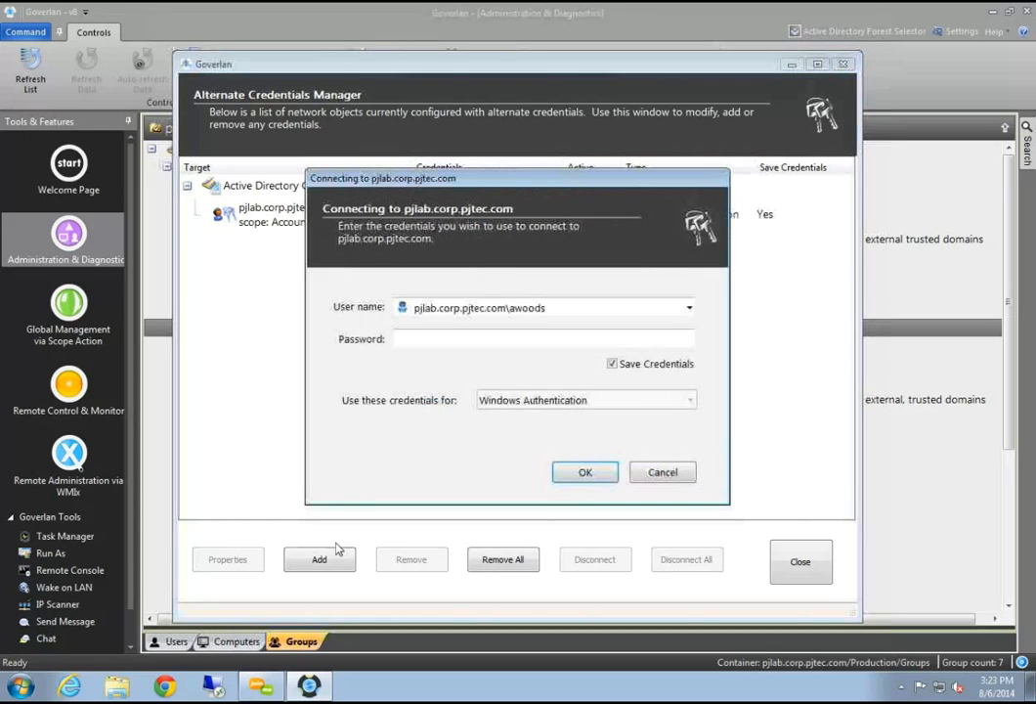
Set the user name to administrator with its password, save the credential, and close the manager
click(576, 303)
double_click(562, 303)
double_click(569, 306)
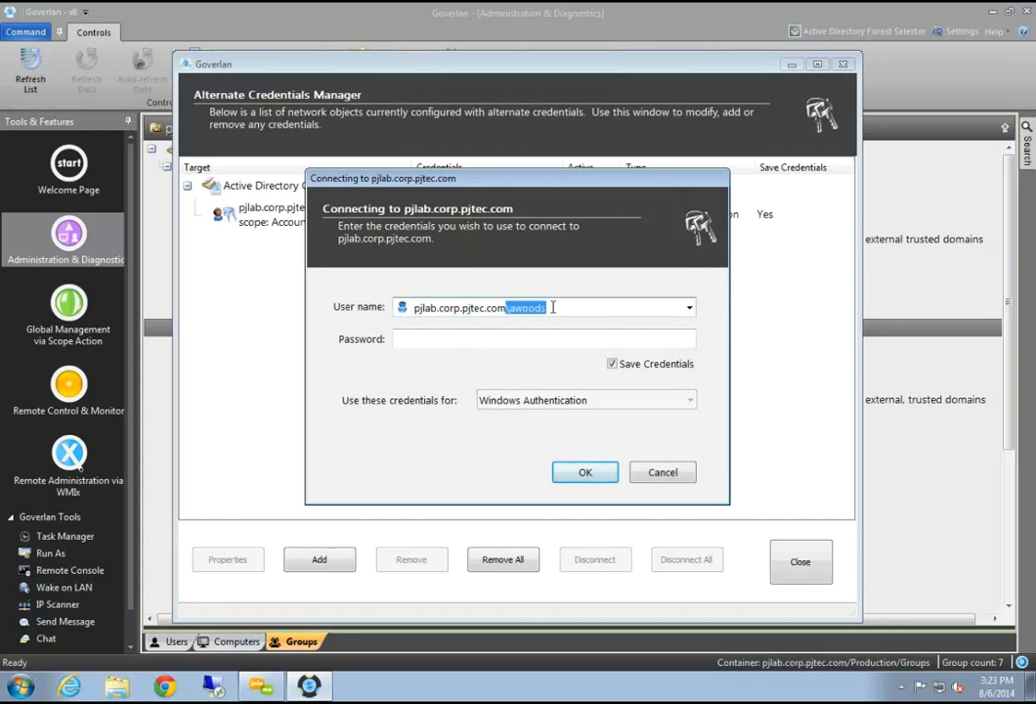
drag(510, 307, 576, 302)
text(administrator)
key(Tab)
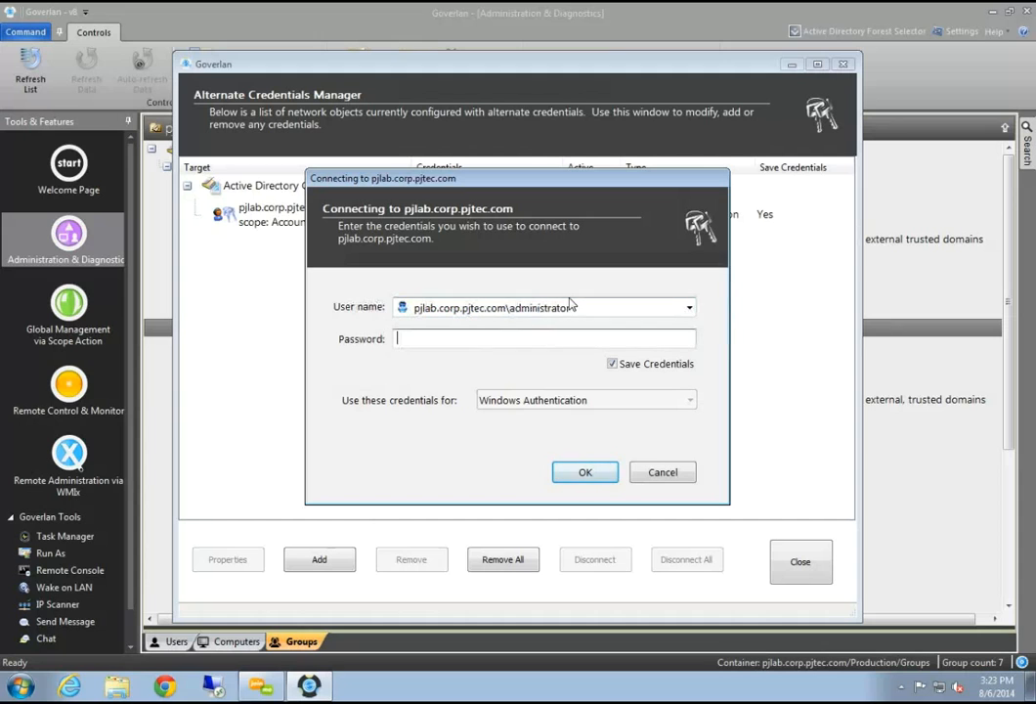
text(••••••••)
click(583, 472)
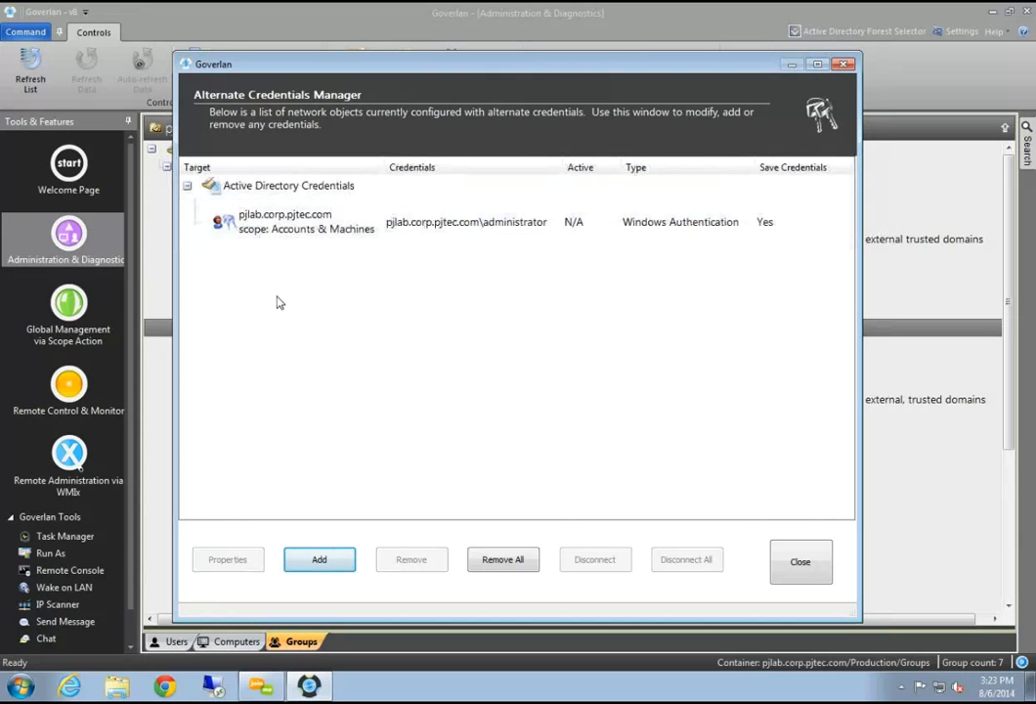
click(447, 215)
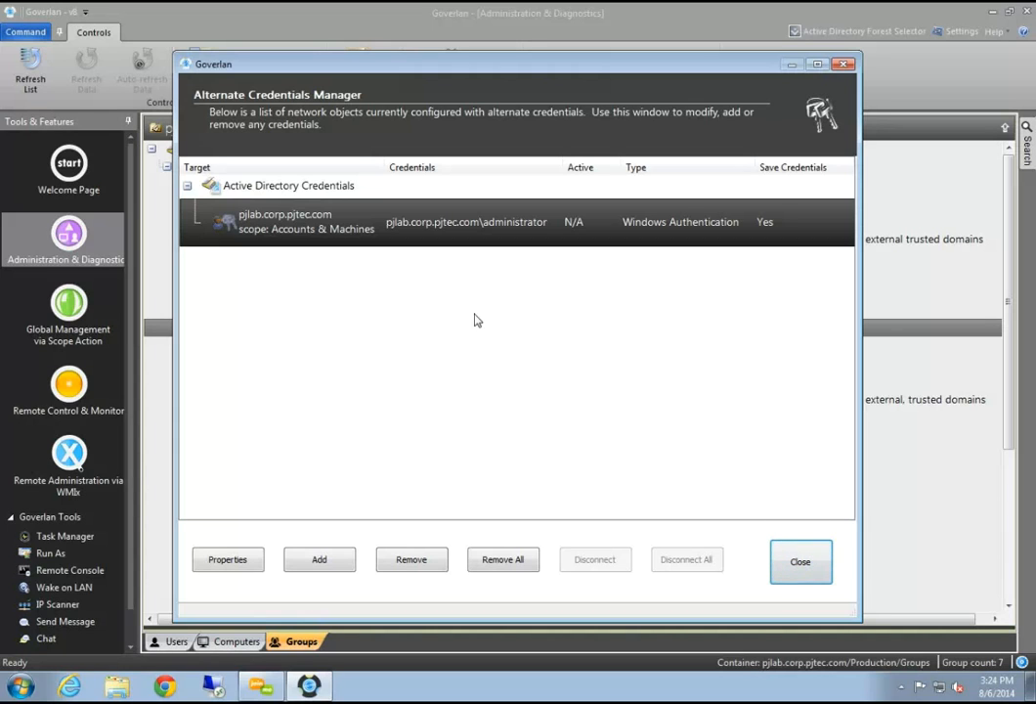
click(812, 563)
Keep the settings changes, search the directory for 'pjlab', and pick System Information under PJLAB-7X64-1
click(735, 514)
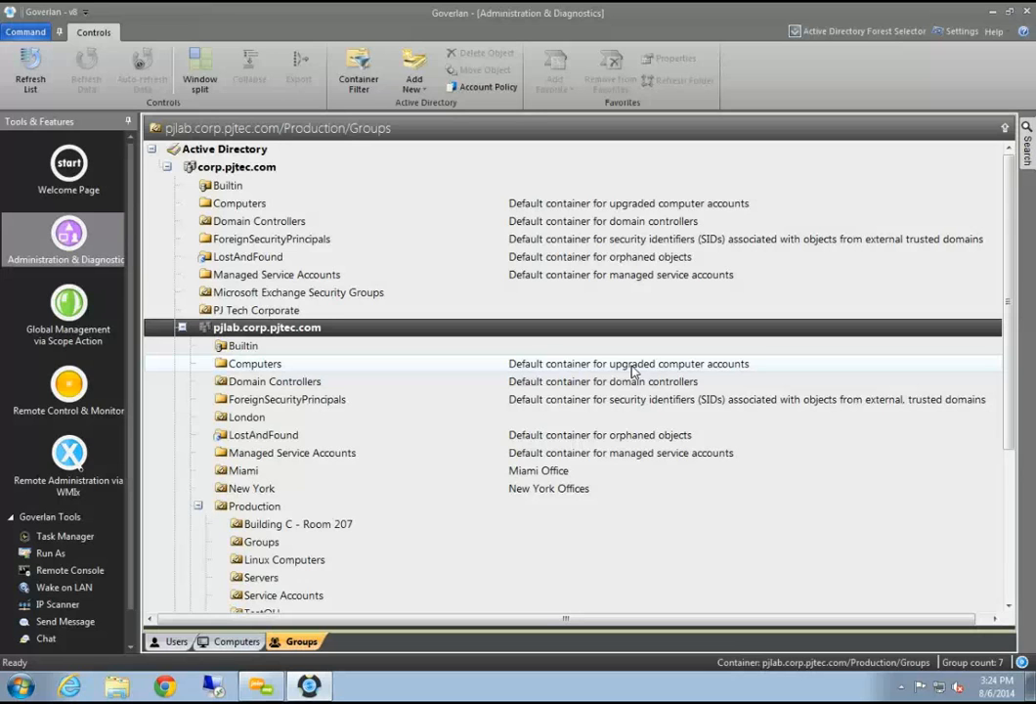
click(1025, 150)
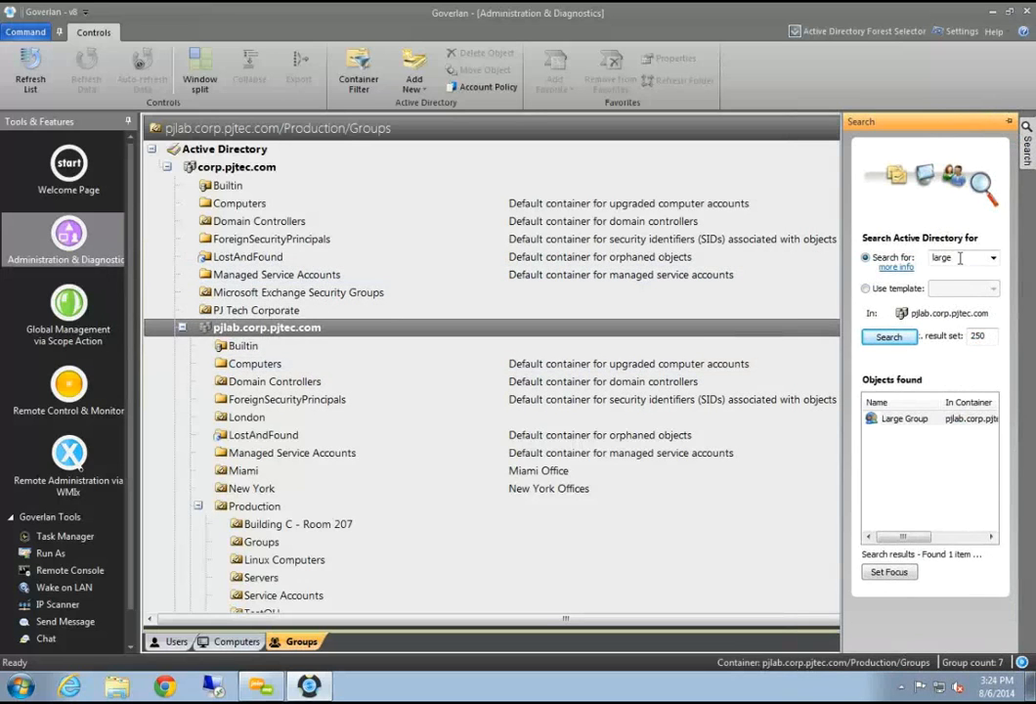
double_click(963, 260)
text(pjlab)
key(Return)
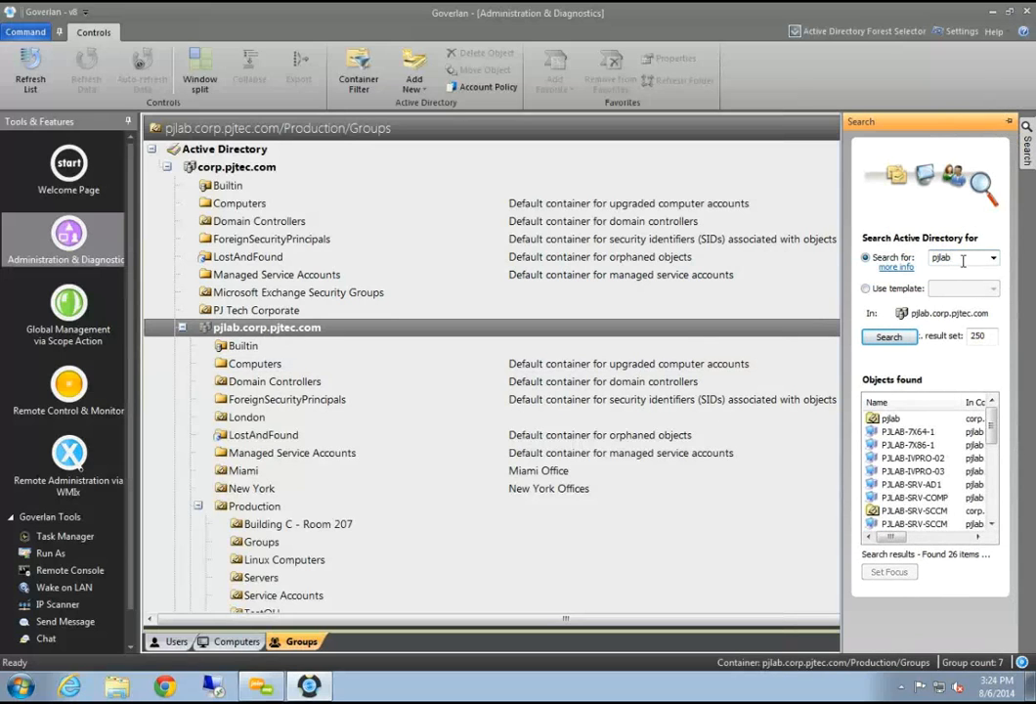
click(909, 431)
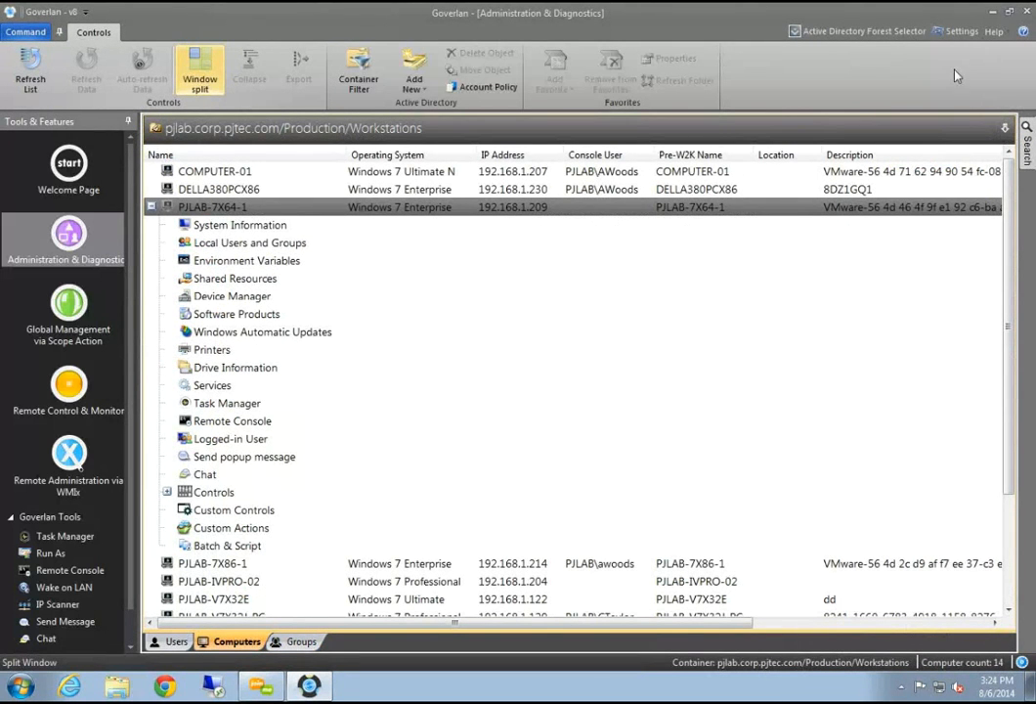
click(262, 229)
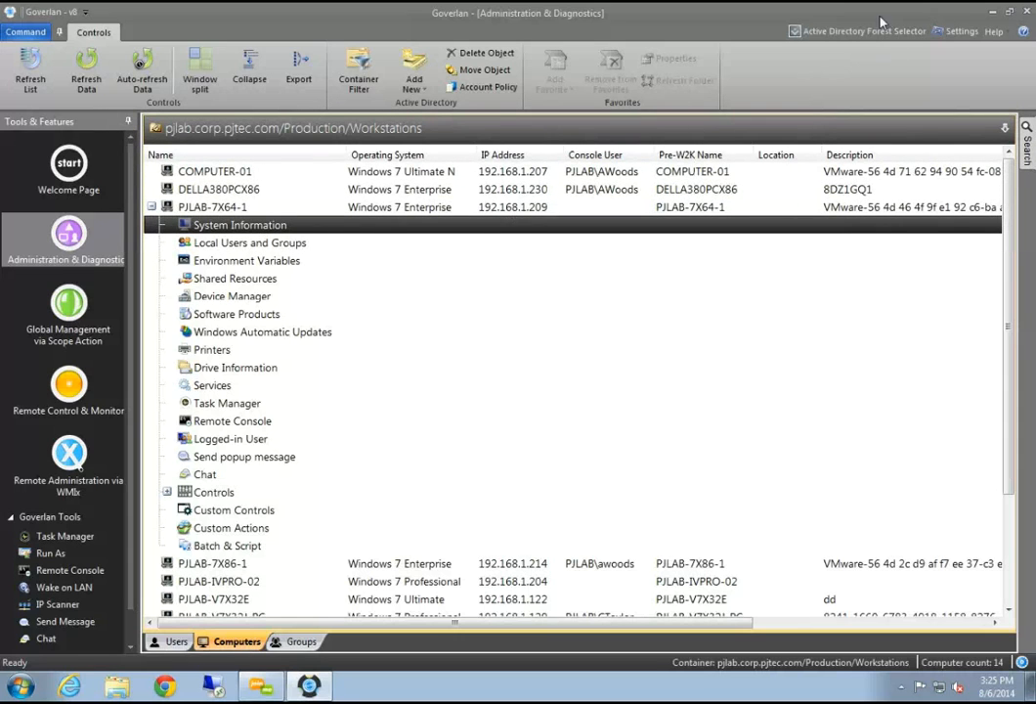
Search for the demo user's login name, focus on its Miami/IT/Users entry, and select Logged-in Workstations
click(1026, 147)
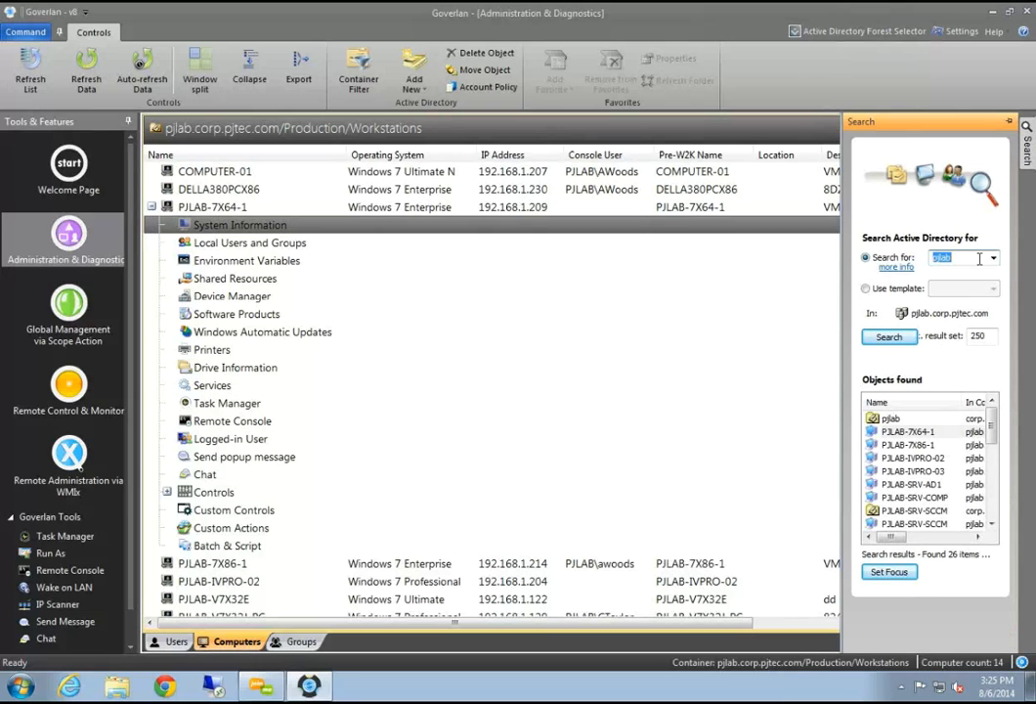
key(Return)
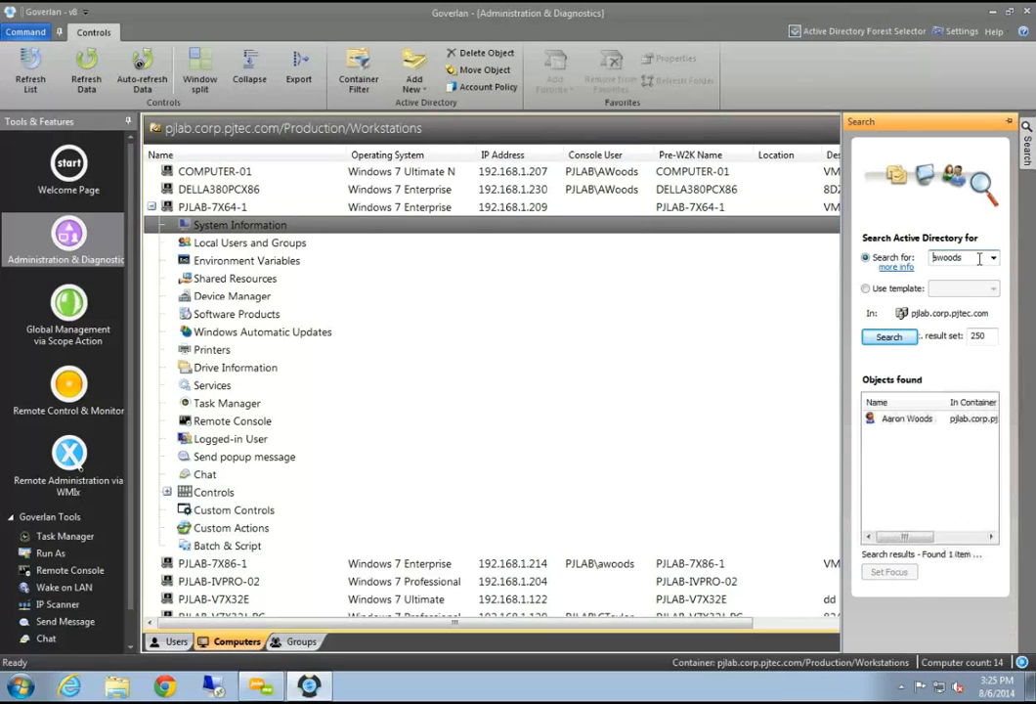
click(895, 419)
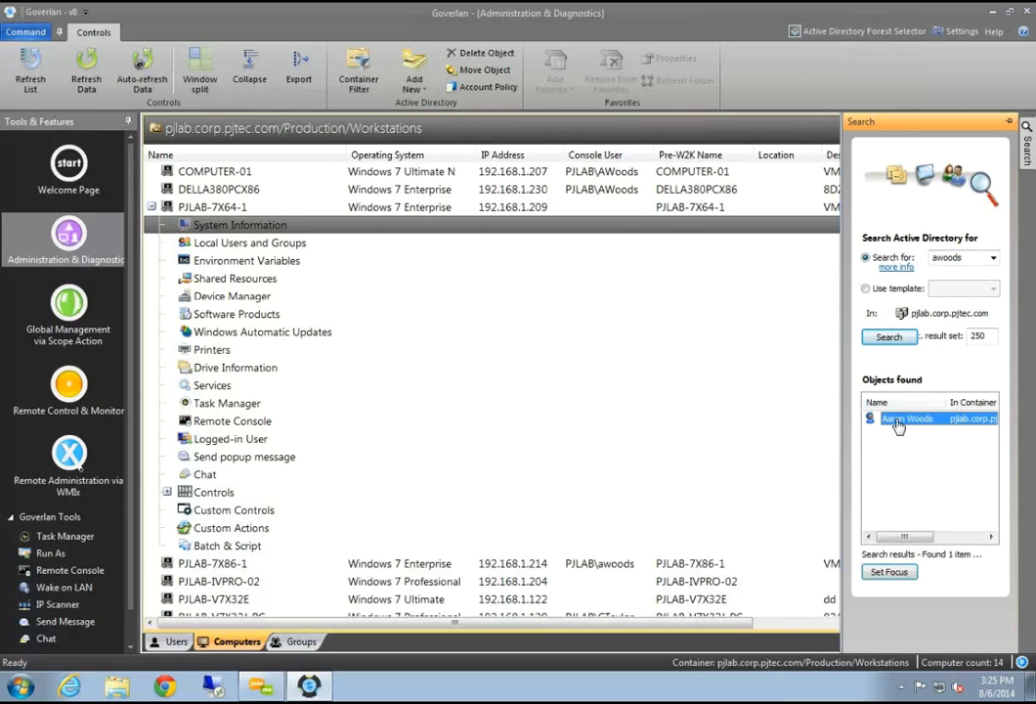
click(889, 572)
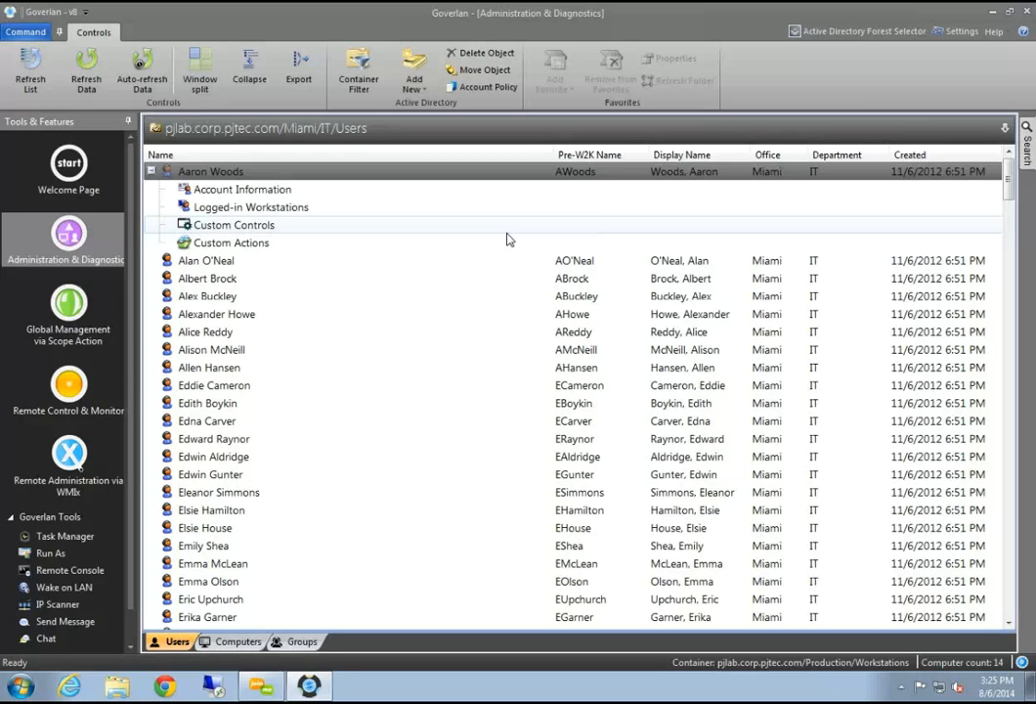
click(361, 209)
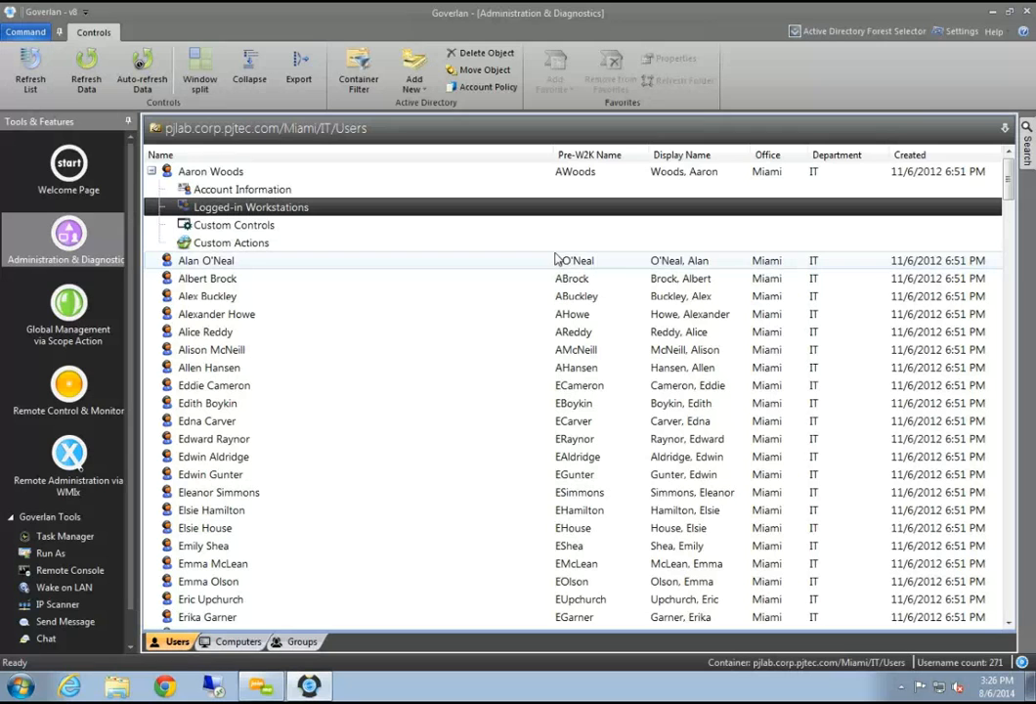
List the user's five logged-in workstations and expand DELLA380PCX86 to its System Information task
double_click(291, 206)
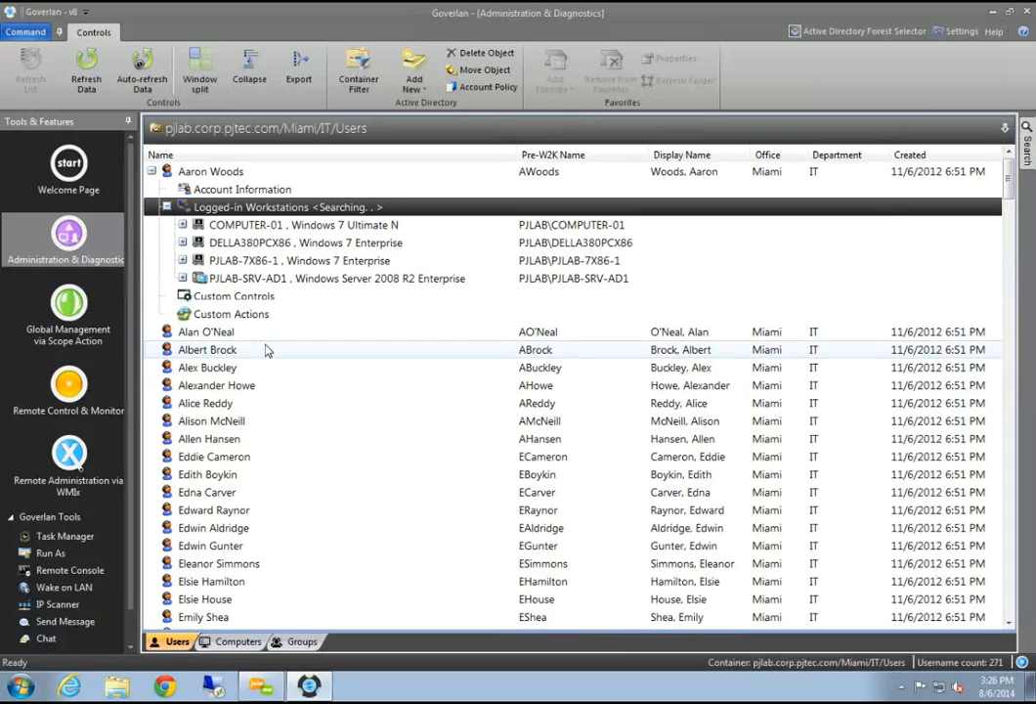
click(279, 227)
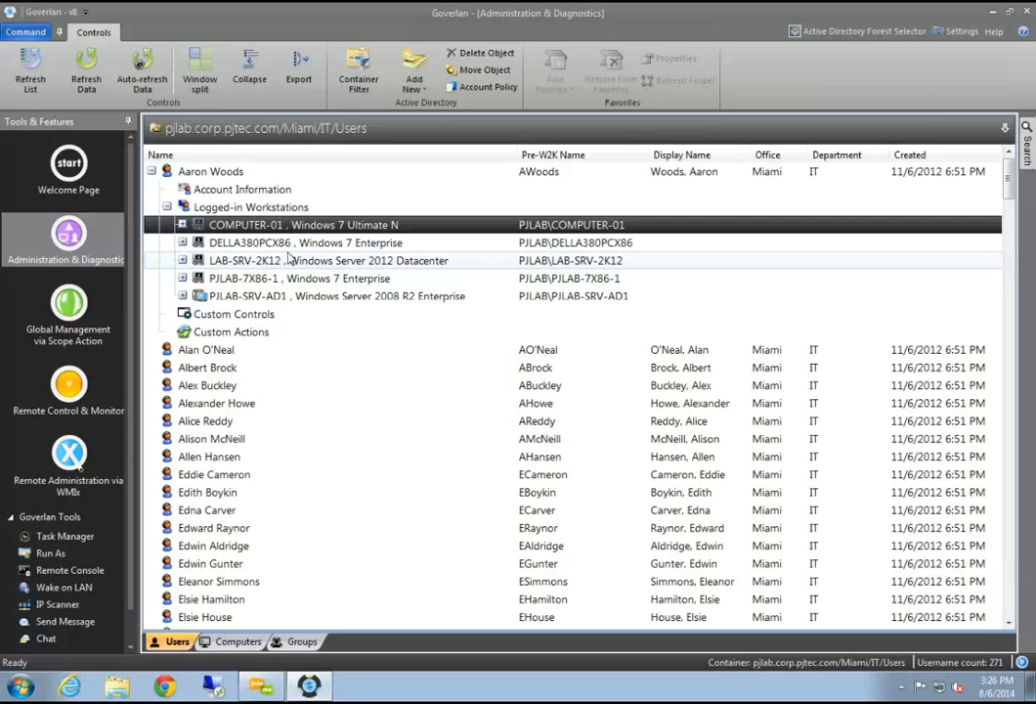
click(289, 249)
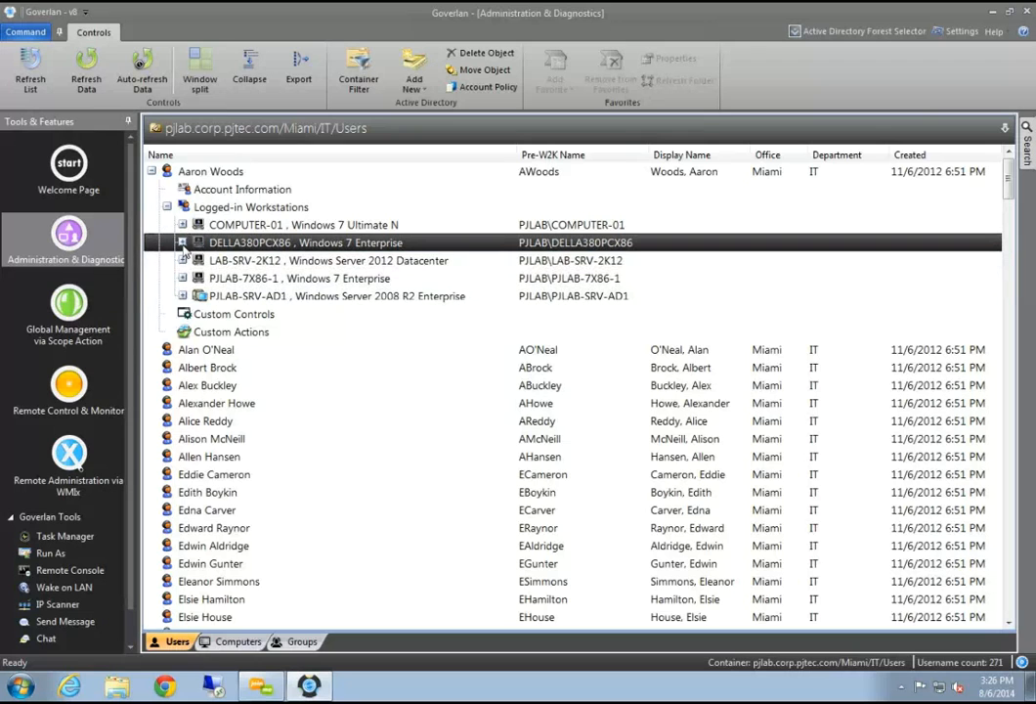
click(182, 243)
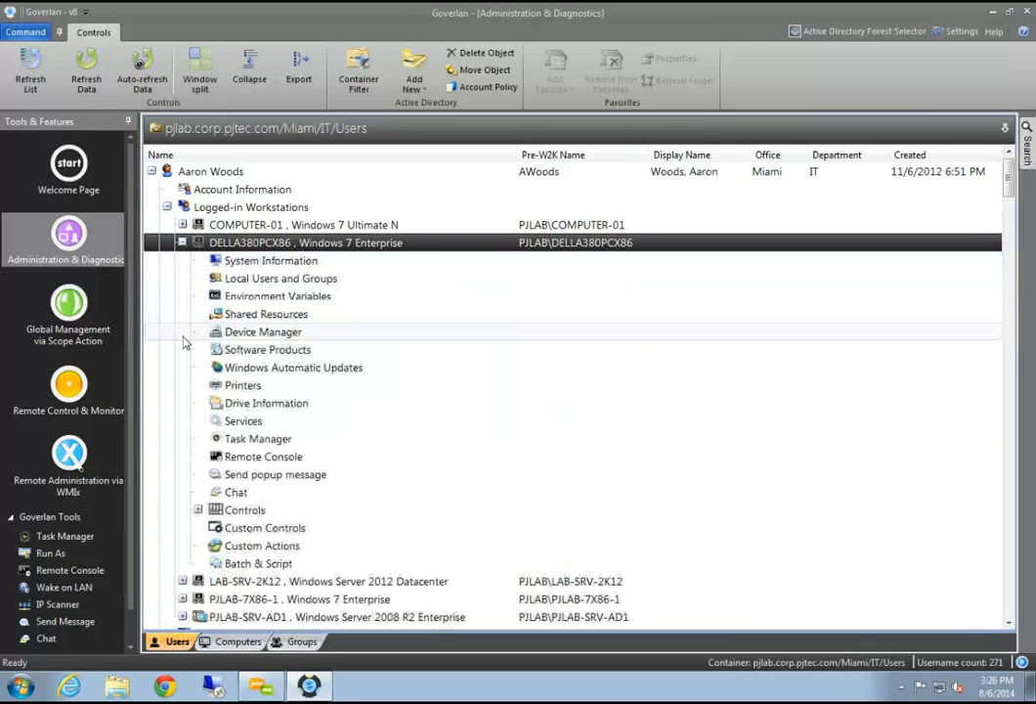
click(266, 262)
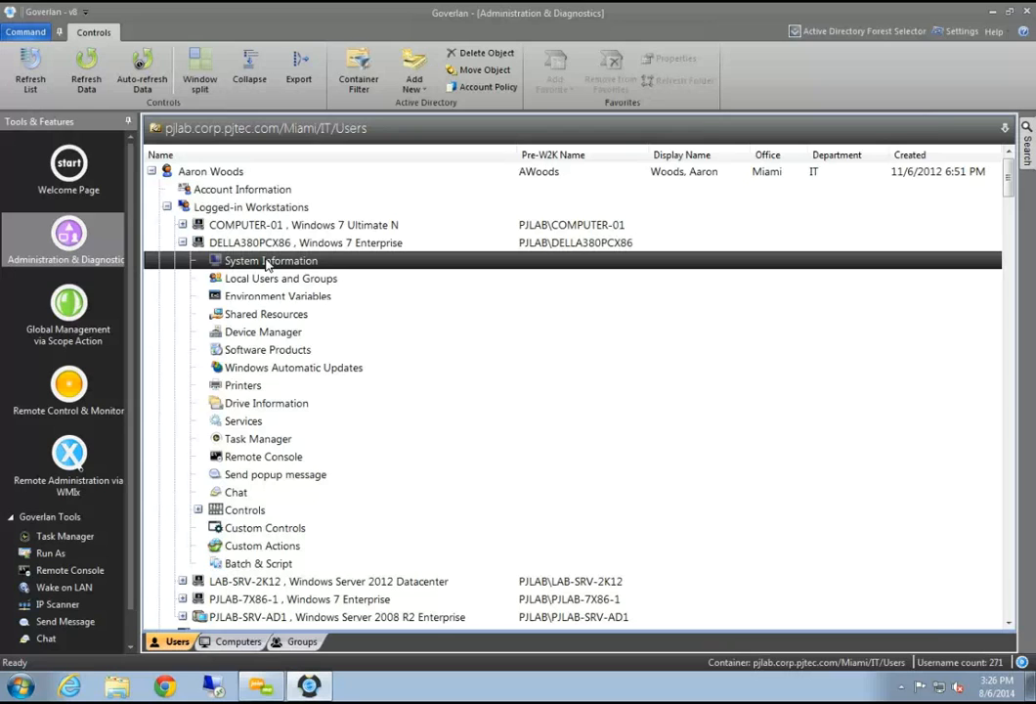
Open DELLA380PCX86's System Information report and follow the Hardware Information Detail Information link
double_click(268, 261)
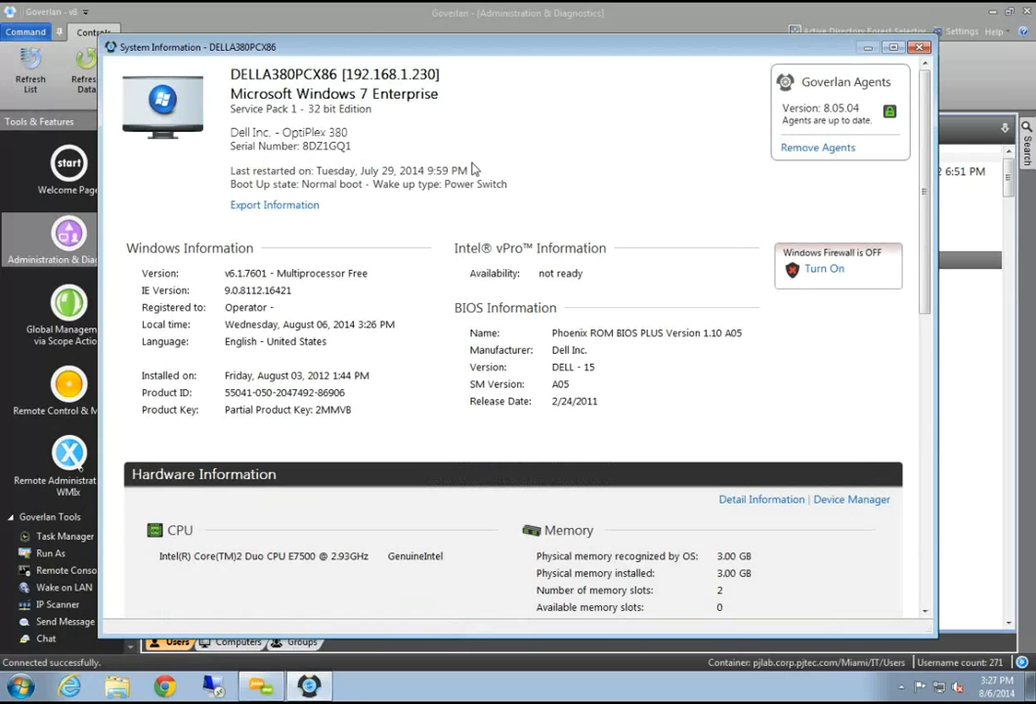
scroll(474, 182, down, 2)
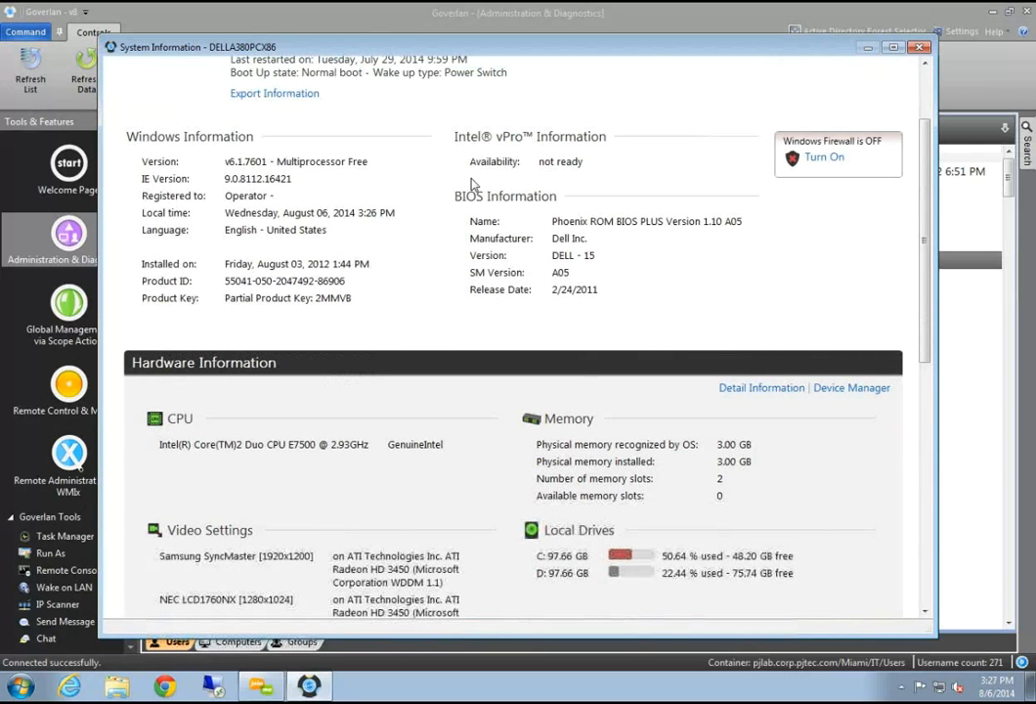
scroll(474, 184, down, 2)
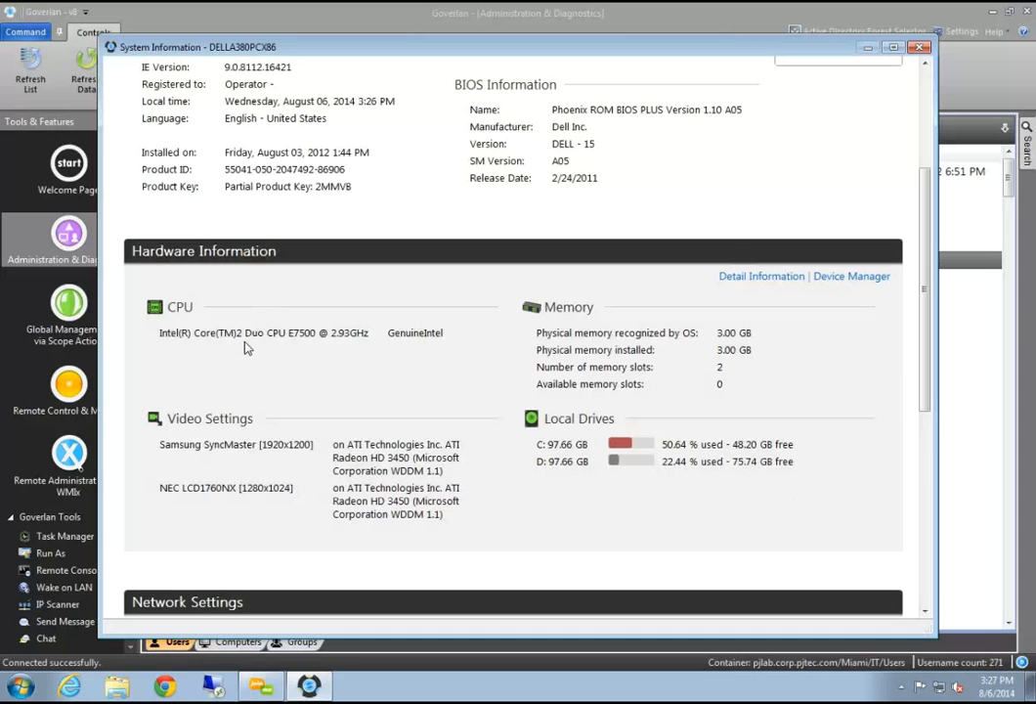
scroll(247, 348, down, 2)
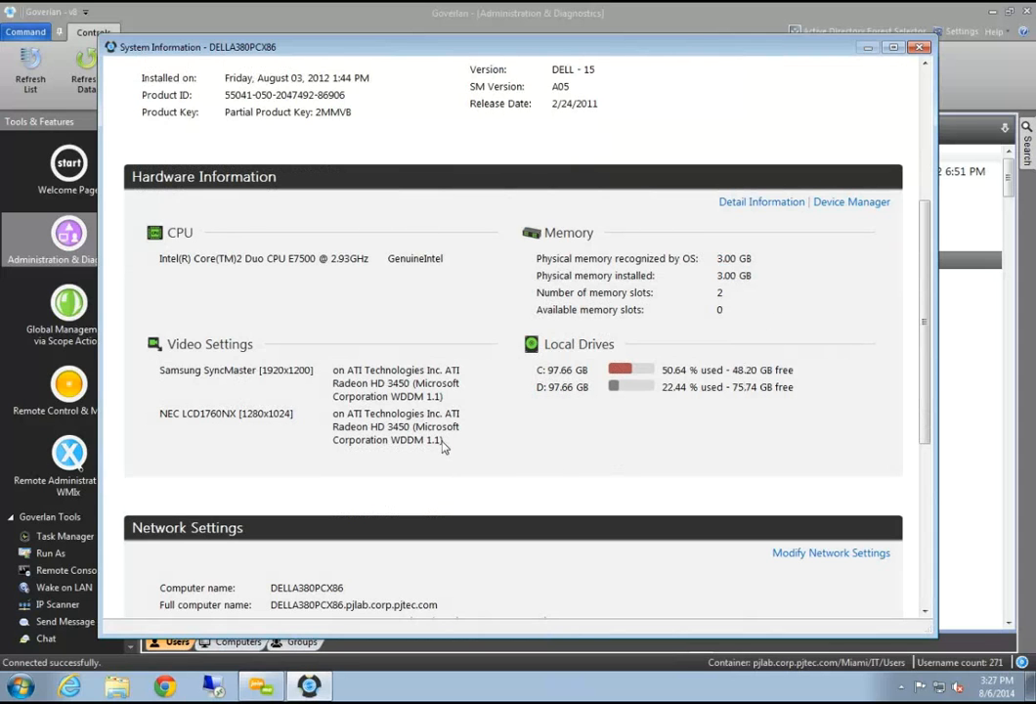
click(761, 203)
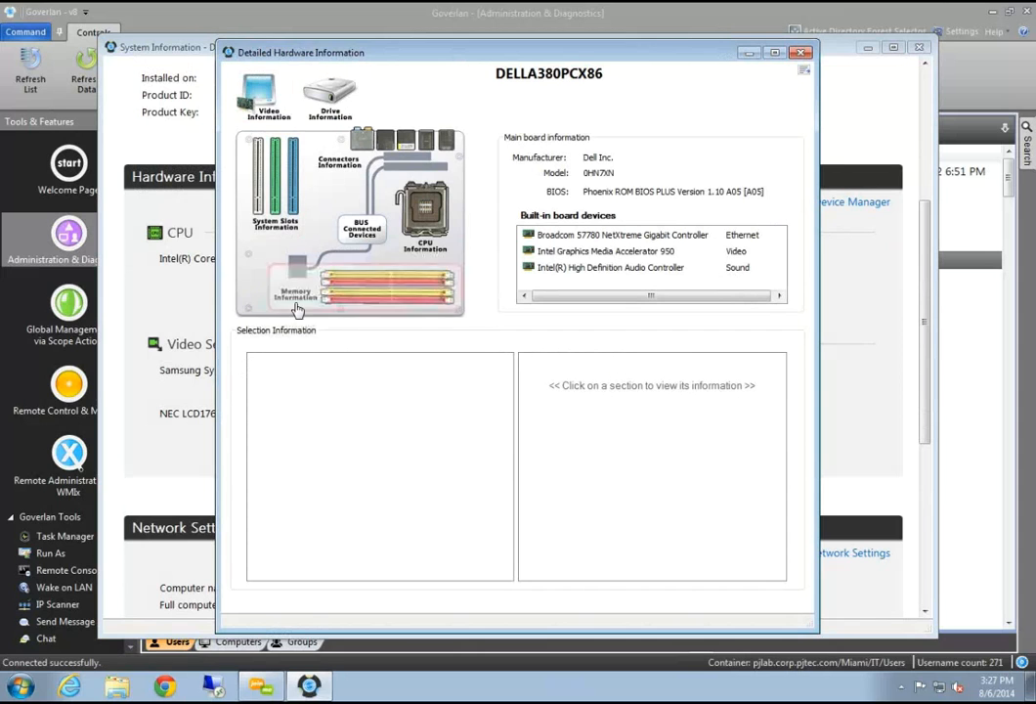
Inspect the processor's clock, L2 cache and Processor ID, then the 2.00 GB memory modules
click(423, 207)
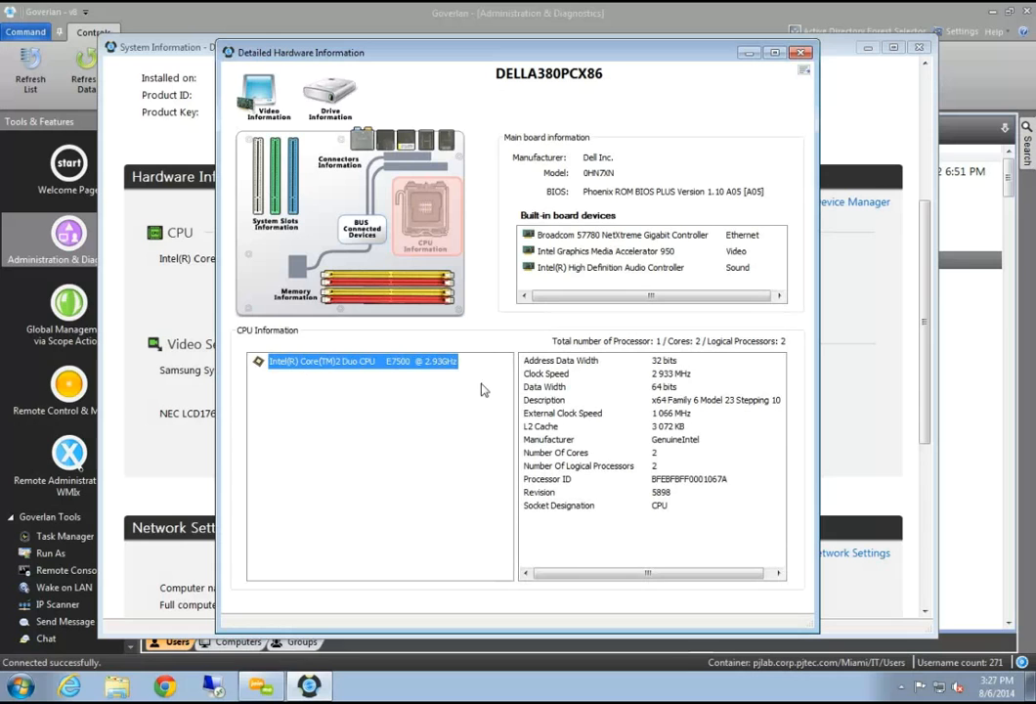
click(576, 412)
click(552, 426)
click(554, 479)
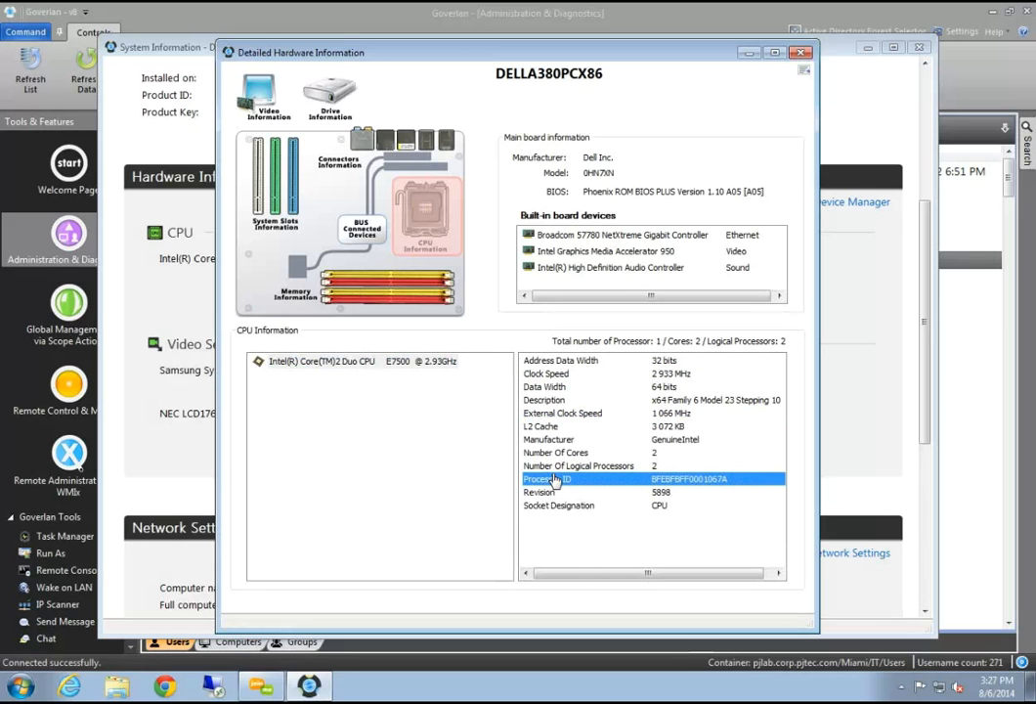
click(386, 288)
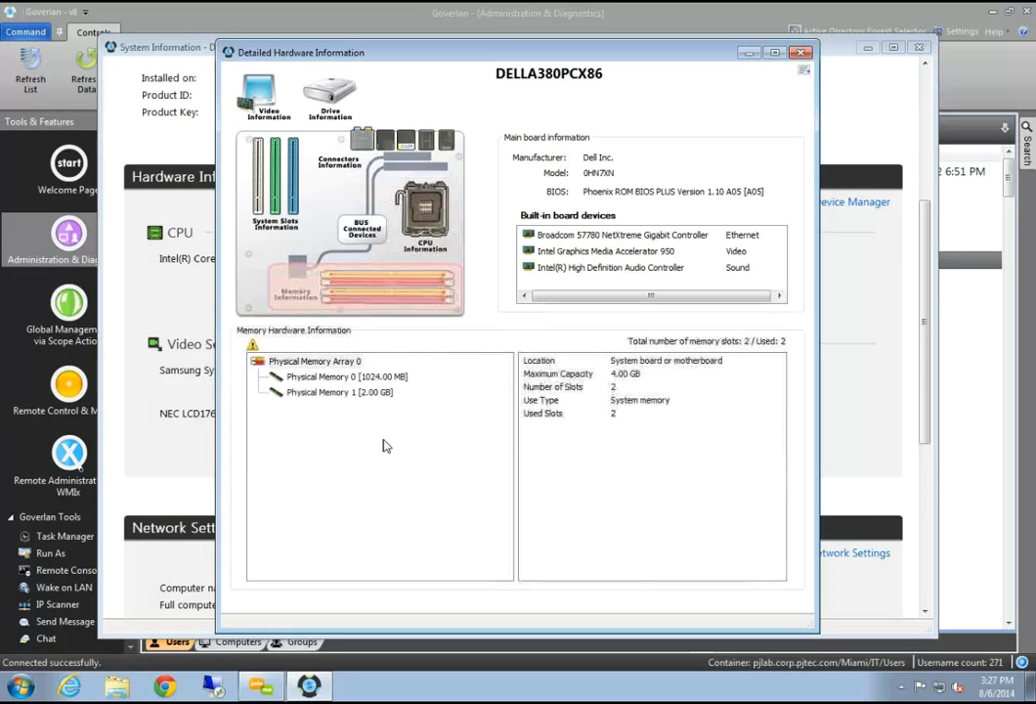
click(340, 377)
click(323, 392)
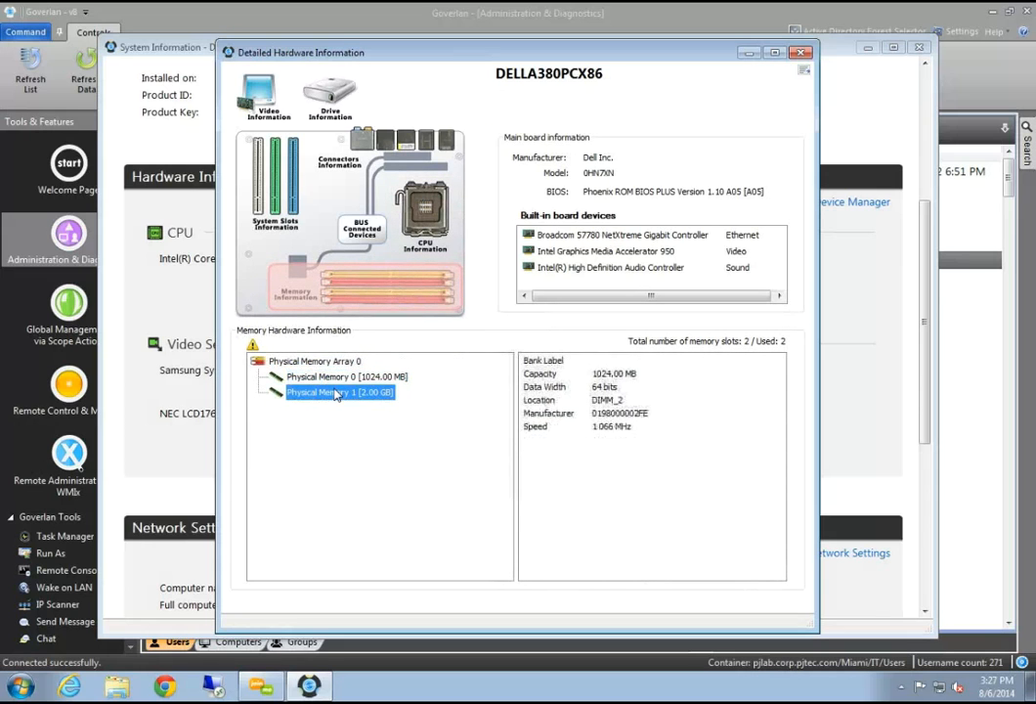
click(339, 379)
click(333, 392)
click(332, 377)
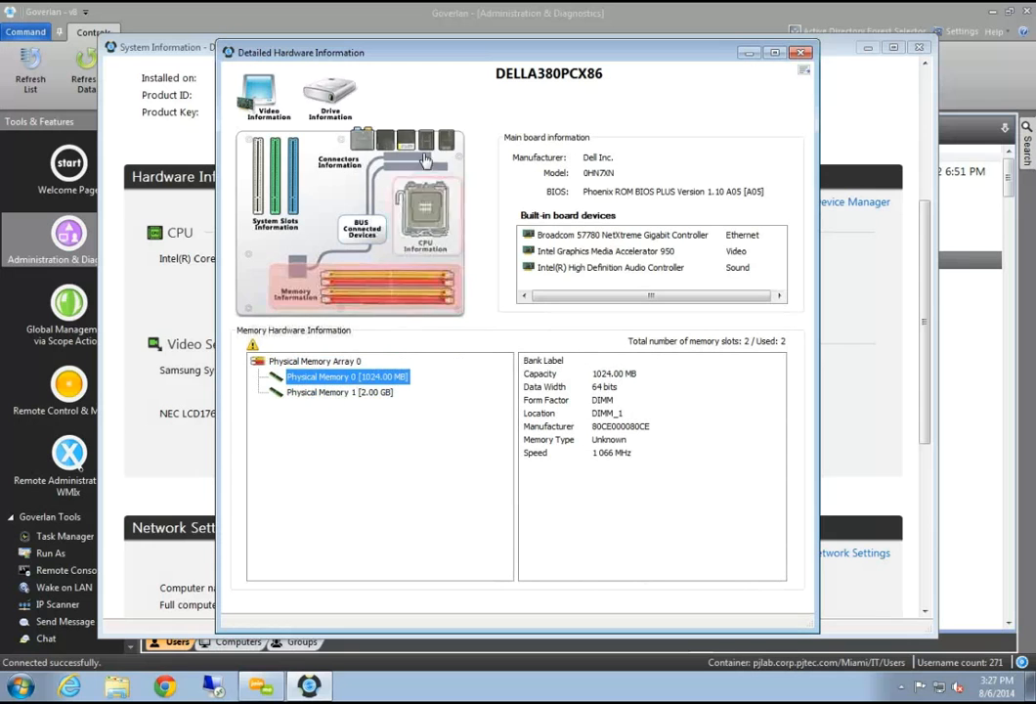
Review the USB and RJ45 connector details and the hard drive's SMART status
drag(304, 53, 229, 52)
click(313, 139)
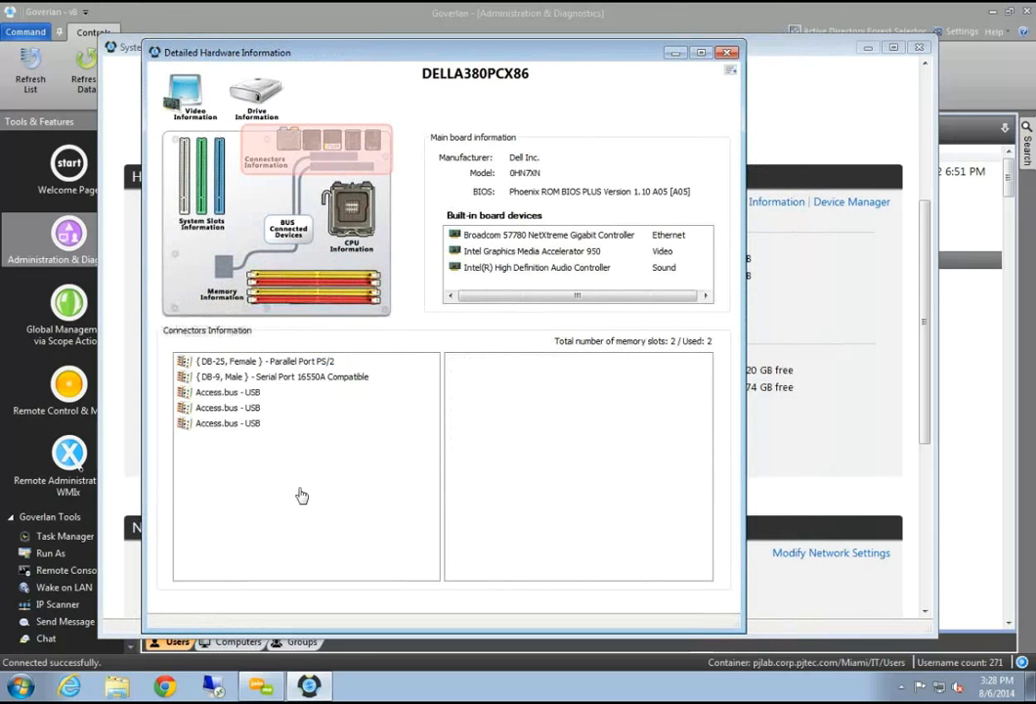
click(239, 422)
scroll(248, 486, down, 1)
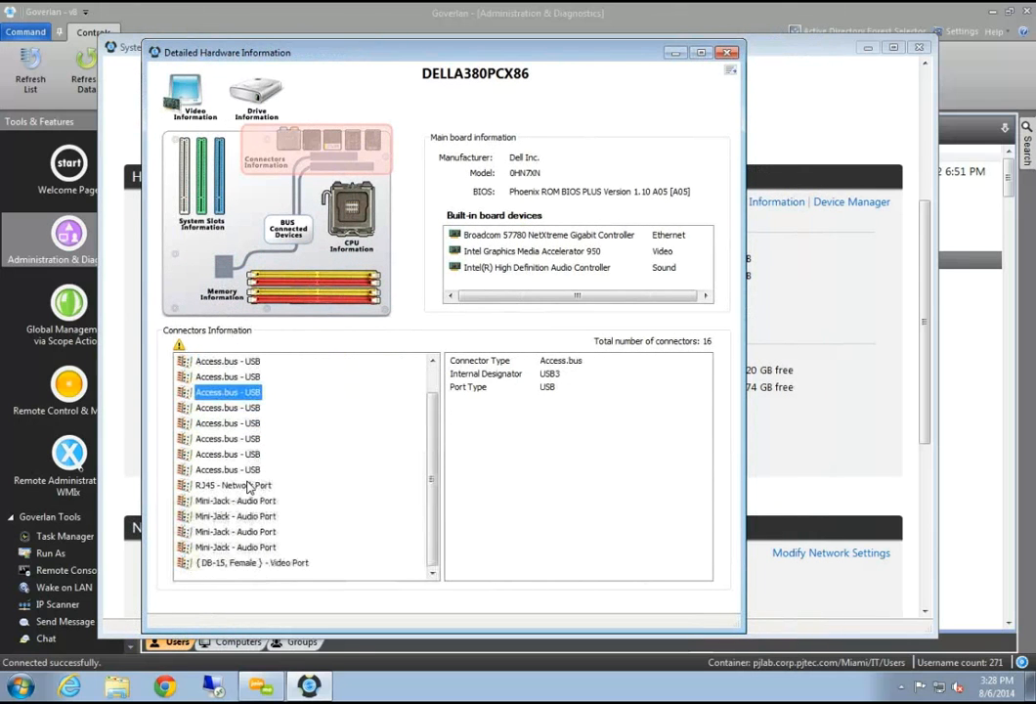
click(244, 489)
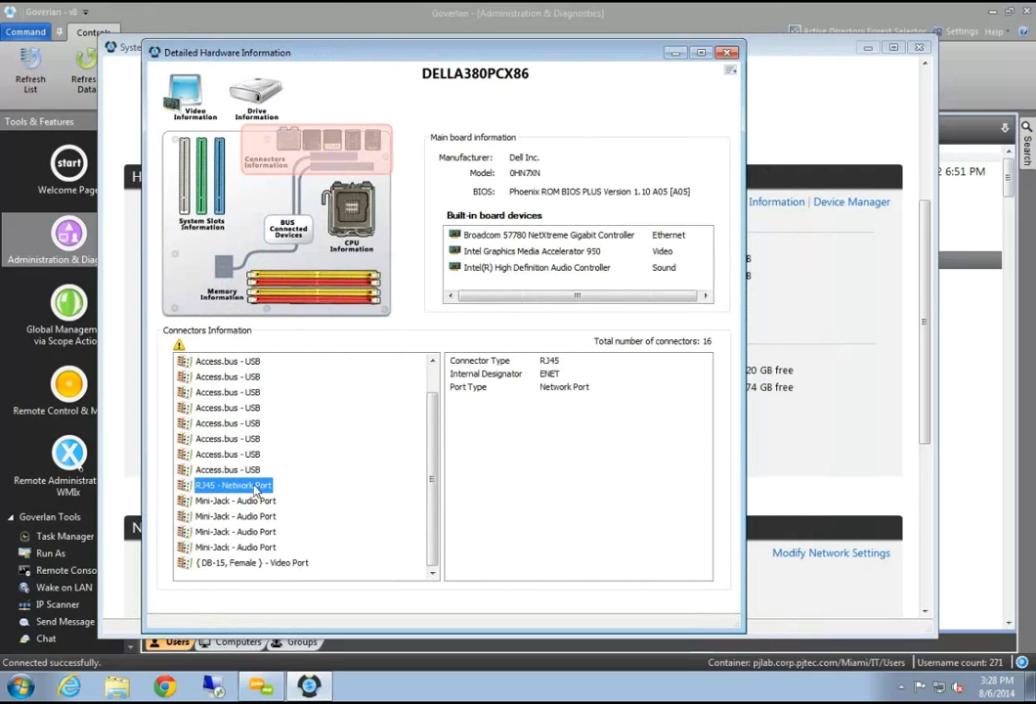
click(257, 98)
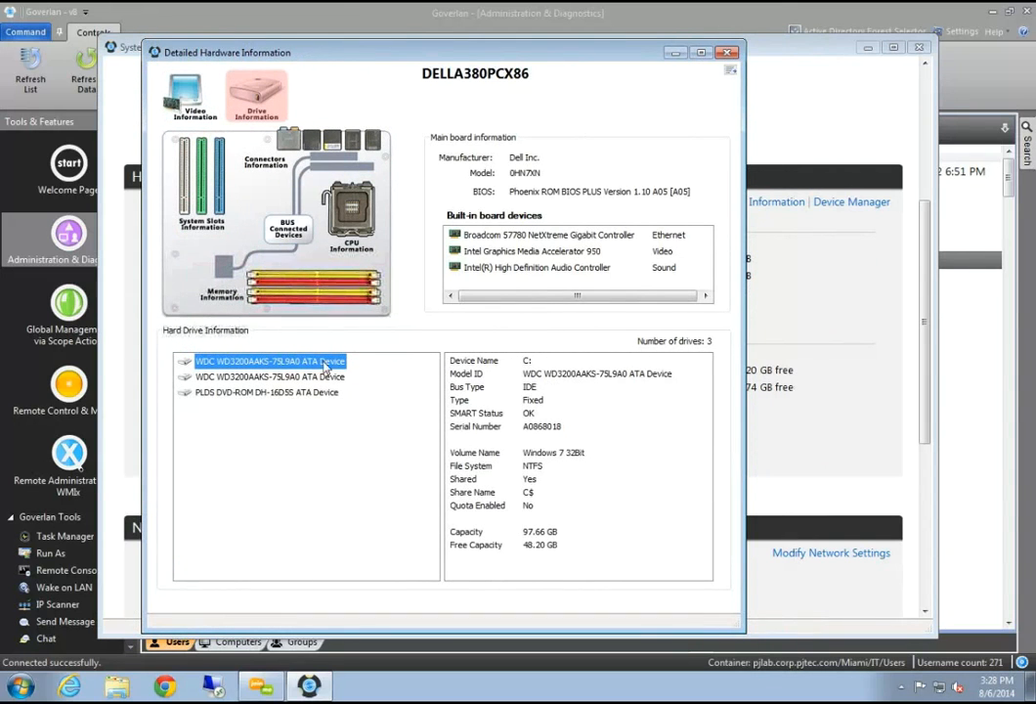
click(489, 412)
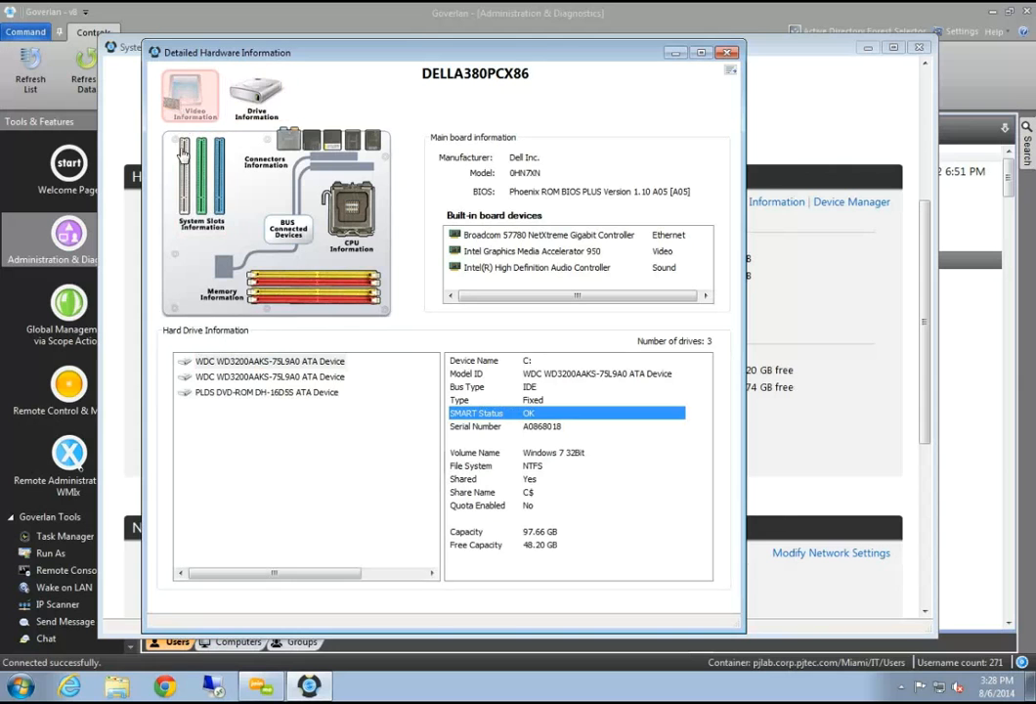
Review the SyncMaster and NEC LCD1760NX monitor details and bring up the report contents options
click(188, 96)
click(410, 360)
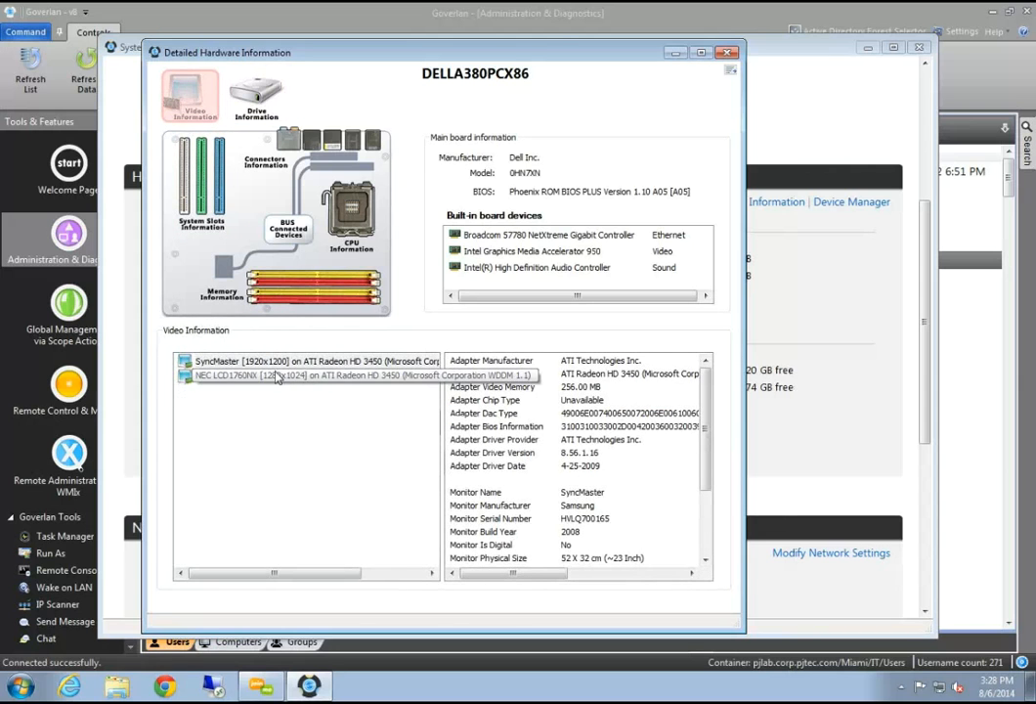
click(420, 376)
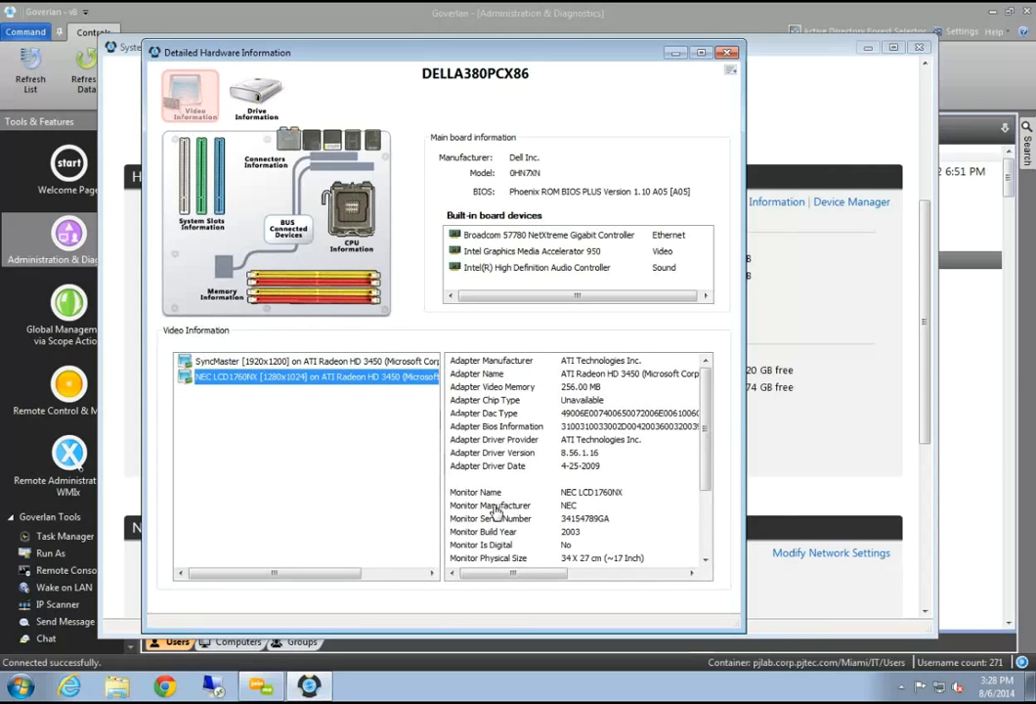
click(567, 506)
click(554, 515)
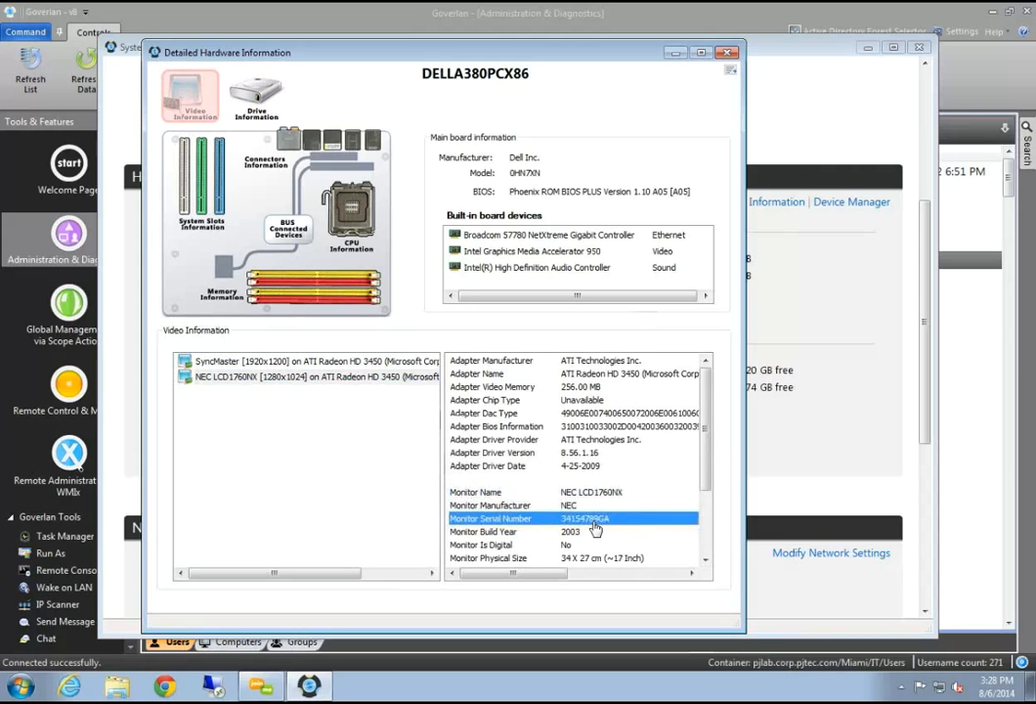
scroll(596, 528, down, 3)
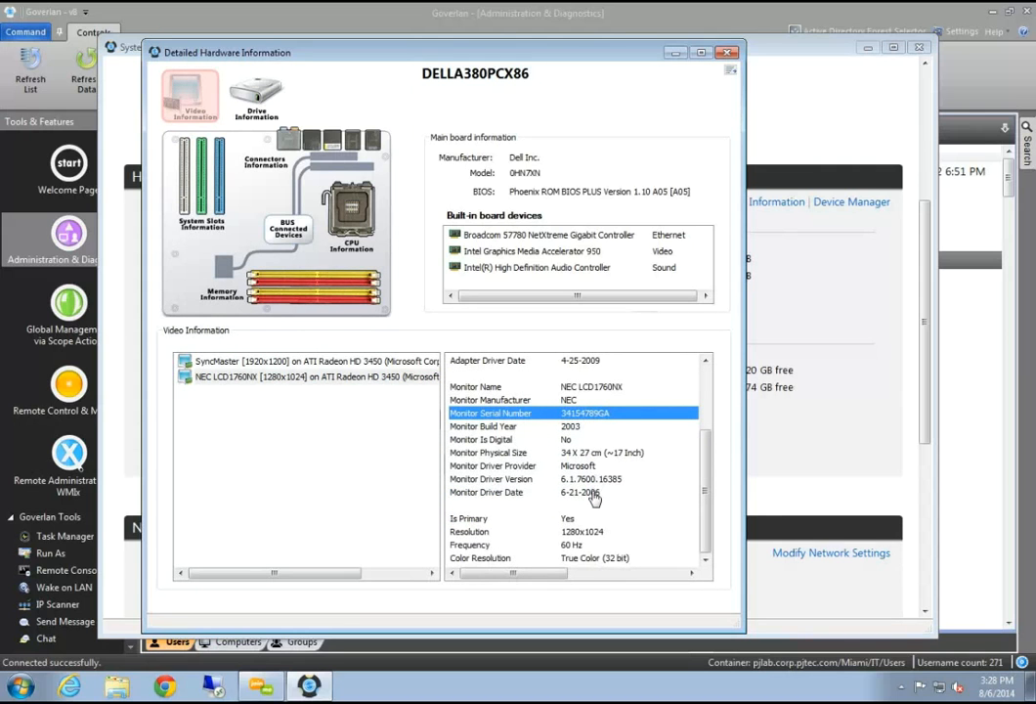
click(264, 360)
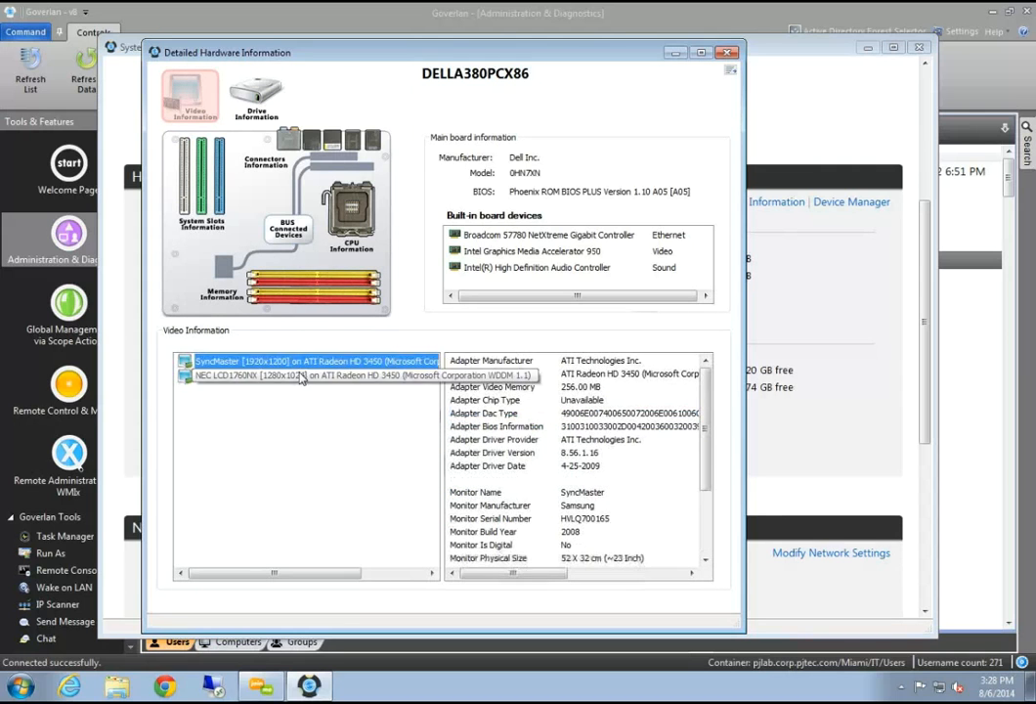
drag(330, 52, 286, 106)
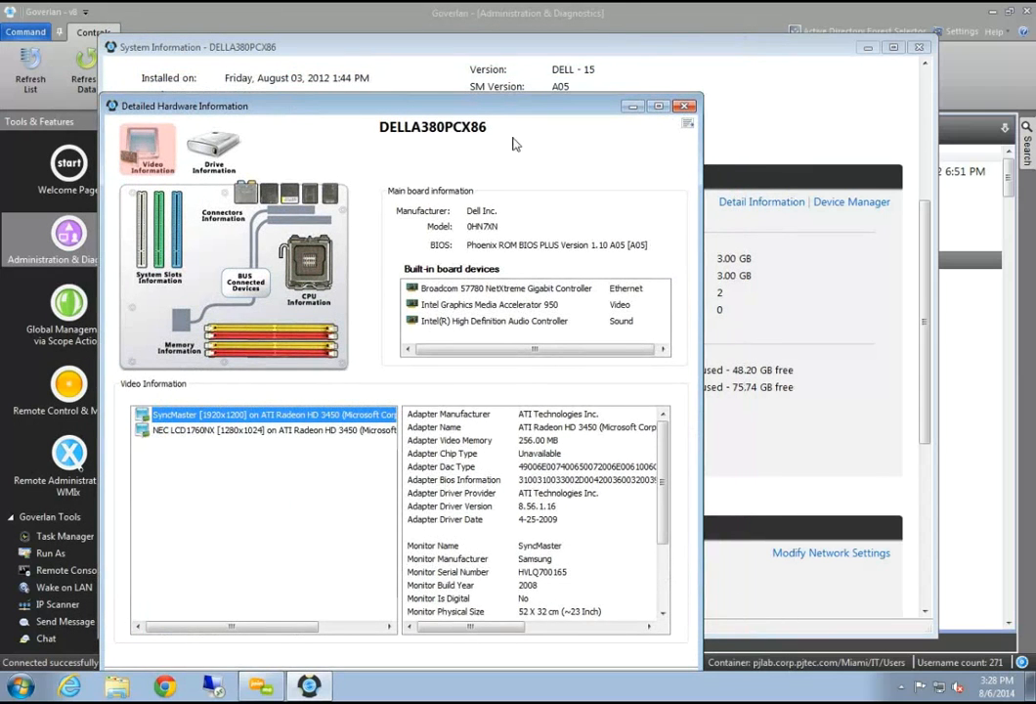
drag(183, 106, 166, 105)
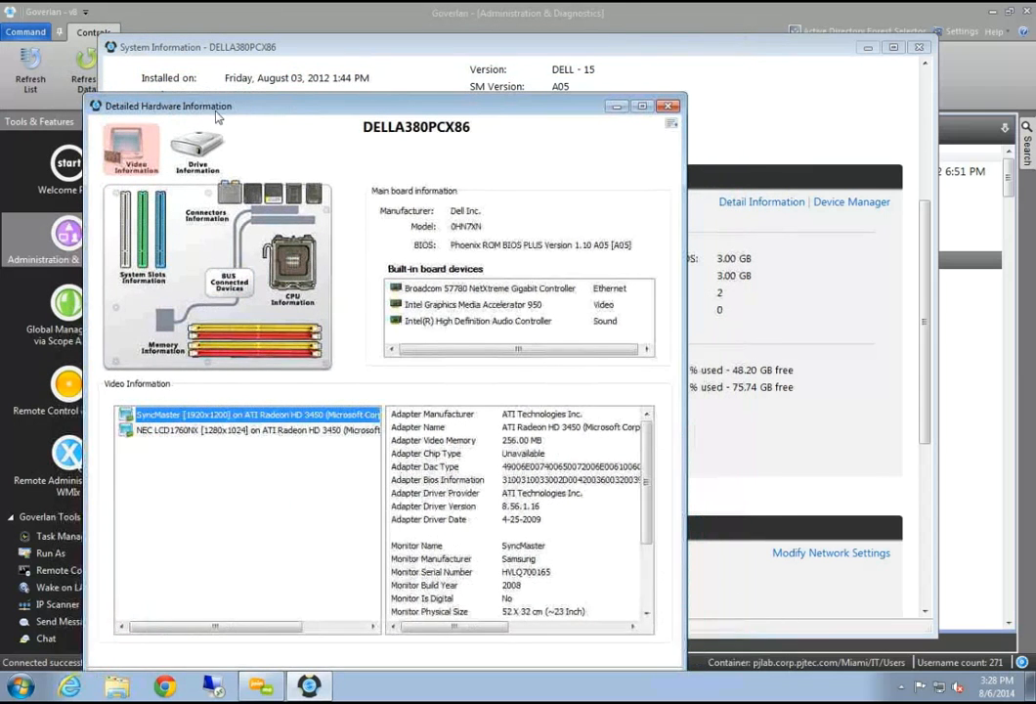
click(671, 123)
Generate a text report with Memory, CPU and Drive information, skim GoverTmpReport.txt, then close it
click(699, 143)
click(699, 158)
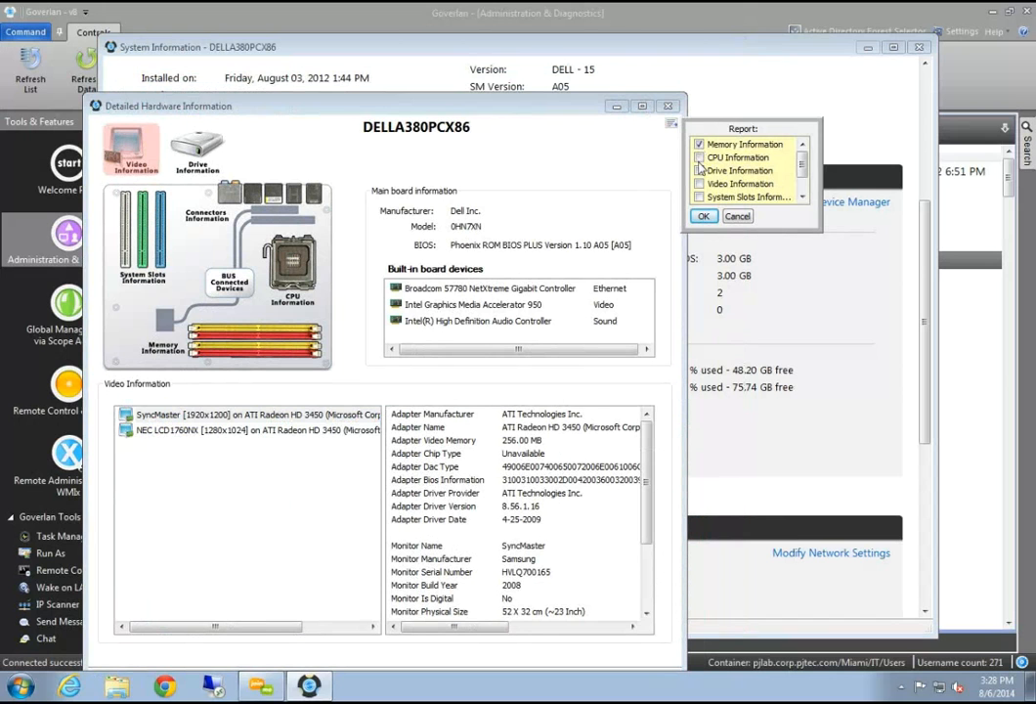
click(699, 170)
click(702, 216)
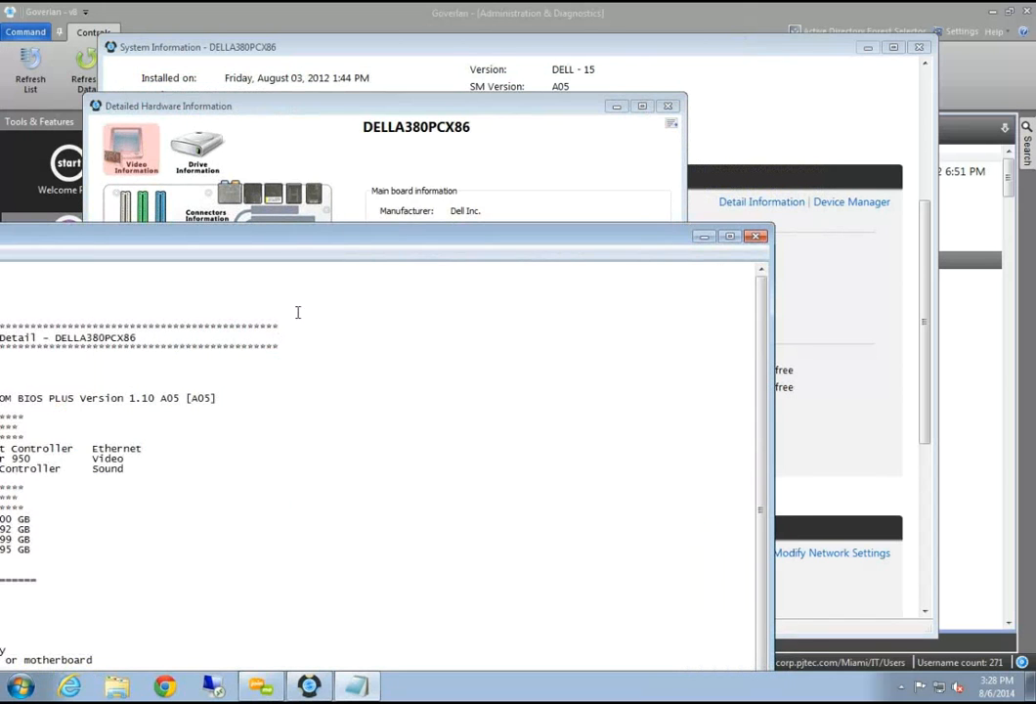
scroll(498, 371, down, 2)
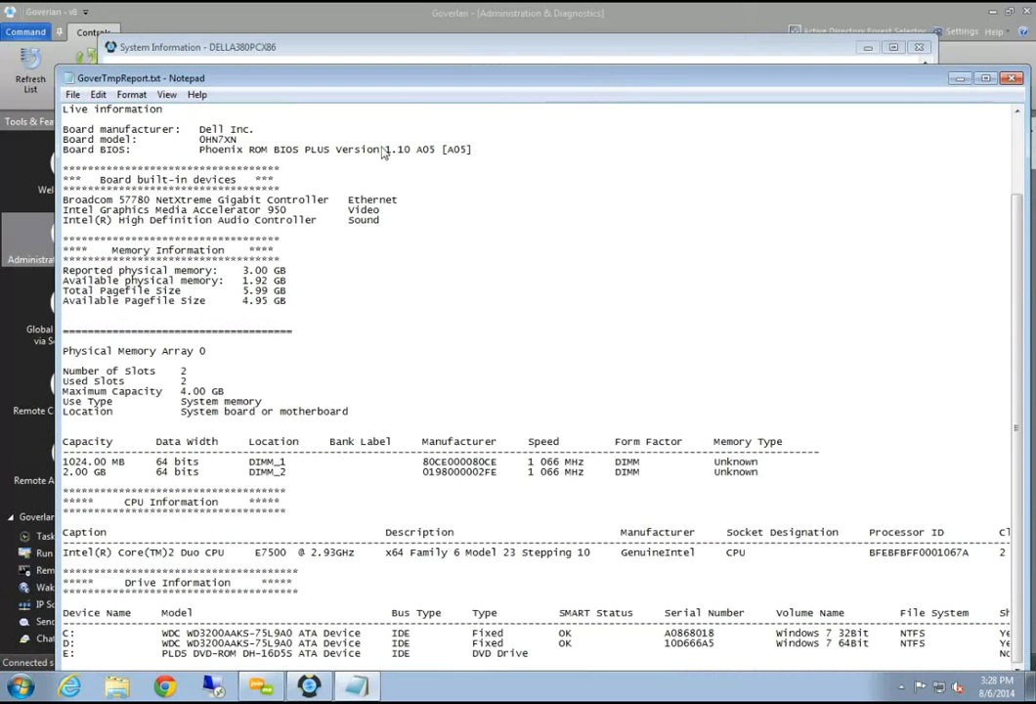
drag(875, 81, 513, 202)
click(647, 189)
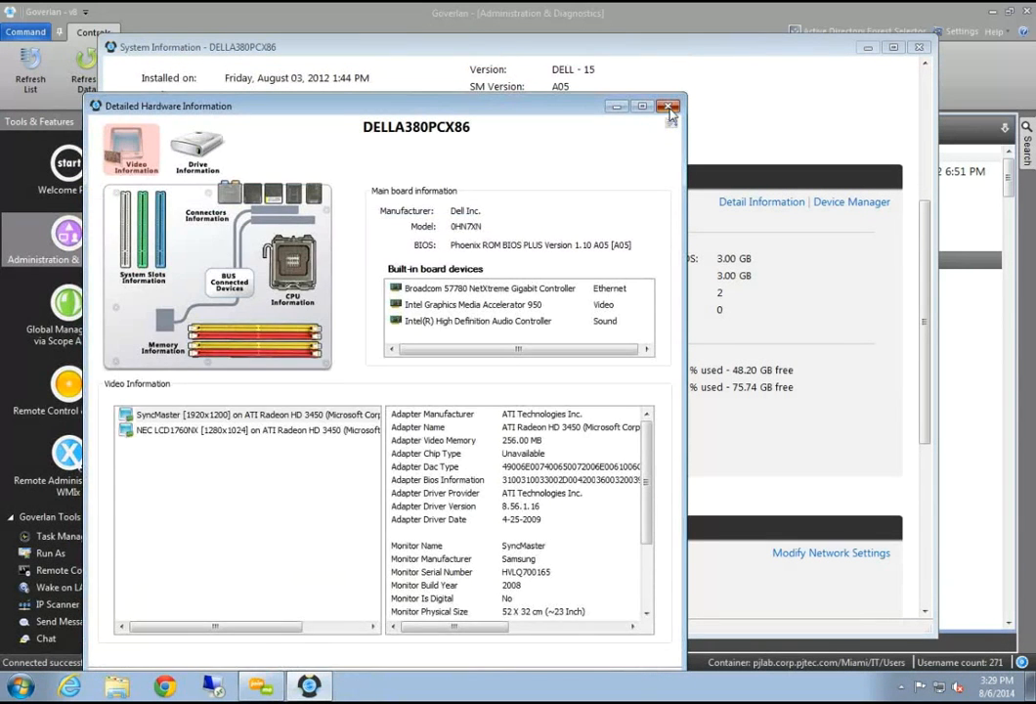
Close the hardware details, open DELLA380PCX86's Network Settings, and cancel renaming the computer
click(668, 106)
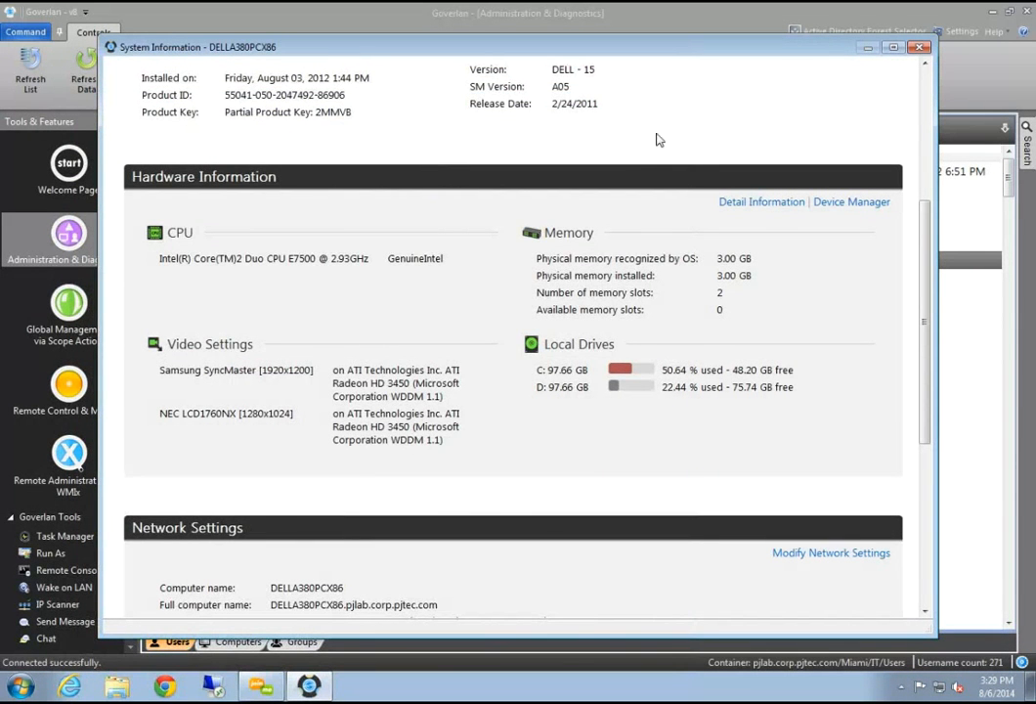
scroll(539, 525, down, 3)
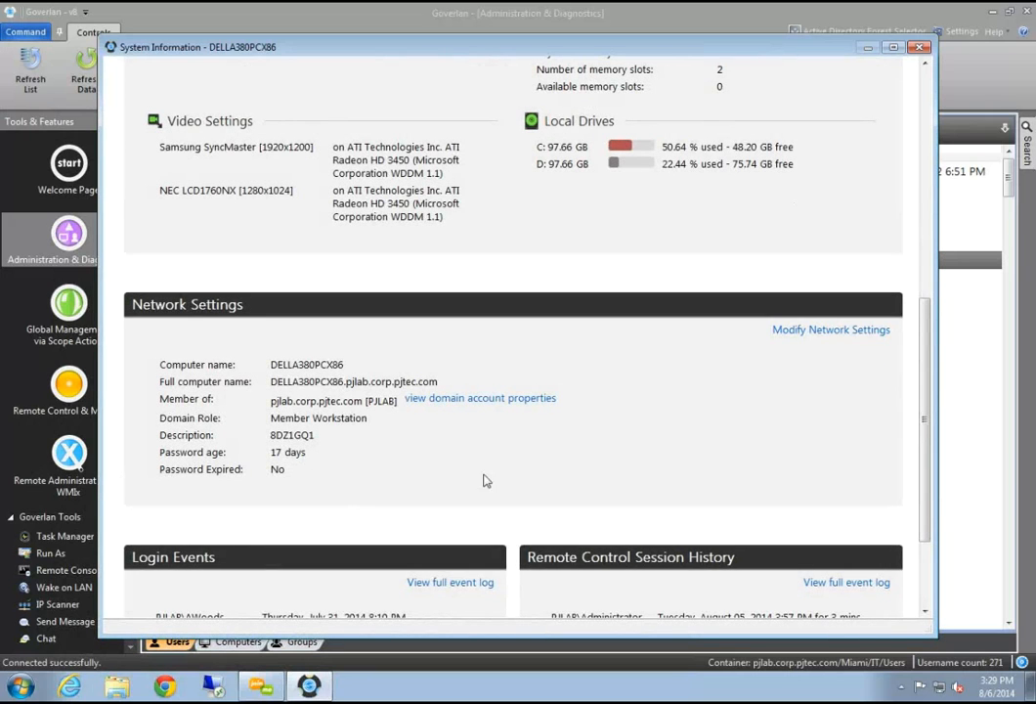
click(814, 332)
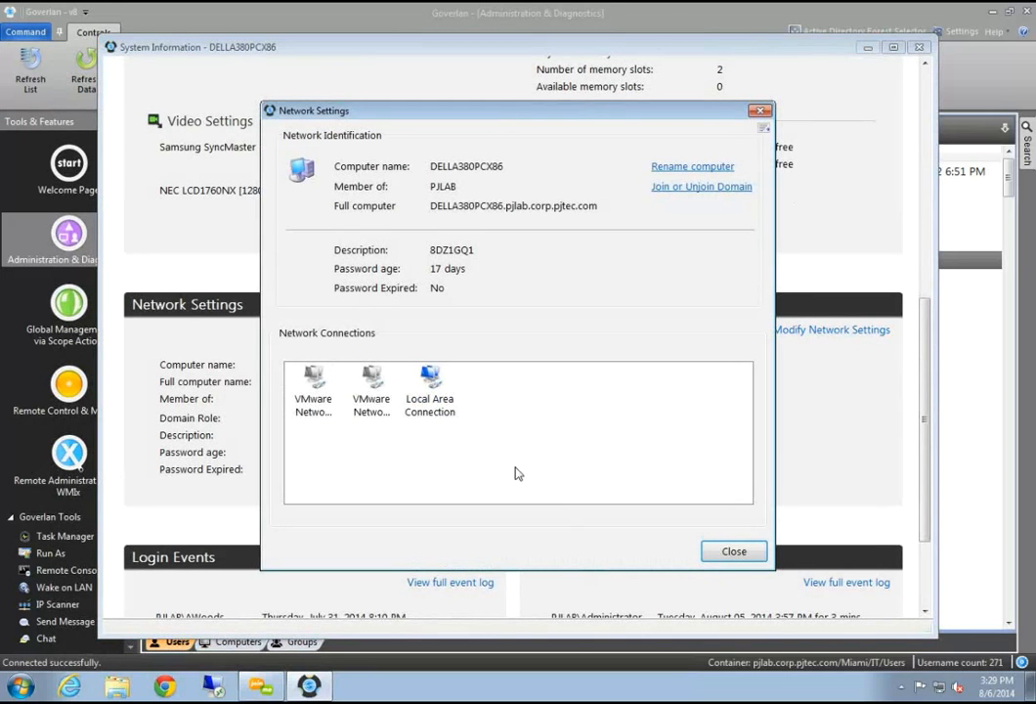
click(431, 387)
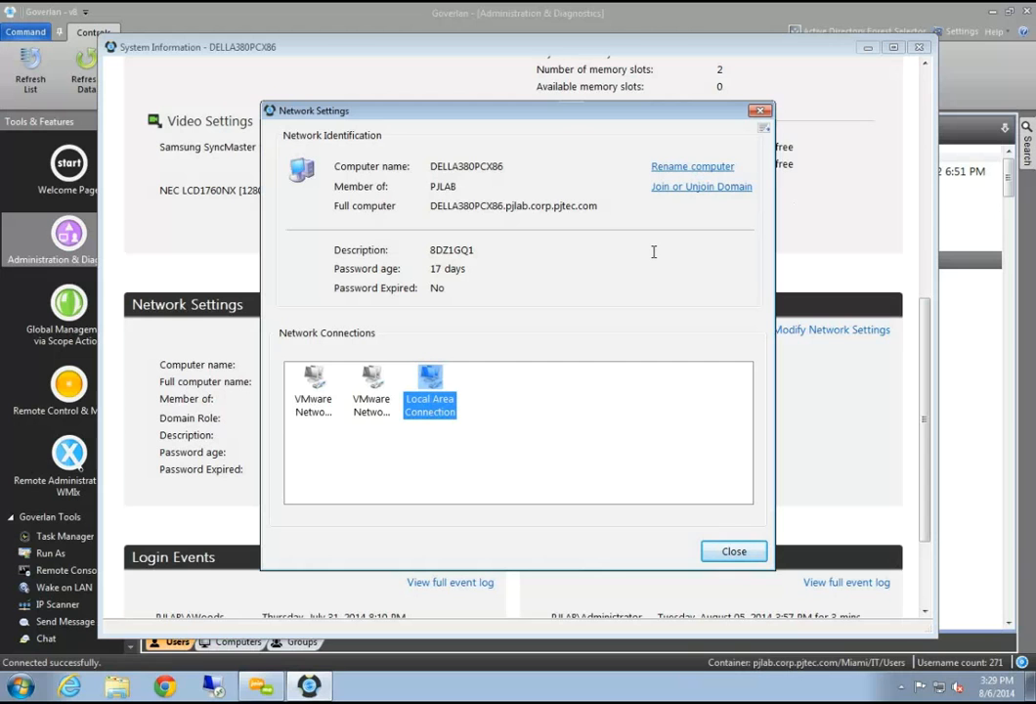
click(681, 168)
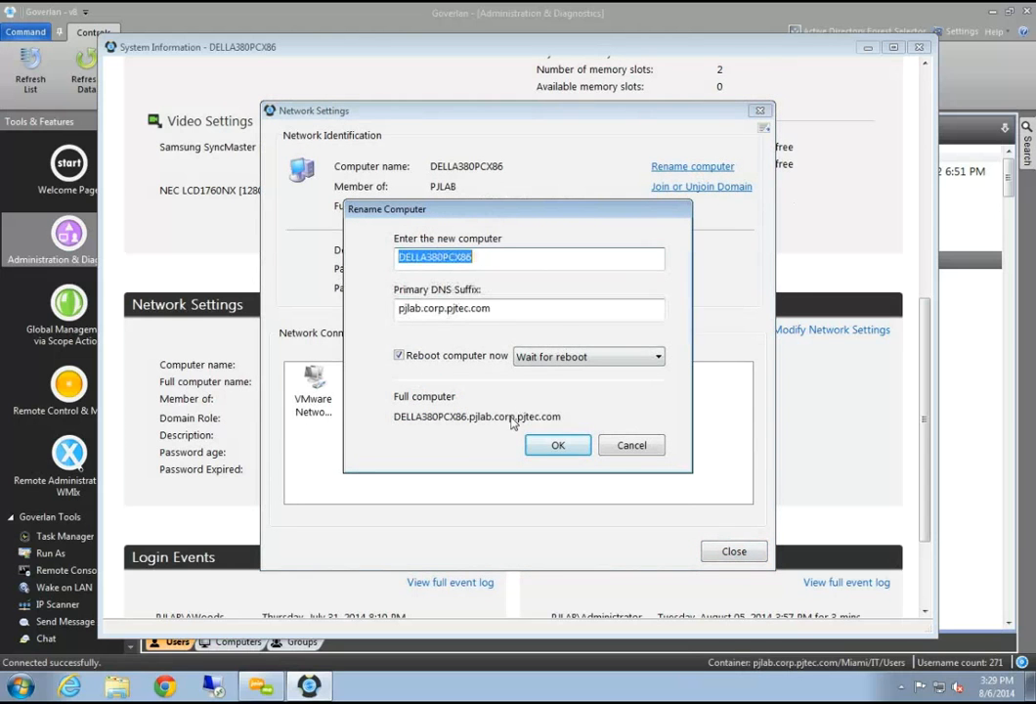
click(637, 445)
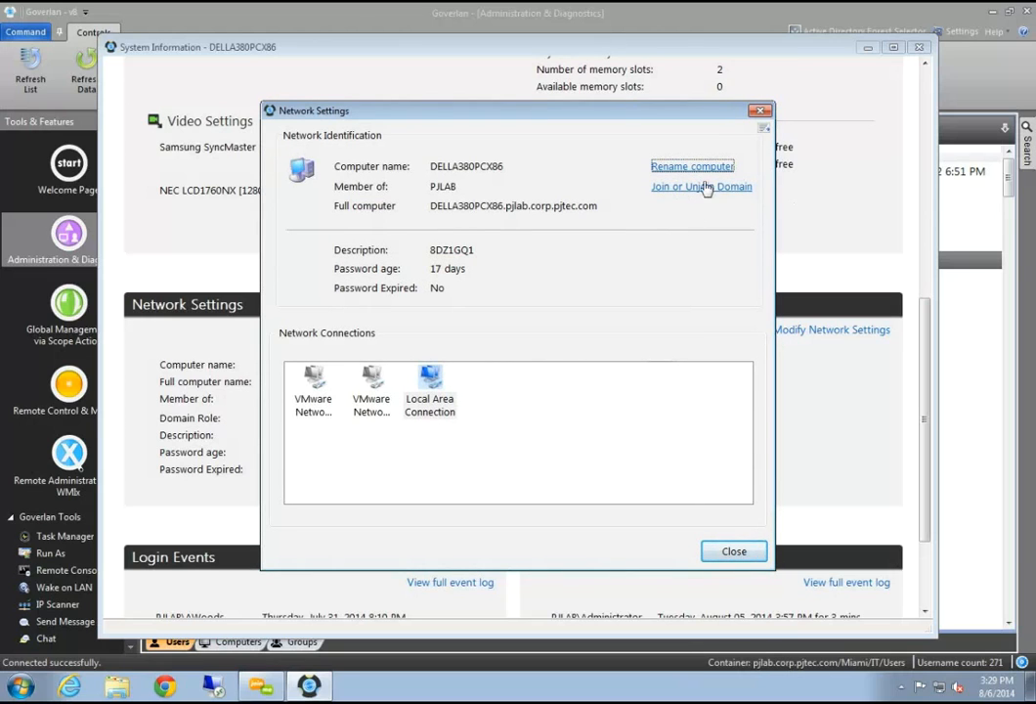
click(733, 552)
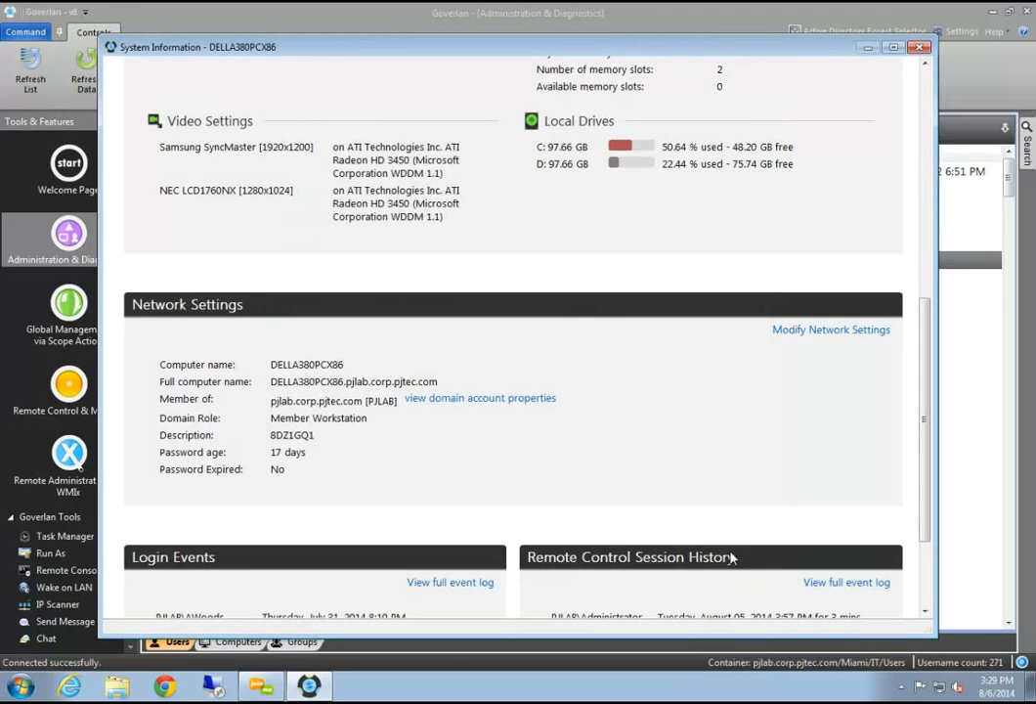
Review DELLA380PCX86's Login Events and Remote Control Session History, then close its System Information window
scroll(747, 434, down, 3)
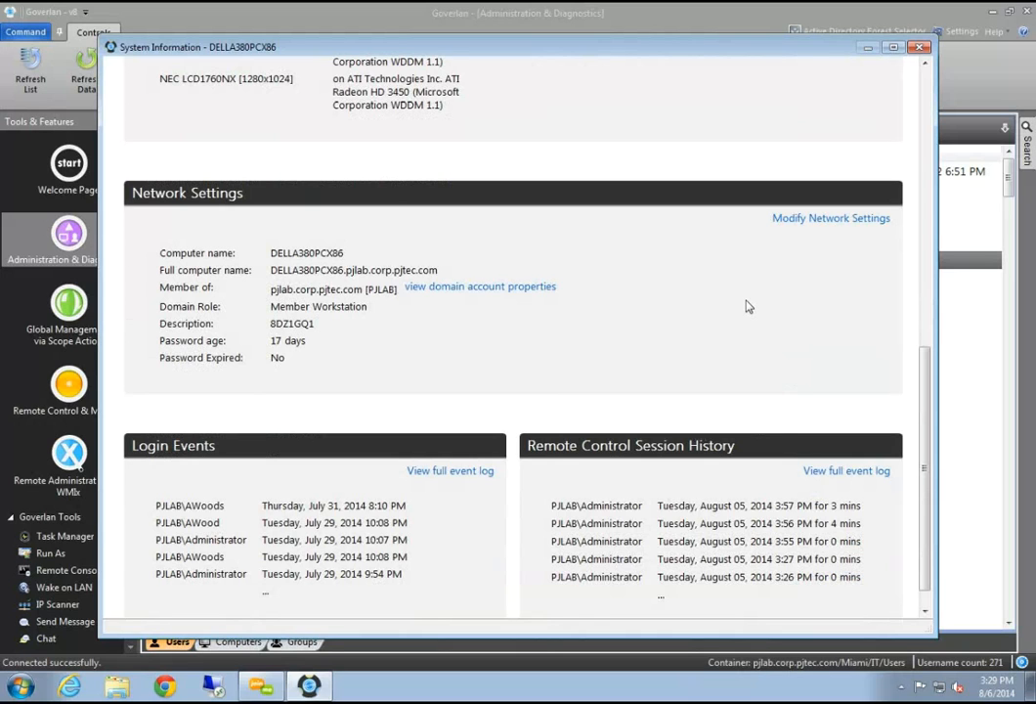
scroll(746, 303, down, 1)
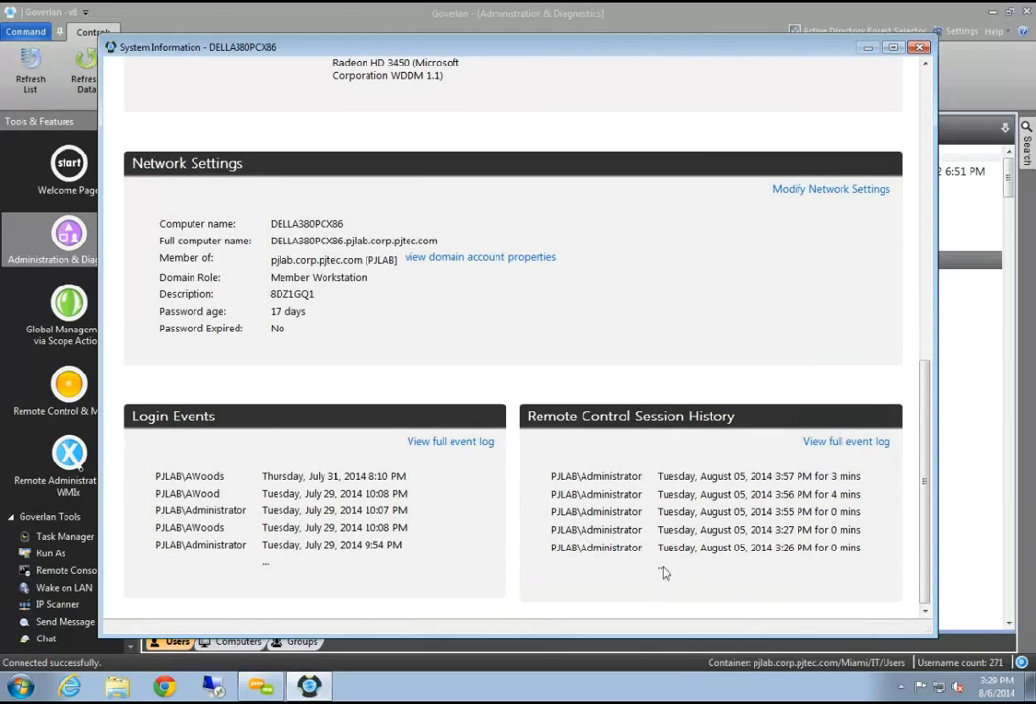
scroll(664, 573, up, 15)
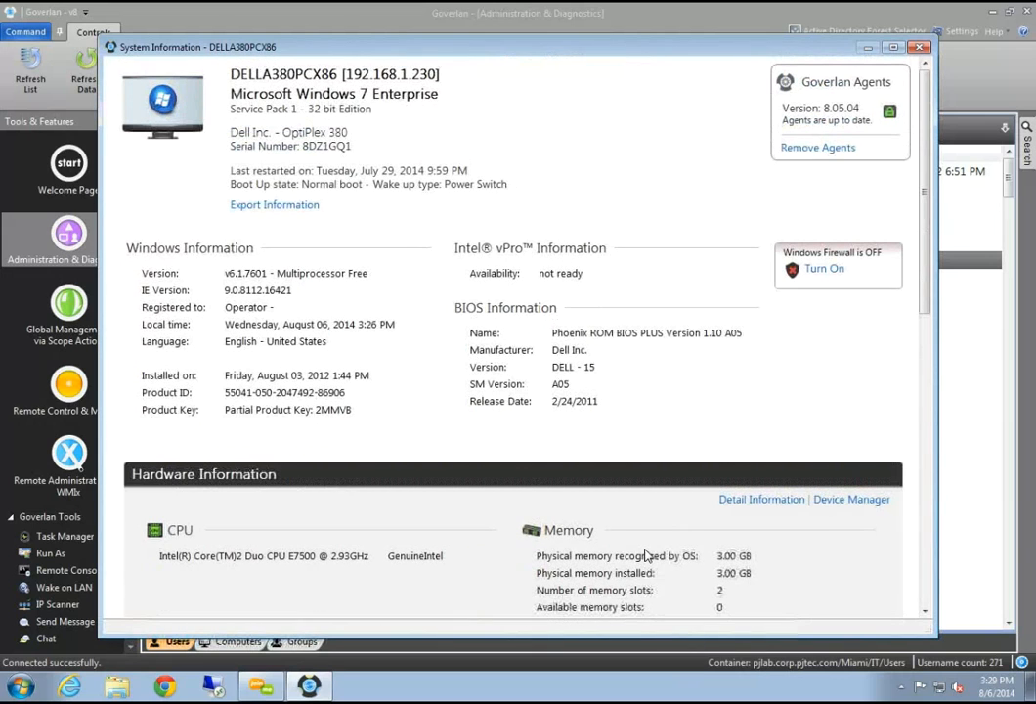
drag(328, 54, 252, 219)
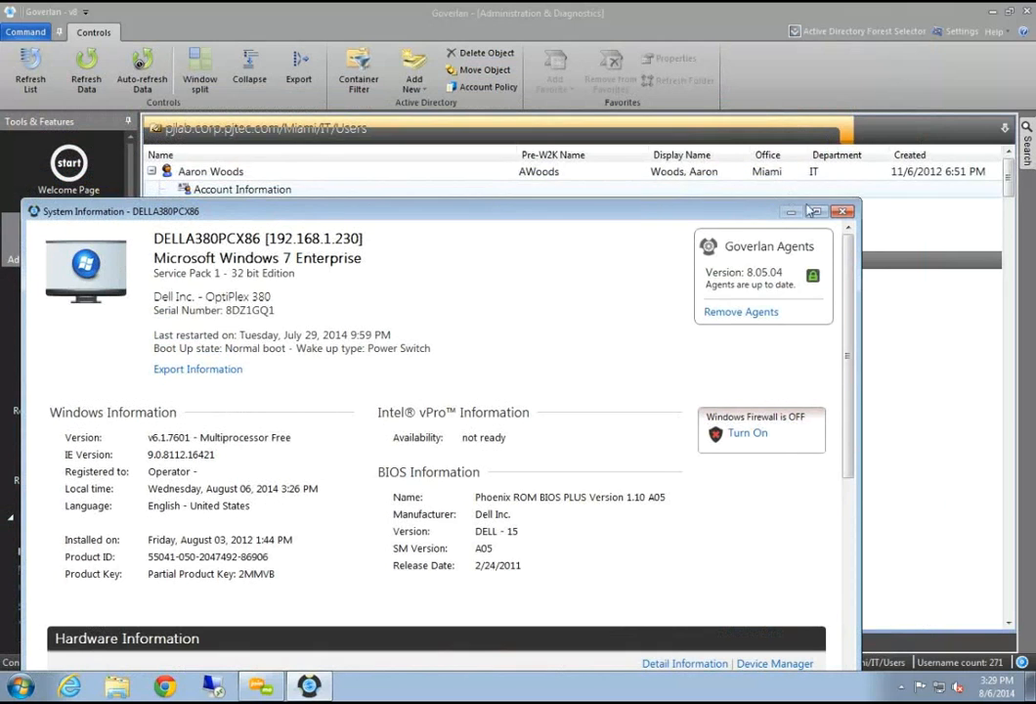
click(843, 211)
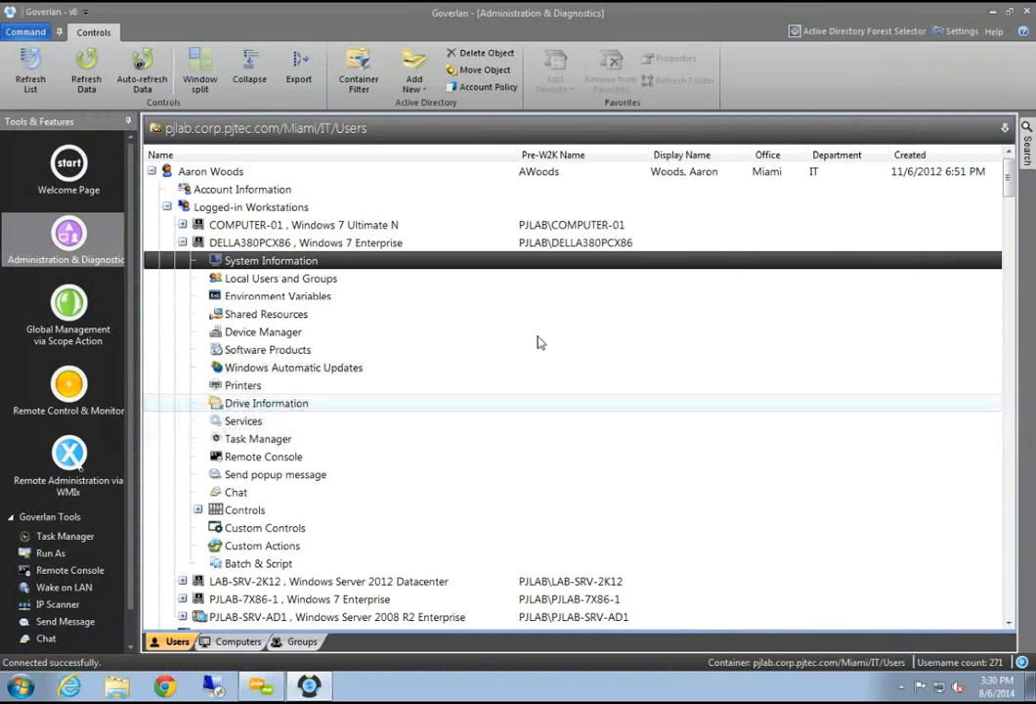
click(359, 282)
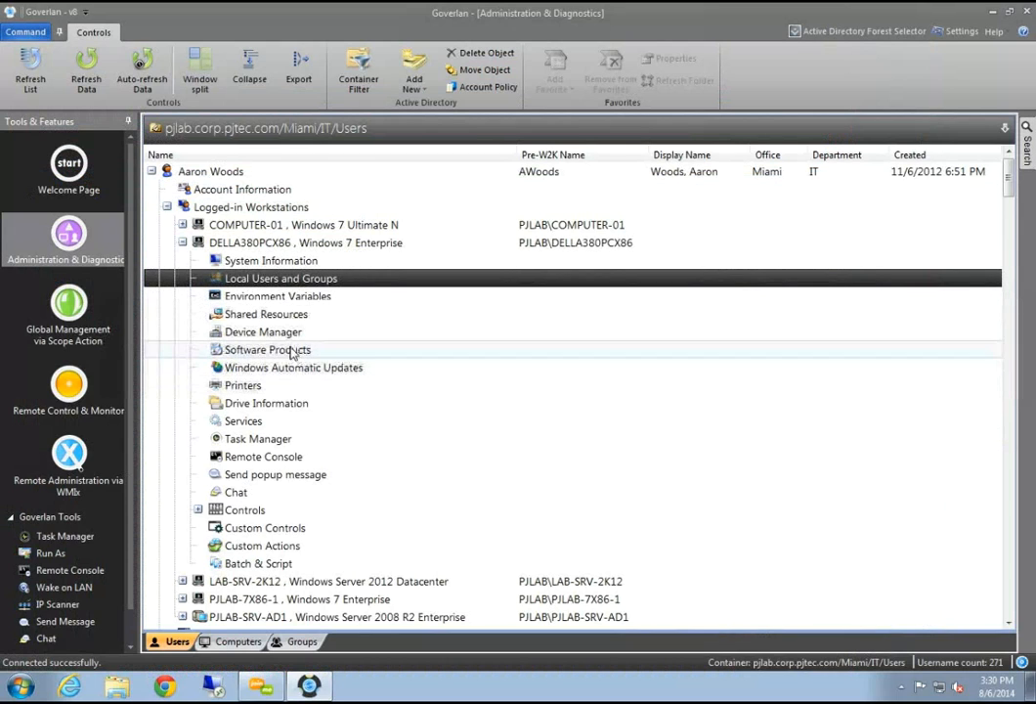
double_click(262, 280)
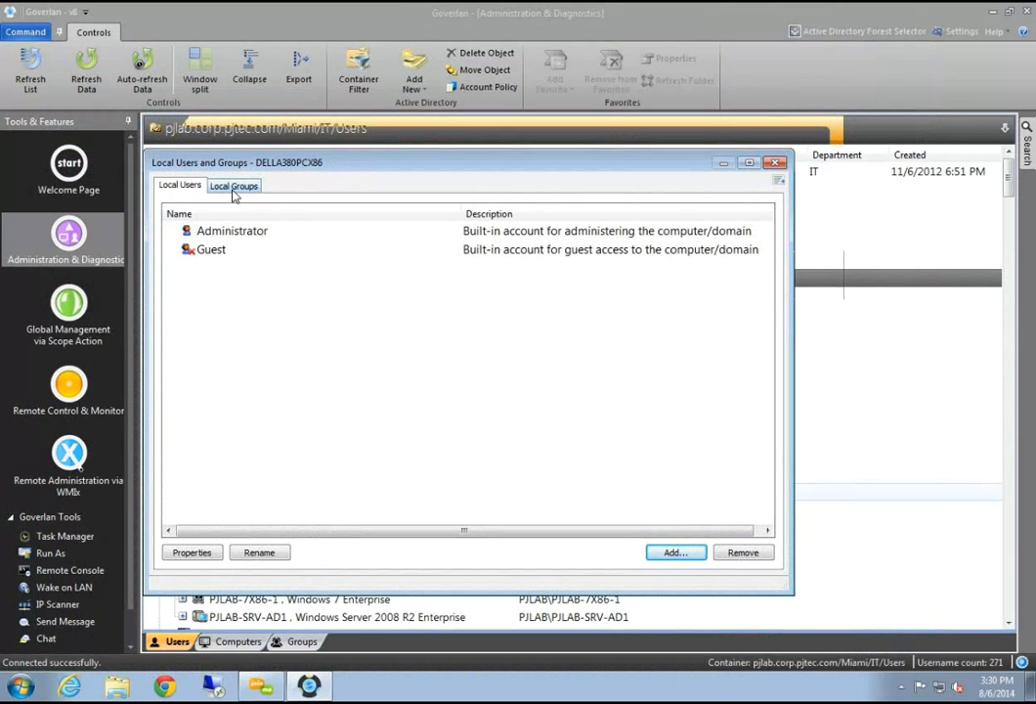
click(232, 191)
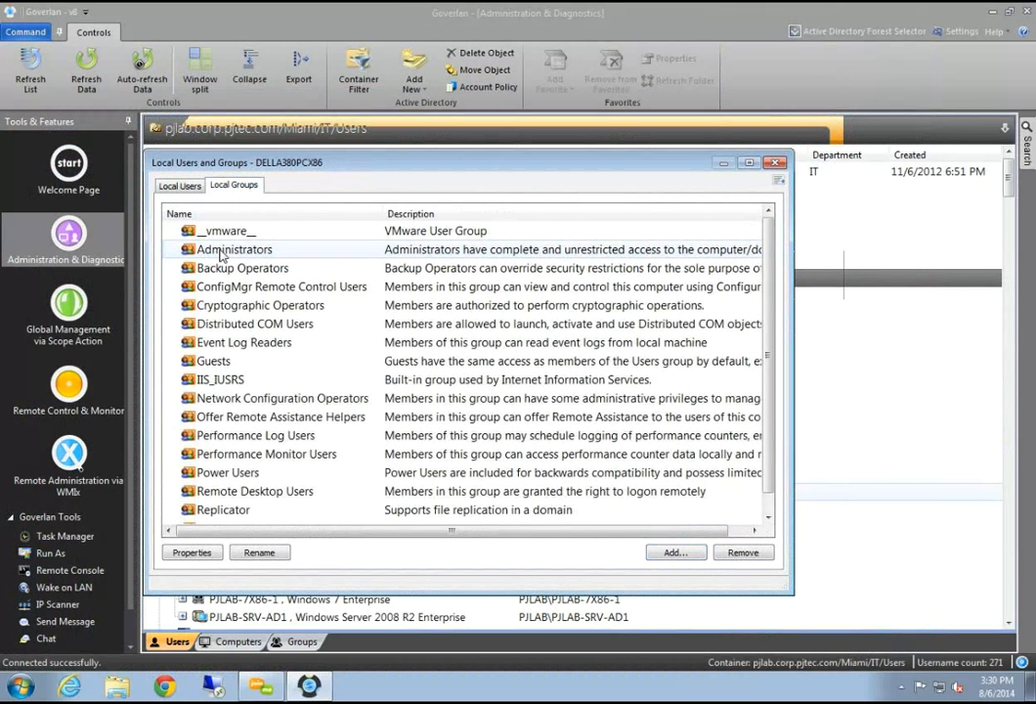
click(222, 252)
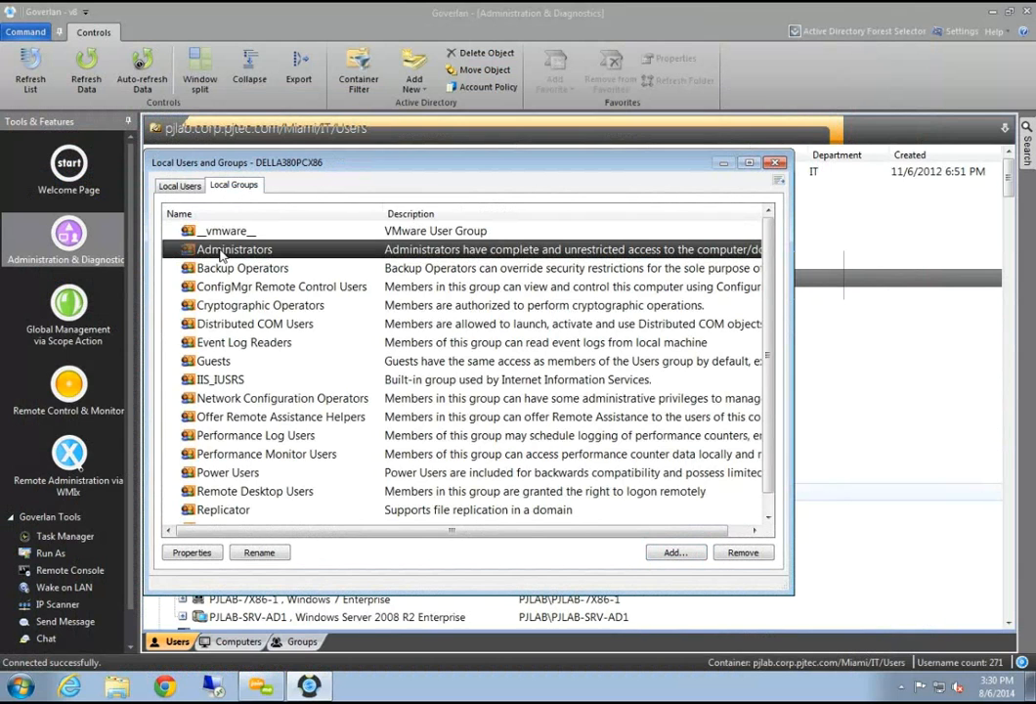
click(179, 185)
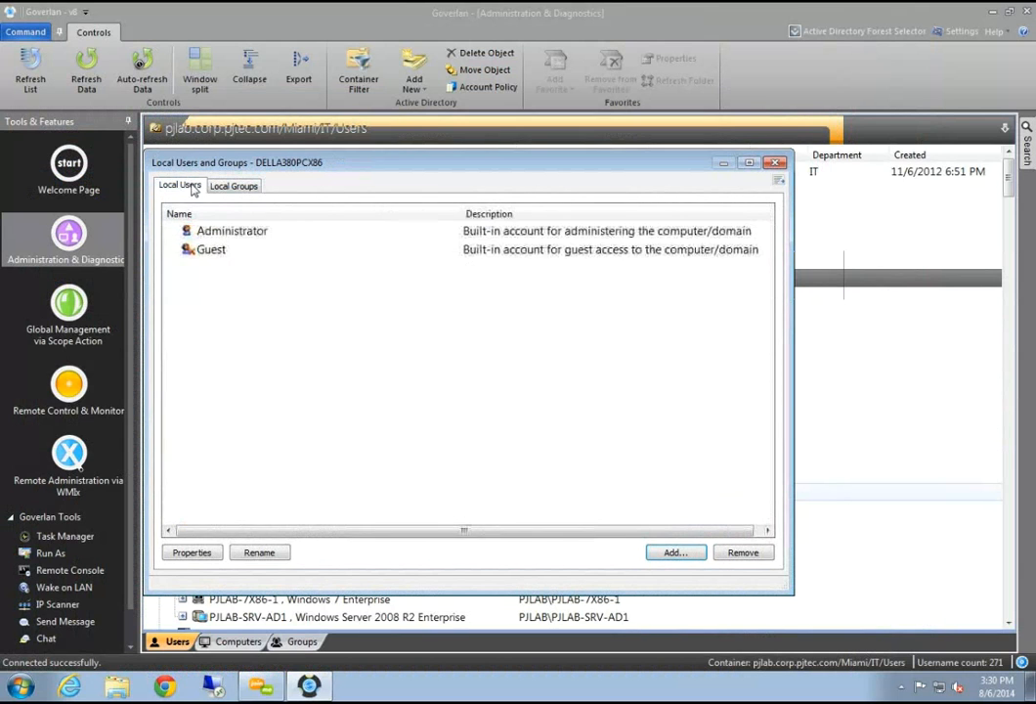
click(240, 185)
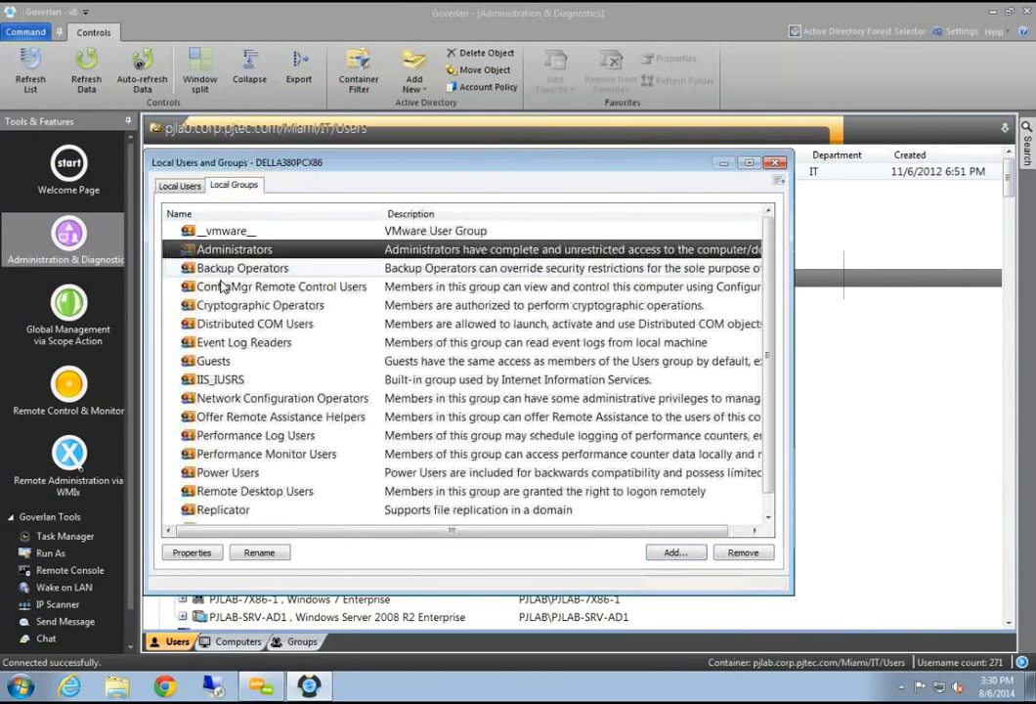
click(192, 552)
click(376, 232)
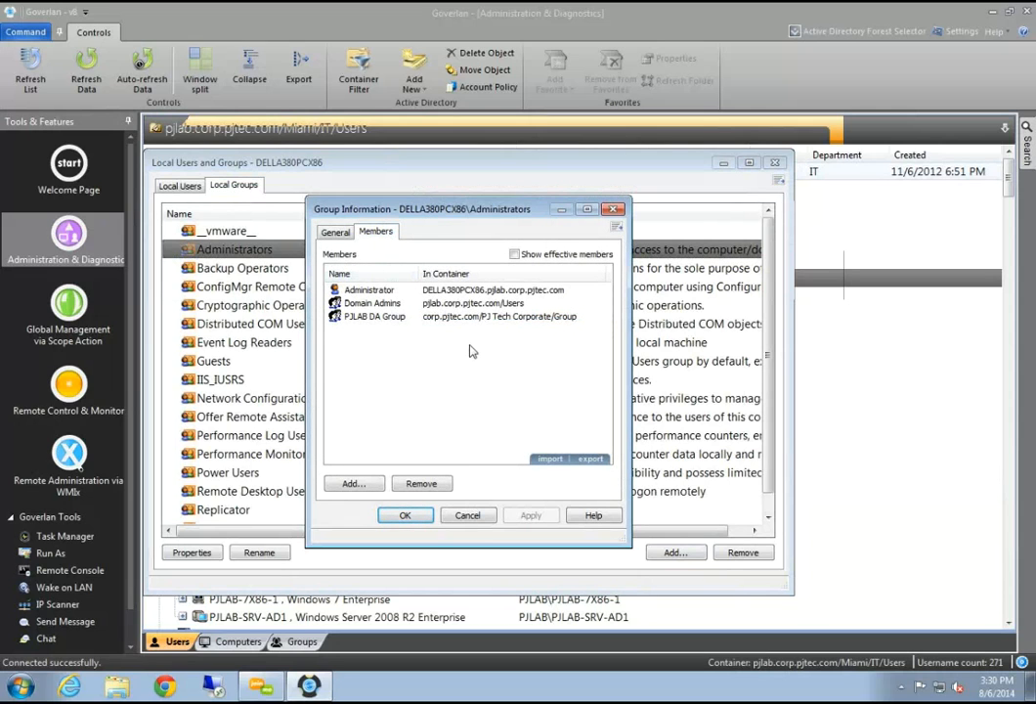
drag(521, 208, 487, 207)
click(582, 211)
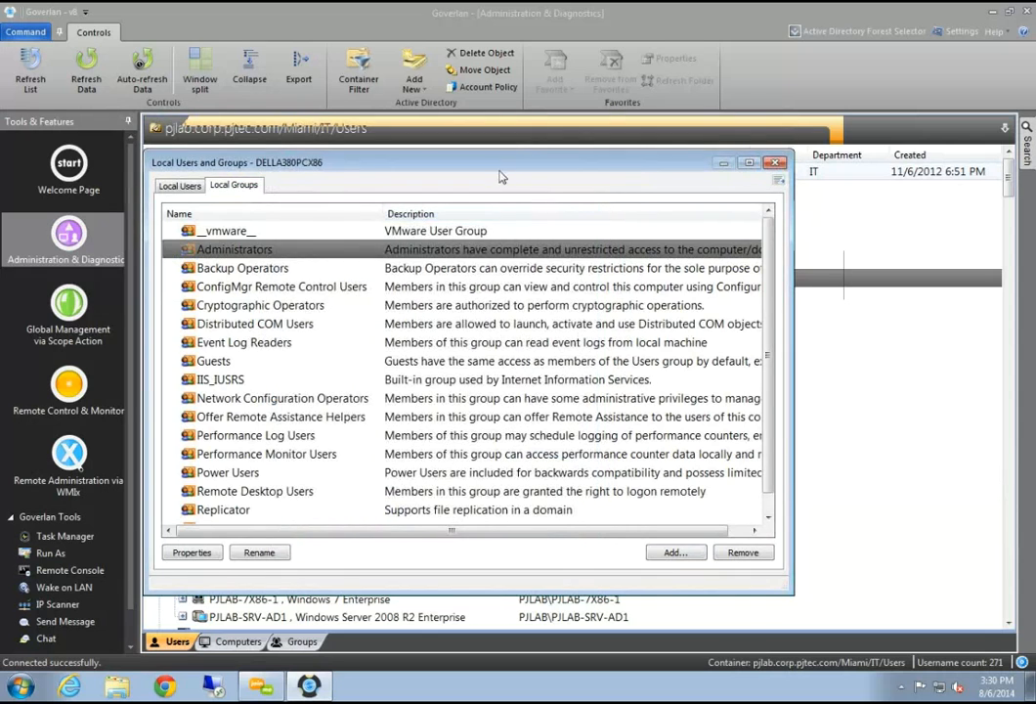
drag(502, 166, 526, 220)
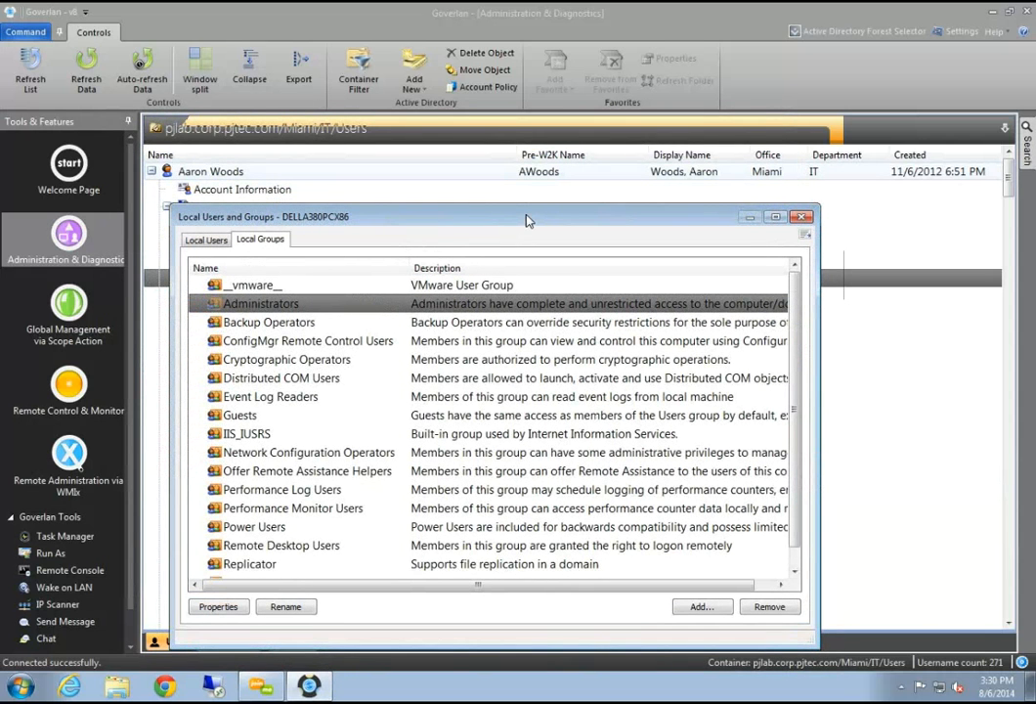
click(803, 217)
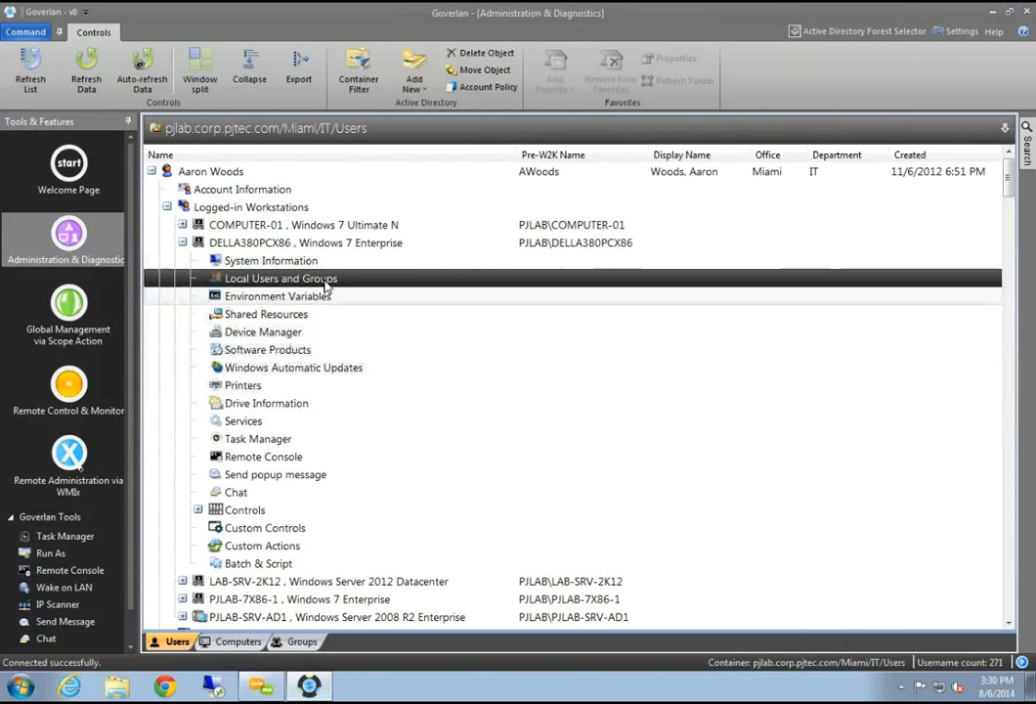
List DELLA380PCX86's installed software, select Java 7 Update 40 and request its removal
click(340, 350)
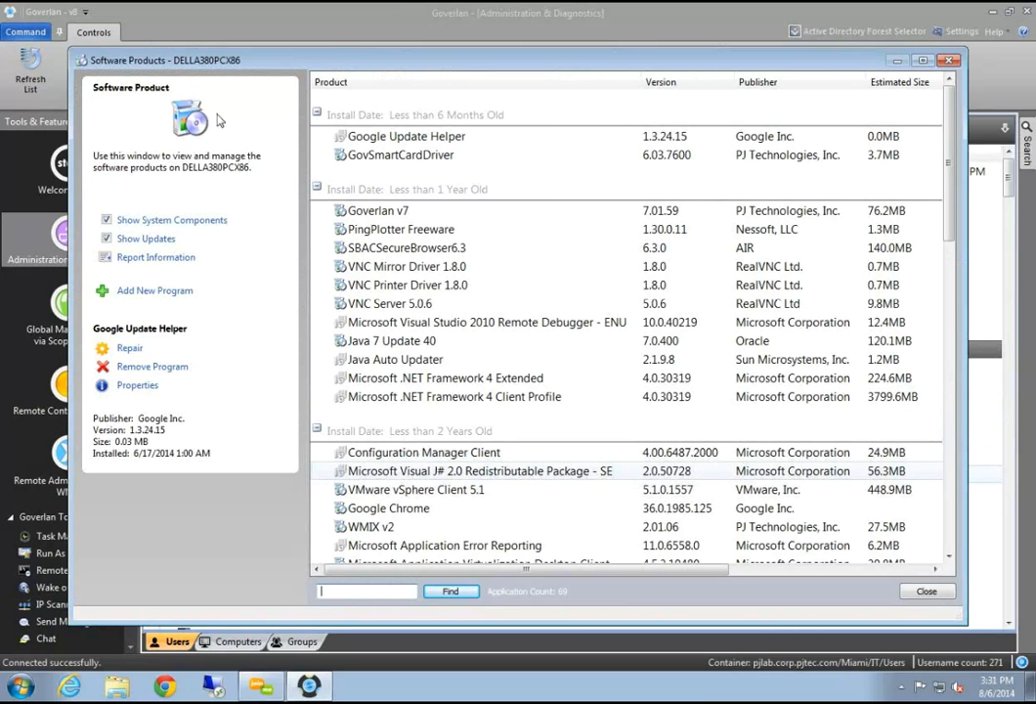
drag(233, 62, 272, 106)
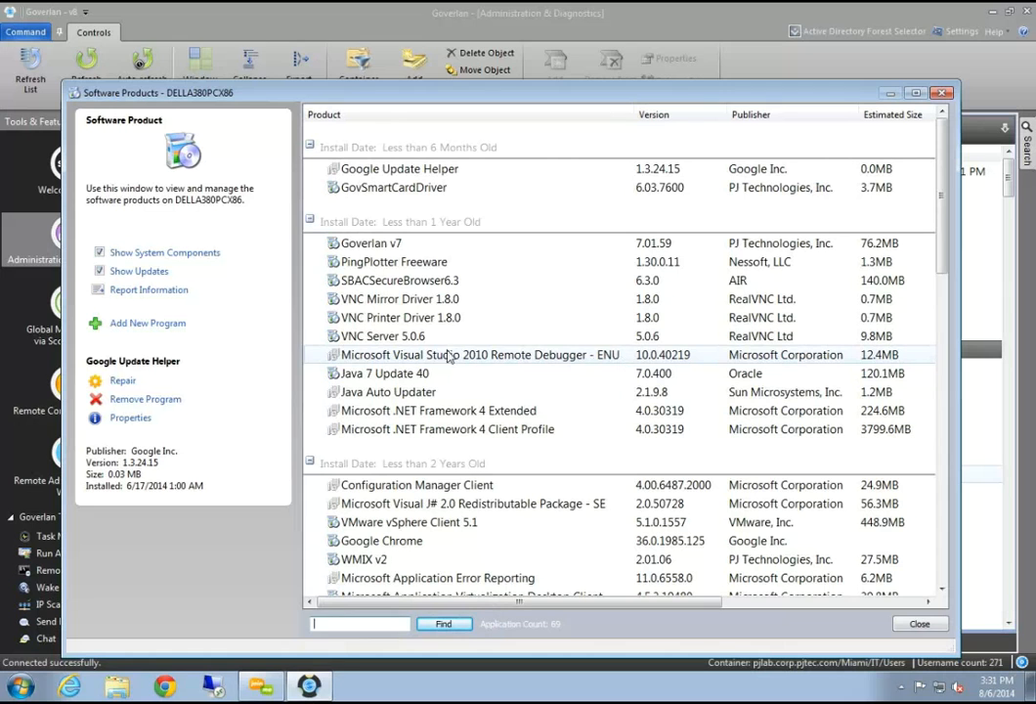
click(435, 391)
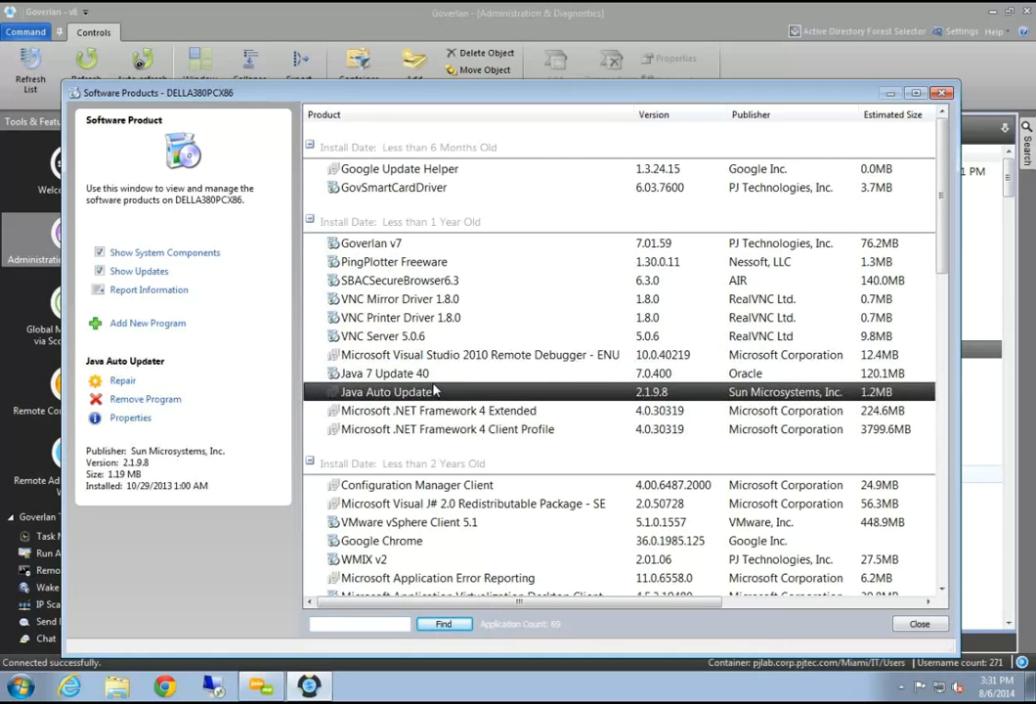
click(435, 379)
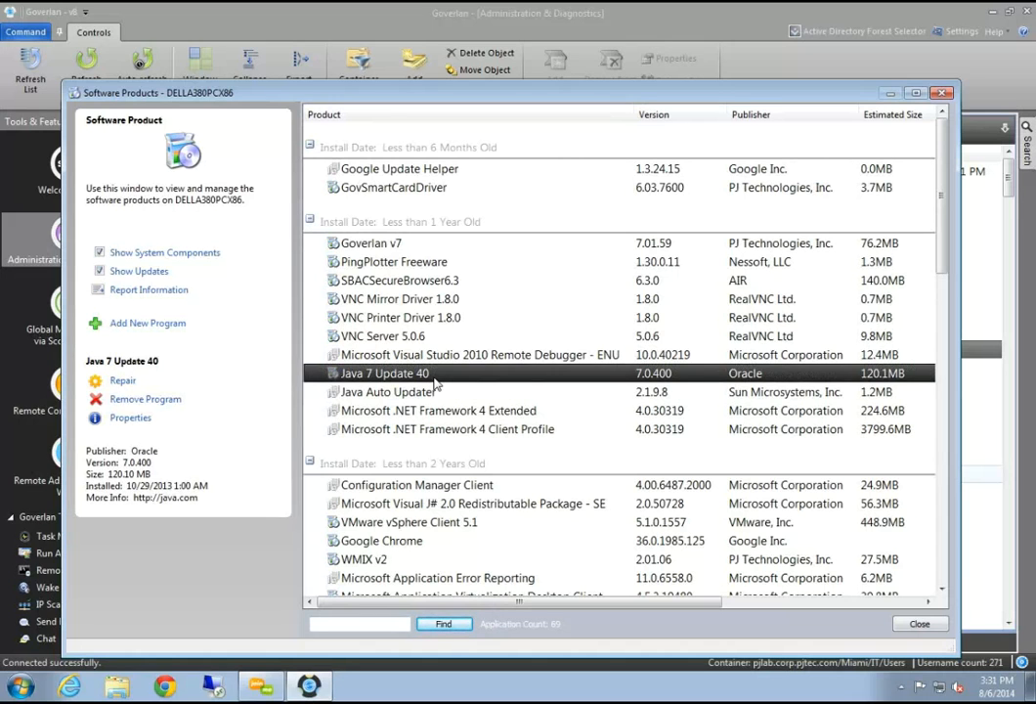
click(151, 403)
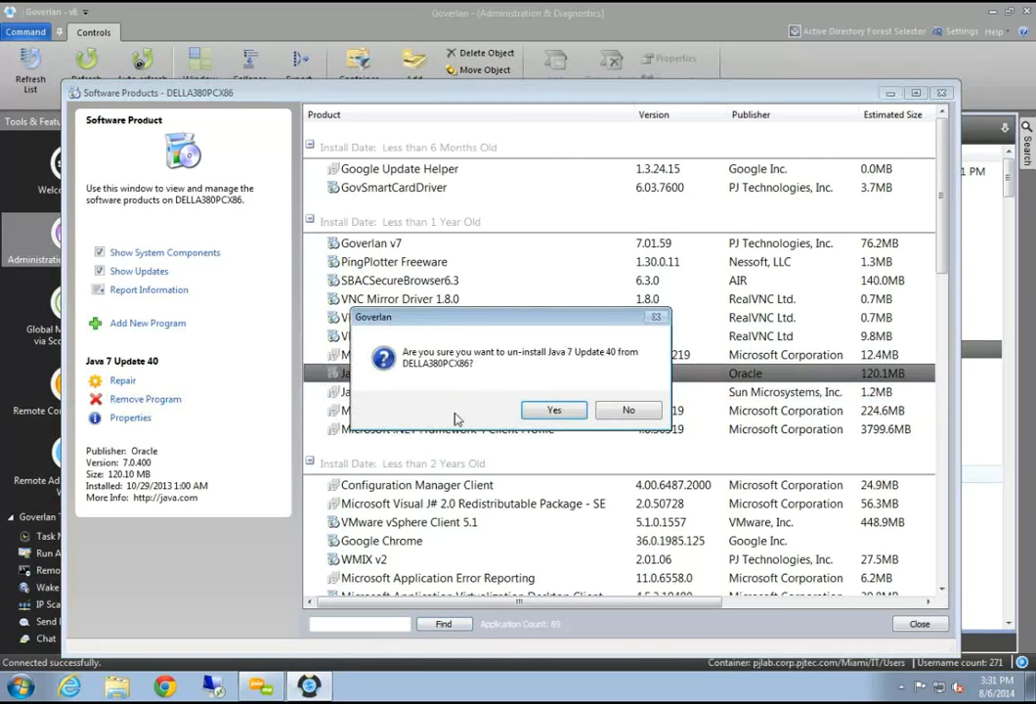
Confirm the Java 7 Update 40 uninstall and dismiss the completion message
click(553, 411)
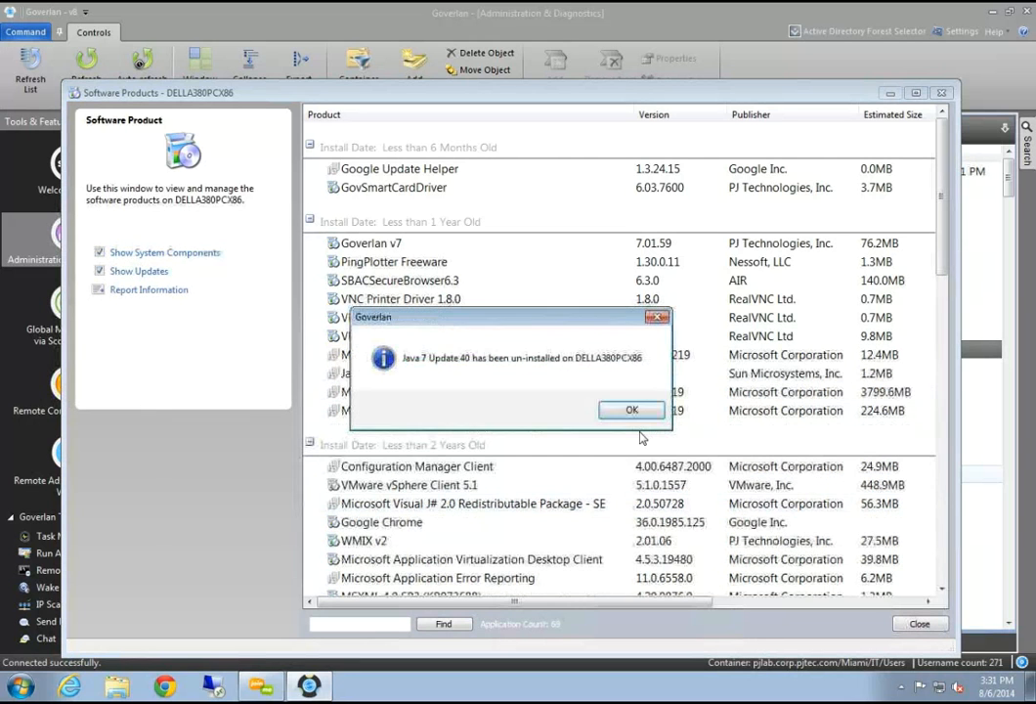
click(637, 410)
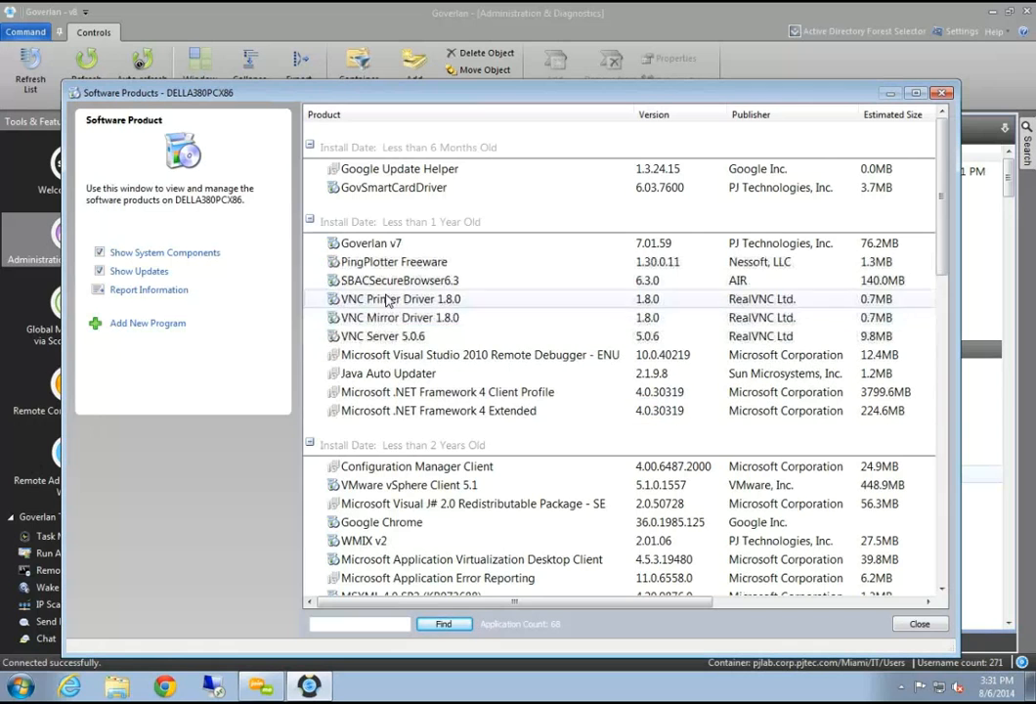
Open the Installation Packages Manager from Add New Program and start a new package
click(136, 335)
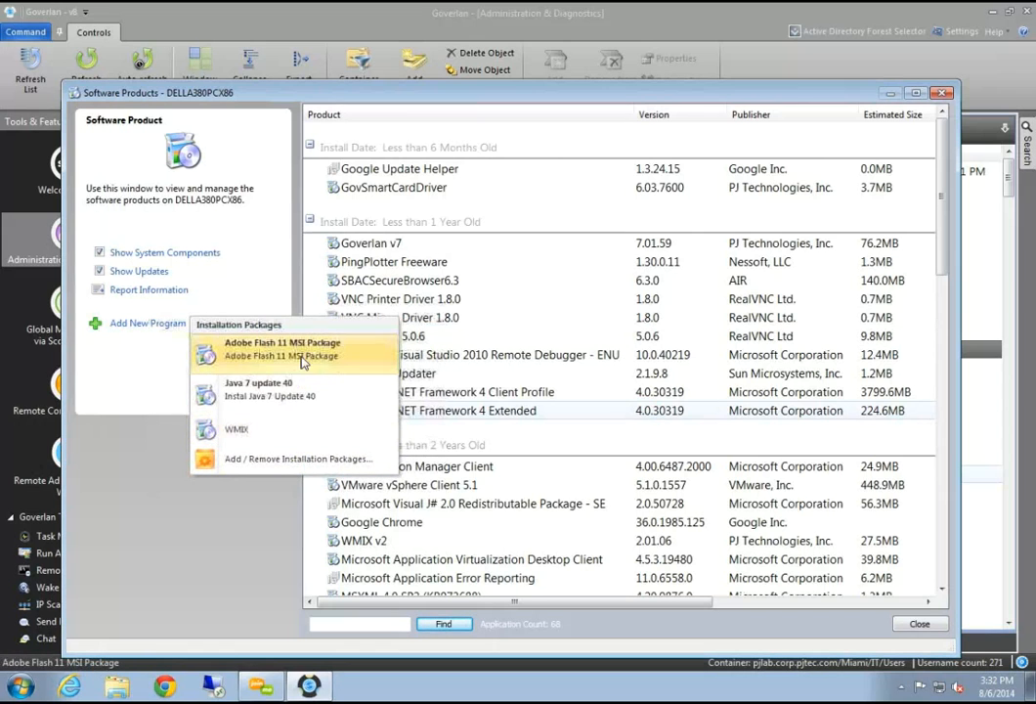
click(307, 460)
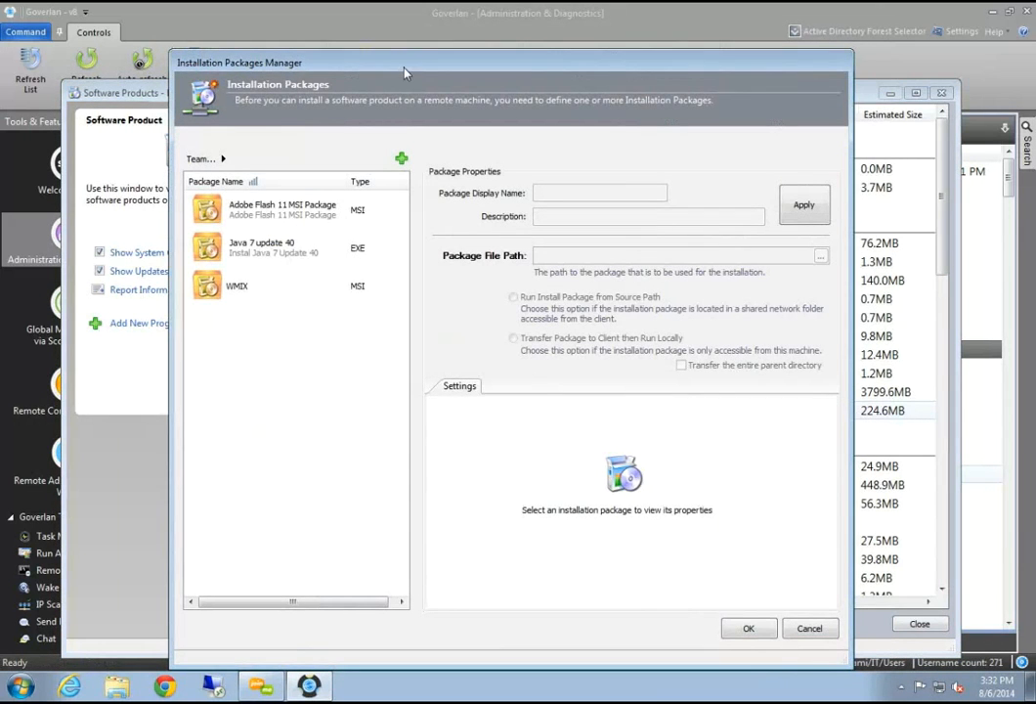
drag(406, 74, 382, 74)
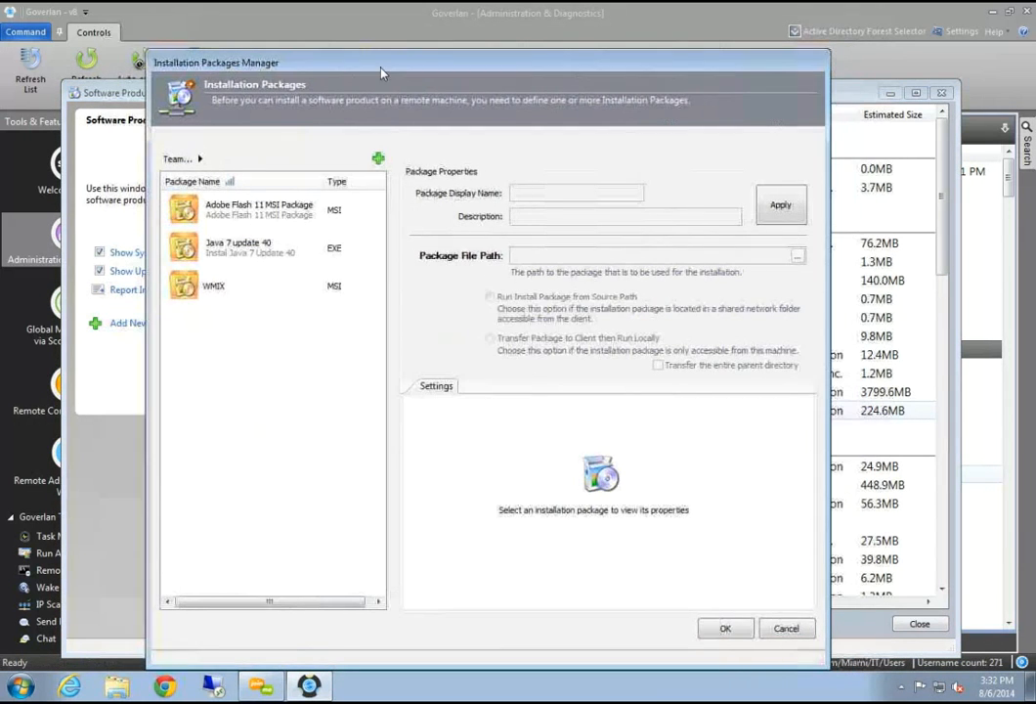
click(378, 160)
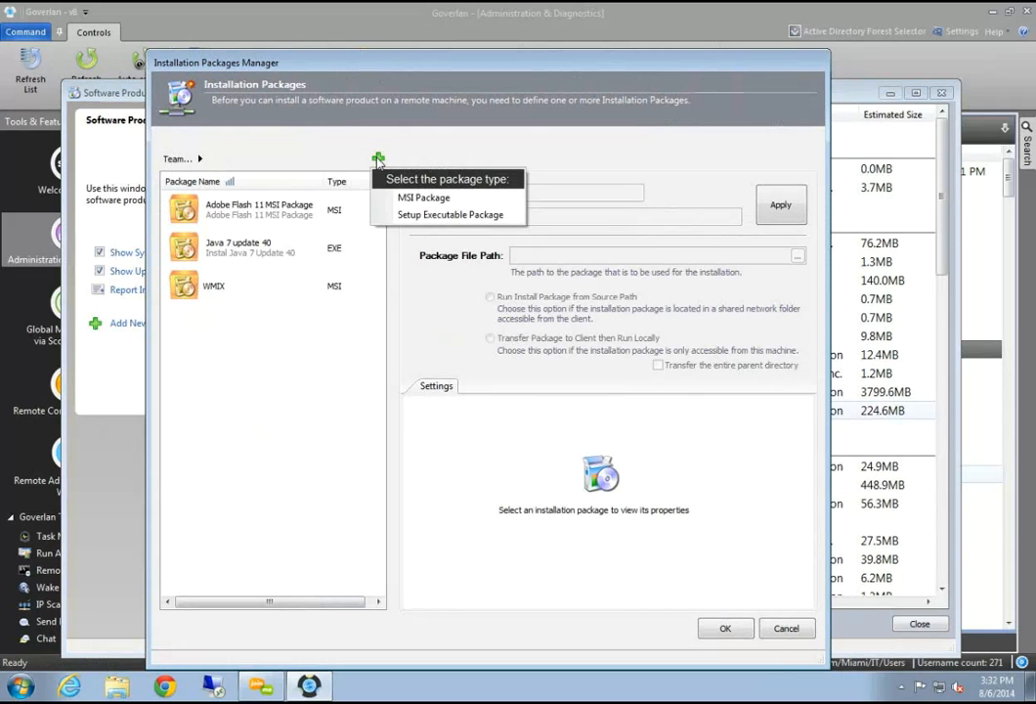
Create a setup executable package named 'Java 7 Update 56' pointing to jre-7u67-windows-i586.exe
click(449, 214)
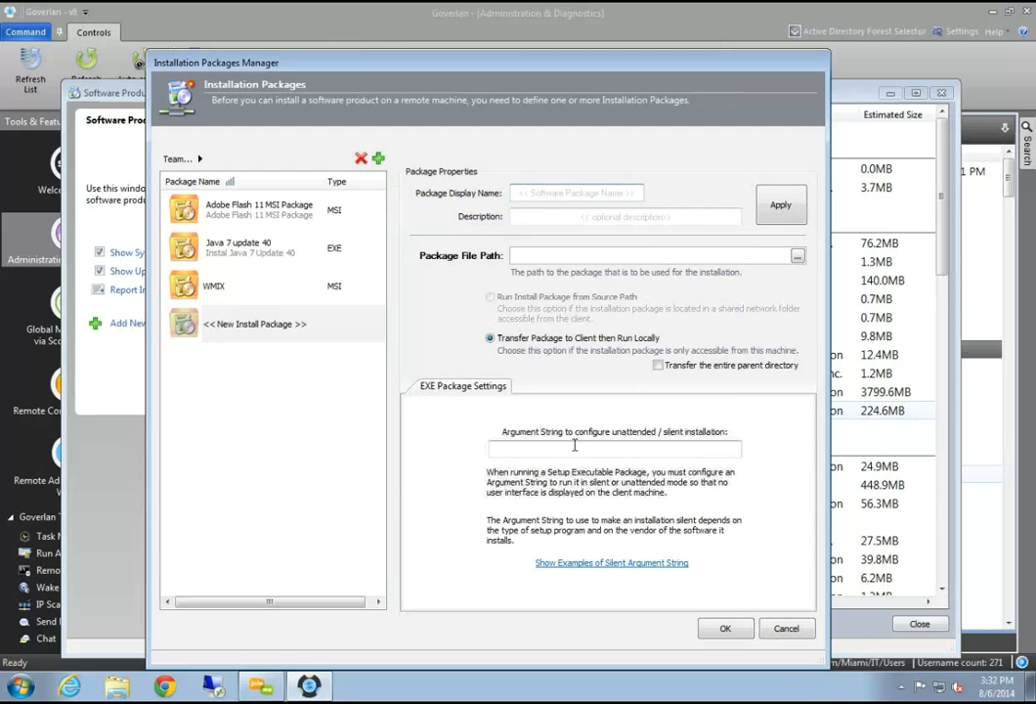
click(535, 192)
text(Java)
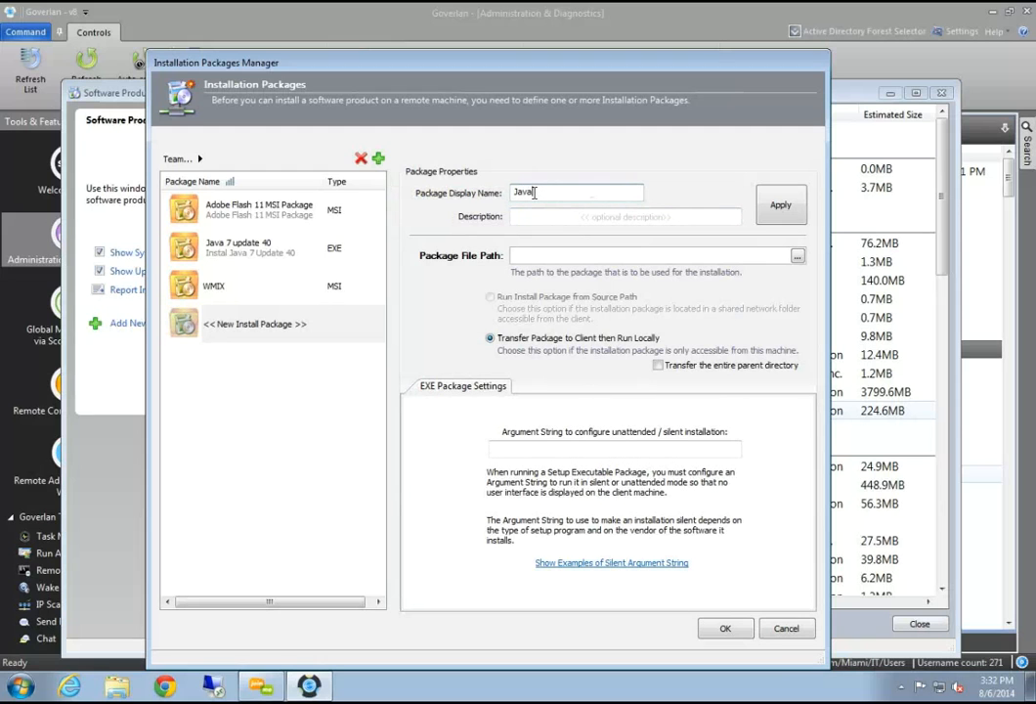
text( 7 Update 56)
click(581, 220)
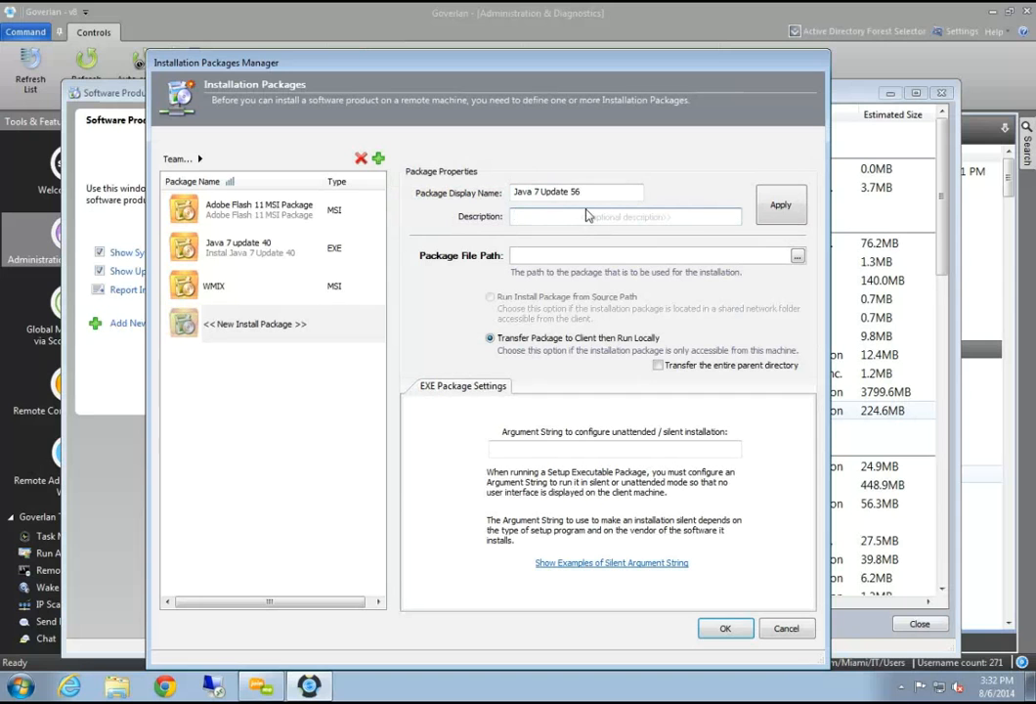
click(528, 256)
click(798, 255)
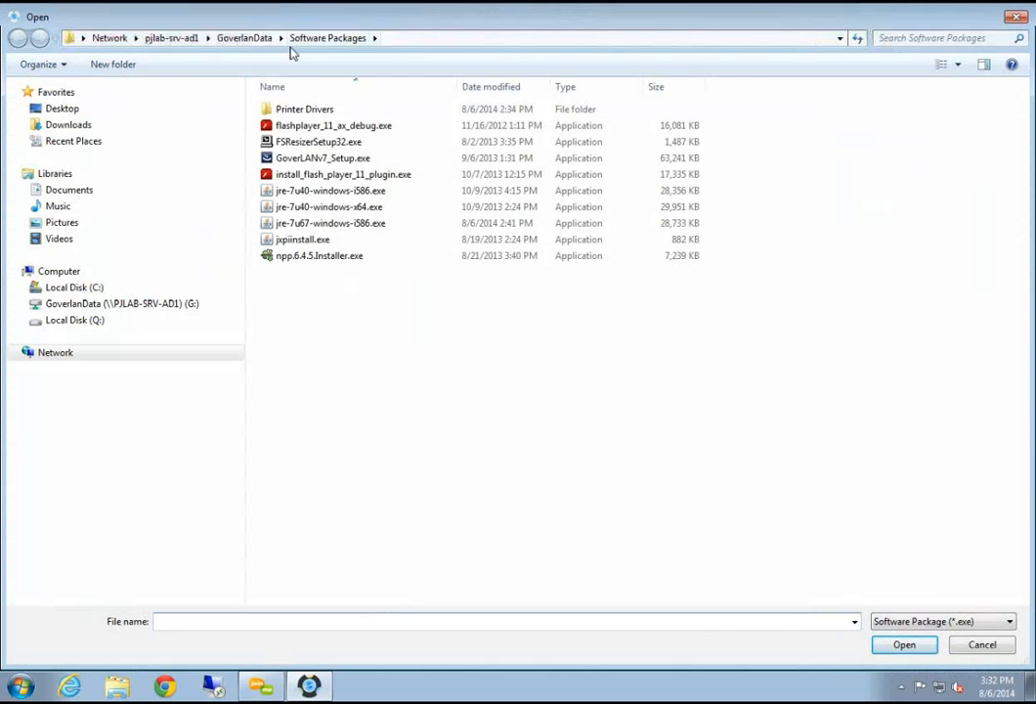
click(310, 225)
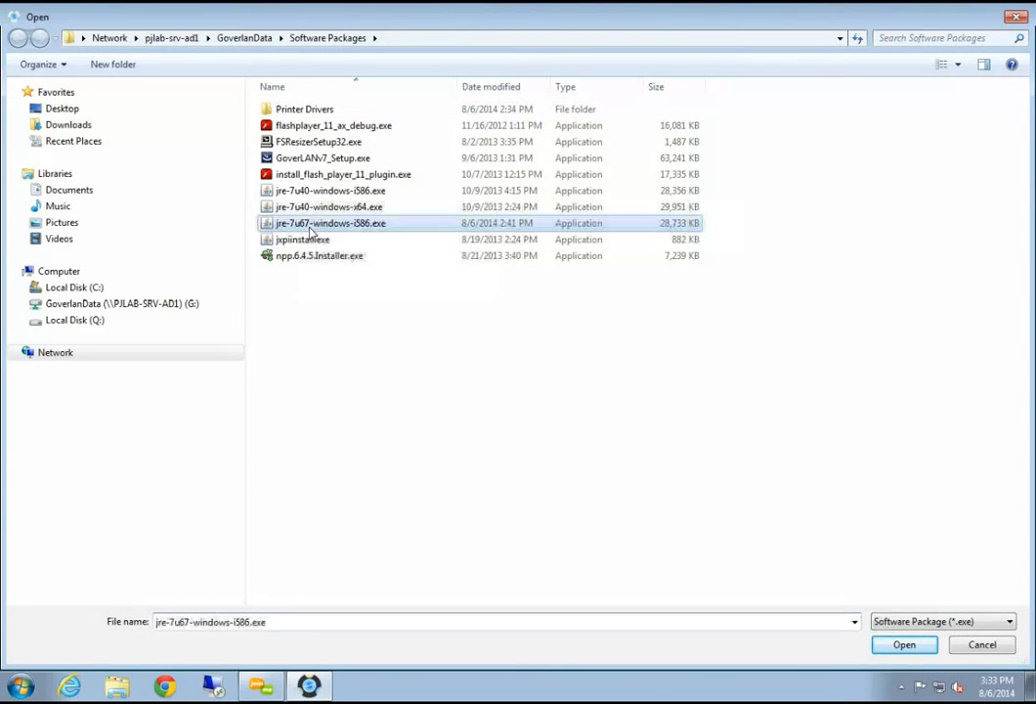
click(903, 646)
Correct the package display name to 'Java 7 Update 67'
click(601, 190)
key(BackSpace)
key(BackSpace)
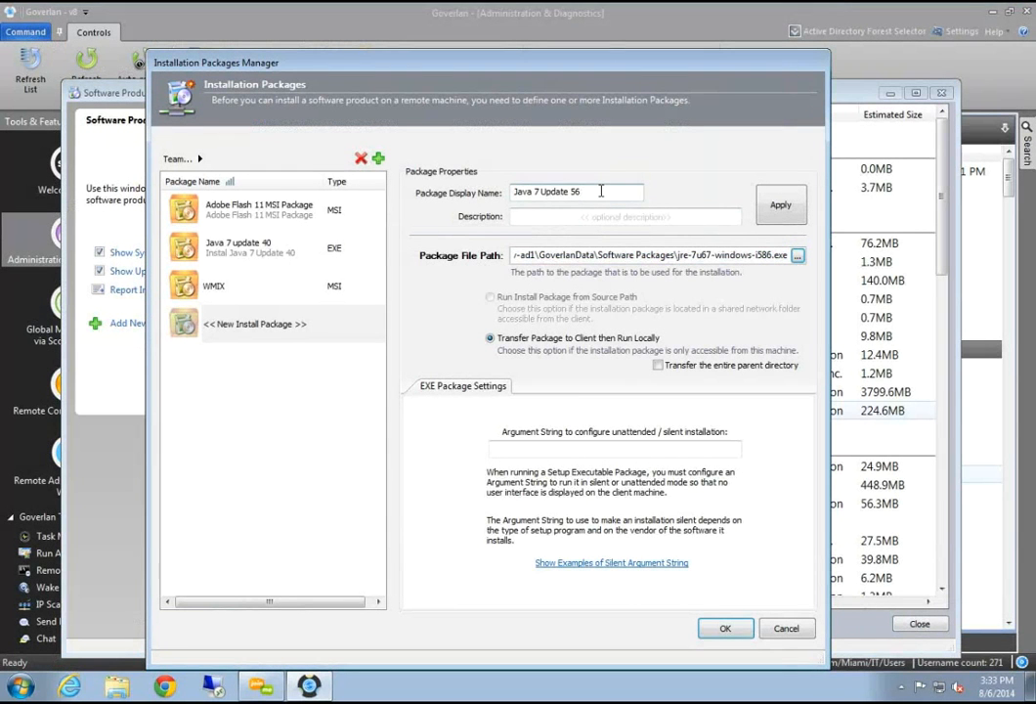
text(67)
drag(591, 255, 779, 271)
click(690, 256)
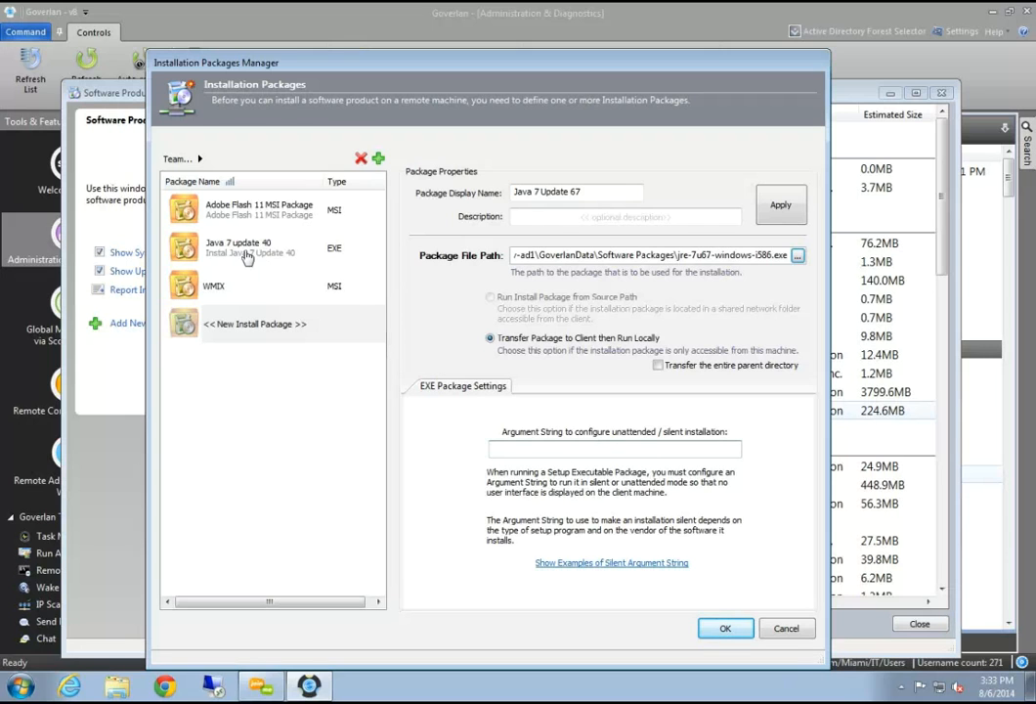
Apply the package, copy Java 7 update 40's silent arguments into it, and save
click(763, 220)
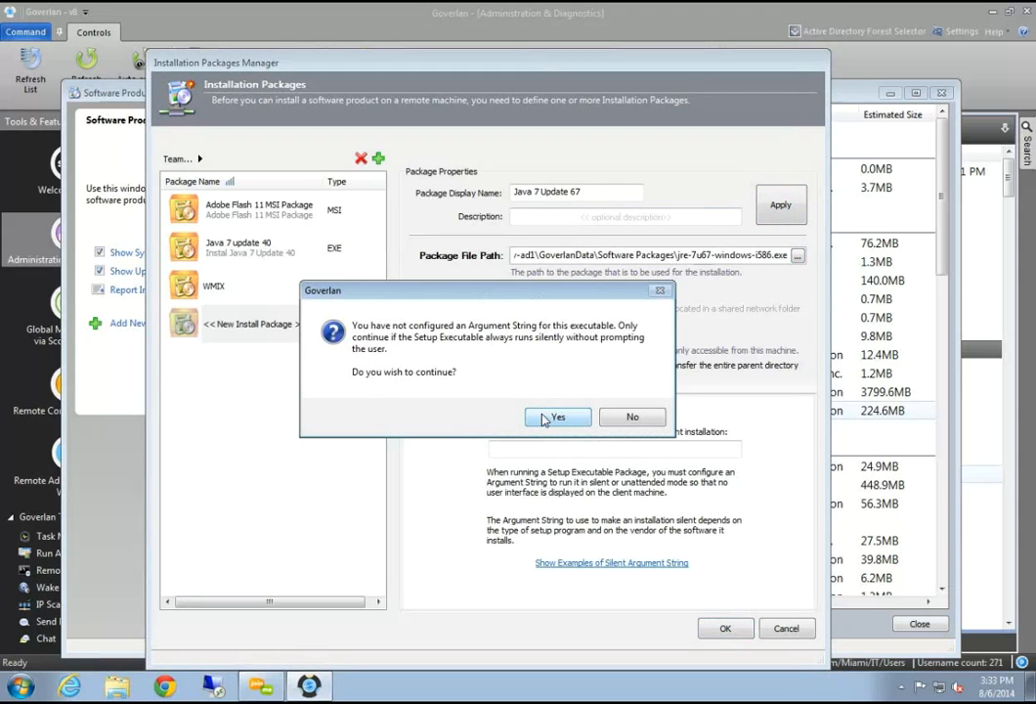
click(545, 420)
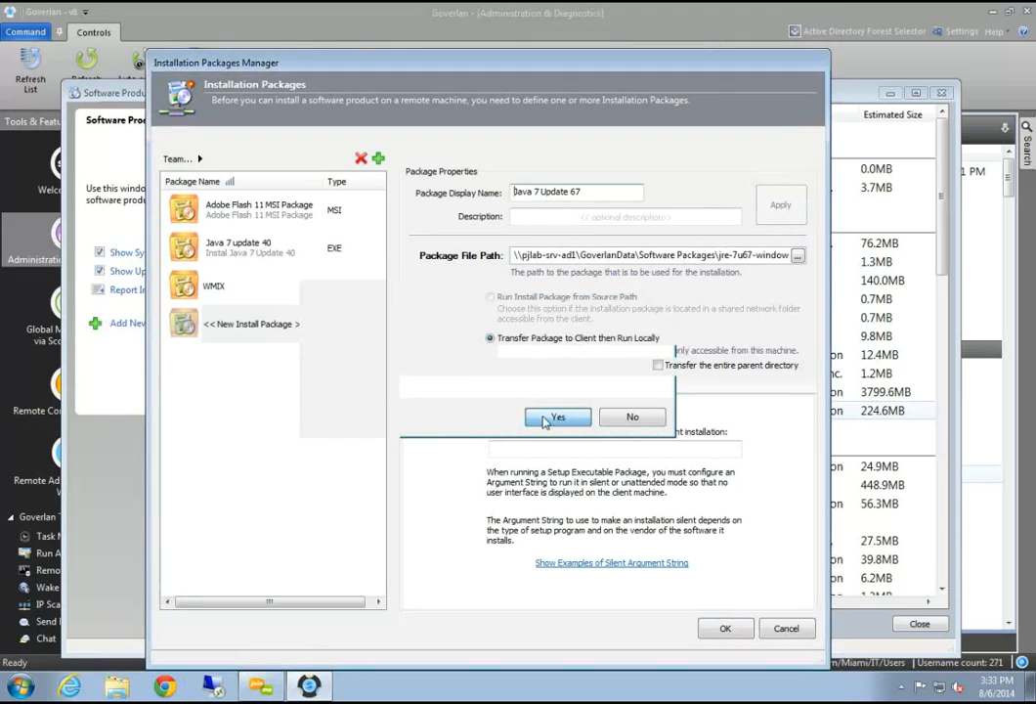
click(266, 251)
drag(740, 448, 418, 447)
key(ctrl+c)
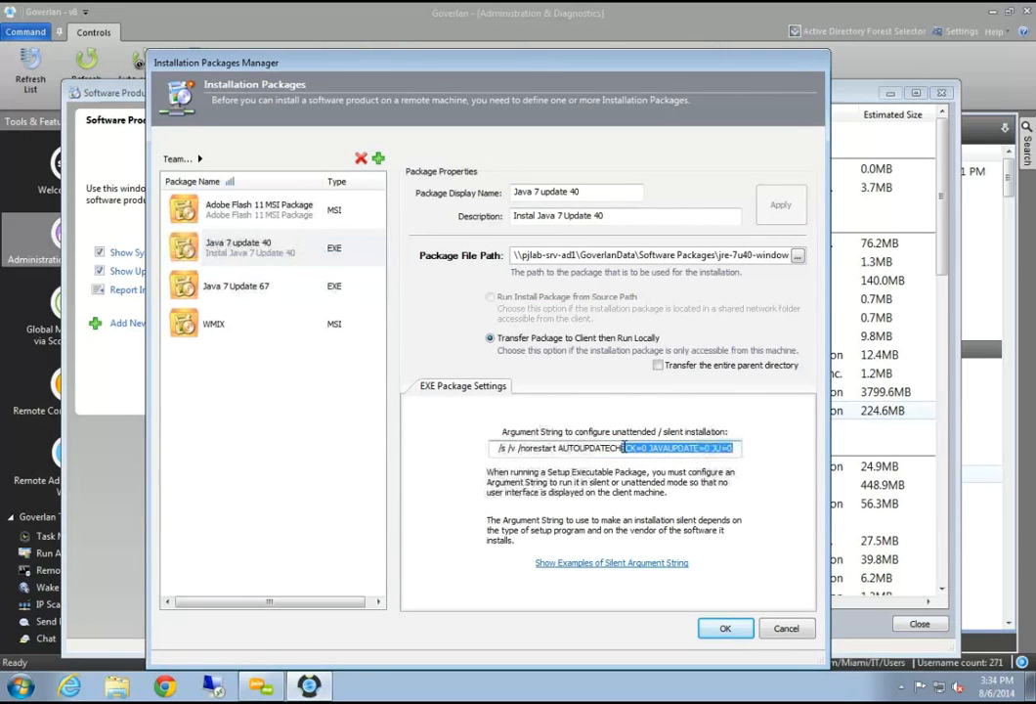
click(247, 289)
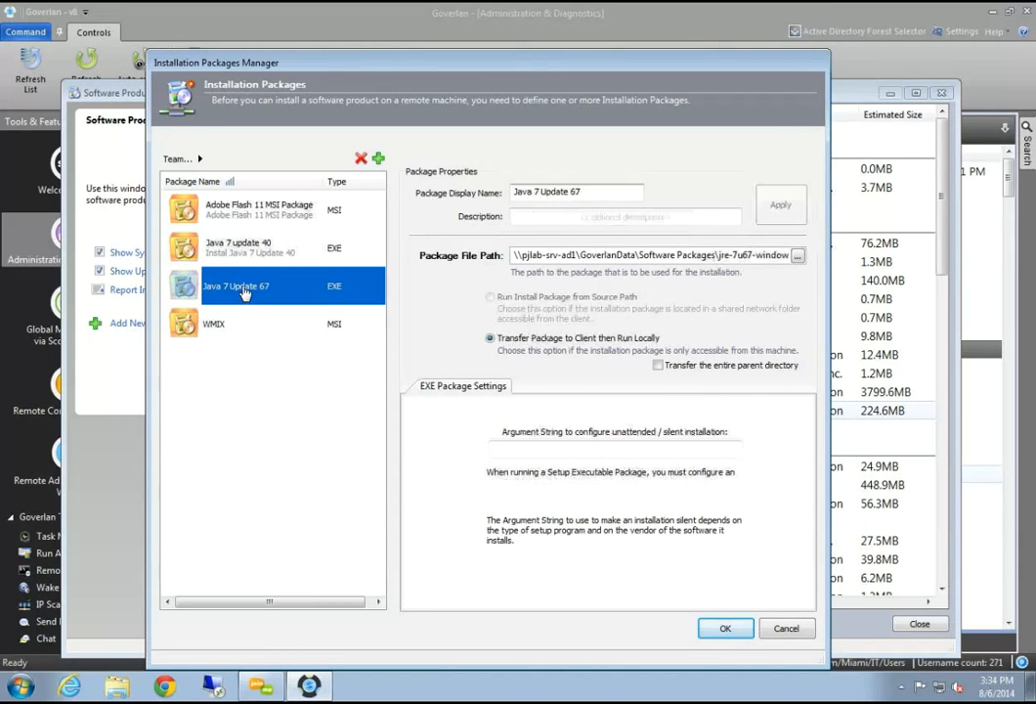
click(578, 447)
key(ctrl+v)
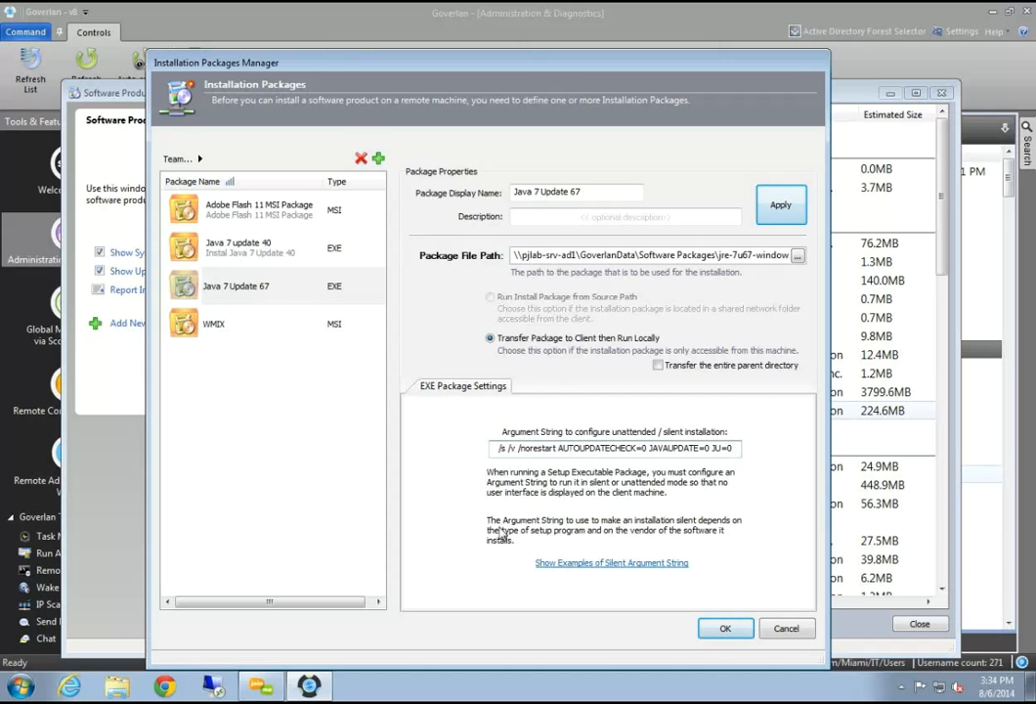
click(725, 631)
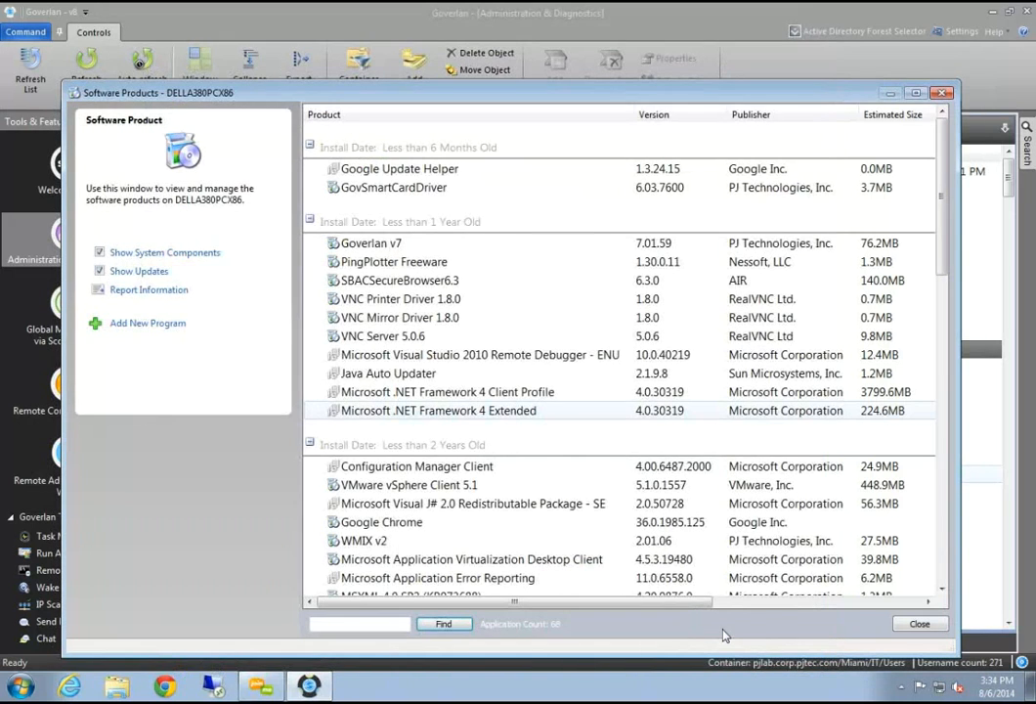
Install the Java 7 Update 67 package on DELLA380PCX86 from Add New Program
click(168, 329)
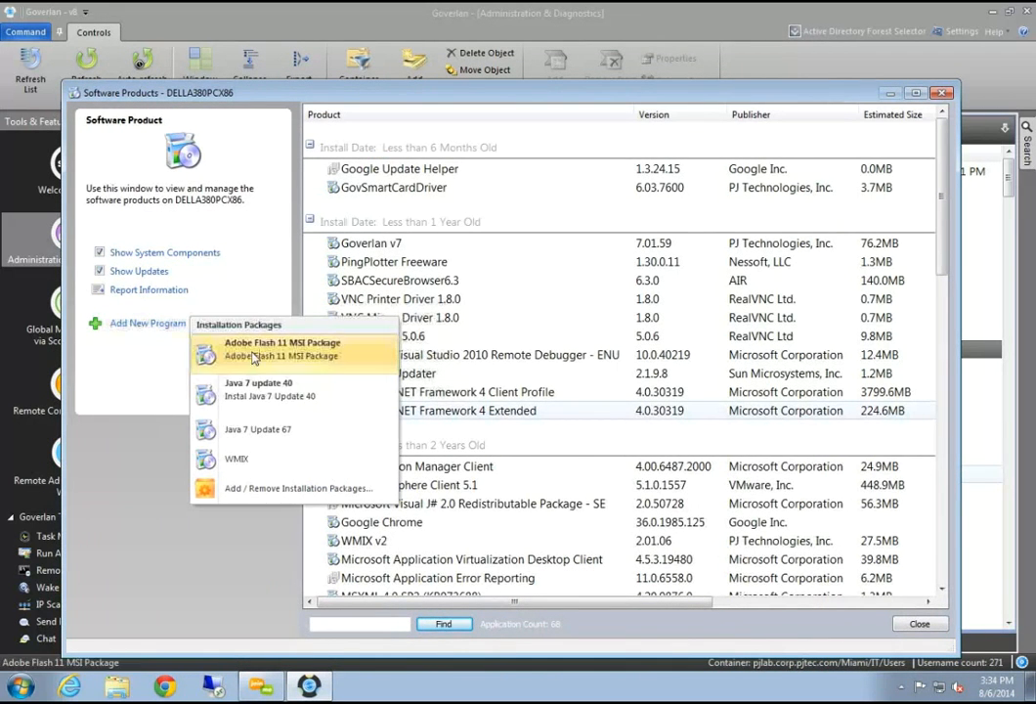
click(268, 431)
click(530, 410)
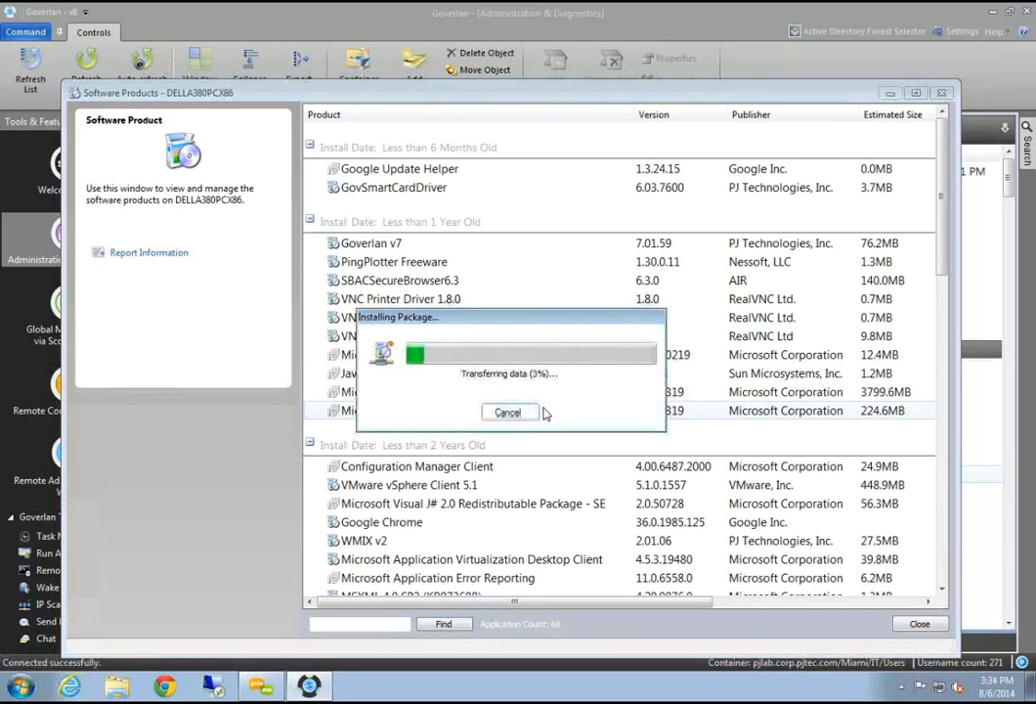
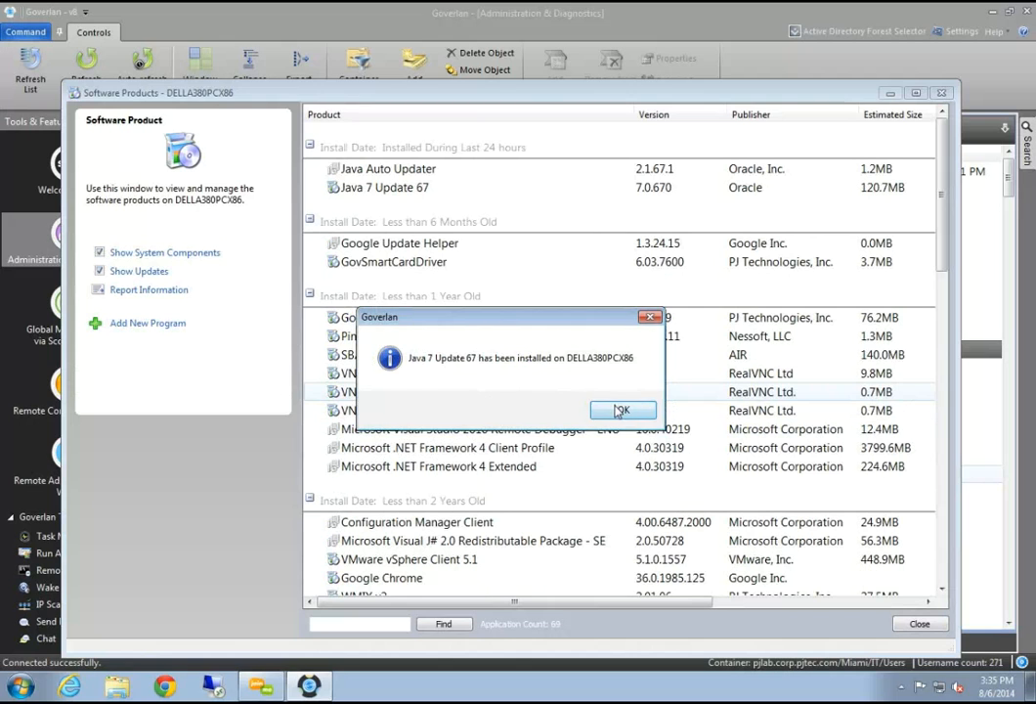
Dismiss the Java install message and browse installed products like GovSmartCardDriver and VNC Mirror Driver 1.8.0
click(620, 410)
click(352, 188)
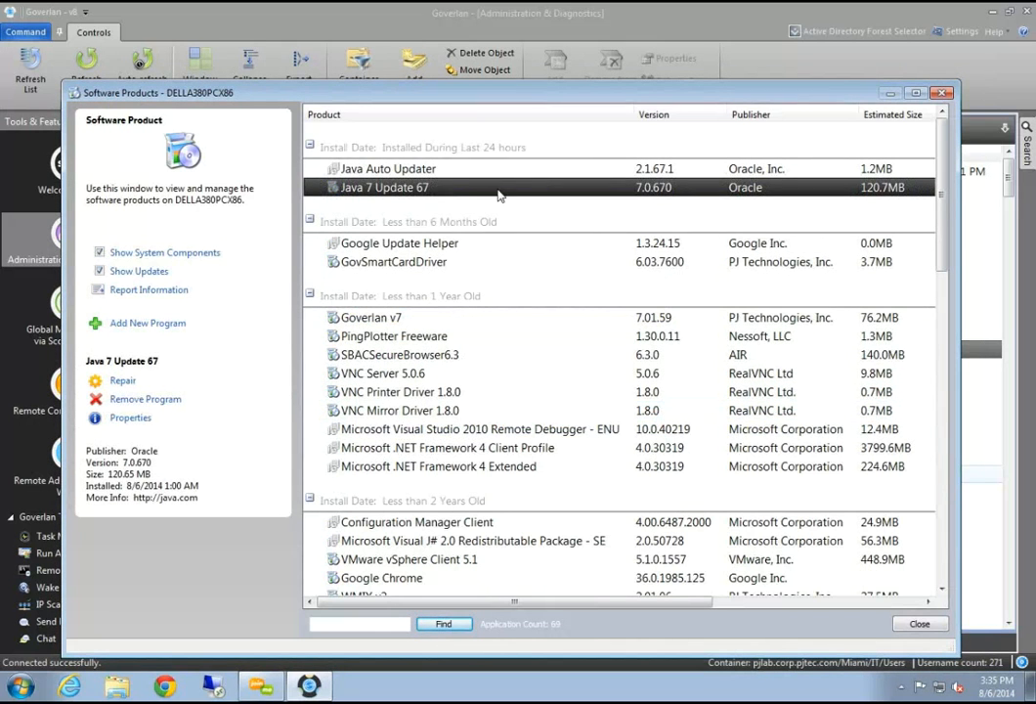
click(364, 262)
click(386, 350)
click(391, 411)
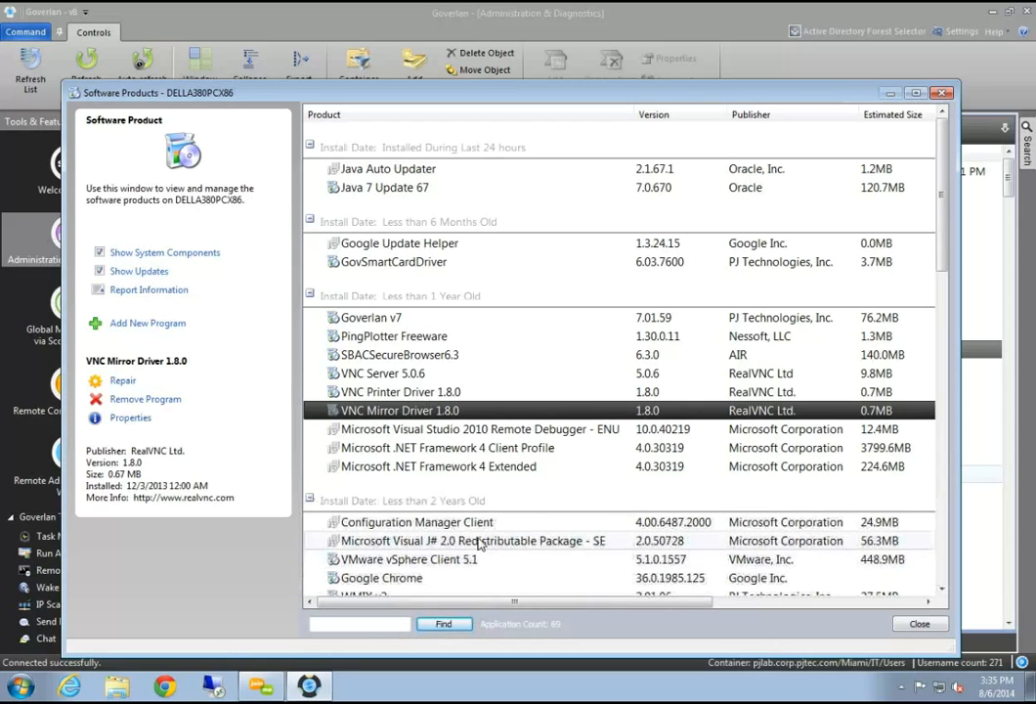
Hide updates and system components from the software list, then close the Software Products window
click(102, 272)
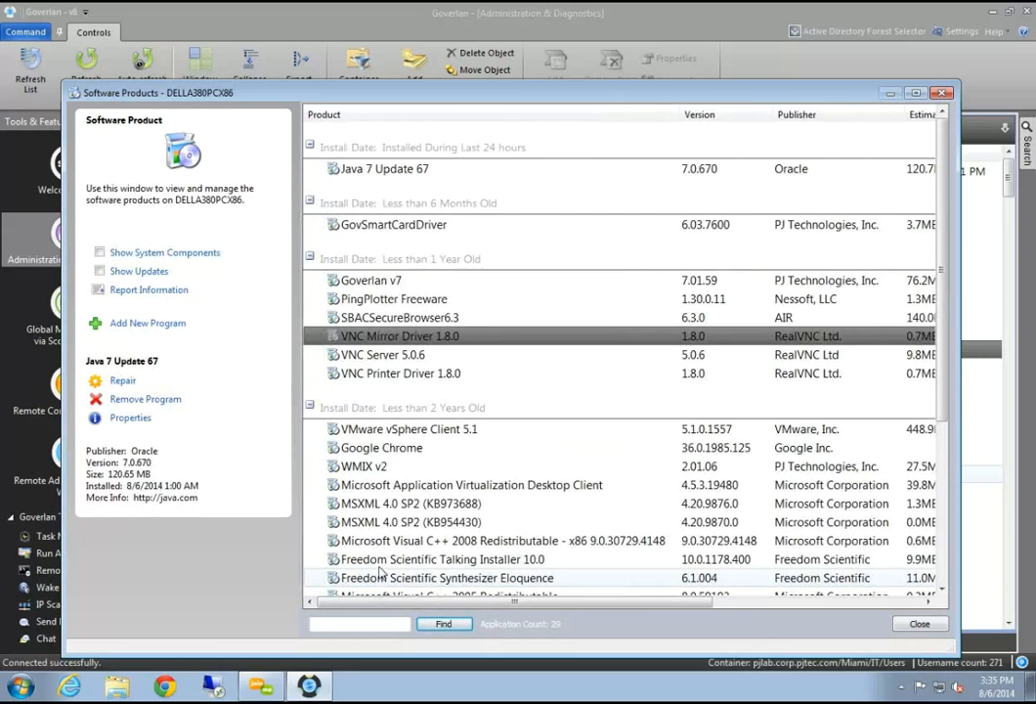
click(448, 466)
scroll(458, 529, down, 5)
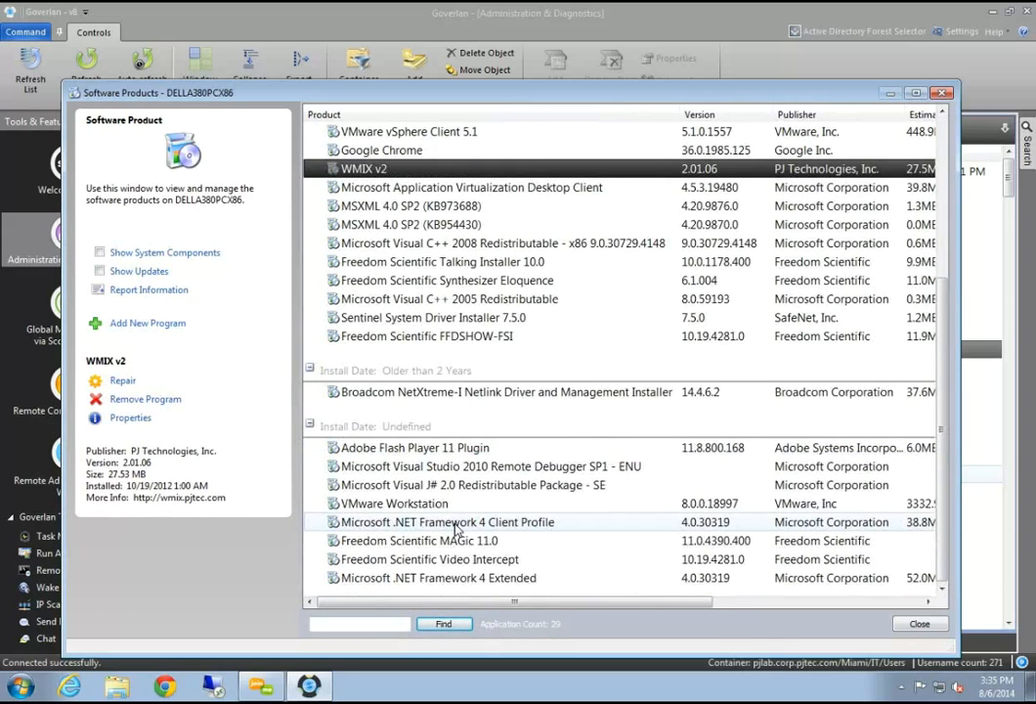
scroll(455, 529, up, 5)
drag(461, 93, 404, 222)
click(882, 224)
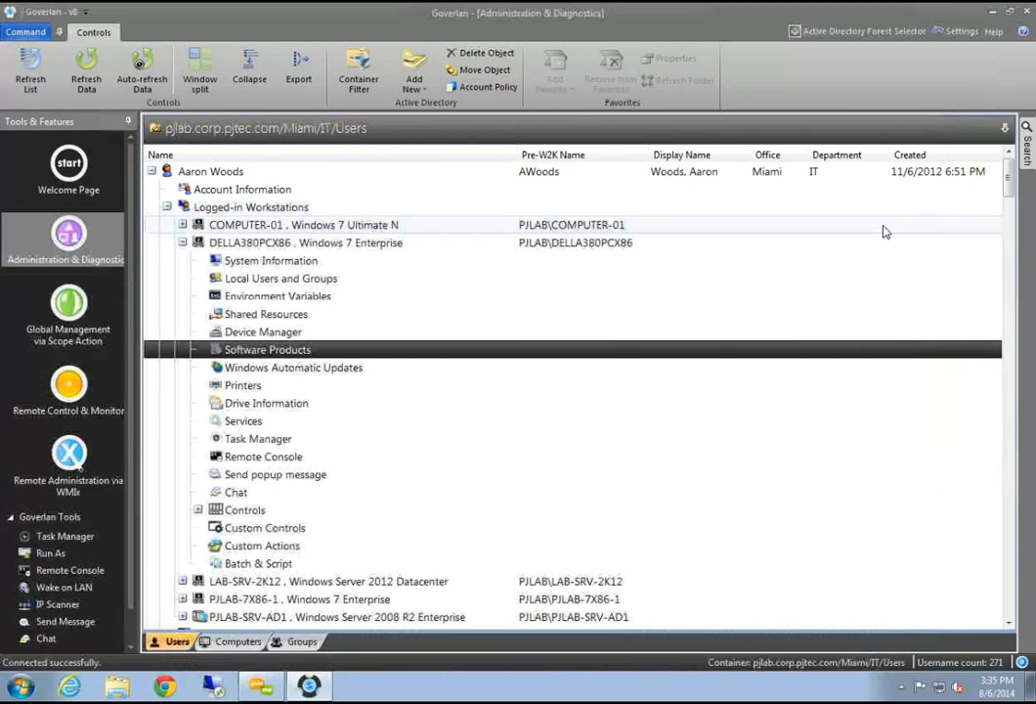
Open Windows Automatic Updates for DELLA380PCX86 and review its update history
click(276, 371)
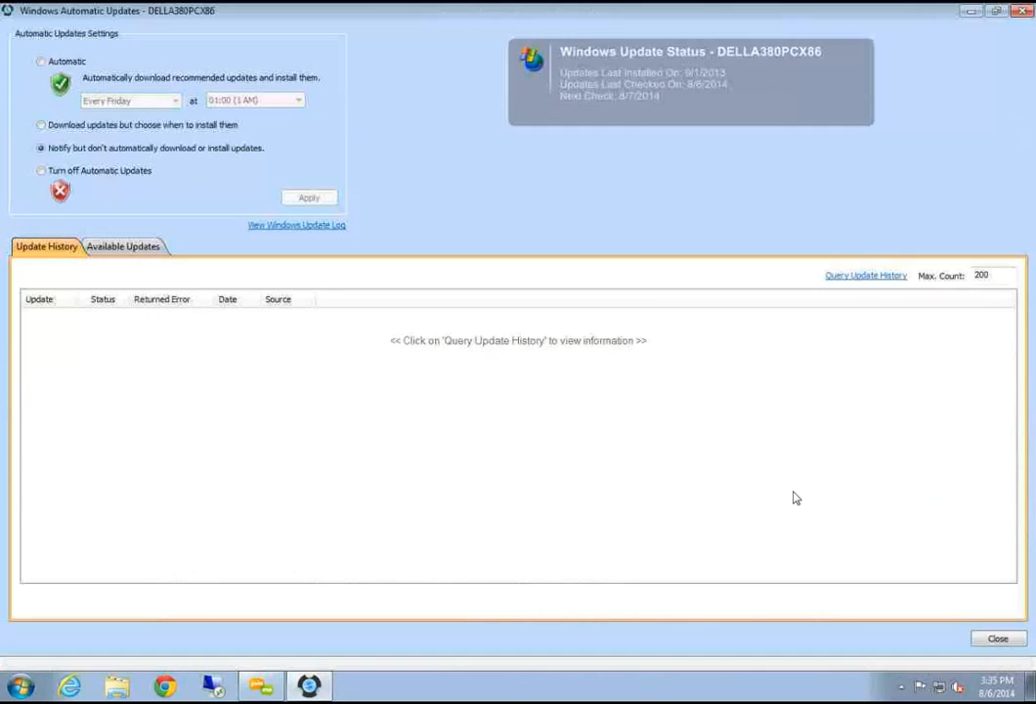
double_click(277, 14)
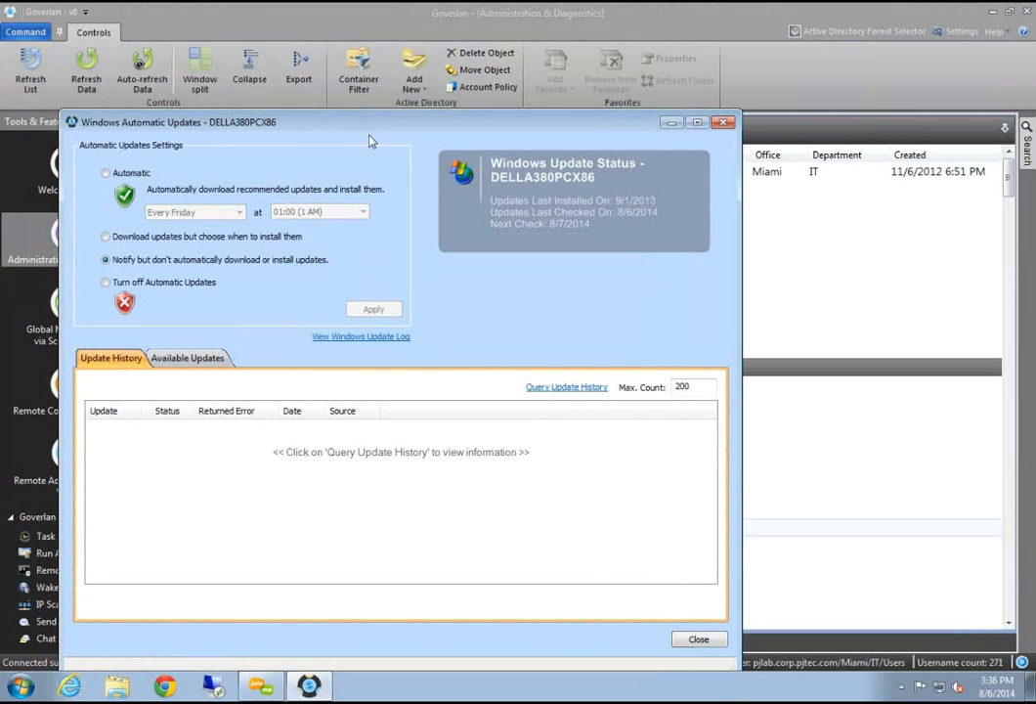
drag(405, 120, 355, 112)
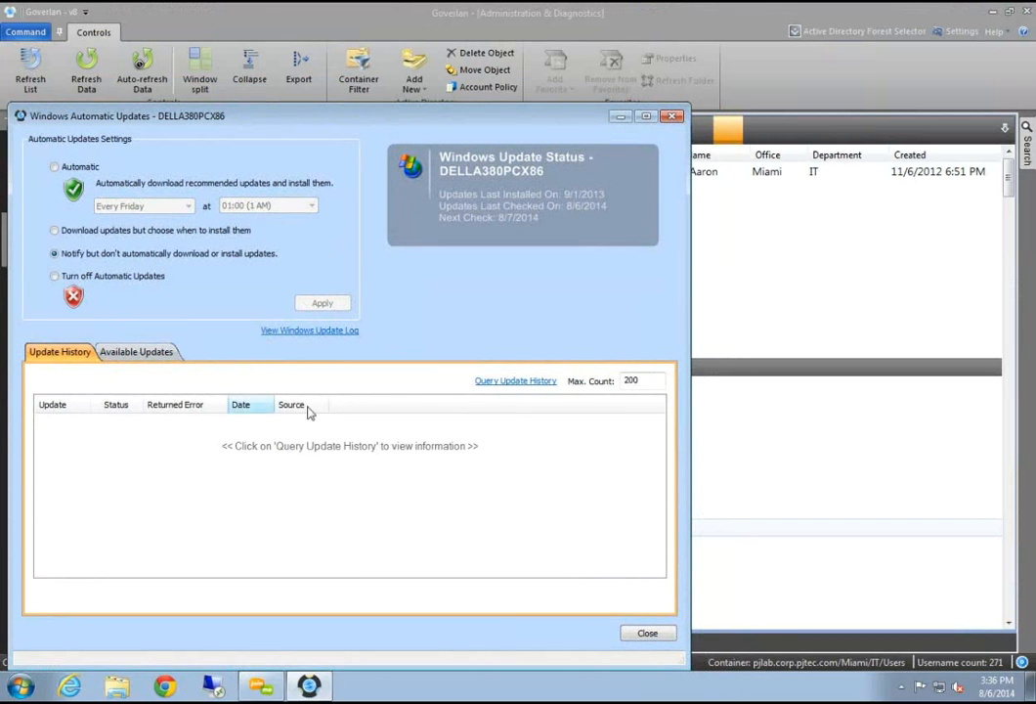
click(493, 381)
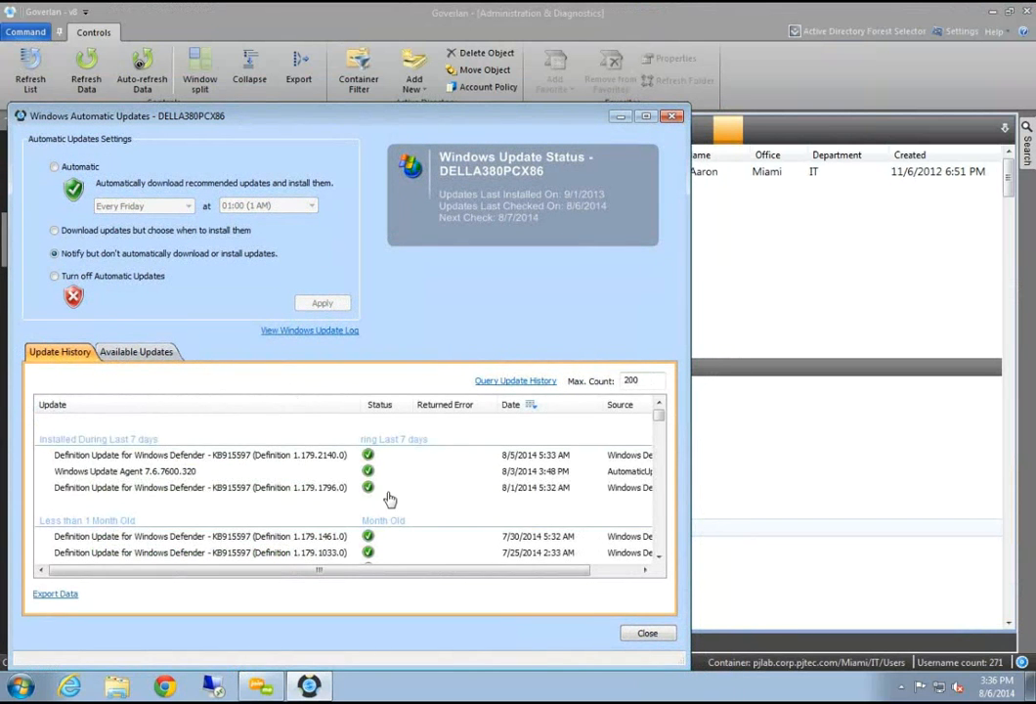
click(283, 489)
scroll(281, 493, down, 5)
scroll(282, 492, down, 5)
scroll(282, 492, up, 8)
scroll(282, 492, down, 5)
scroll(282, 493, up, 10)
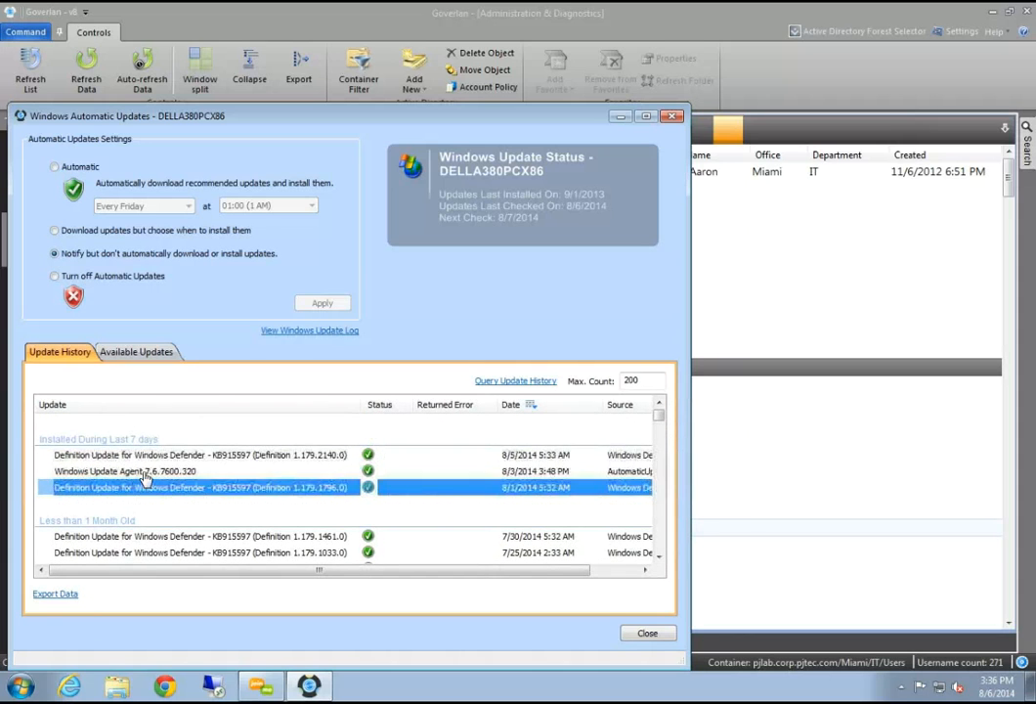
Check Available Updates for new updates, then close the updates window
click(137, 351)
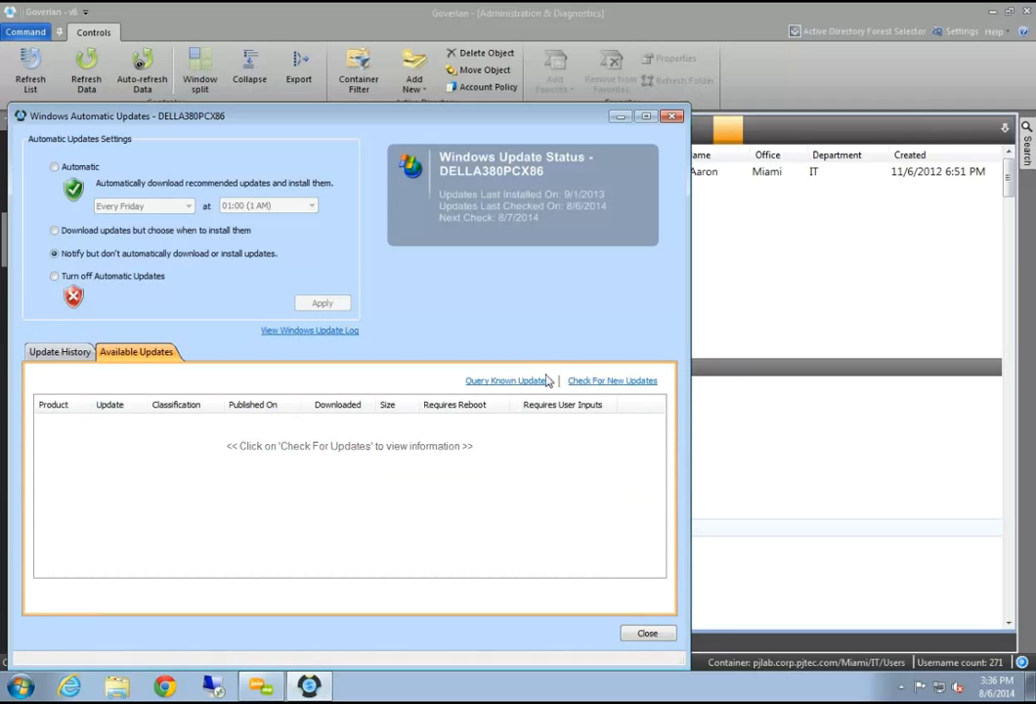
click(611, 388)
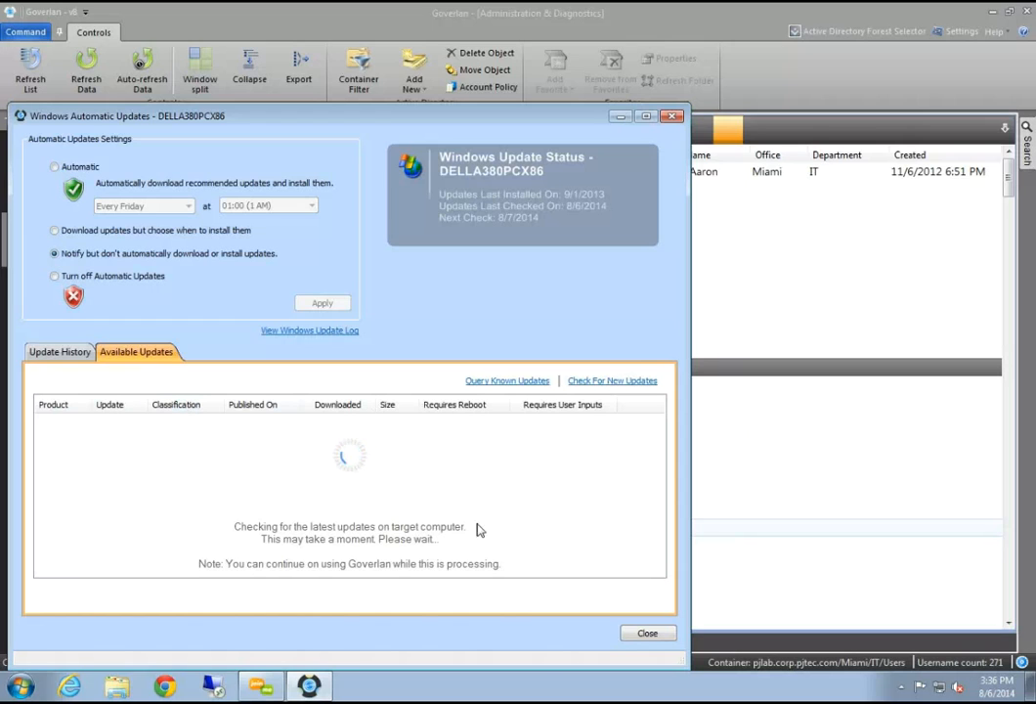
click(647, 634)
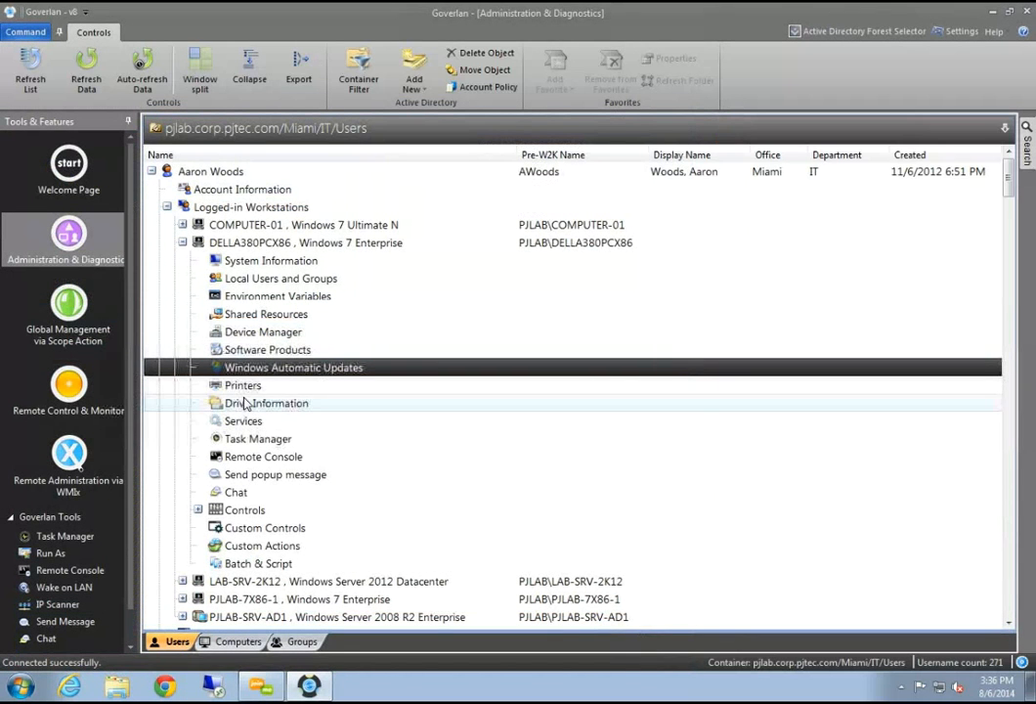
Open DELLA380PCX86's Printers window and launch Add a printer from Printer Tasks
click(242, 386)
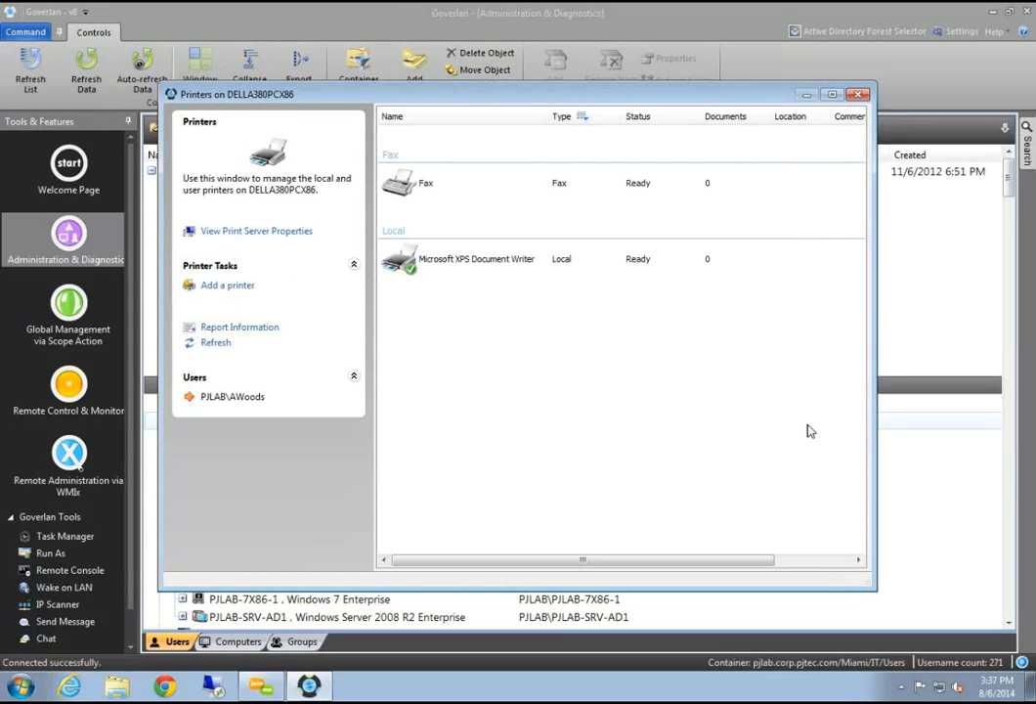
drag(501, 94, 519, 112)
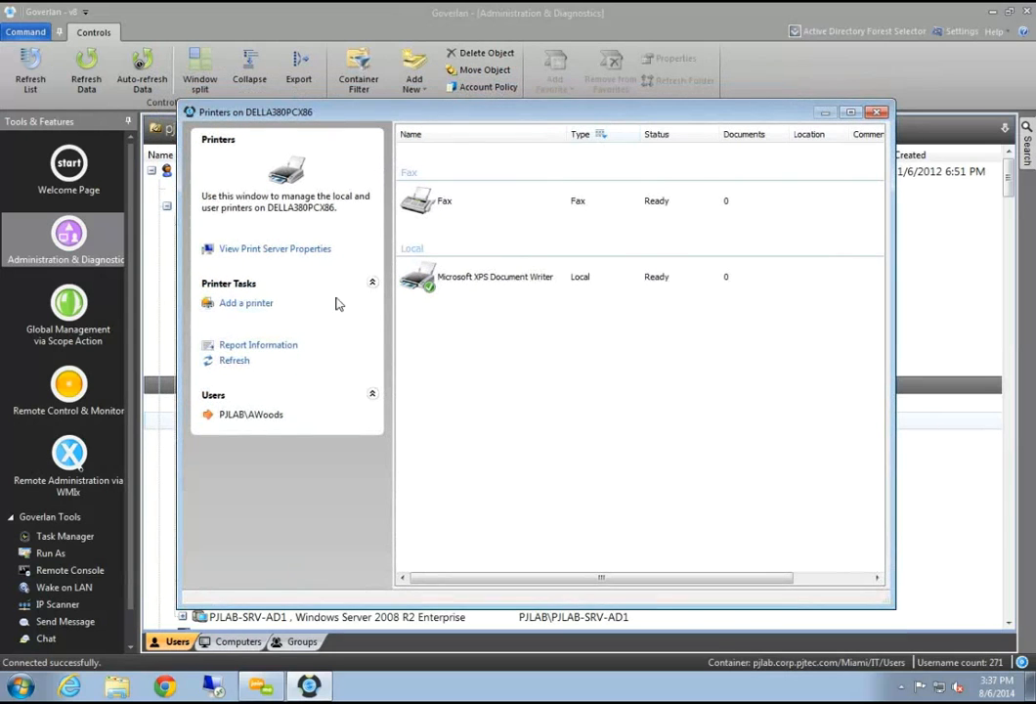
click(246, 304)
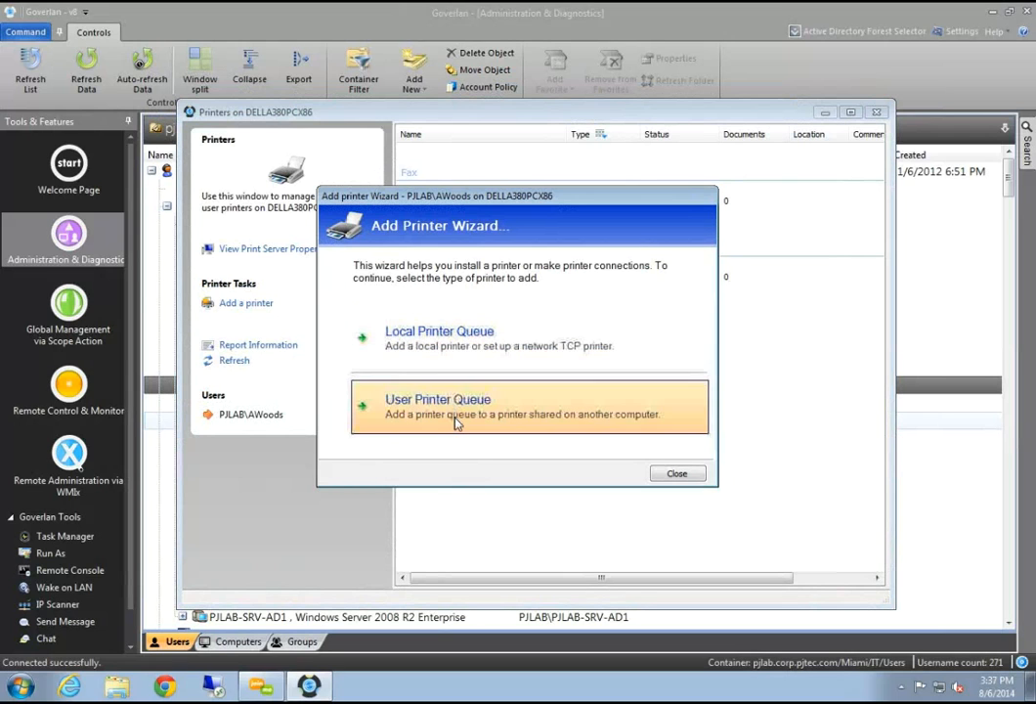
Choose a User Printer Queue, try connecting to a mistyped canon path on pjlab-srv-ad1, and dismiss the failure
click(367, 403)
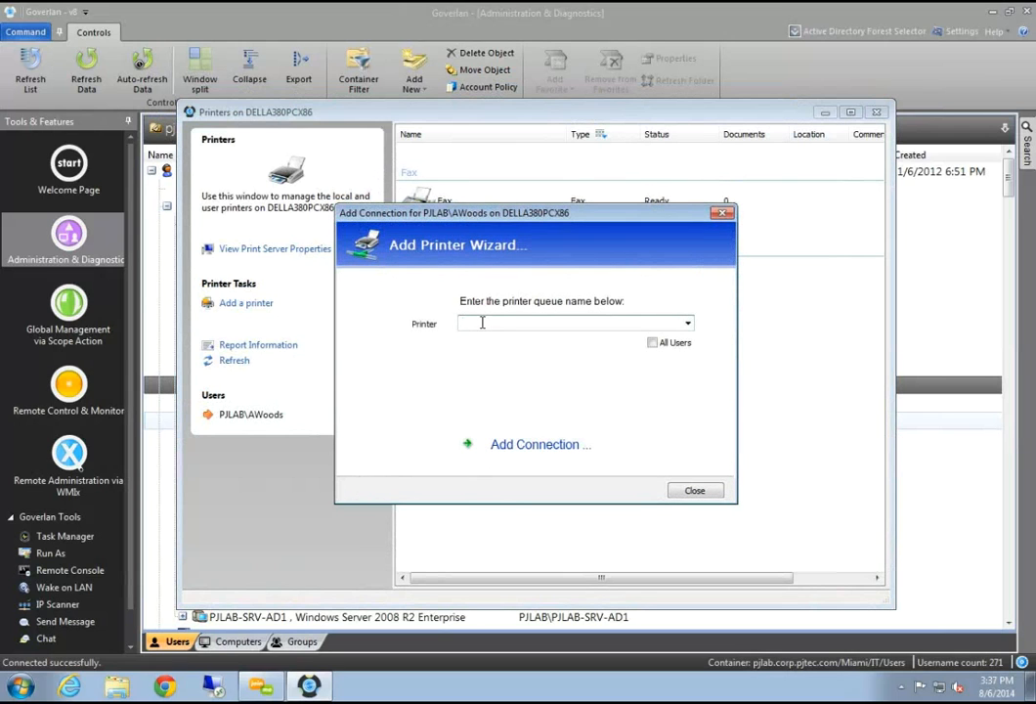
text(\\pjlab-srv-ad1\canon)
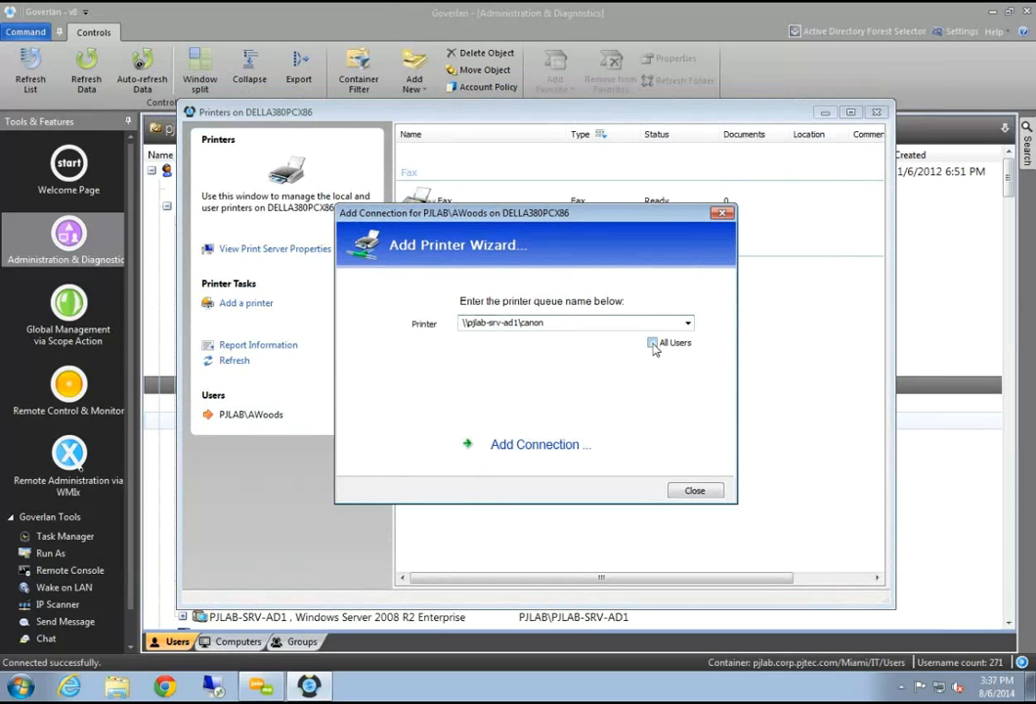
click(510, 445)
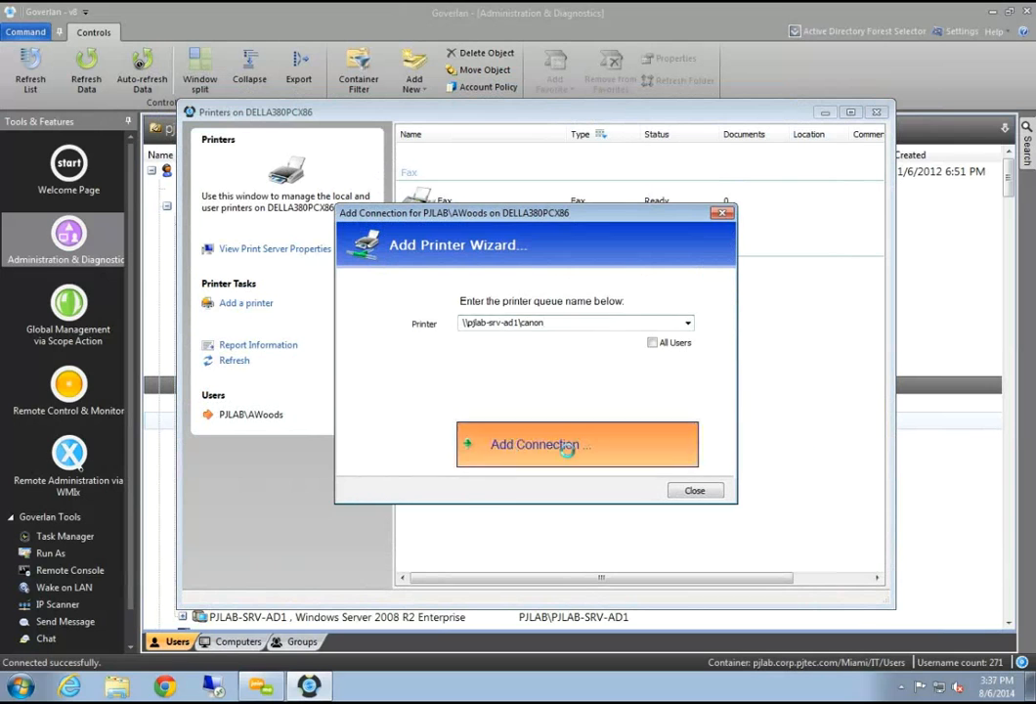
click(610, 395)
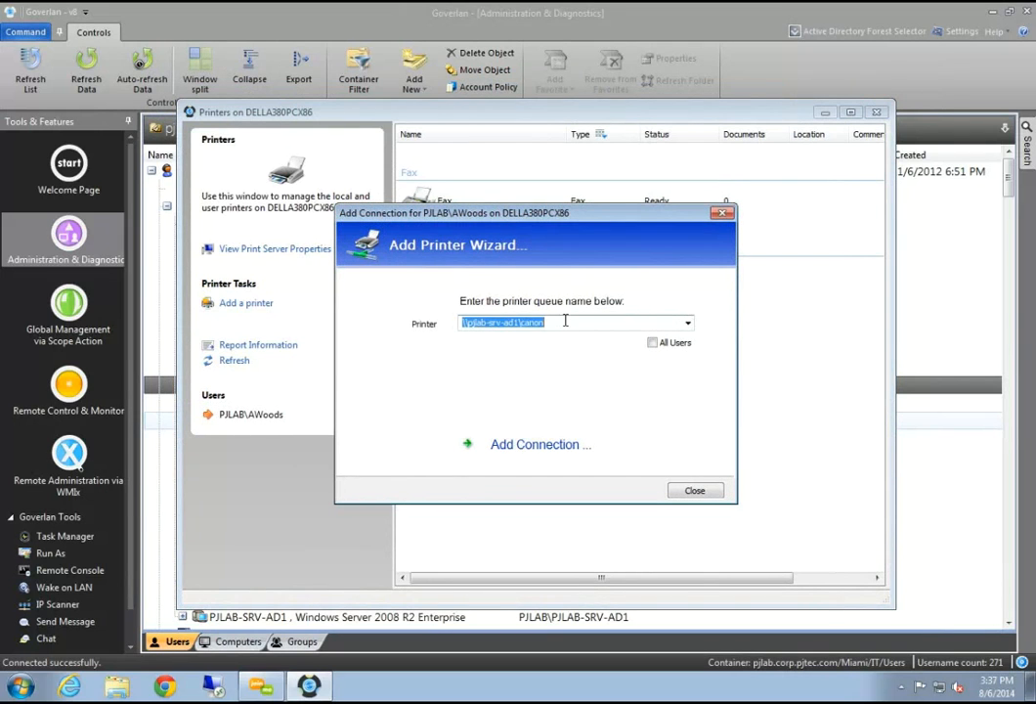
Correct the path to \\pjmia-srv-ad1\canon and retry the connection
click(565, 320)
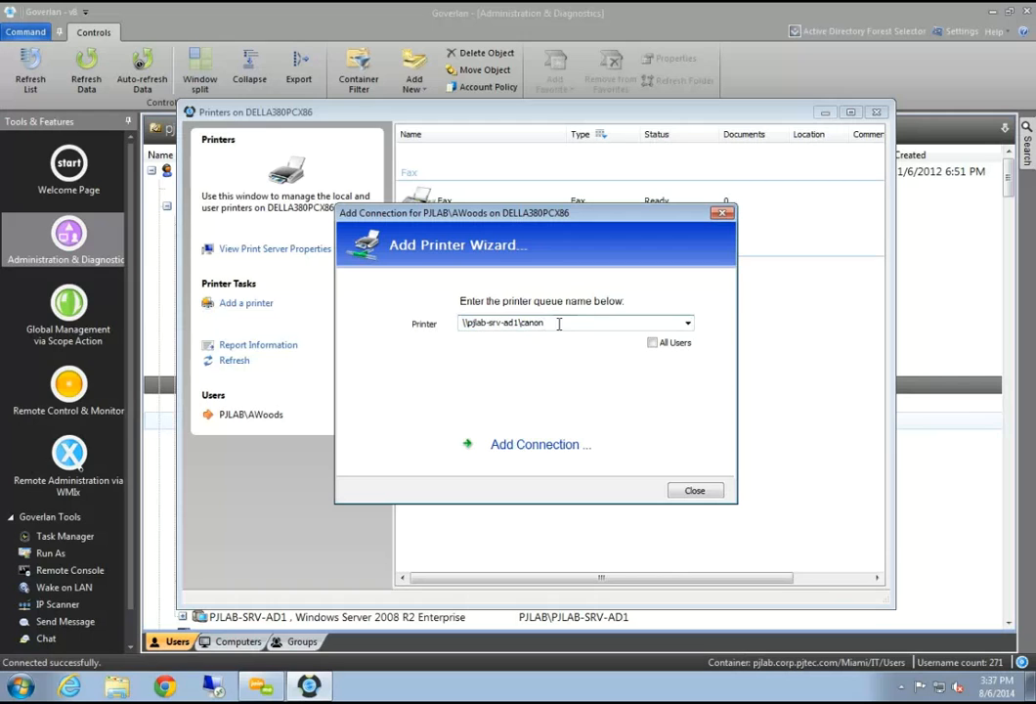
key(BackSpace)
key(BackSpace)
key(BackSpace)
key(BackSpace)
key(BackSpace)
key(BackSpace)
key(BackSpace)
key(BackSpace)
key(BackSpace)
key(BackSpace)
key(BackSpace)
key(BackSpace)
key(BackSpace)
key(BackSpace)
key(BackSpace)
key(BackSpace)
key(BackSpace)
key(BackSpace)
text(jmia-srv-ad1\canon)
key(Return)
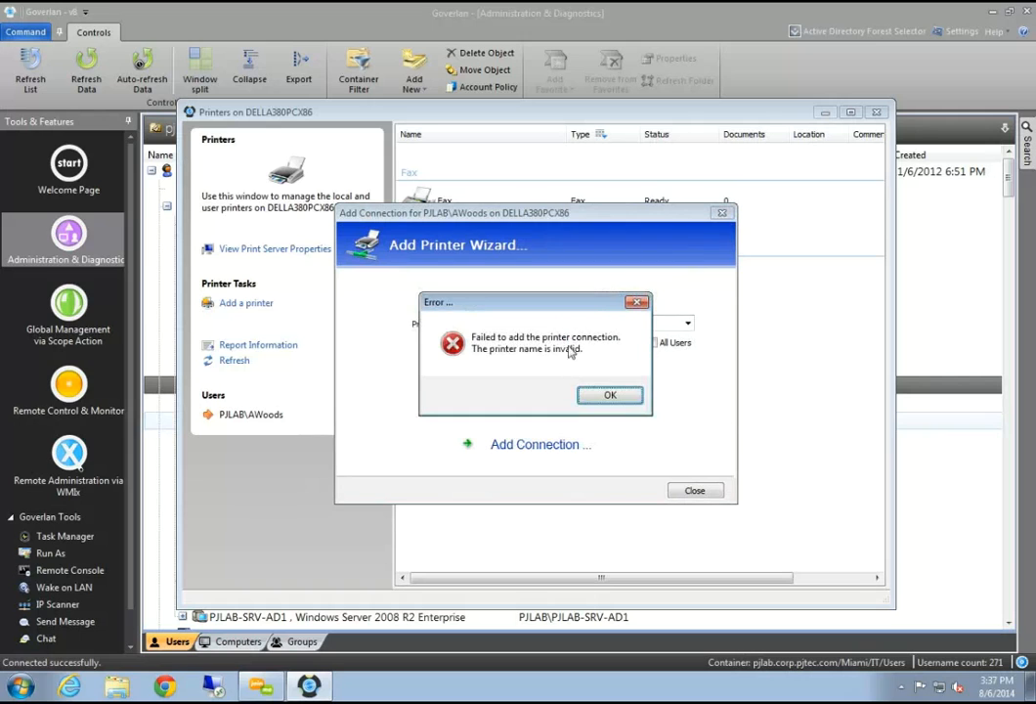
Dismiss the invalid-name error and change the printer path to \\pjmia-srv-ad1\pjmia-canon
key(Return)
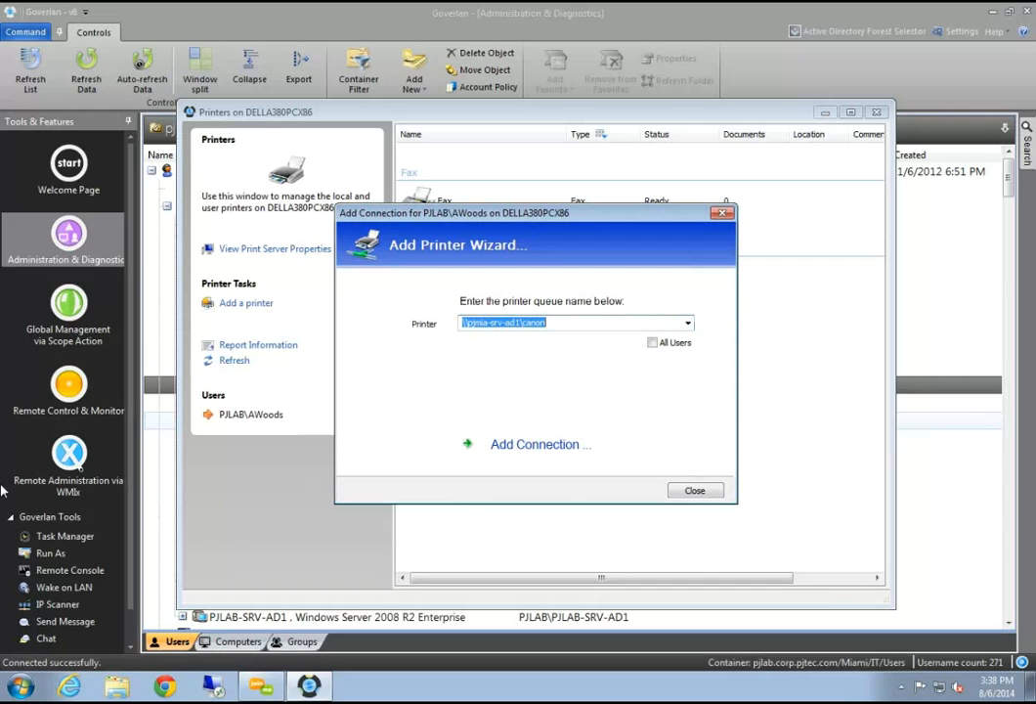
click(567, 324)
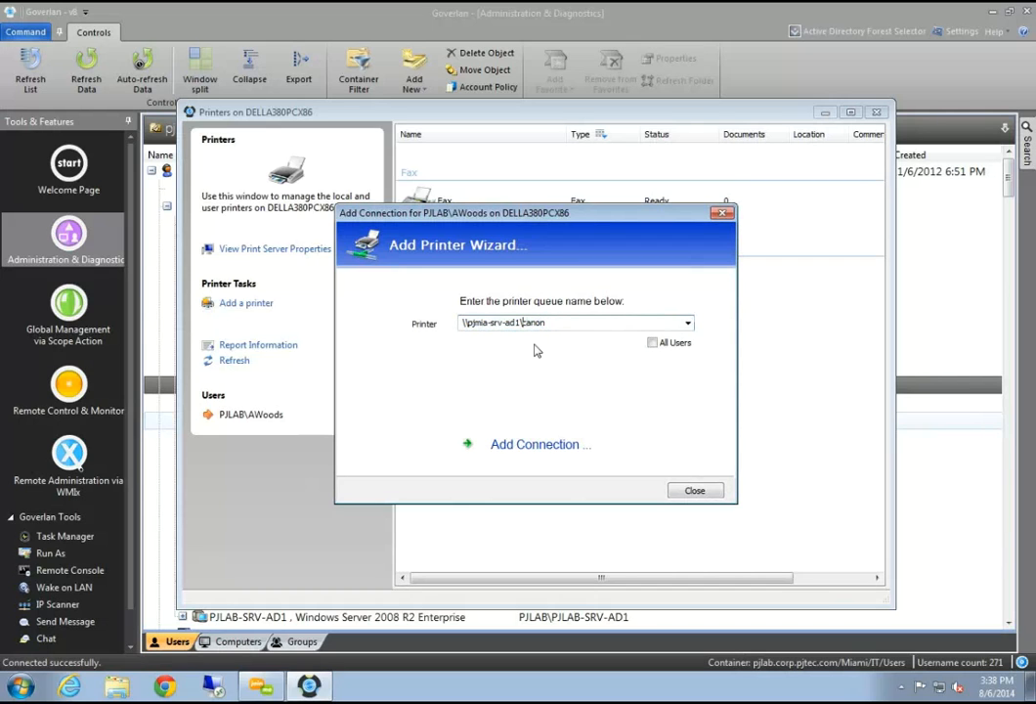
text(pjmia-)
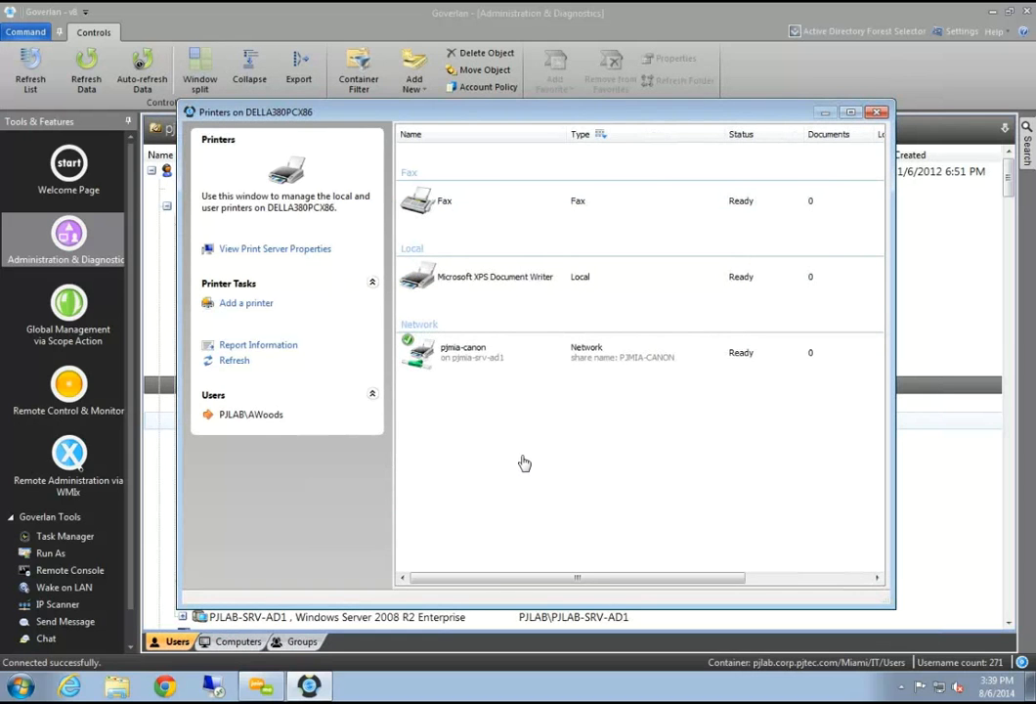
Inspect the action menus for the Microsoft XPS Document Writer and pjmia-canon printers
click(479, 354)
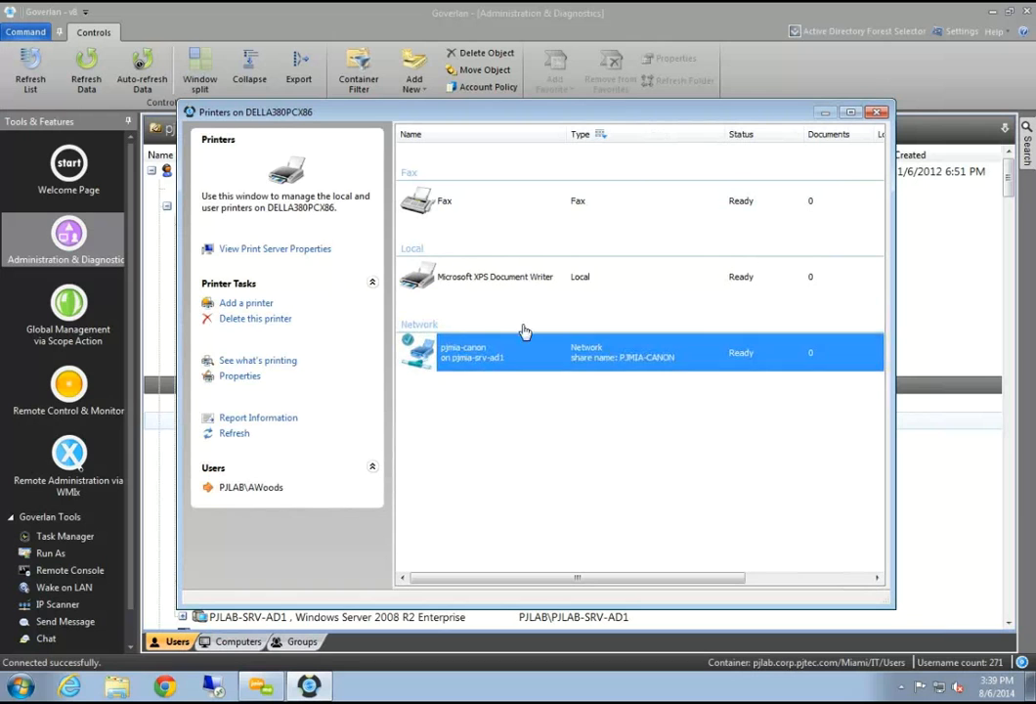
click(523, 282)
right_click(525, 285)
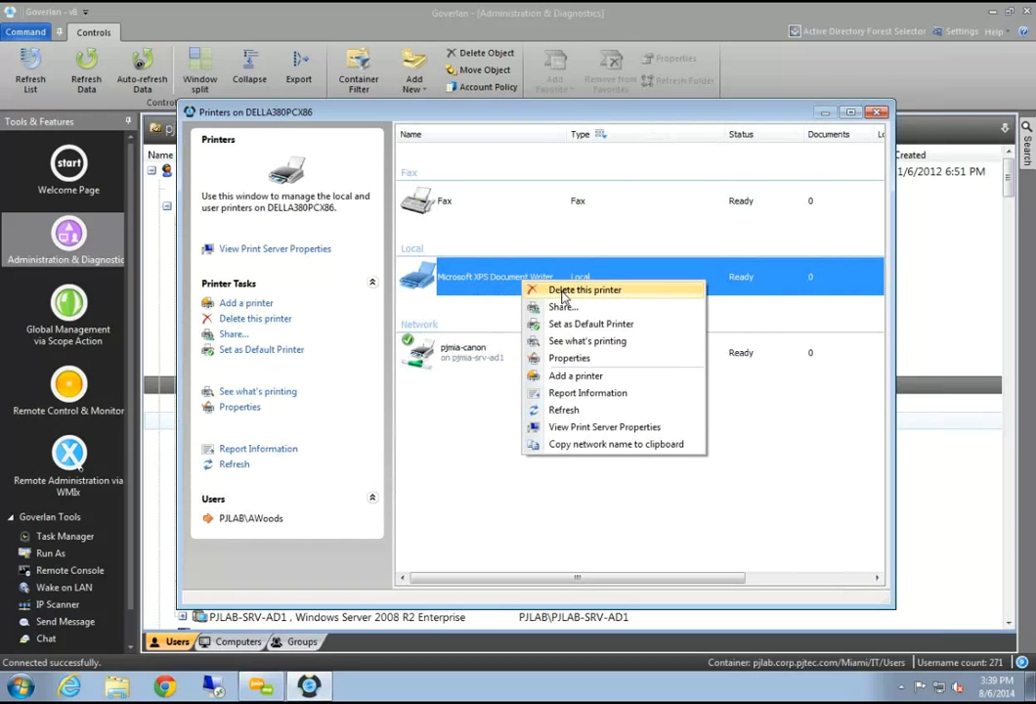
click(509, 470)
right_click(501, 355)
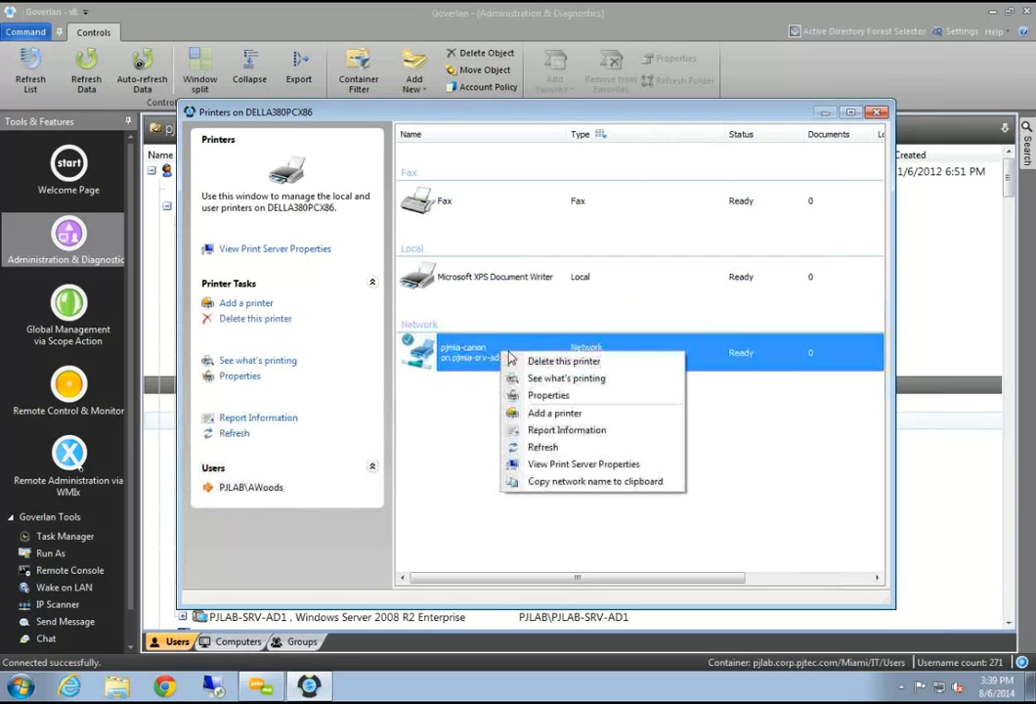
click(442, 427)
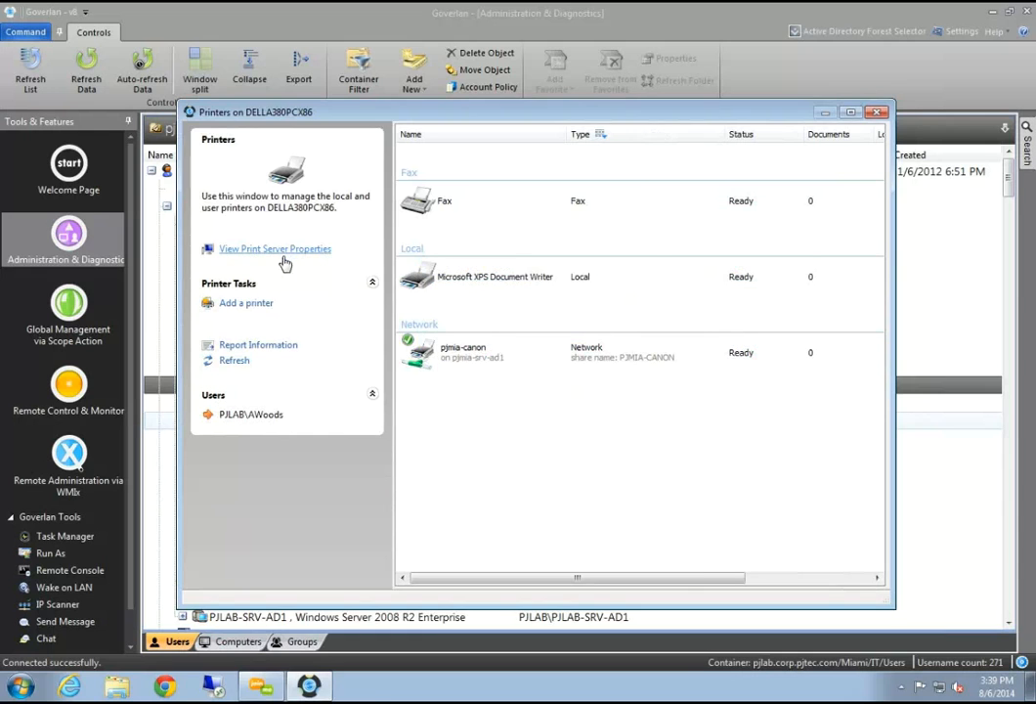
Review the print server's Drivers and Forms tabs, then close it and the Printers window
click(282, 252)
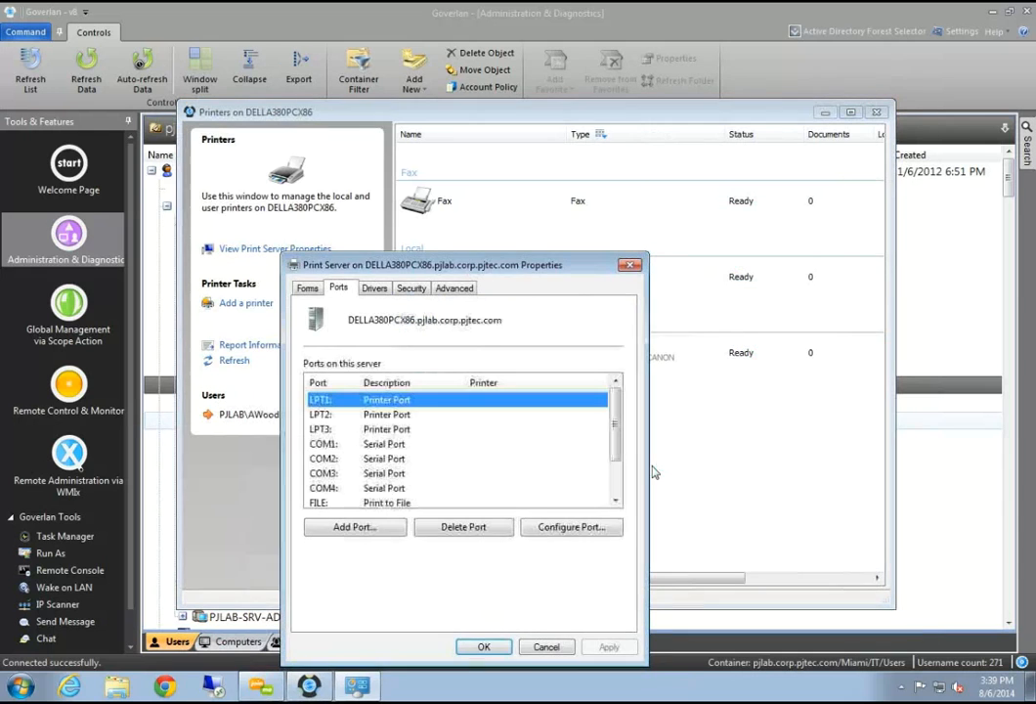
click(374, 290)
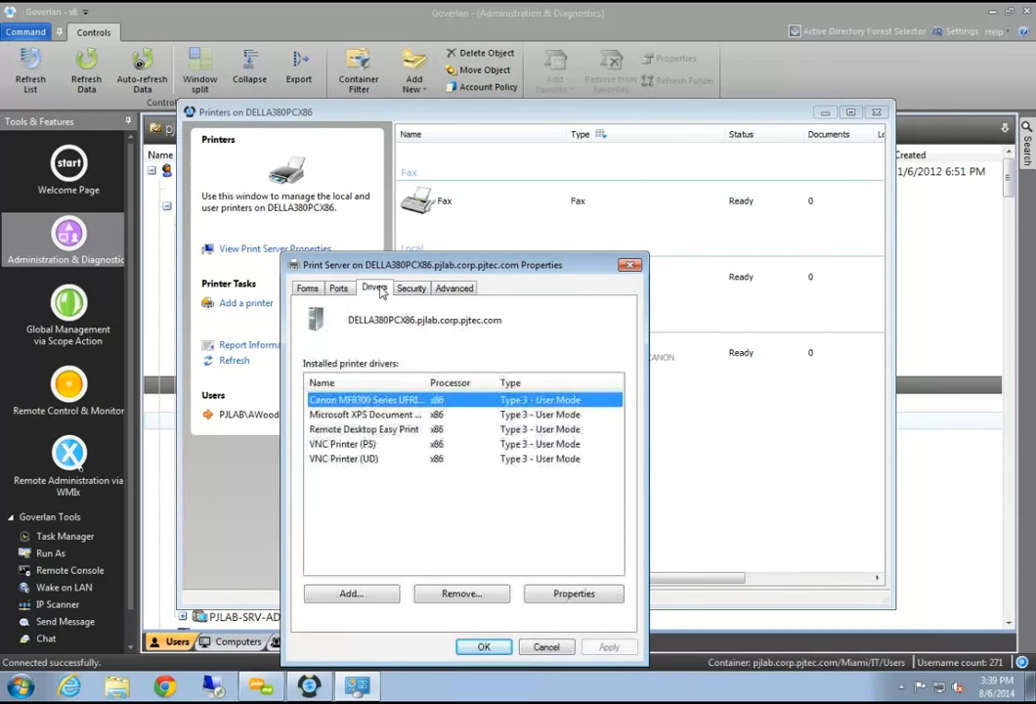
click(307, 287)
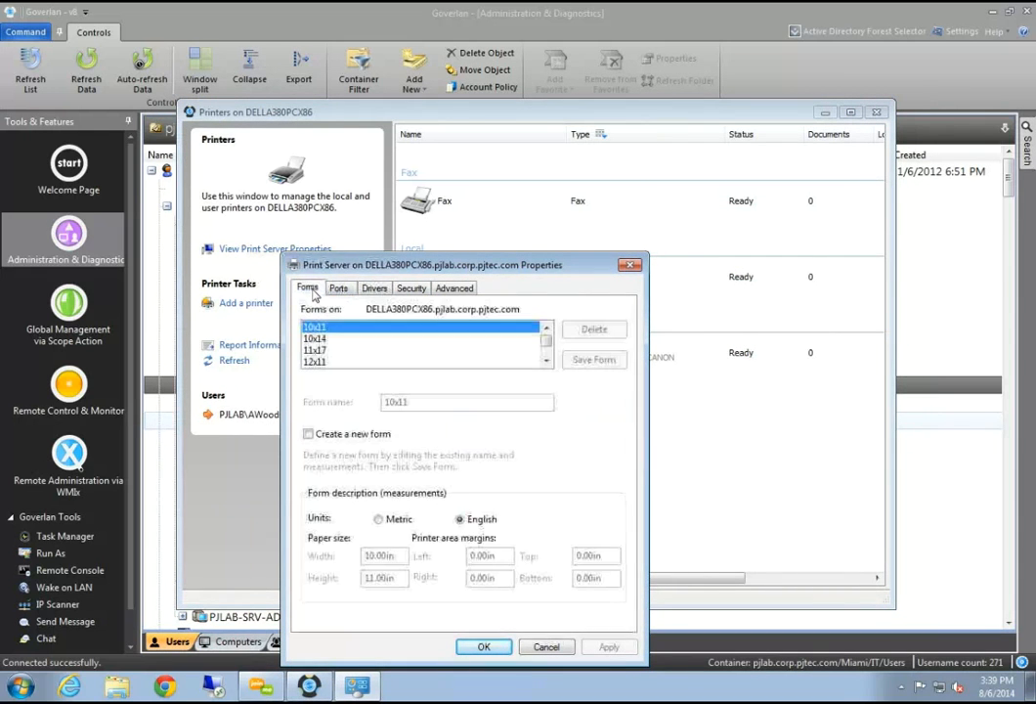
click(629, 267)
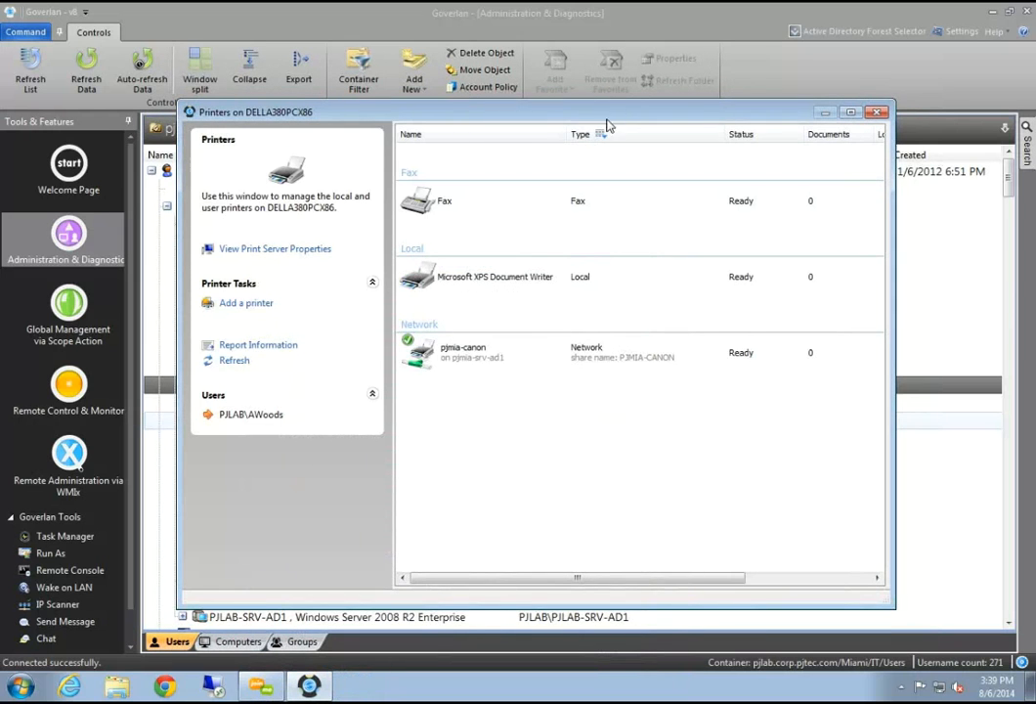
drag(614, 113, 447, 217)
click(705, 215)
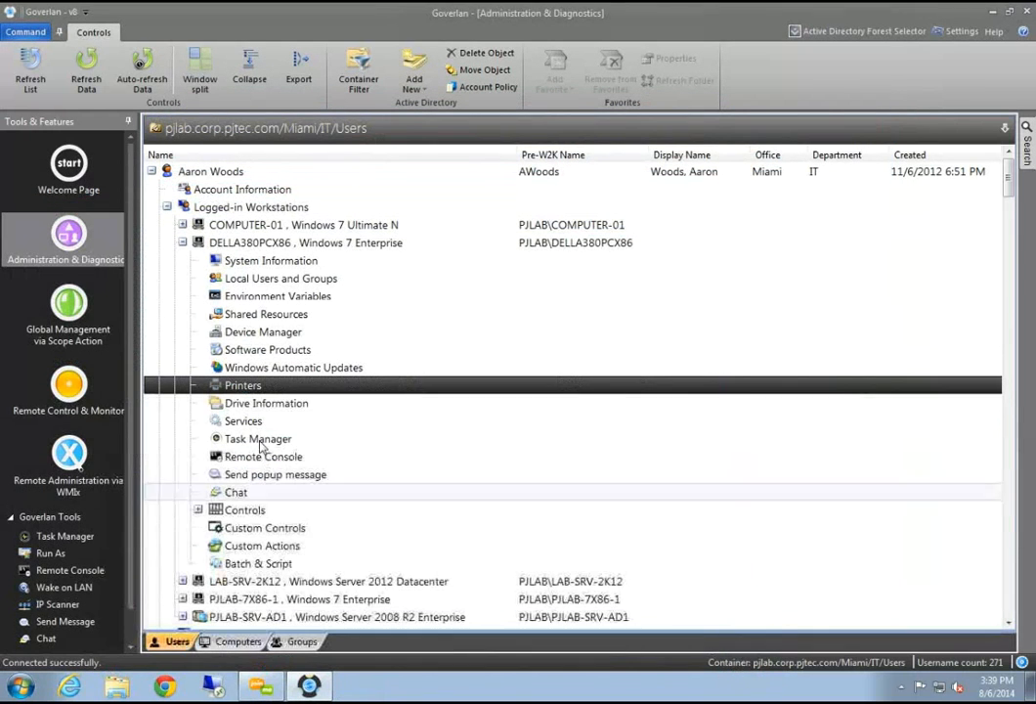
Map drive T: to \\pjlab-srv-ad1\gcdr_two with Reconnect at Logon enabled
click(281, 403)
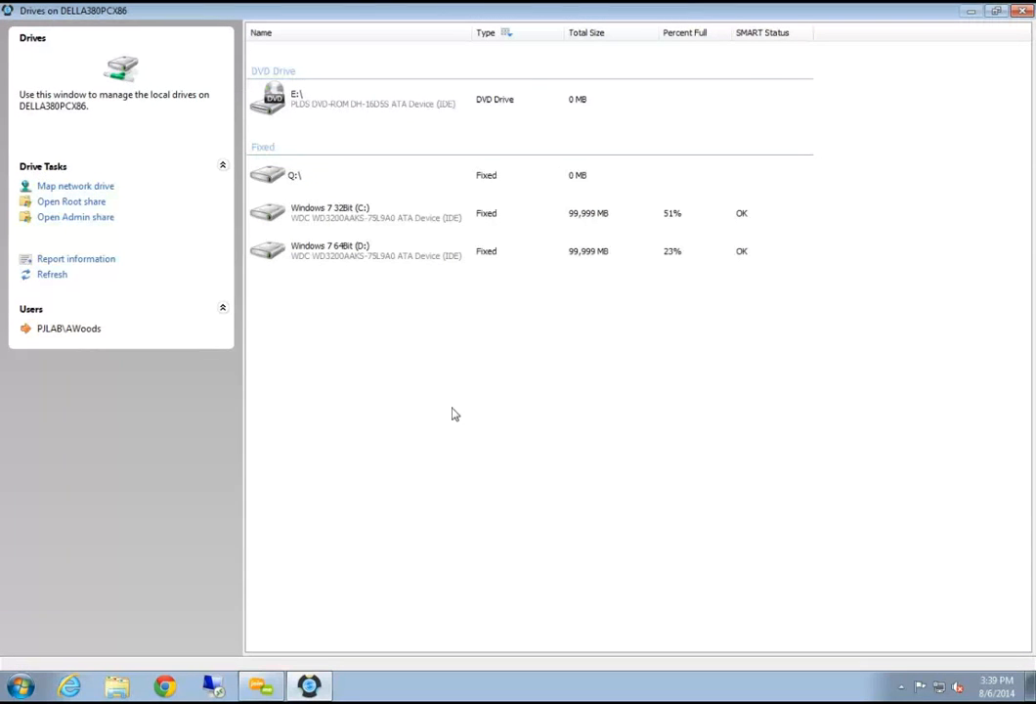
click(98, 187)
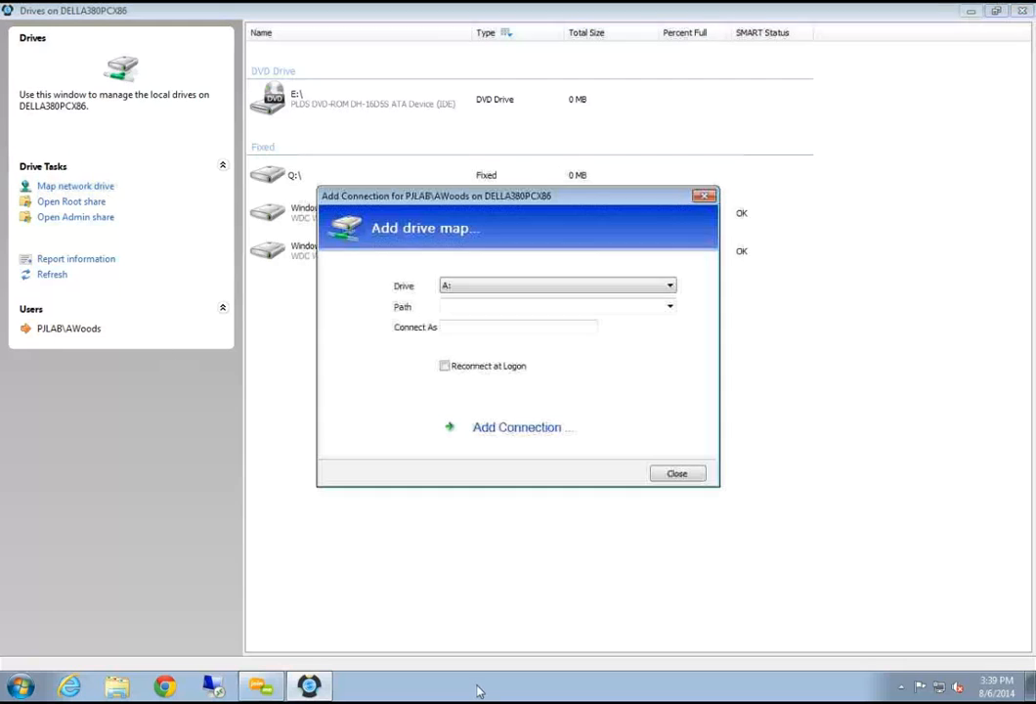
click(536, 286)
click(482, 491)
click(471, 309)
text(\pjlab-srv-ad1\gcdr_two)
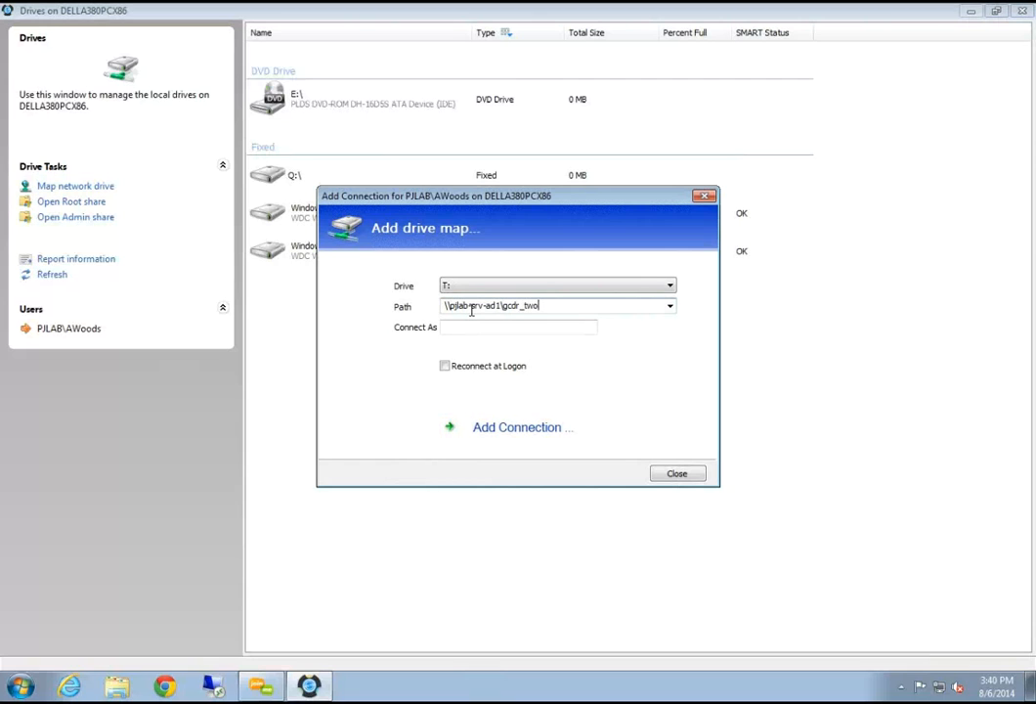
key(Tab)
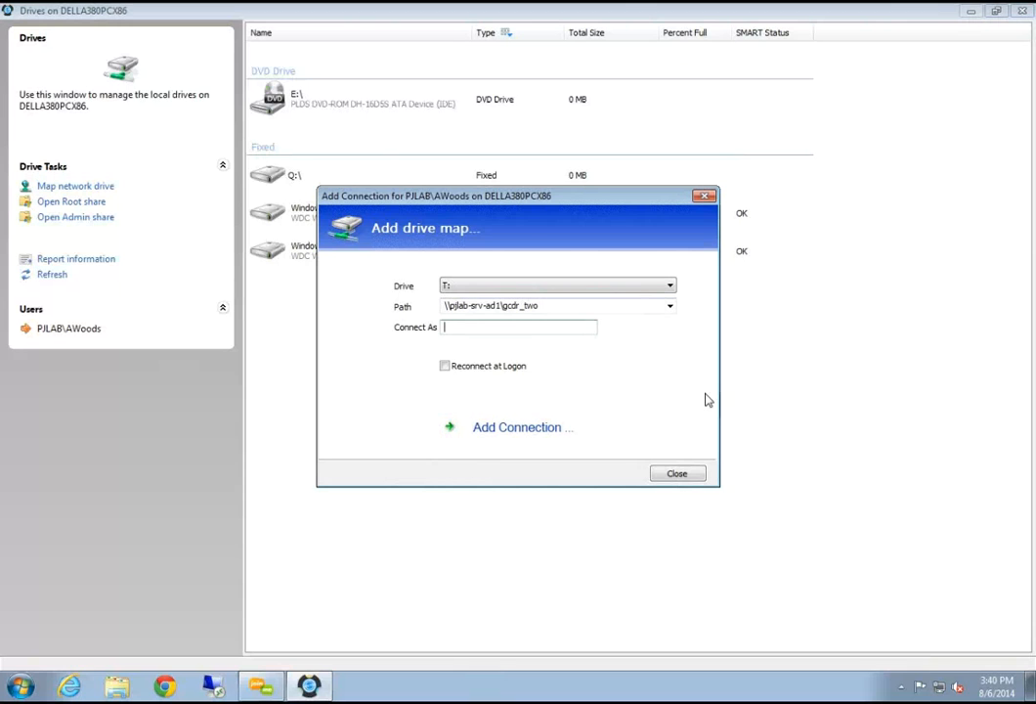
click(444, 366)
click(500, 440)
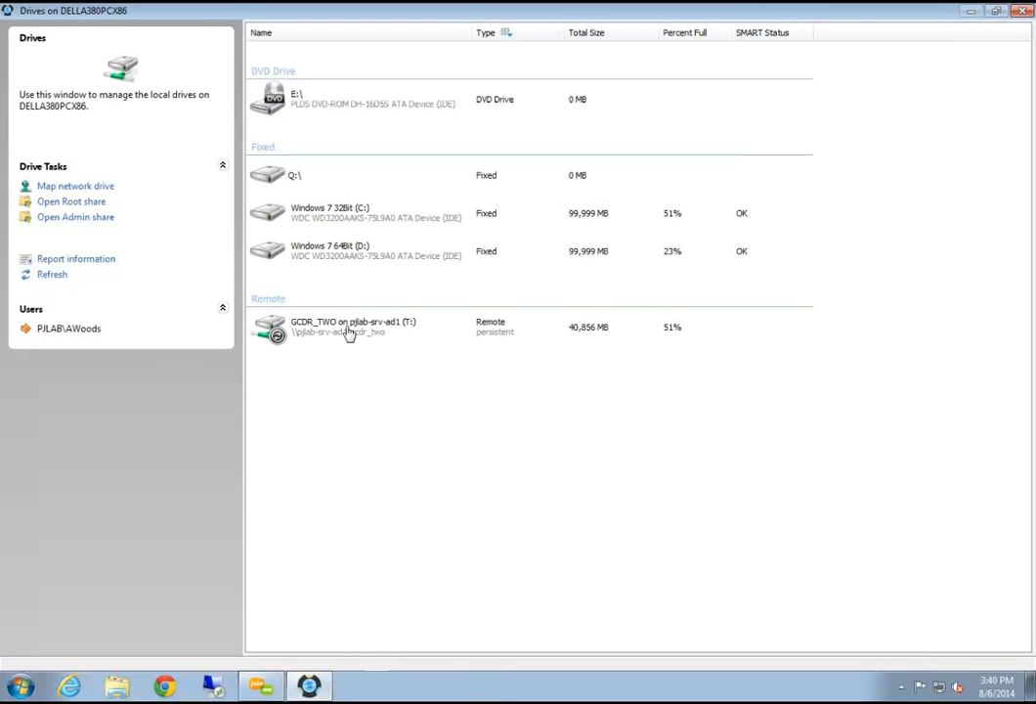
Select the T: GCDR_TWO drive, try disconnecting it, then close the Drives window
click(349, 340)
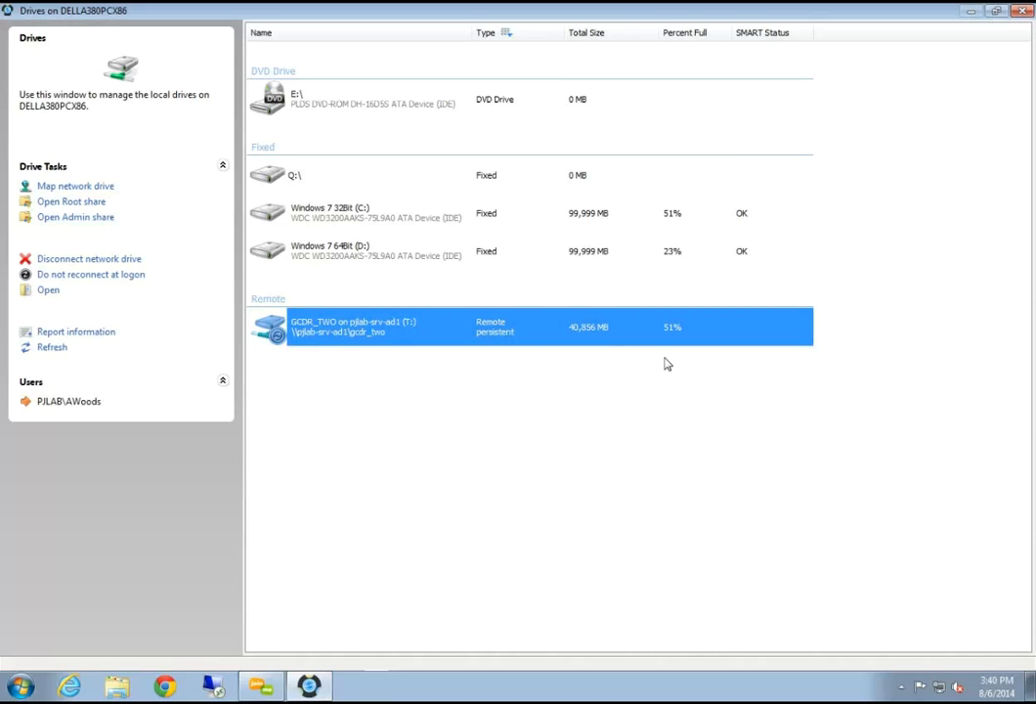
click(100, 260)
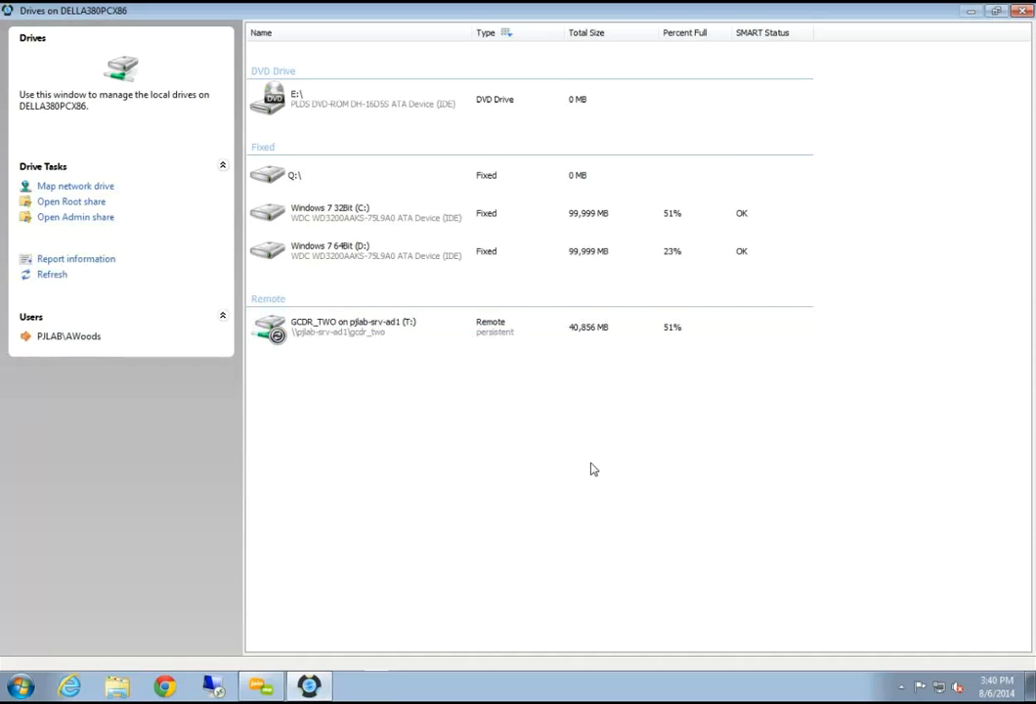
click(328, 340)
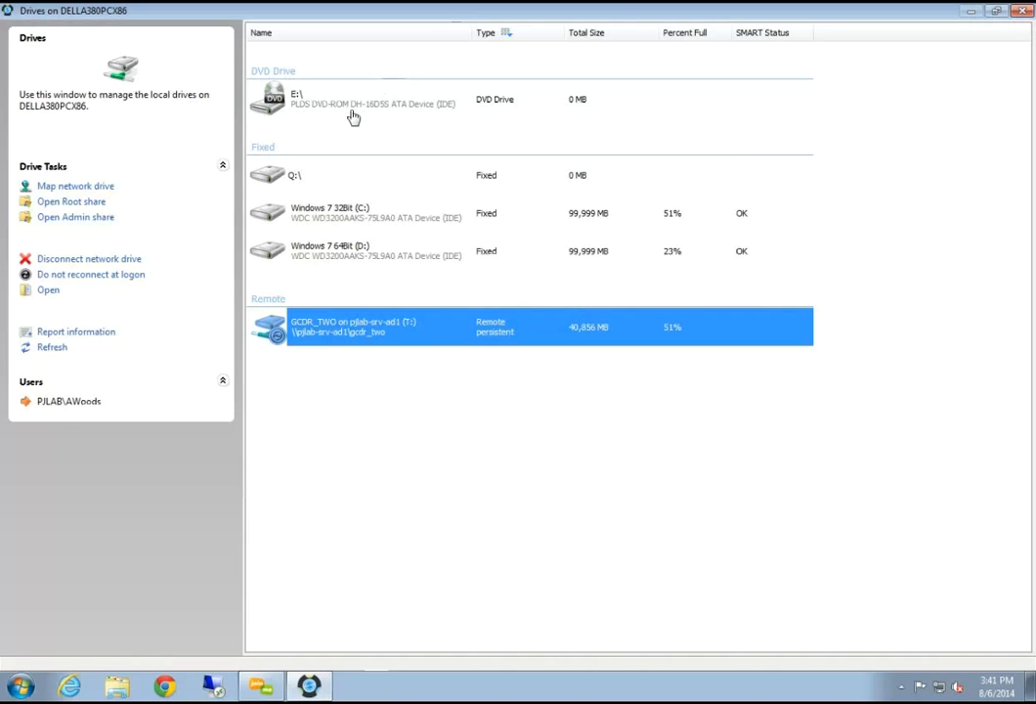
click(1024, 10)
Step through Printers, Drive Information and Services under DELLA380PCX86 in the tree
click(262, 388)
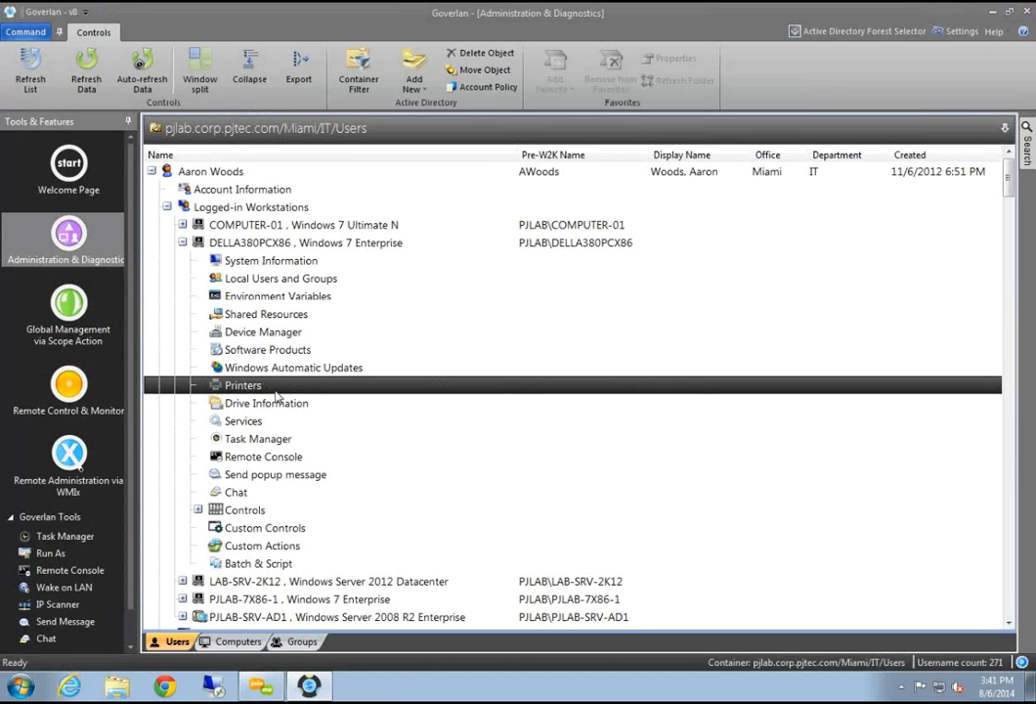
click(269, 406)
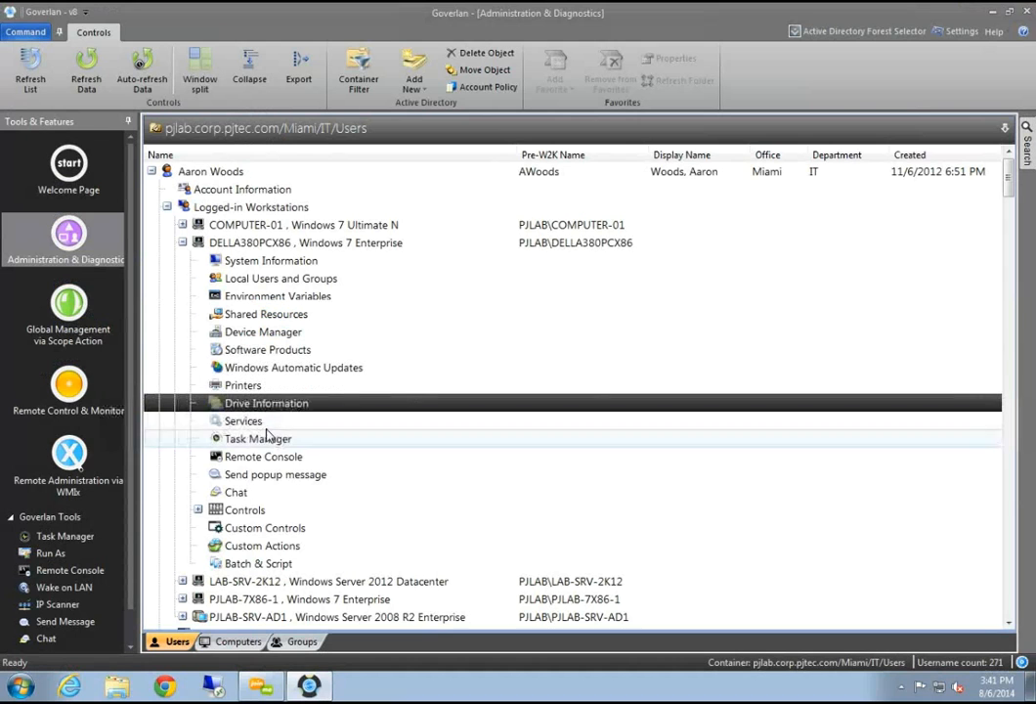
click(266, 424)
Open the services list and browse entries like Computer Browser, Certificate Propagation and COM+ Event System
double_click(256, 422)
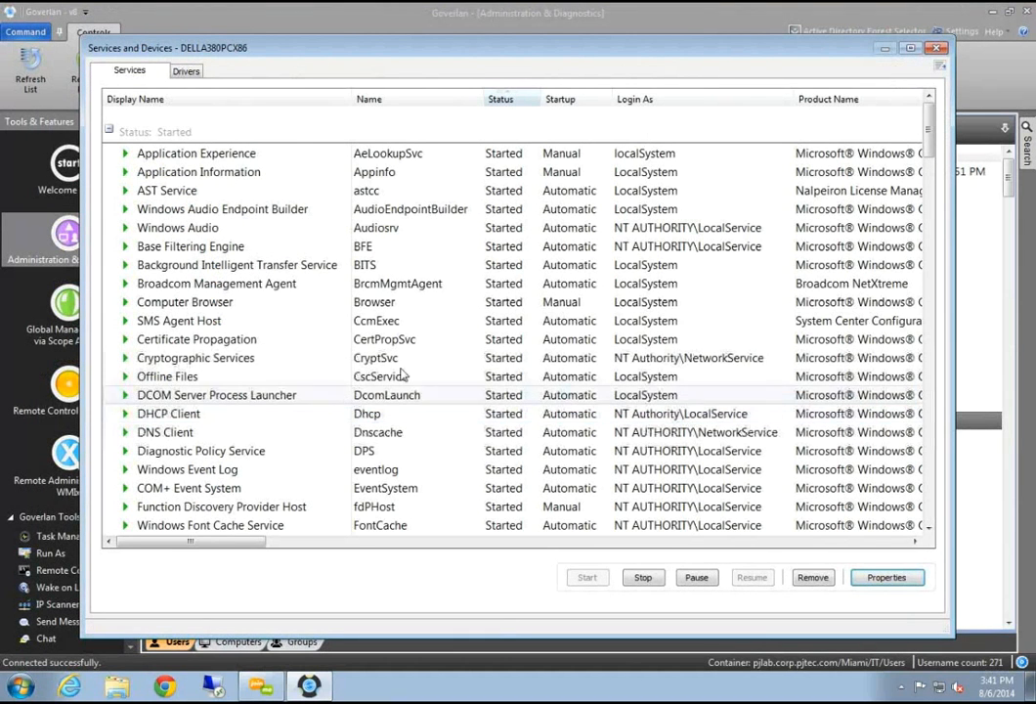
click(249, 302)
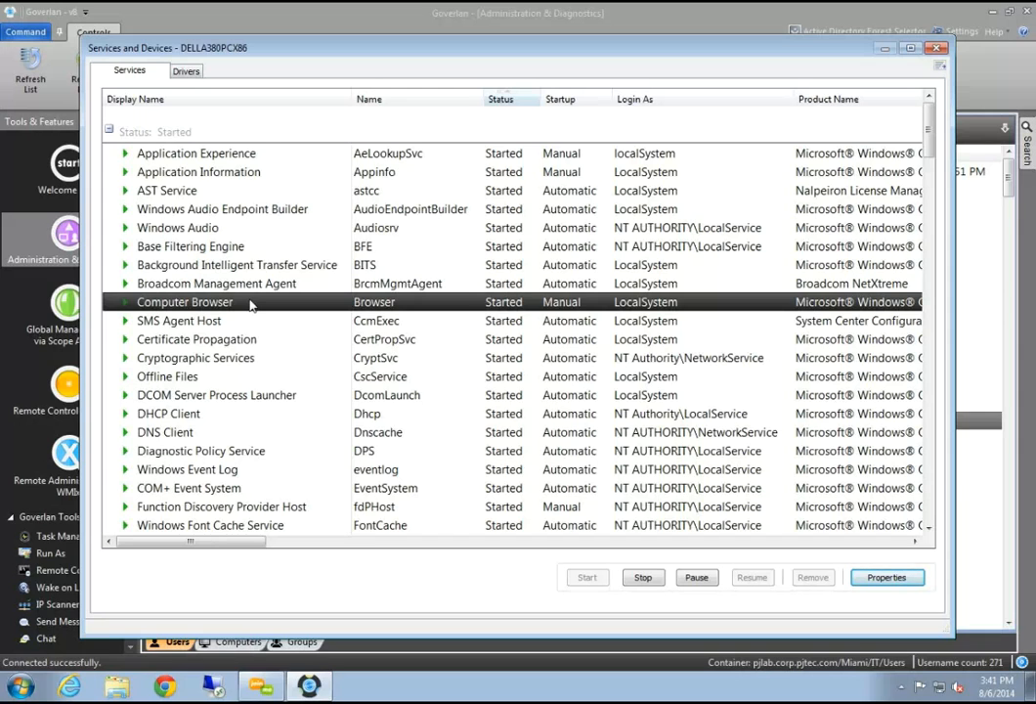
click(235, 339)
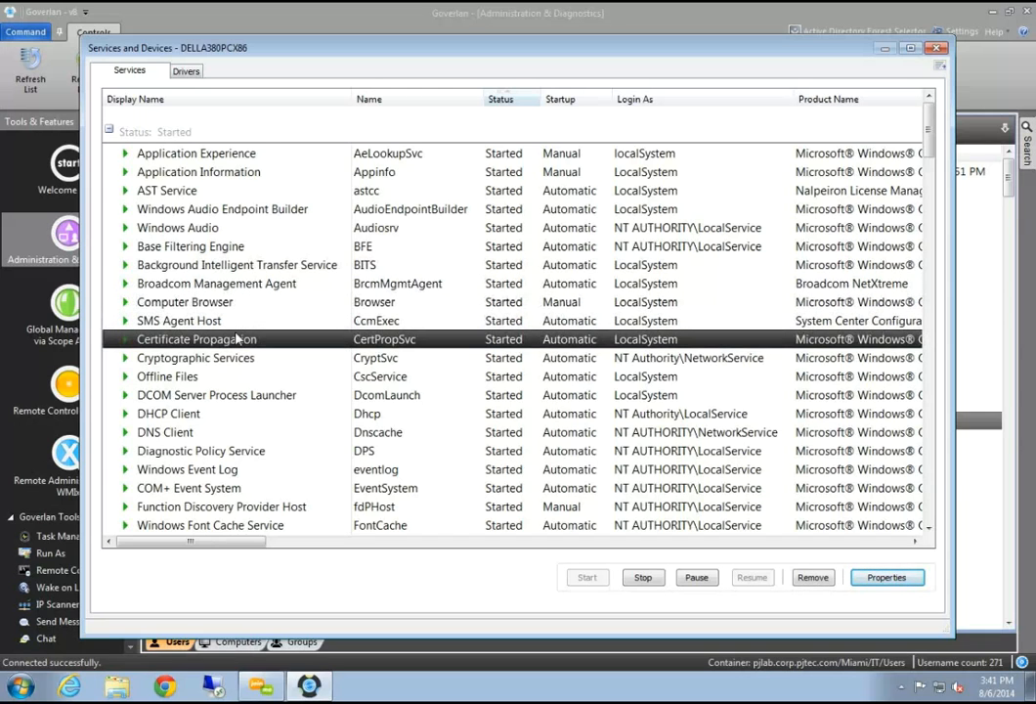
scroll(240, 391, down, 2)
click(243, 424)
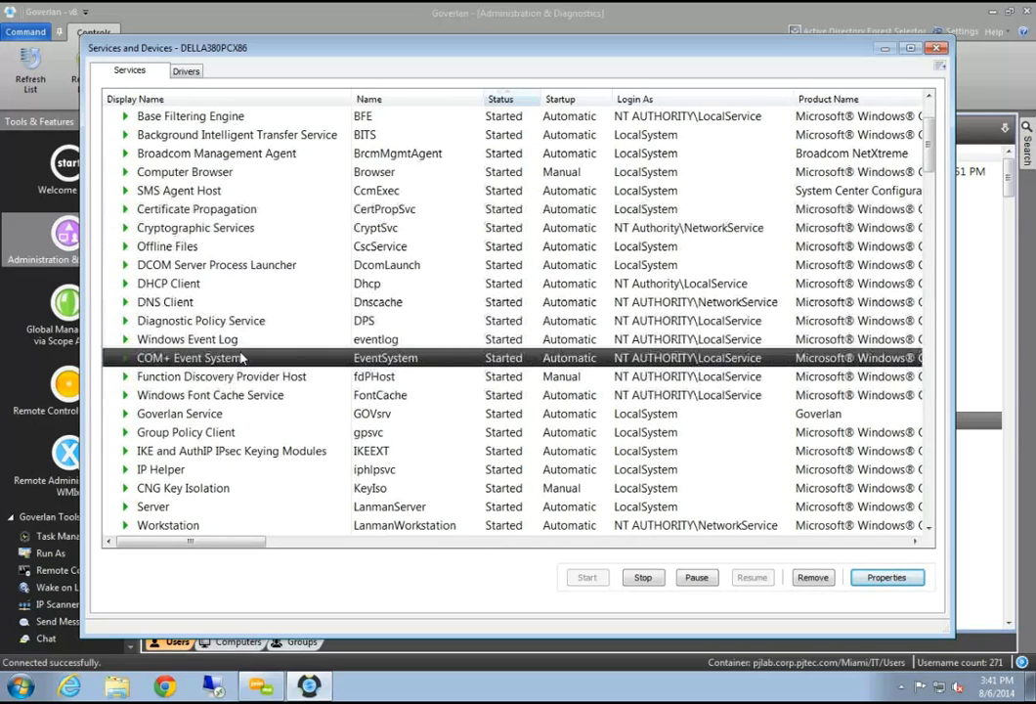
scroll(242, 359, down, 10)
scroll(240, 360, down, 15)
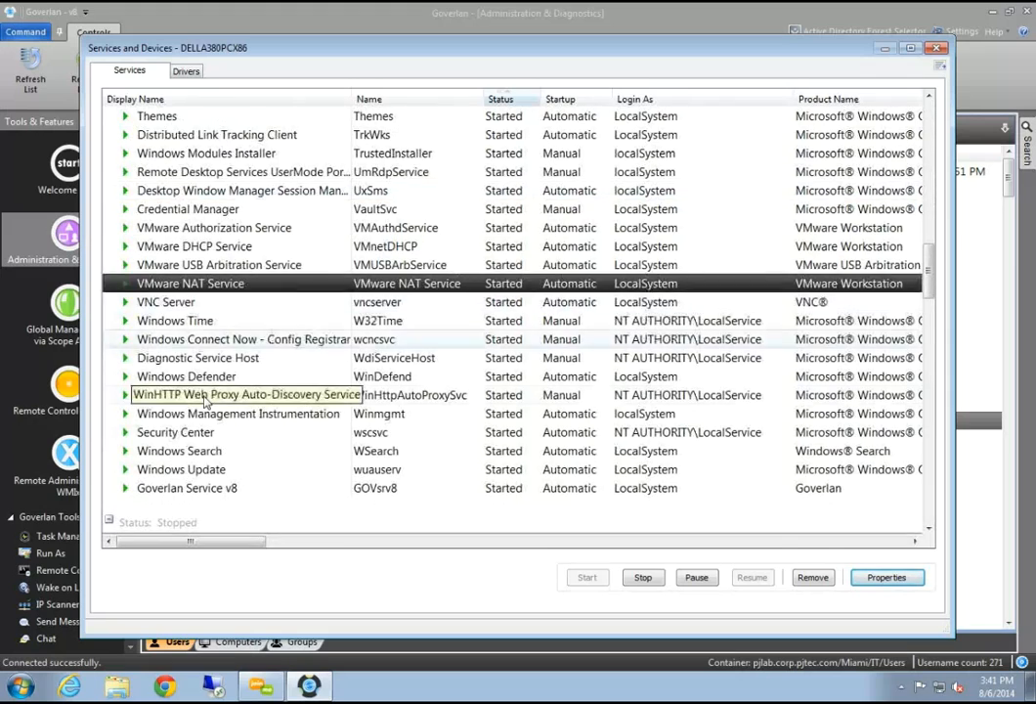
scroll(205, 403, down, 6)
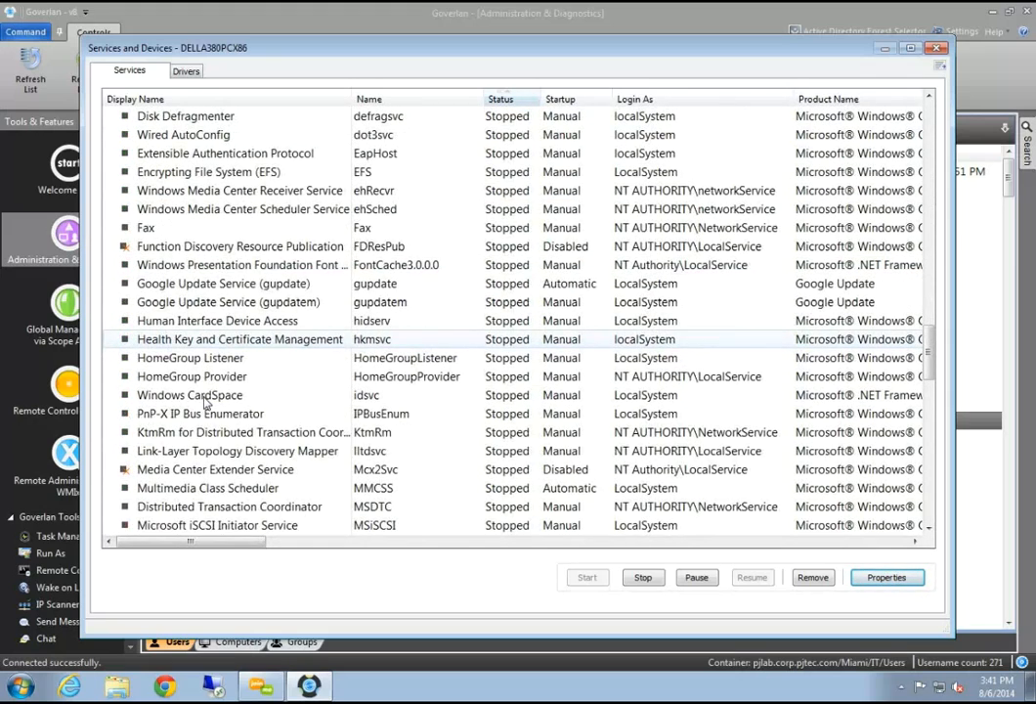
Inspect VMware NAT Service's Automatic startup type and cancel without changes
click(907, 585)
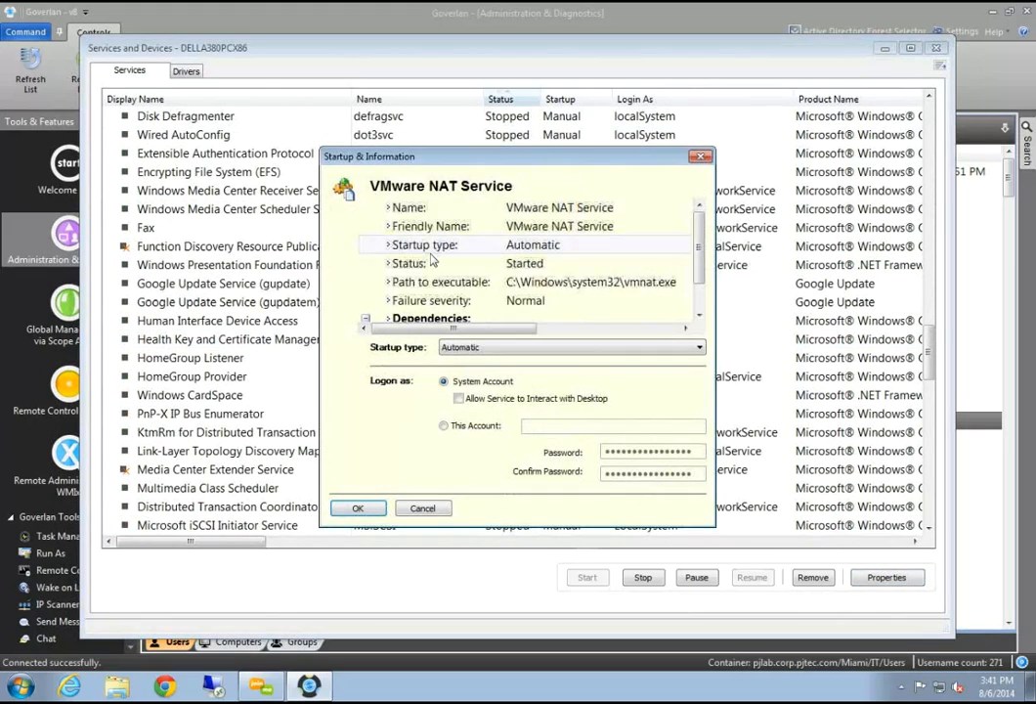
scroll(702, 264, down, 2)
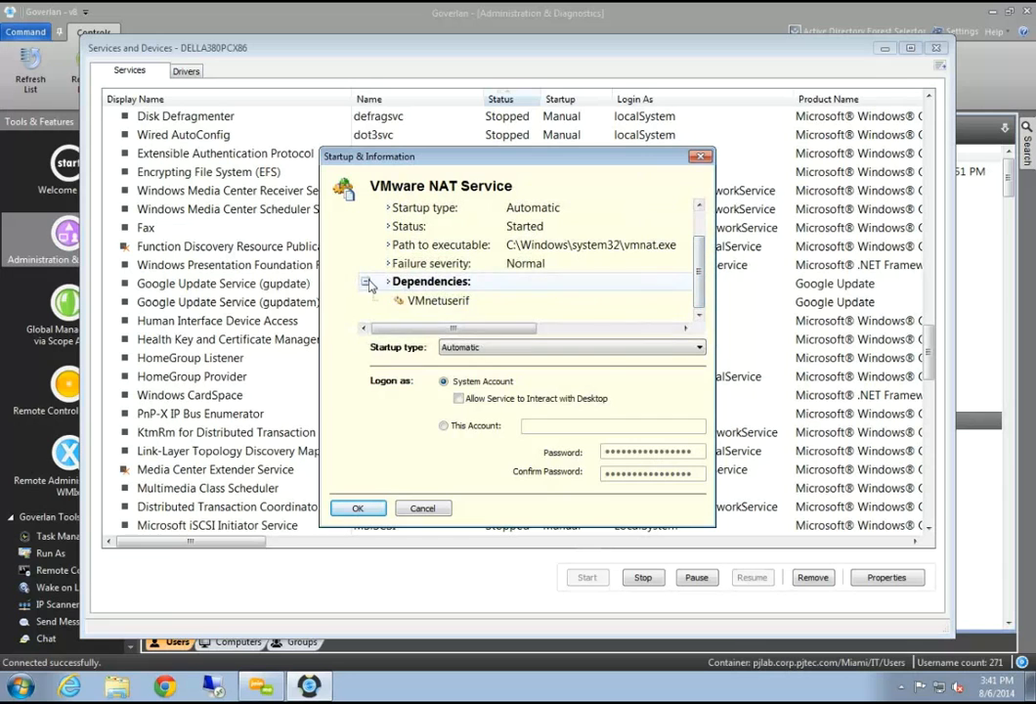
click(606, 349)
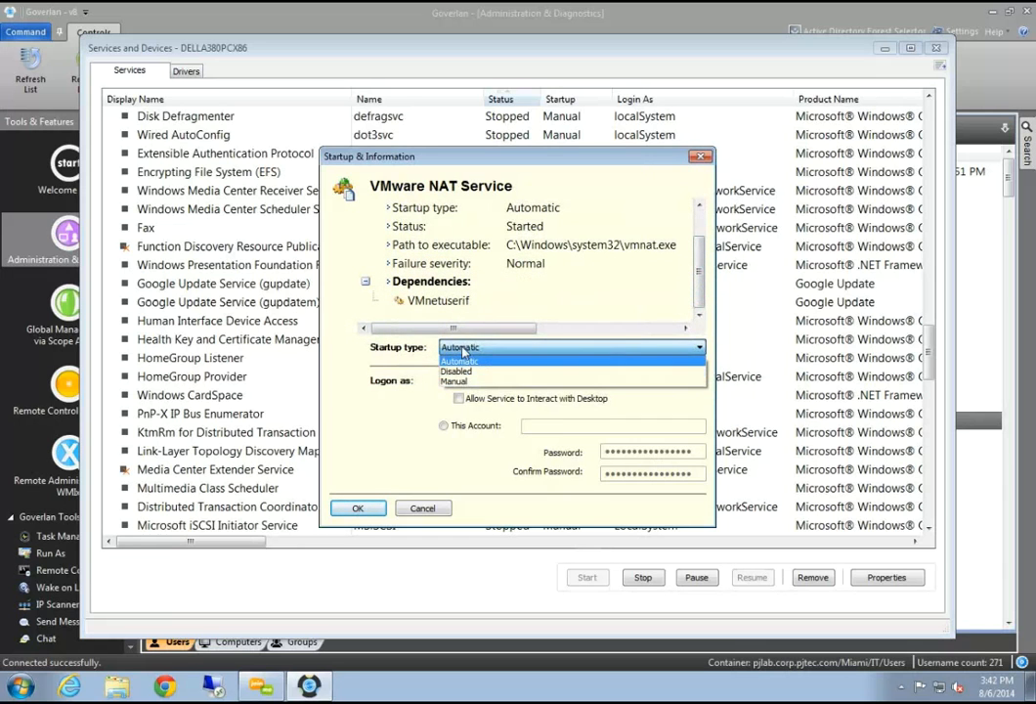
click(460, 358)
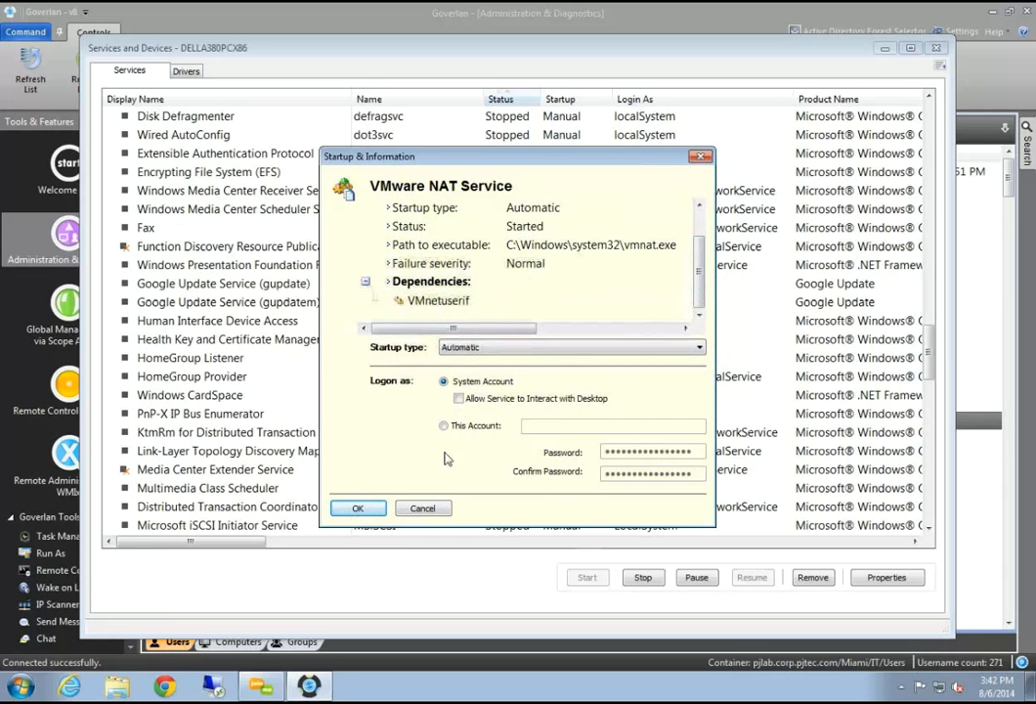
click(424, 508)
scroll(256, 308, down, 10)
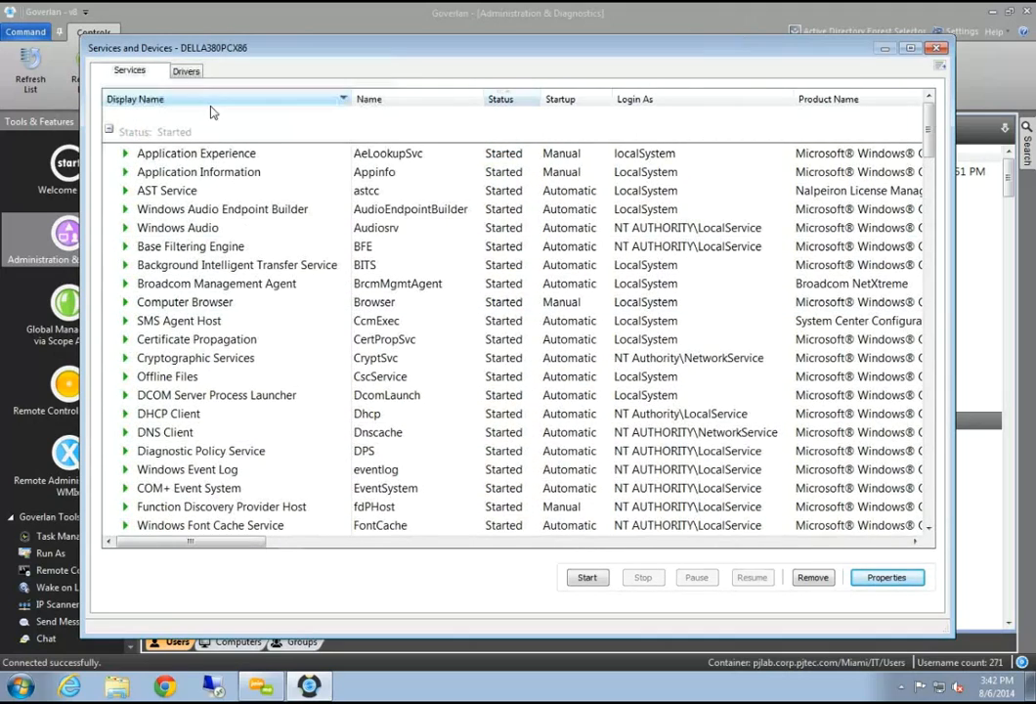
Browse the device drivers list, such as Beep and DFS Namespace Client Driver
click(185, 71)
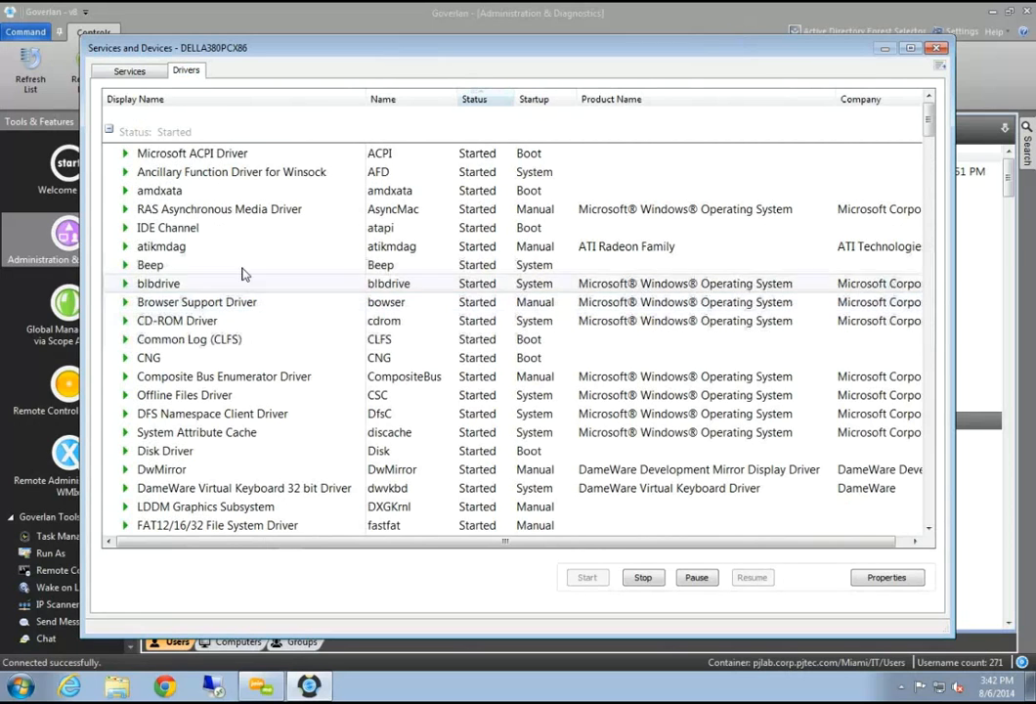
click(240, 263)
click(256, 411)
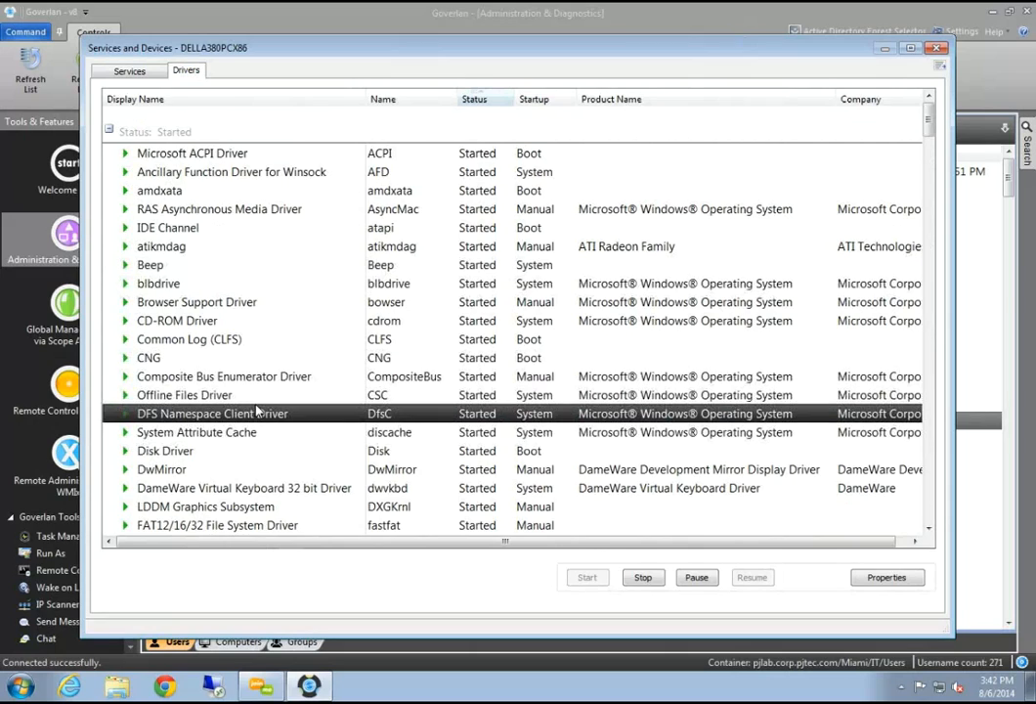
scroll(257, 411, down, 20)
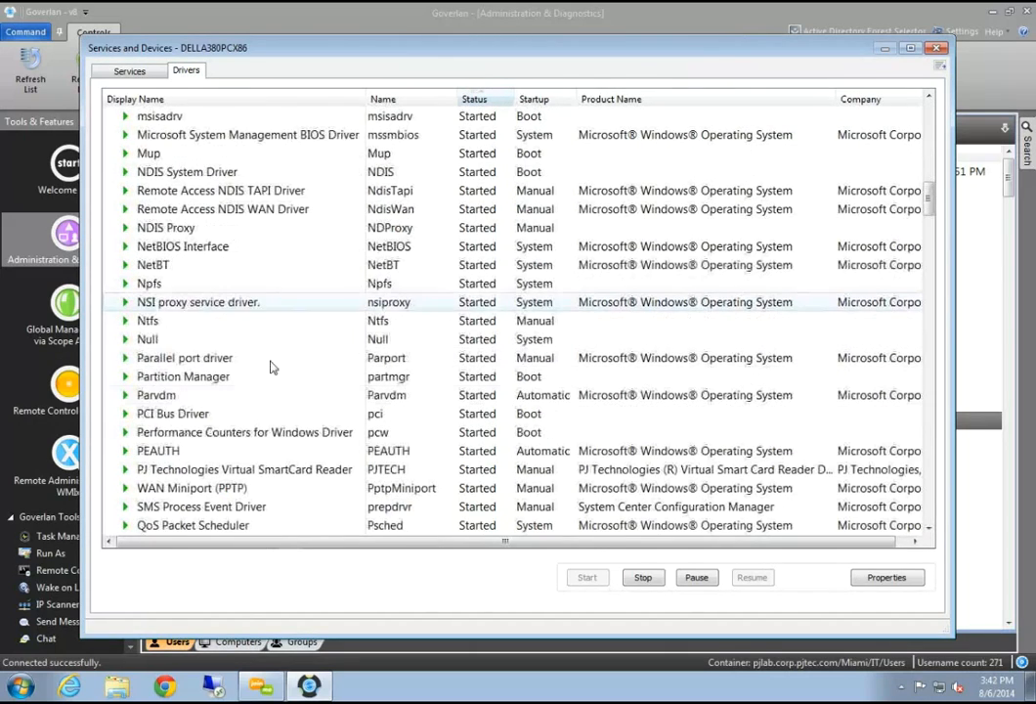
Switch back to the Services list, open its Report options, and move the window aside
click(129, 70)
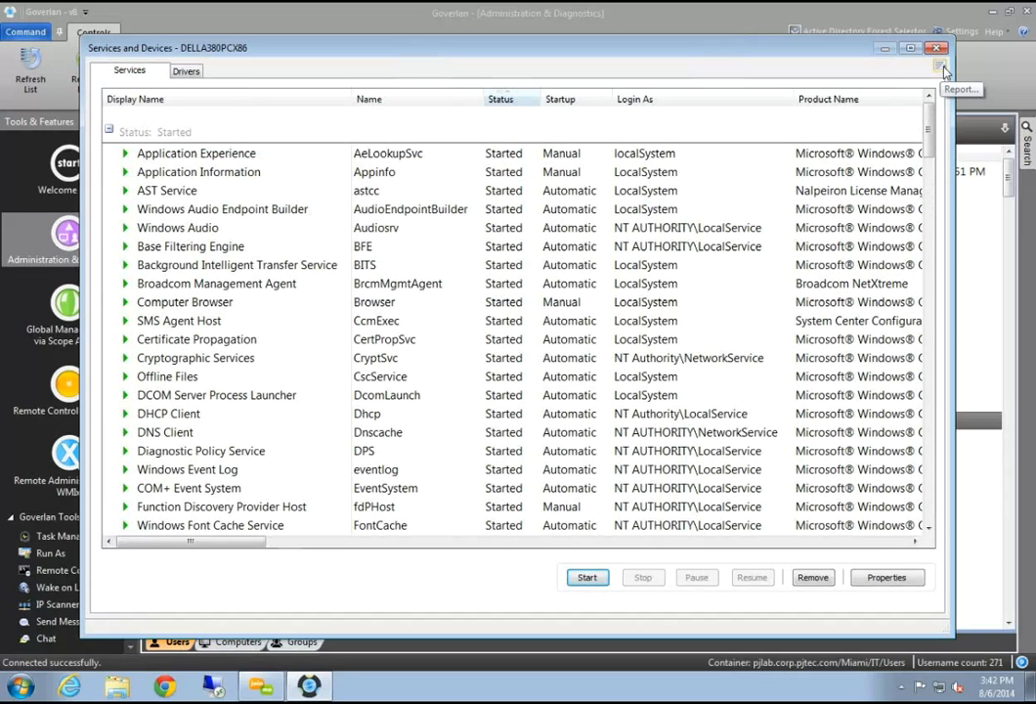
click(942, 68)
click(930, 87)
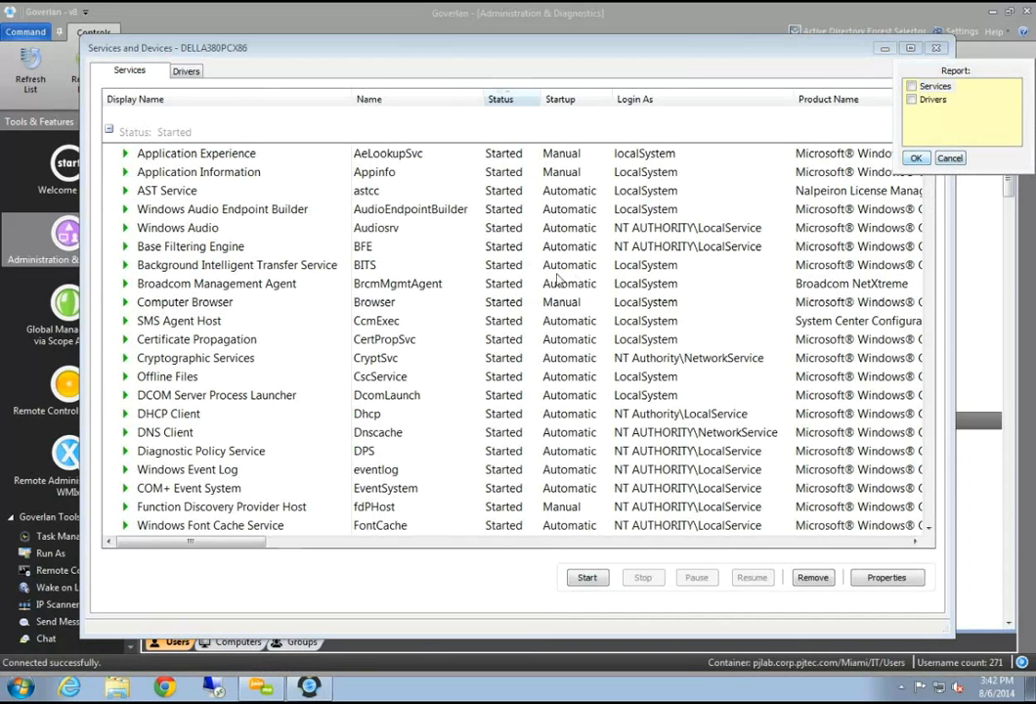
drag(255, 45, 302, 180)
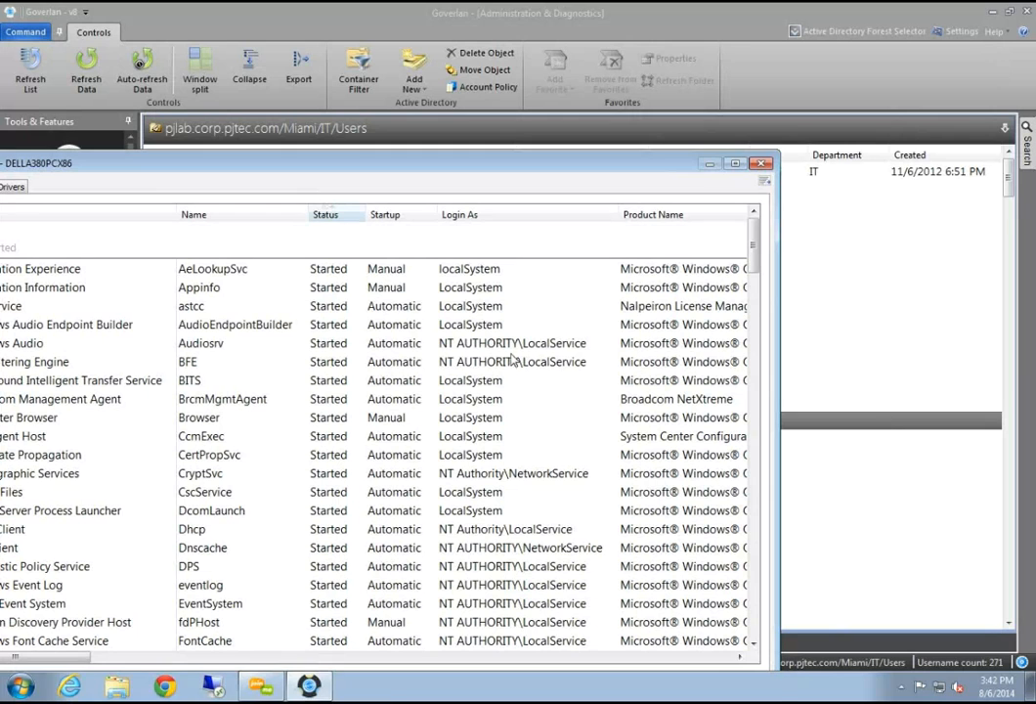
Close the services window and browse the workstation's Remote Console and Task Manager items
click(762, 168)
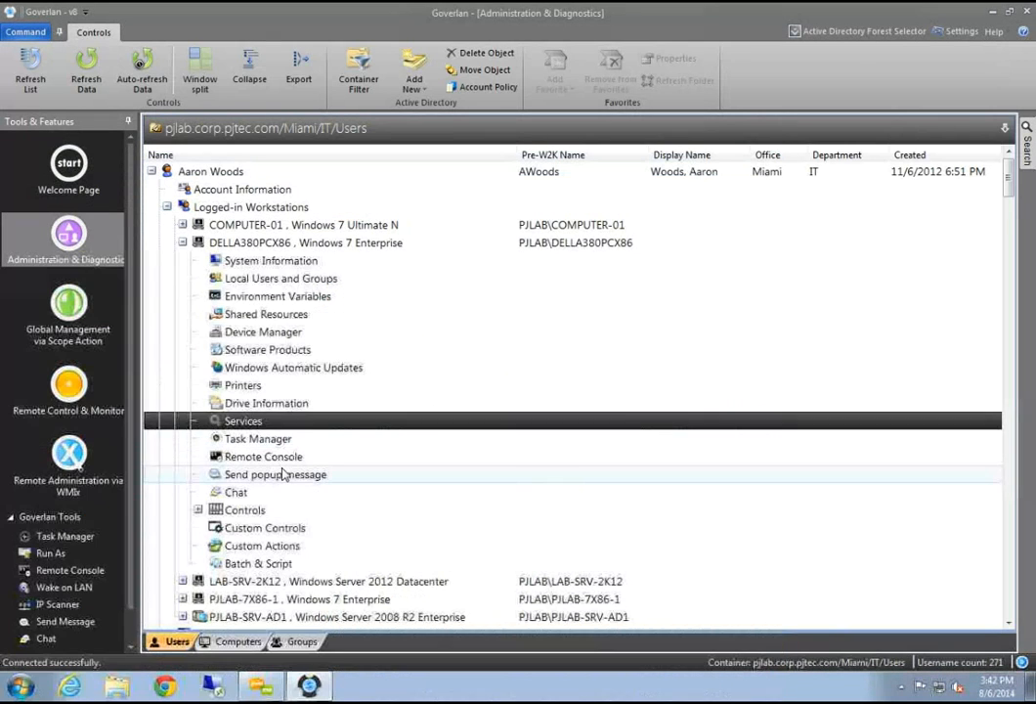
click(264, 456)
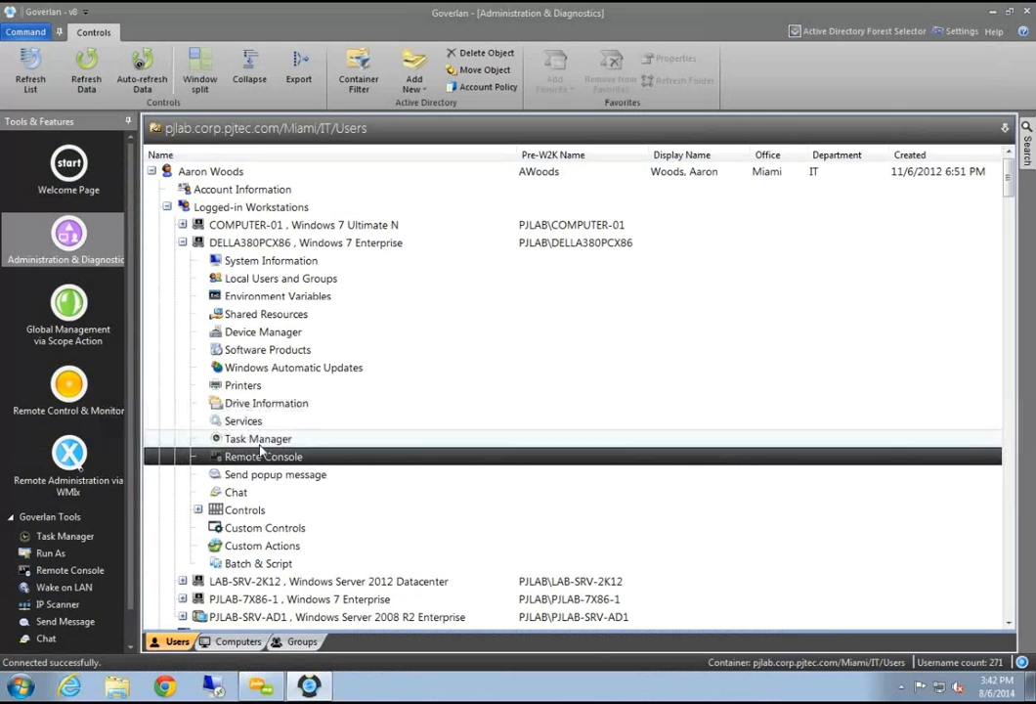
click(260, 441)
click(262, 456)
click(261, 442)
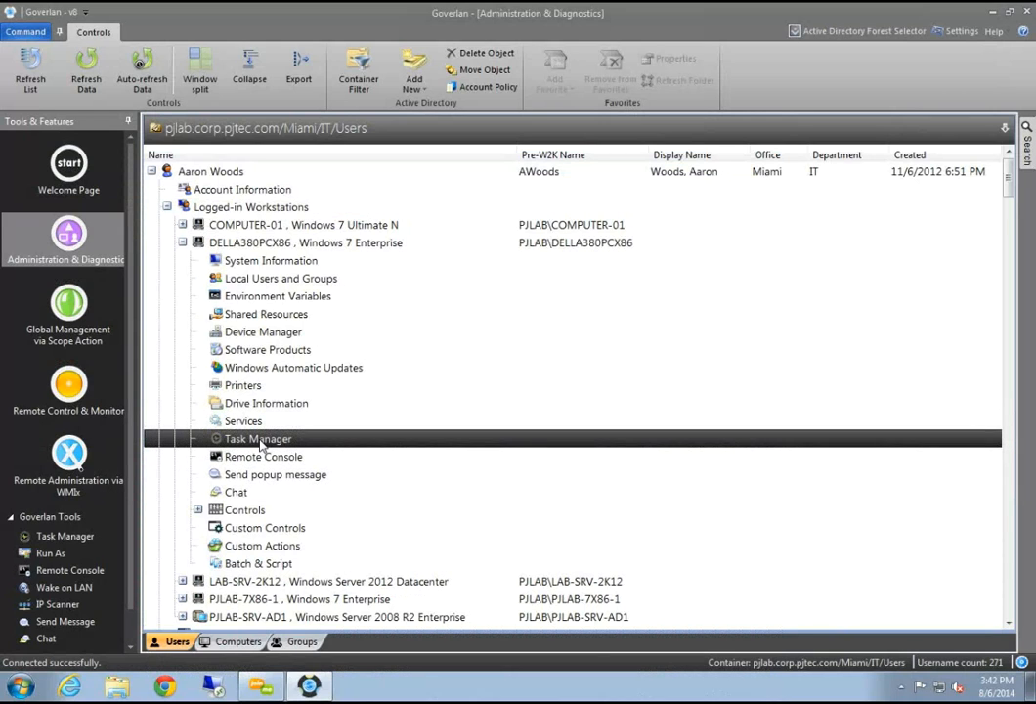
click(268, 456)
click(271, 440)
click(286, 455)
click(287, 445)
click(274, 455)
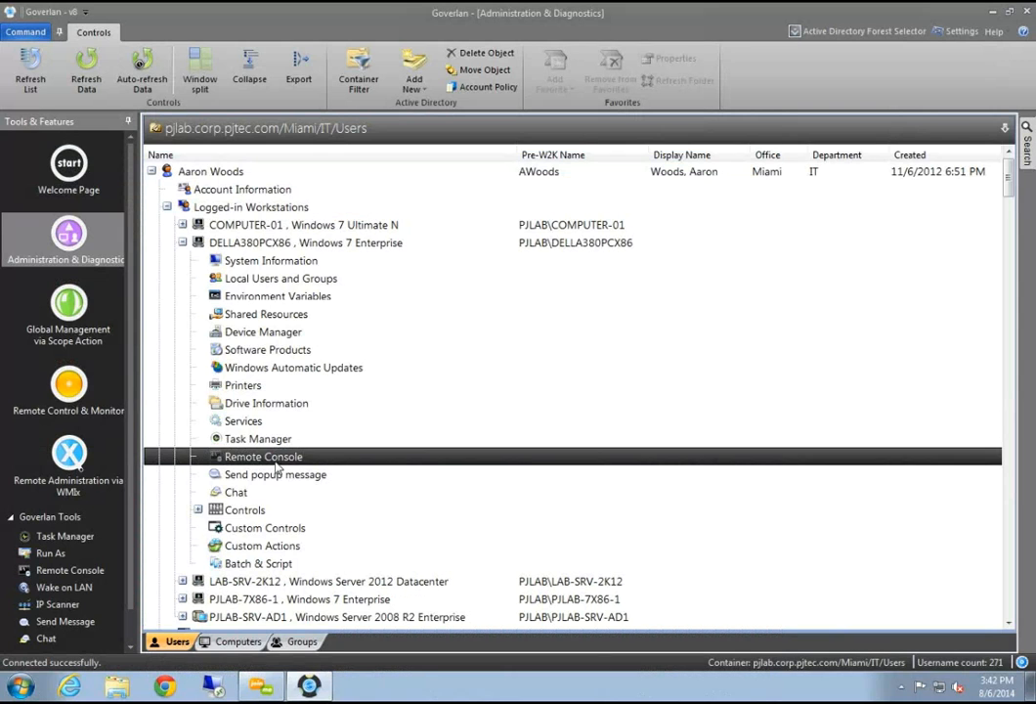
click(281, 441)
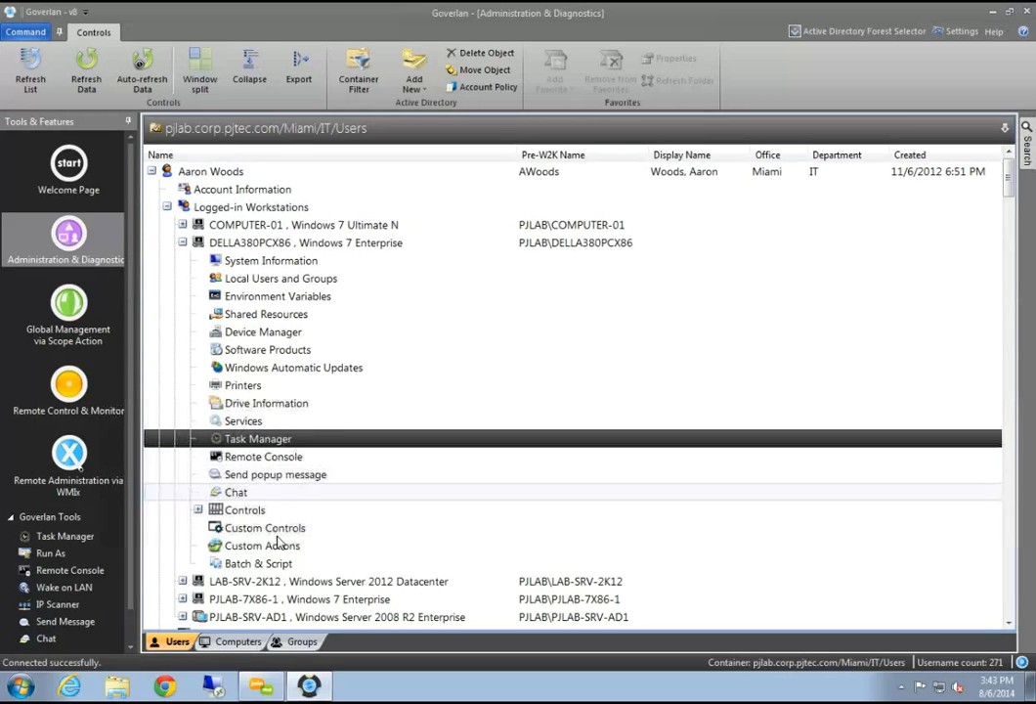
Check Send popup message and Chat, then expand DELLA380PCX86's Controls group to show Remote Control, WMI and Power Options
click(252, 476)
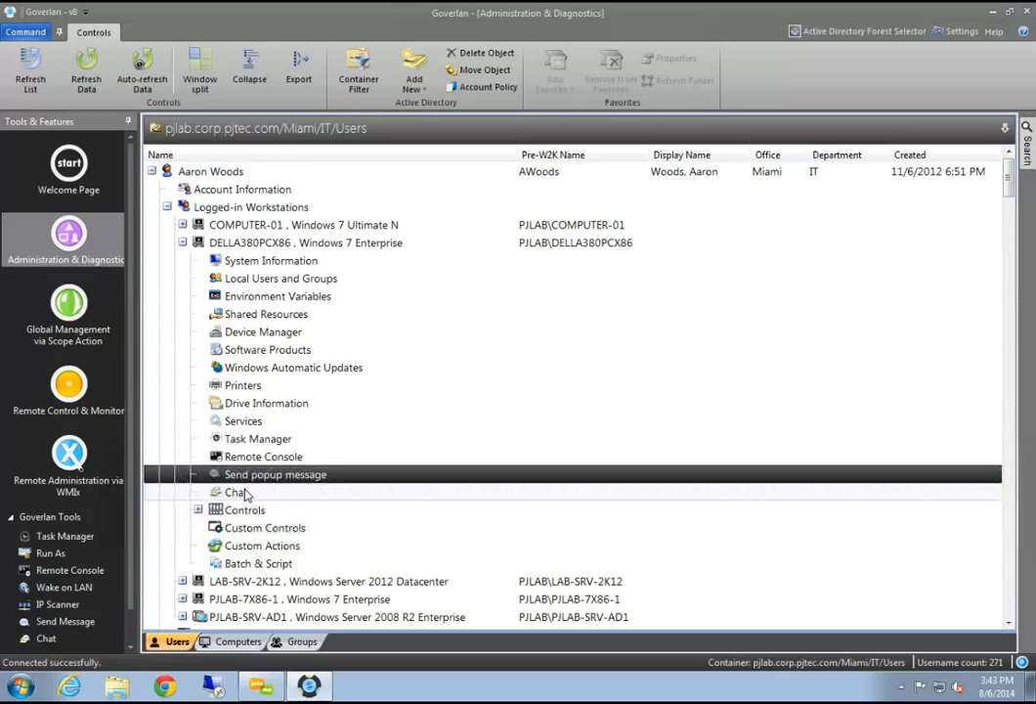
click(239, 492)
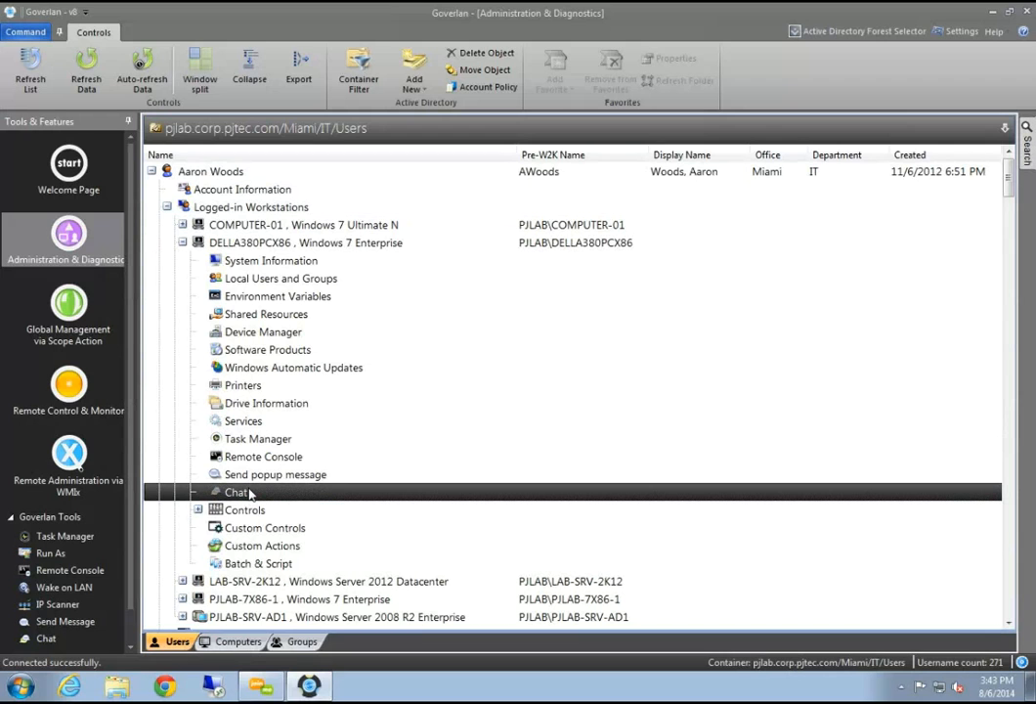
click(198, 509)
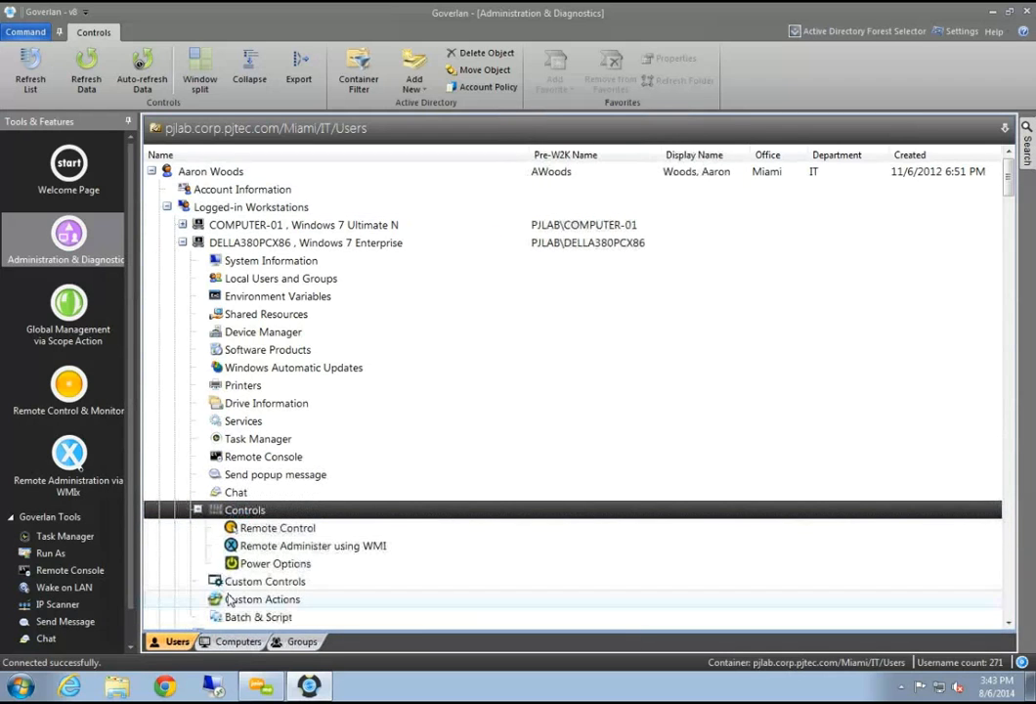
scroll(266, 543, down, 3)
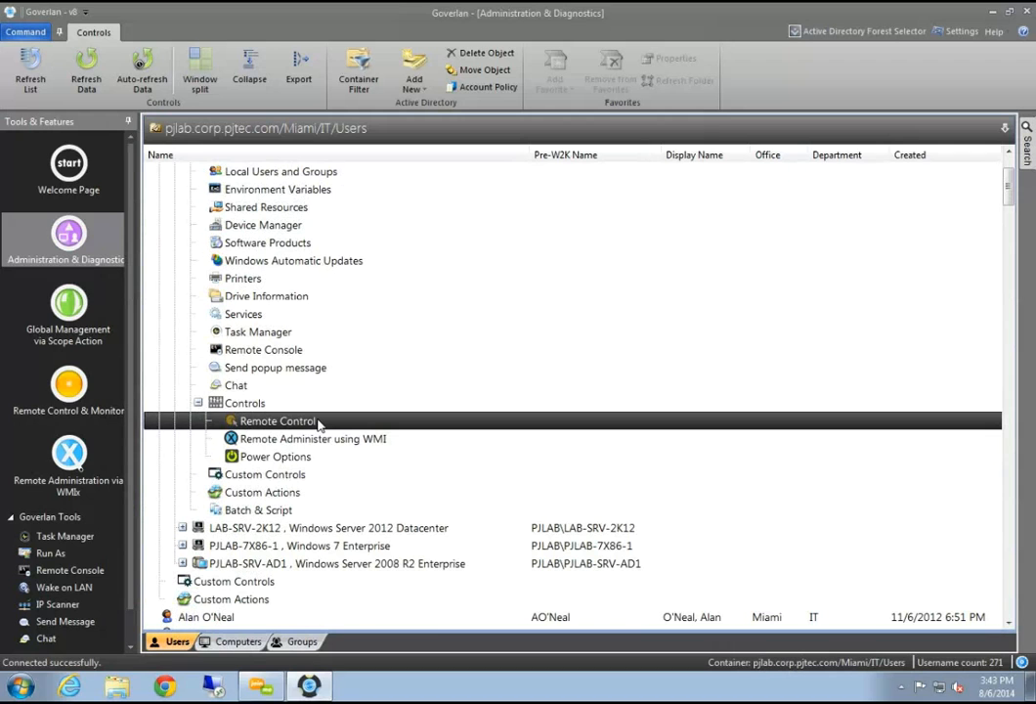
click(281, 462)
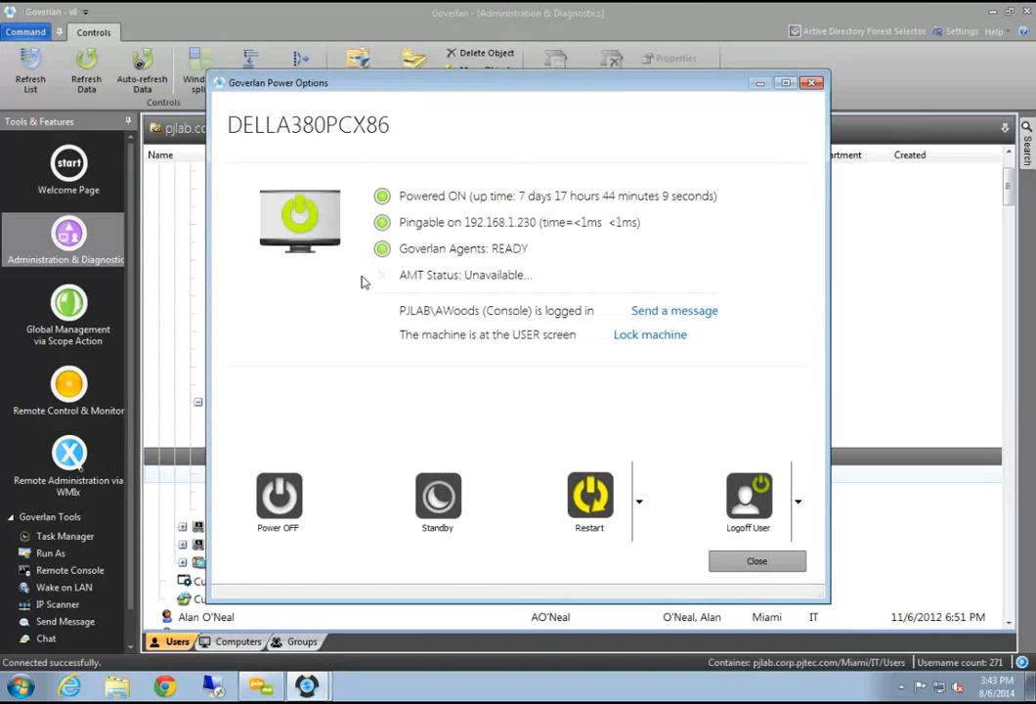
drag(429, 90, 377, 88)
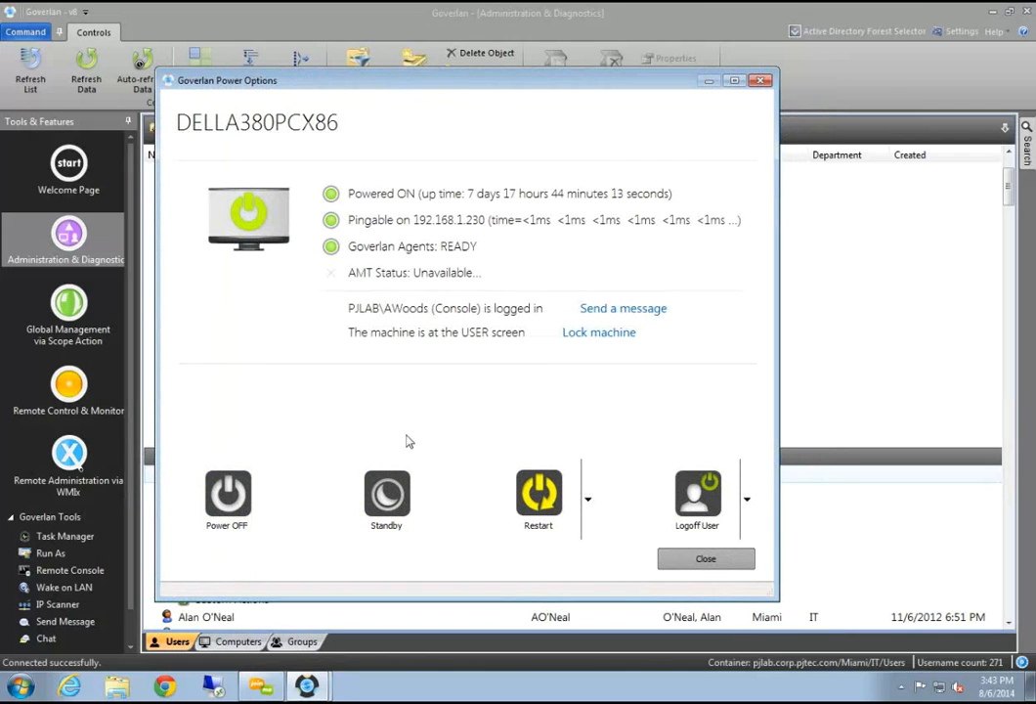
drag(282, 80, 316, 100)
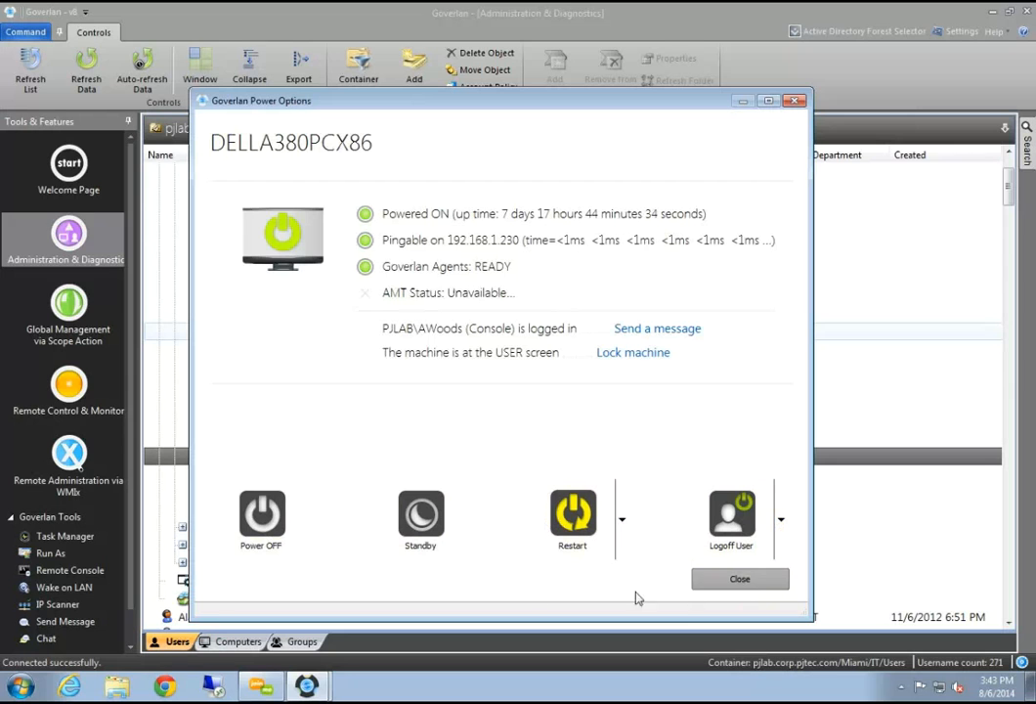
click(735, 582)
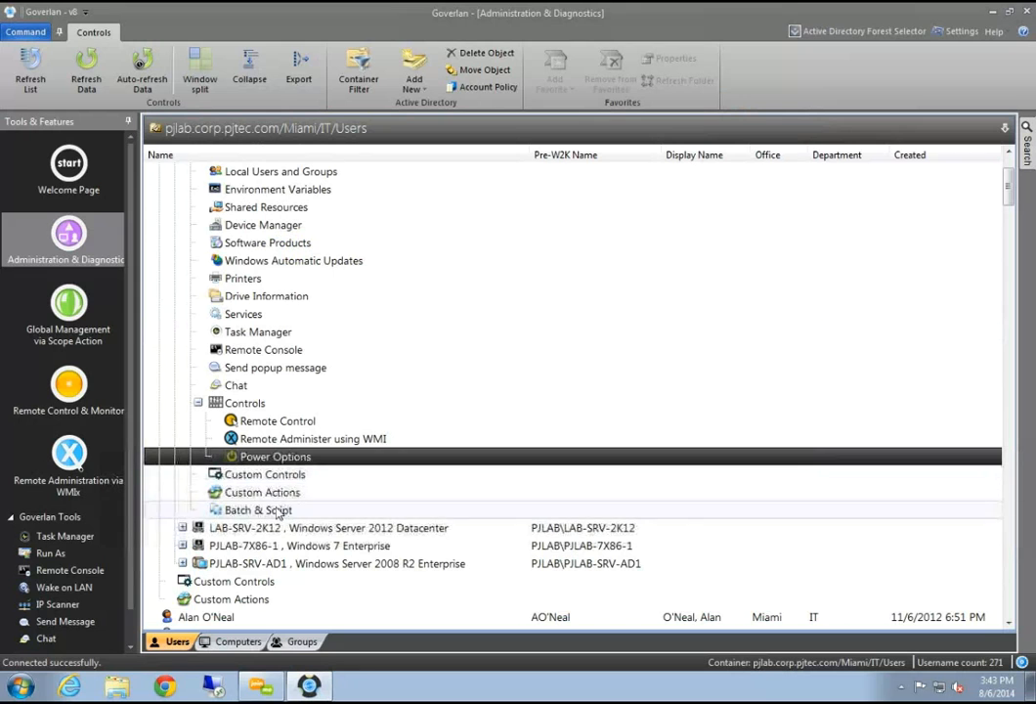
Expand DELLA380PCX86's empty Custom Actions node, collapse Controls, and bring up the Custom Actions context menu
click(242, 499)
scroll(330, 597, down, 2)
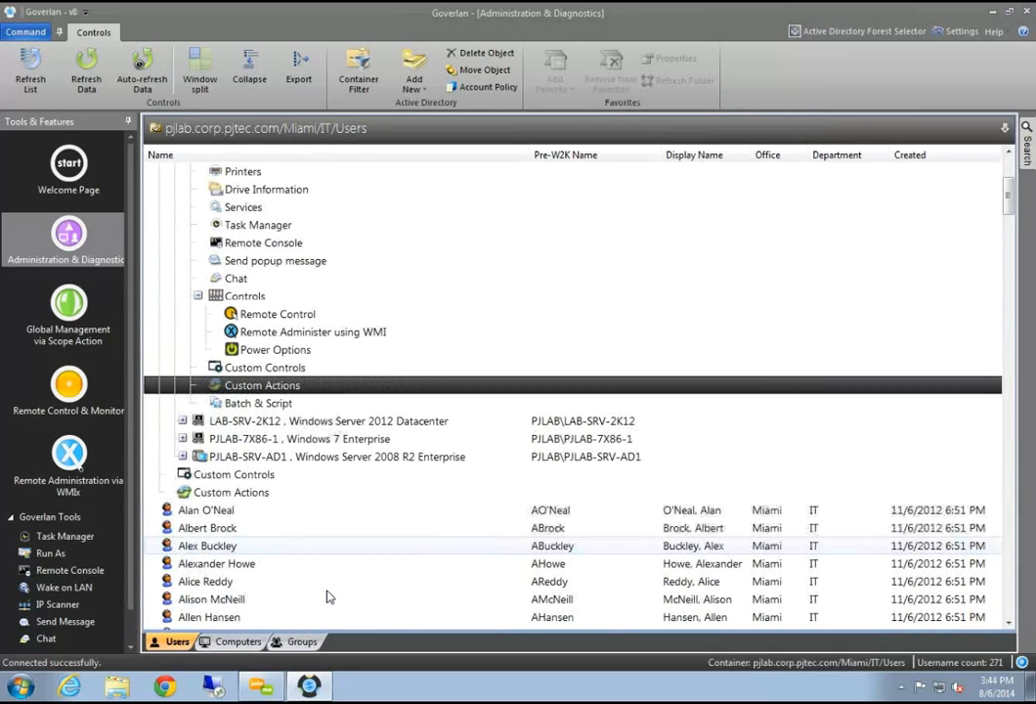
double_click(283, 388)
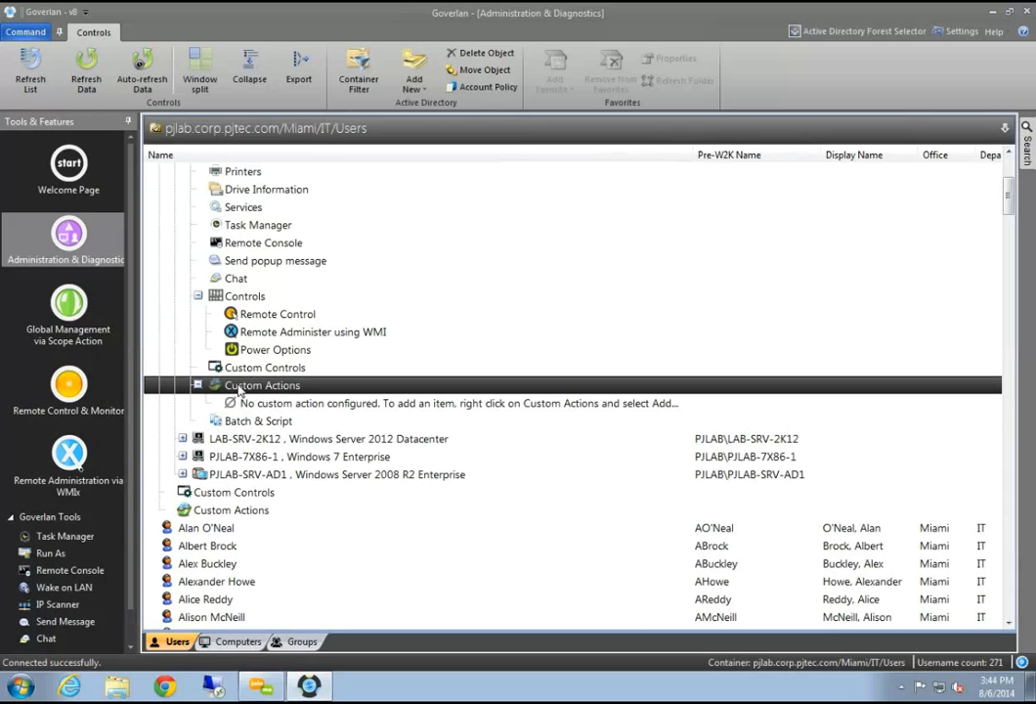
click(198, 295)
click(223, 332)
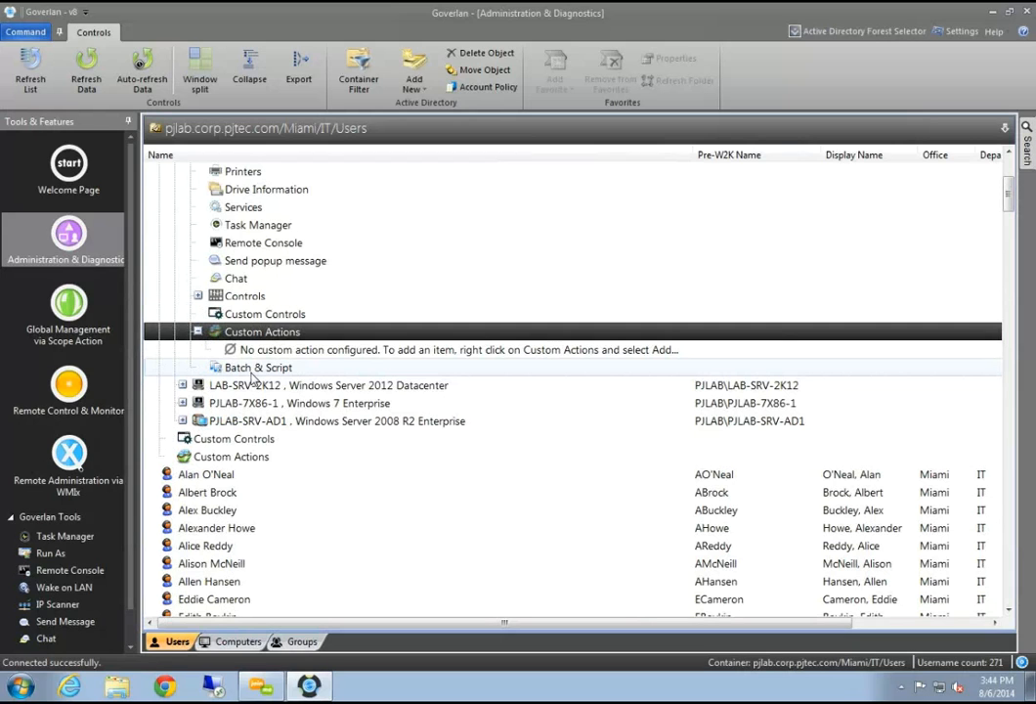
right_click(303, 334)
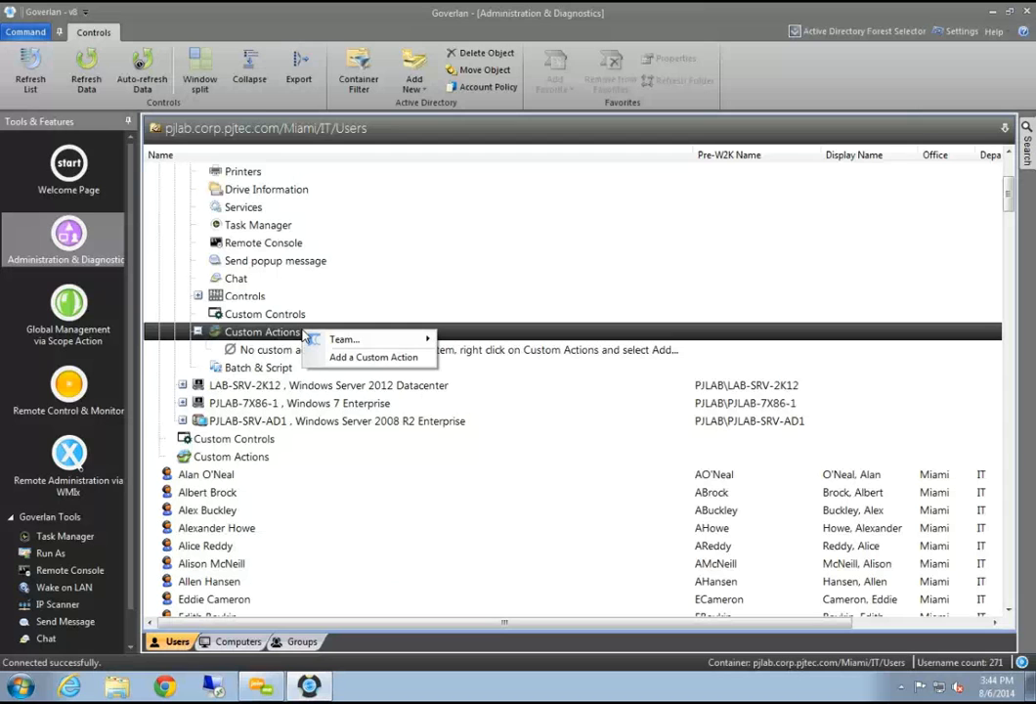
Add a custom action named 'Remove Myvirus.exe' and create its first action module
click(370, 357)
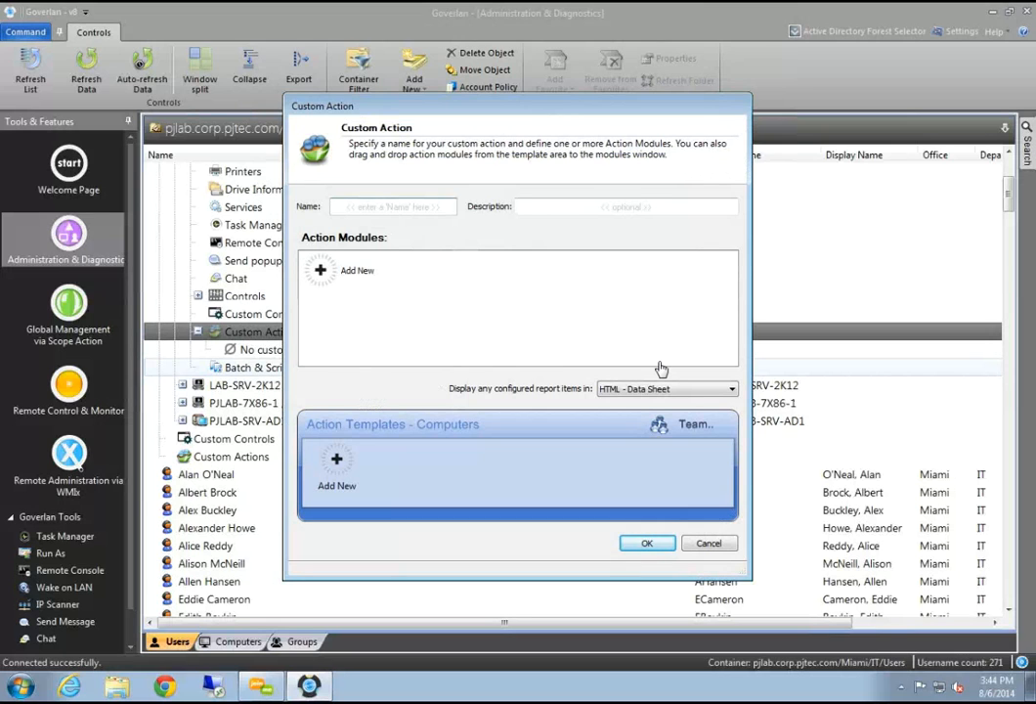
text(Remove)
key(BackSpace)
click(320, 272)
double_click(322, 274)
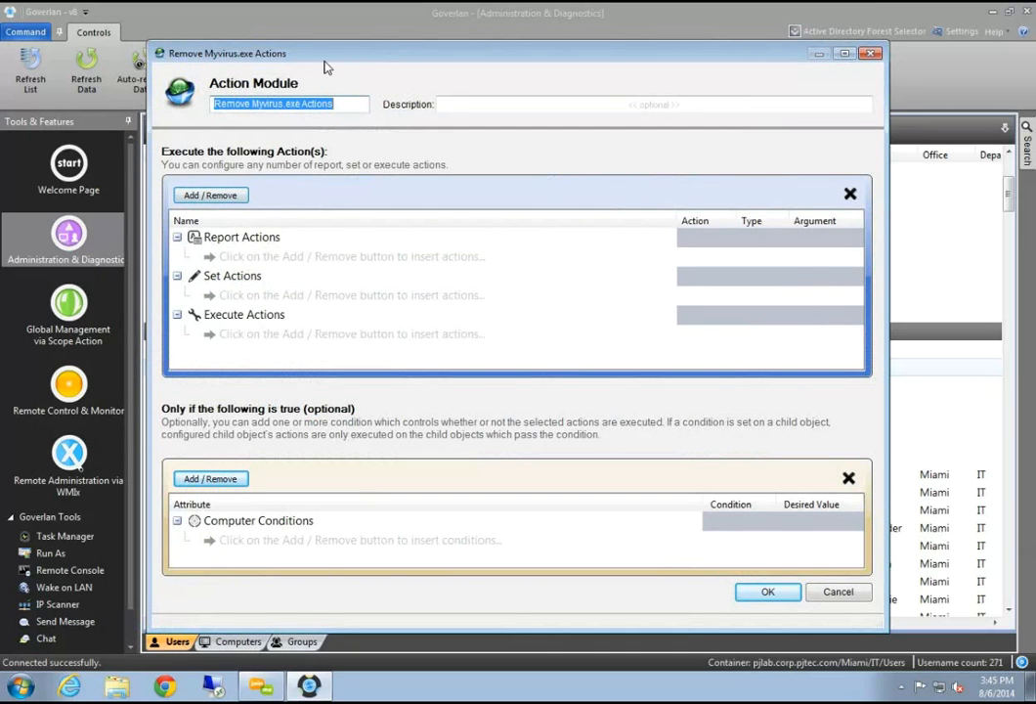
Search the computer actions for 'process' and pick Terminate a process
drag(271, 55, 226, 66)
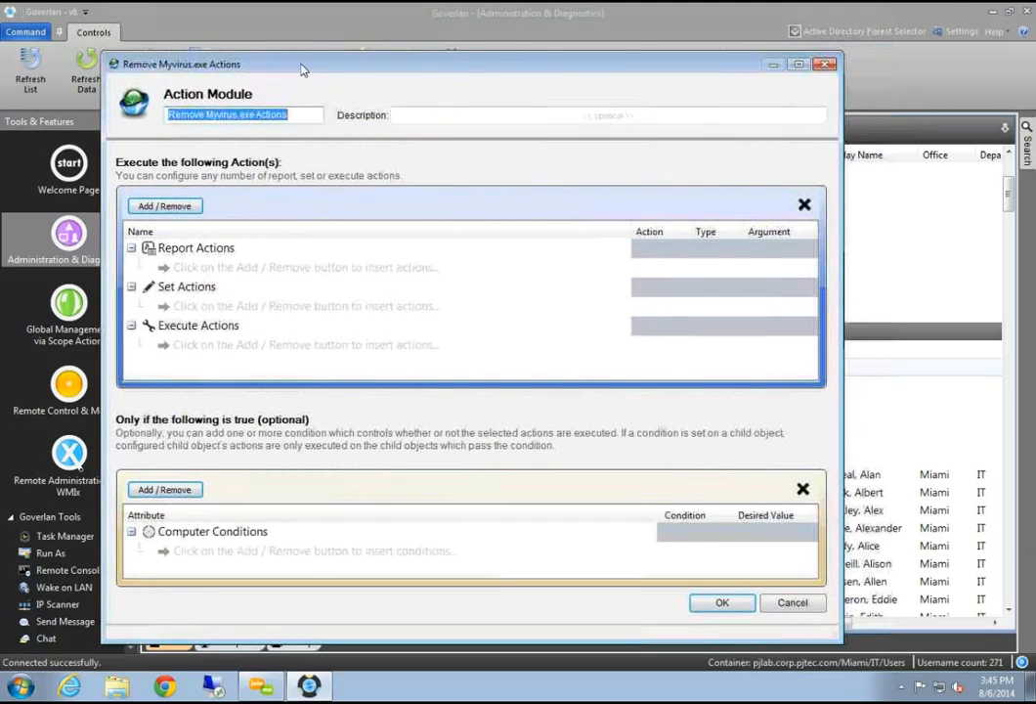
click(186, 208)
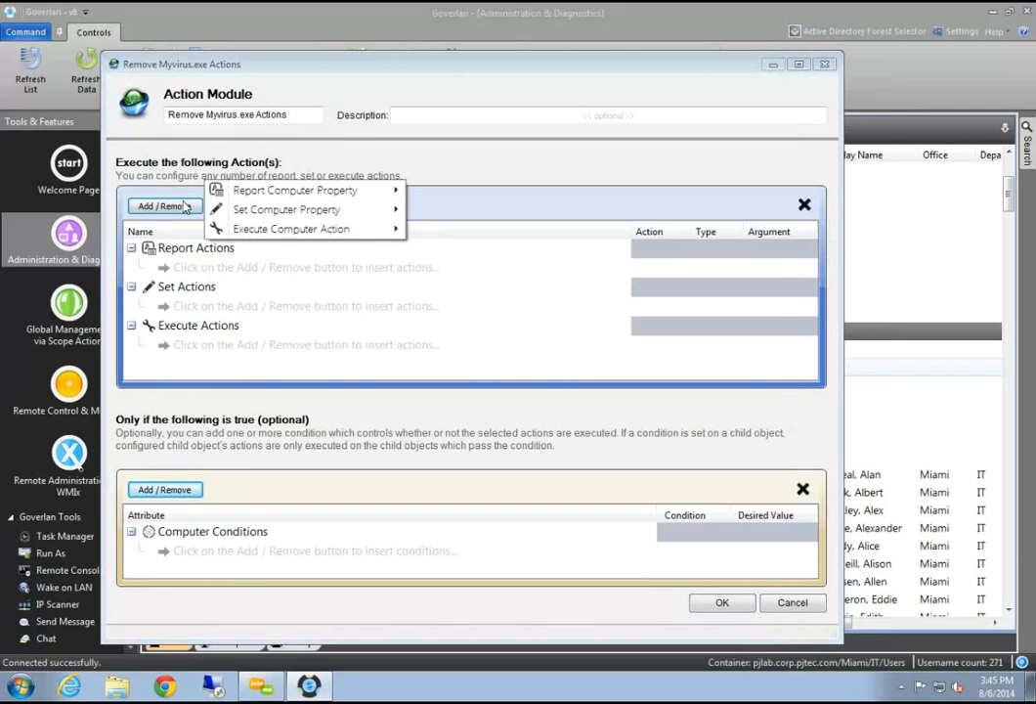
mouse_move(264, 229)
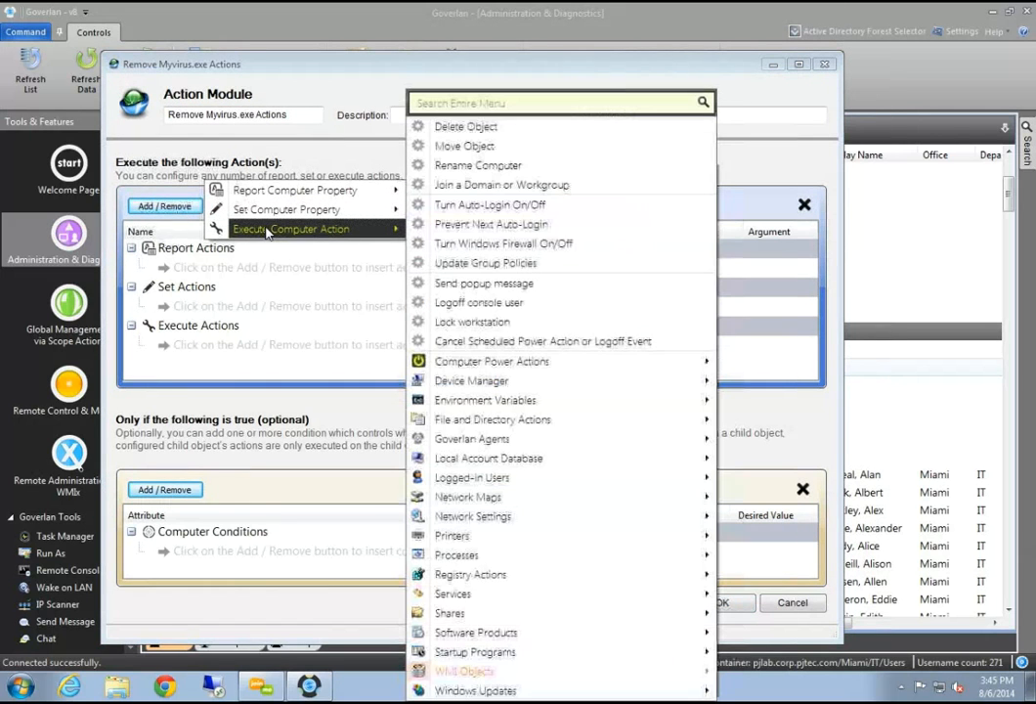
click(515, 108)
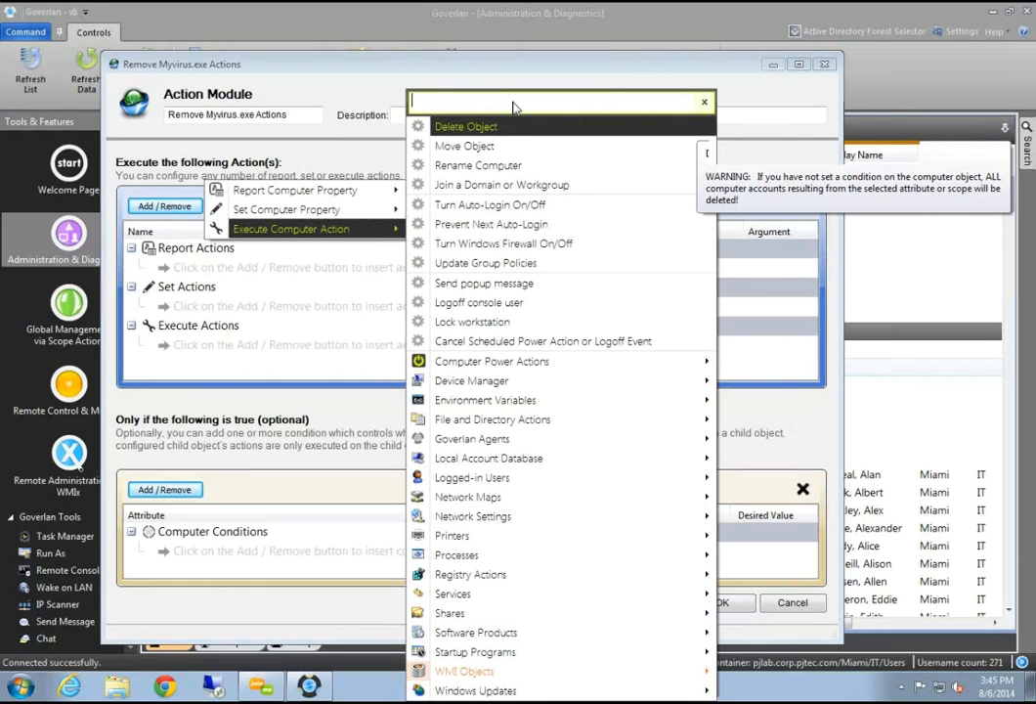
text(process)
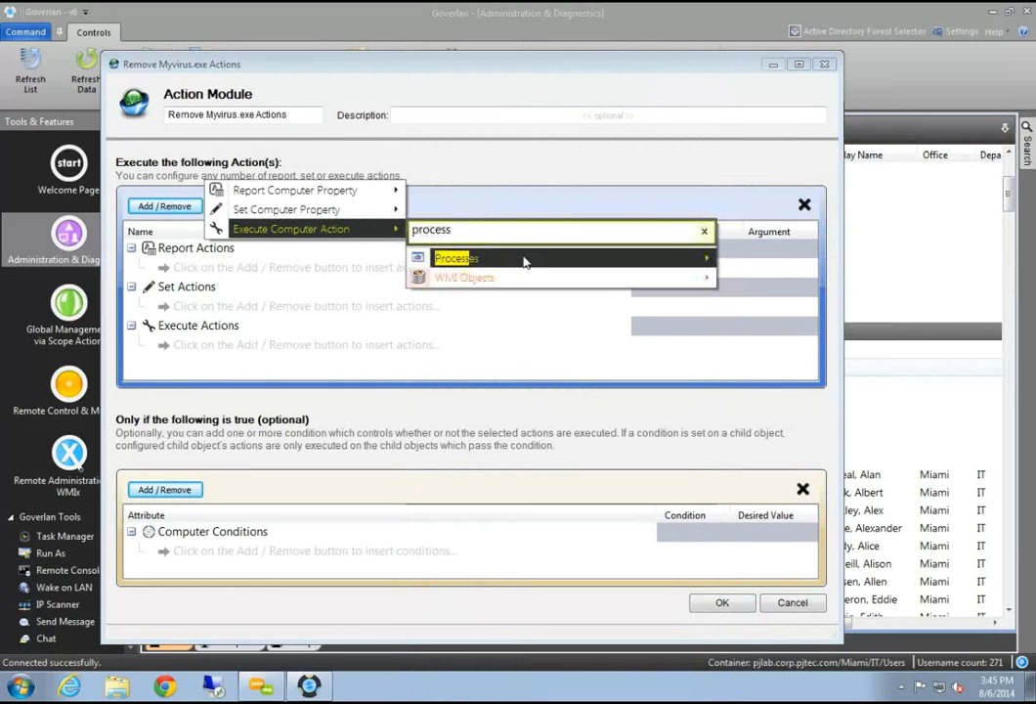
mouse_move(524, 262)
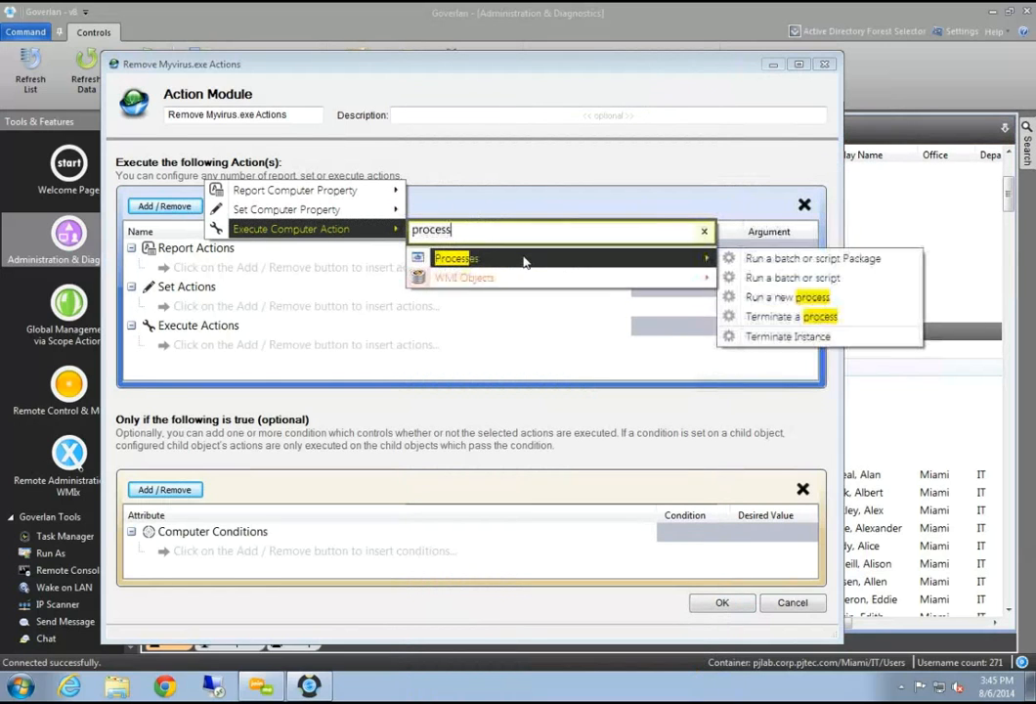
click(787, 317)
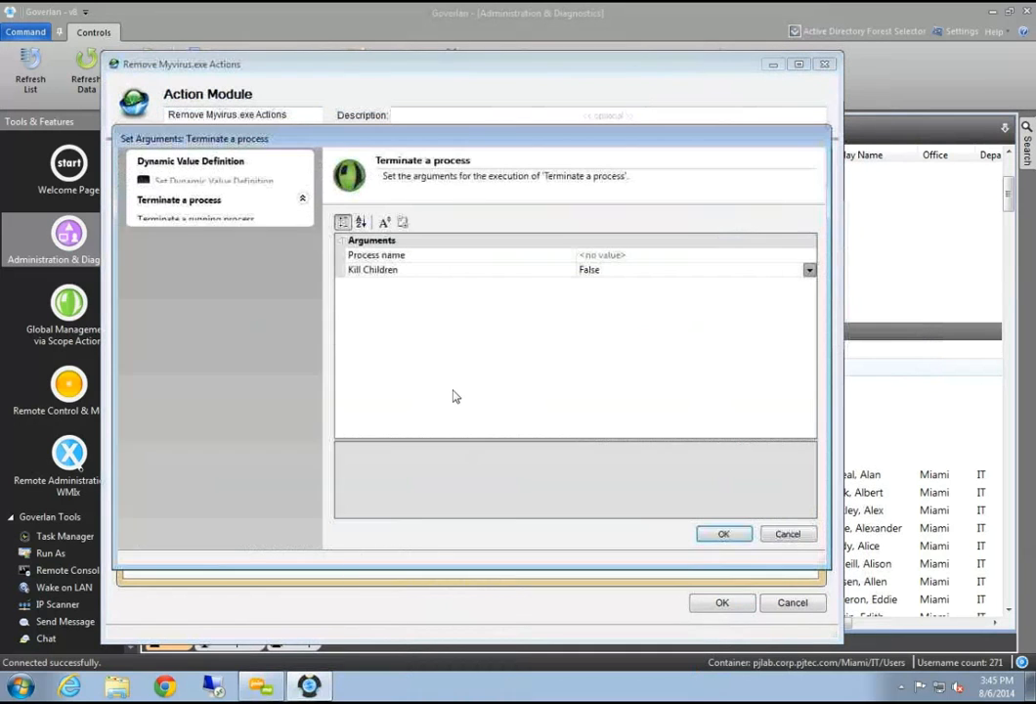
Set Process name to myvirus.exe and Kill Children to True, then confirm the arguments
click(779, 253)
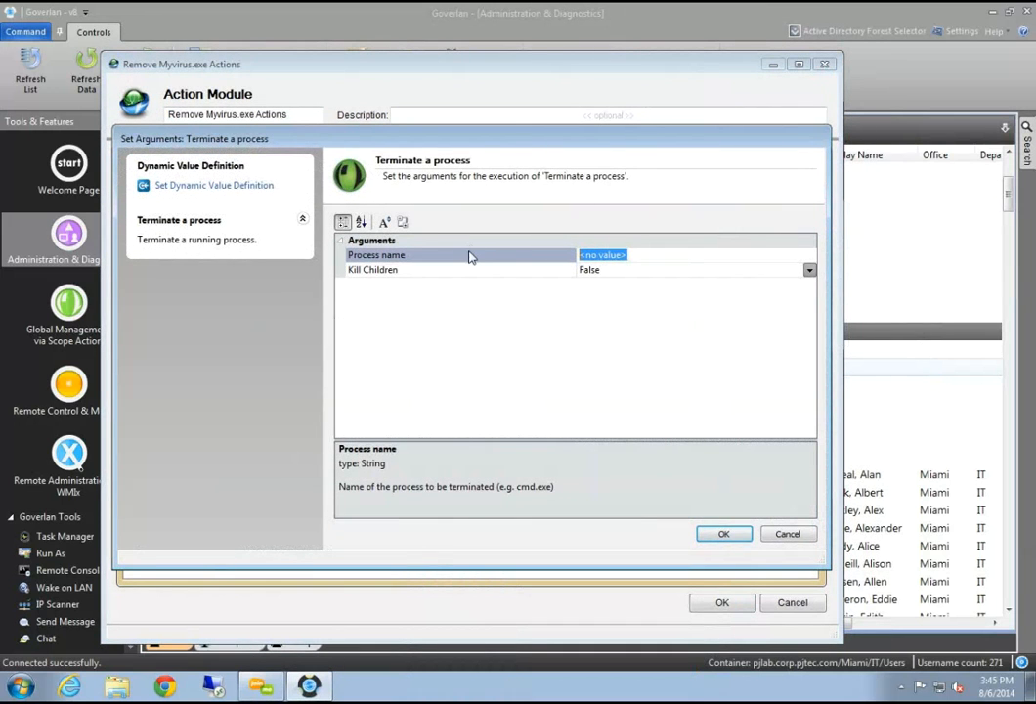
text(myvirus.exe)
click(808, 272)
click(809, 271)
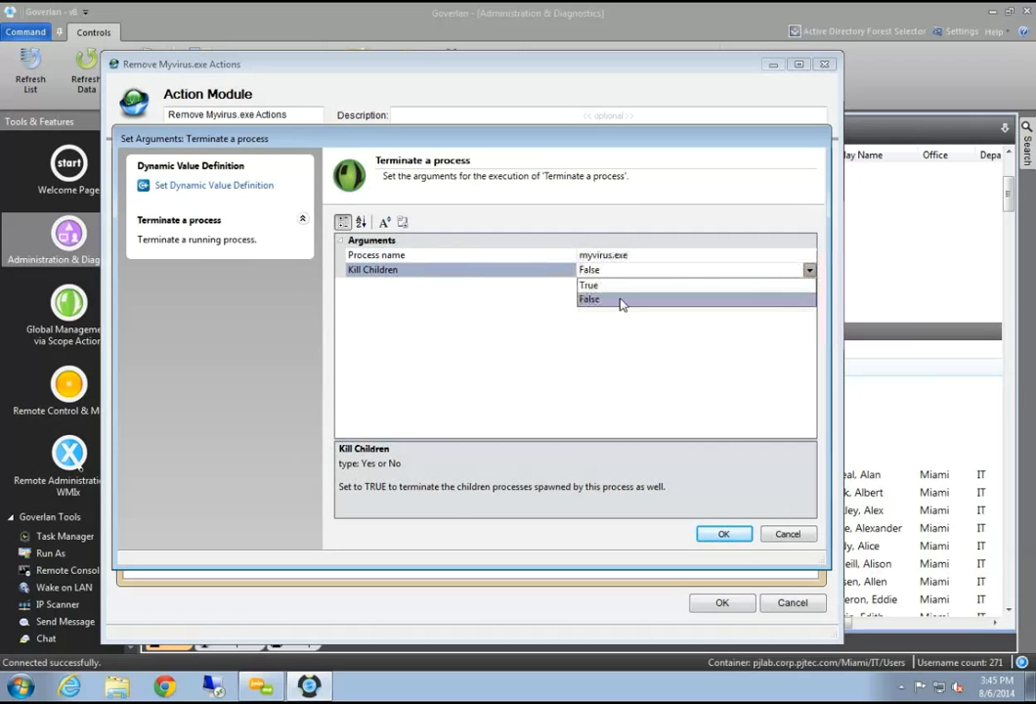
click(591, 286)
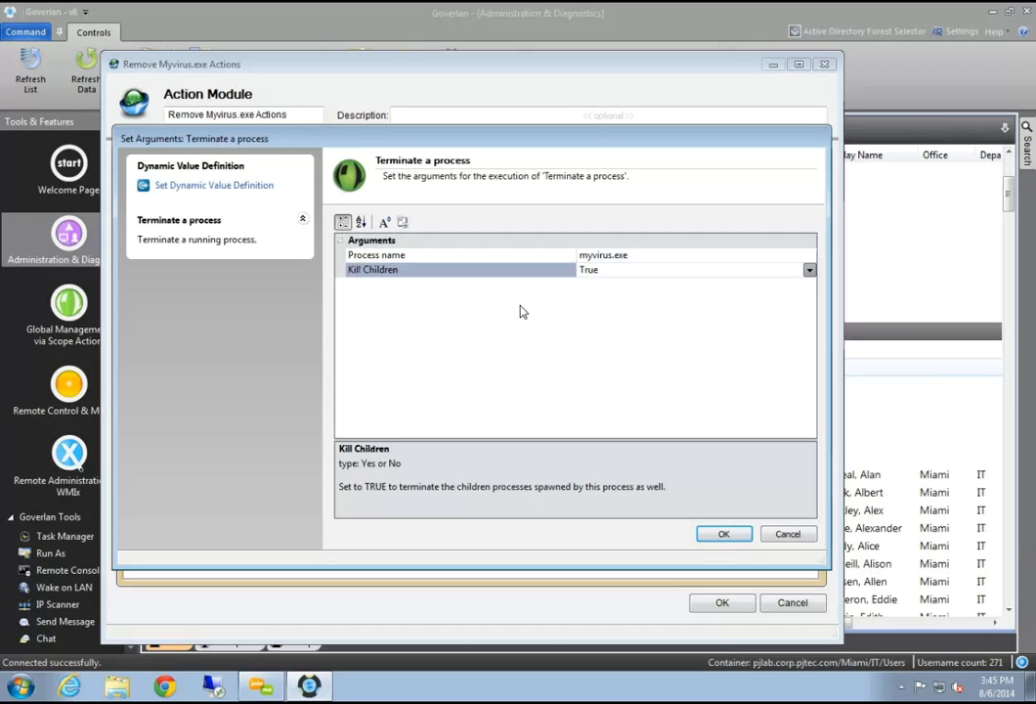
click(731, 537)
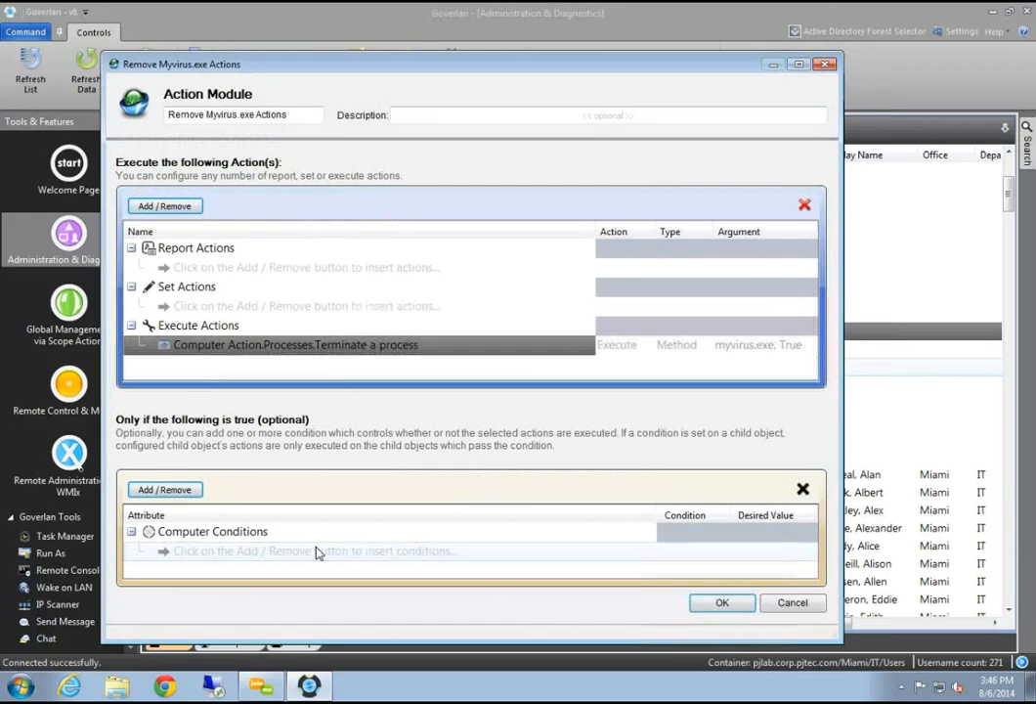
click(164, 207)
Search the computer actions for 'registry' and pick Delete a Registry Key
mouse_move(347, 229)
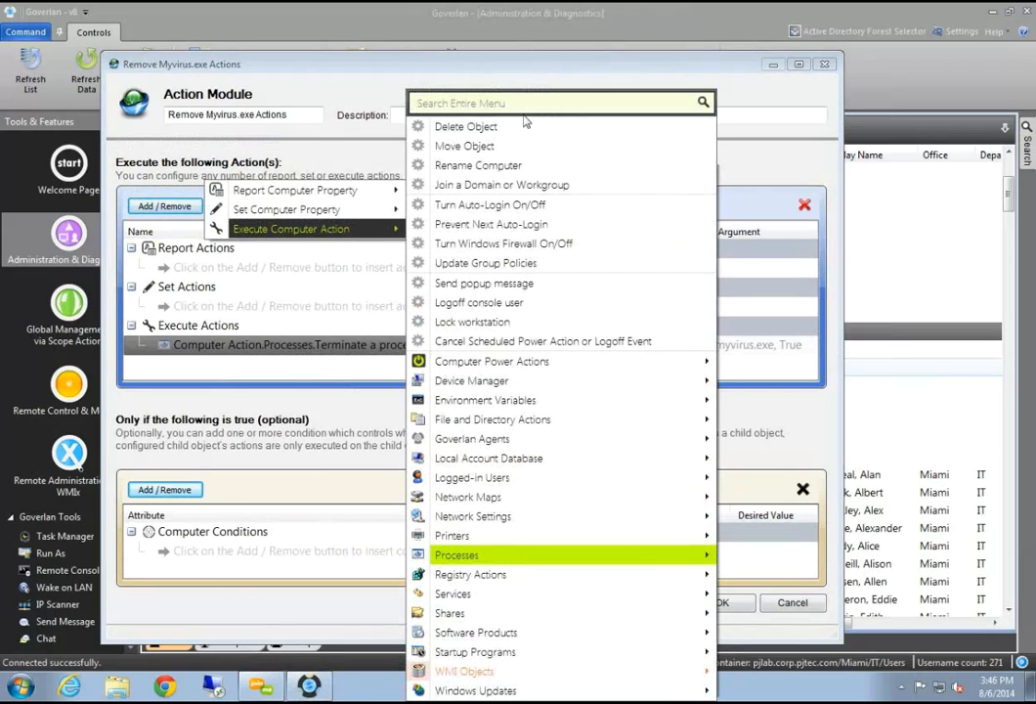
click(526, 106)
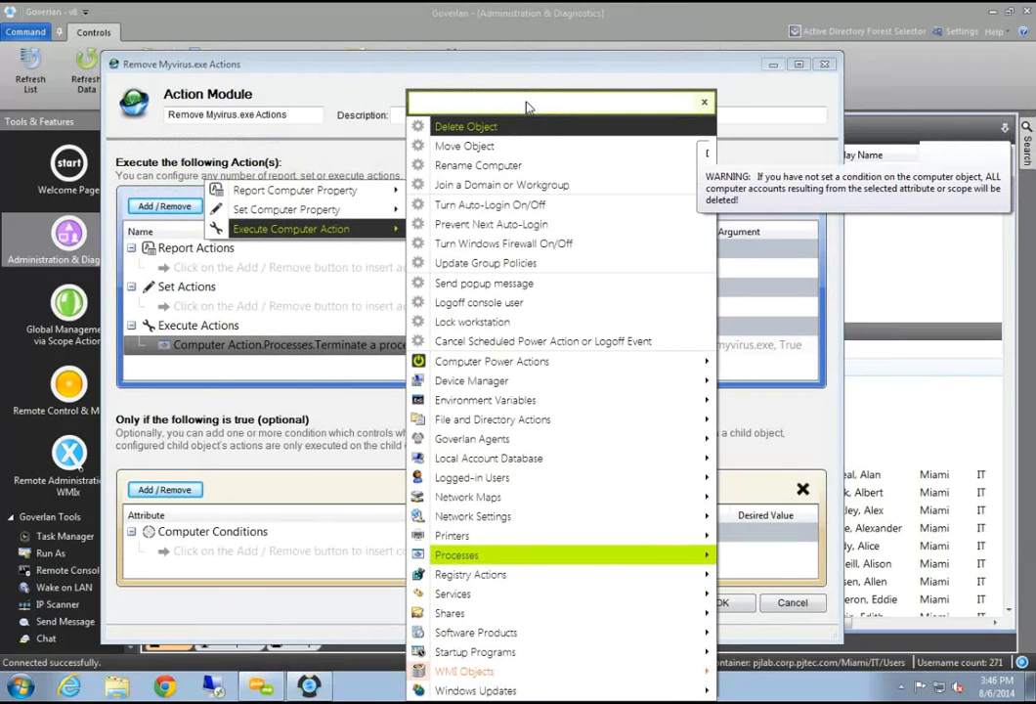
text(registry)
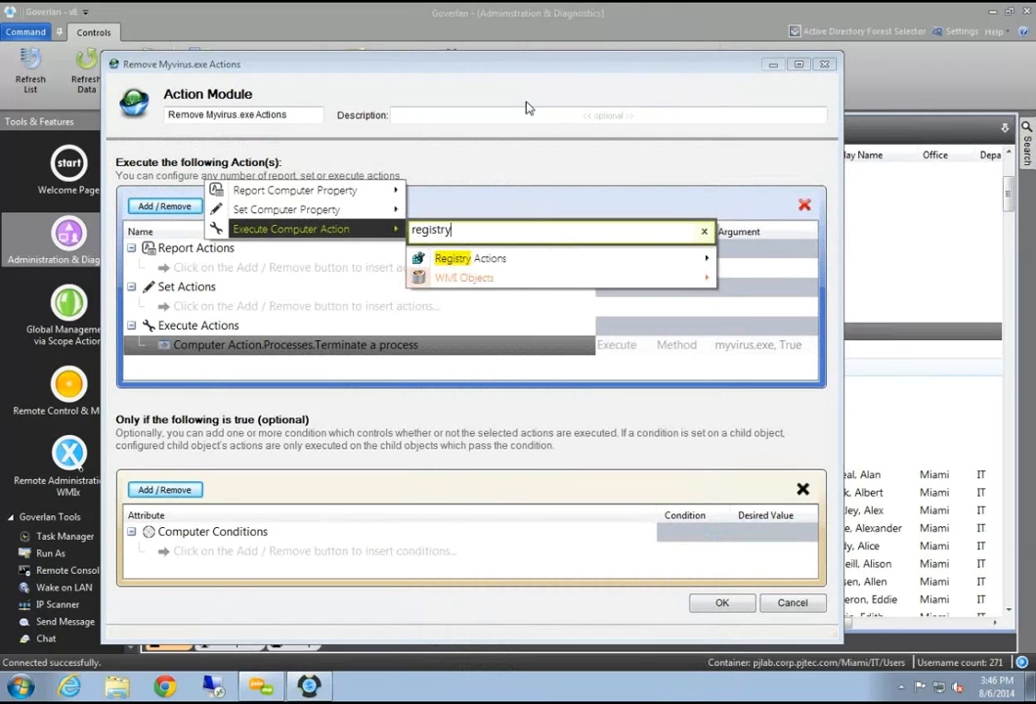
mouse_move(525, 265)
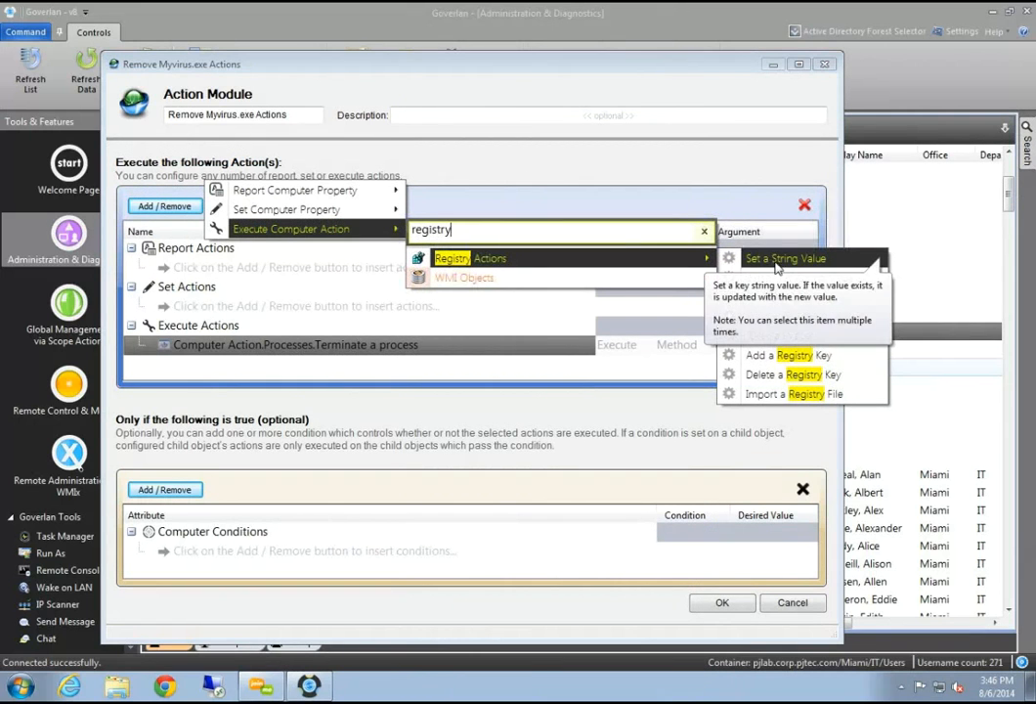
click(811, 376)
Enter the key path HKEY_CURRENT_USER\SOFTWARE\MYVIRUS, keep Fail if Not Empty False, and confirm
click(640, 254)
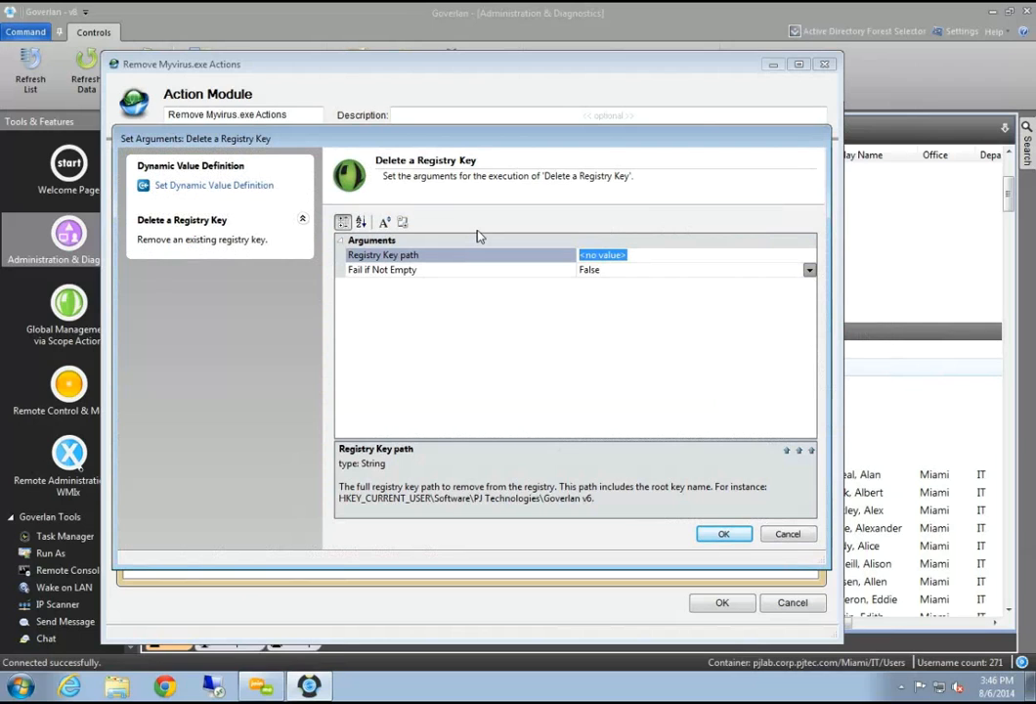
text(HKEY_CURRE)
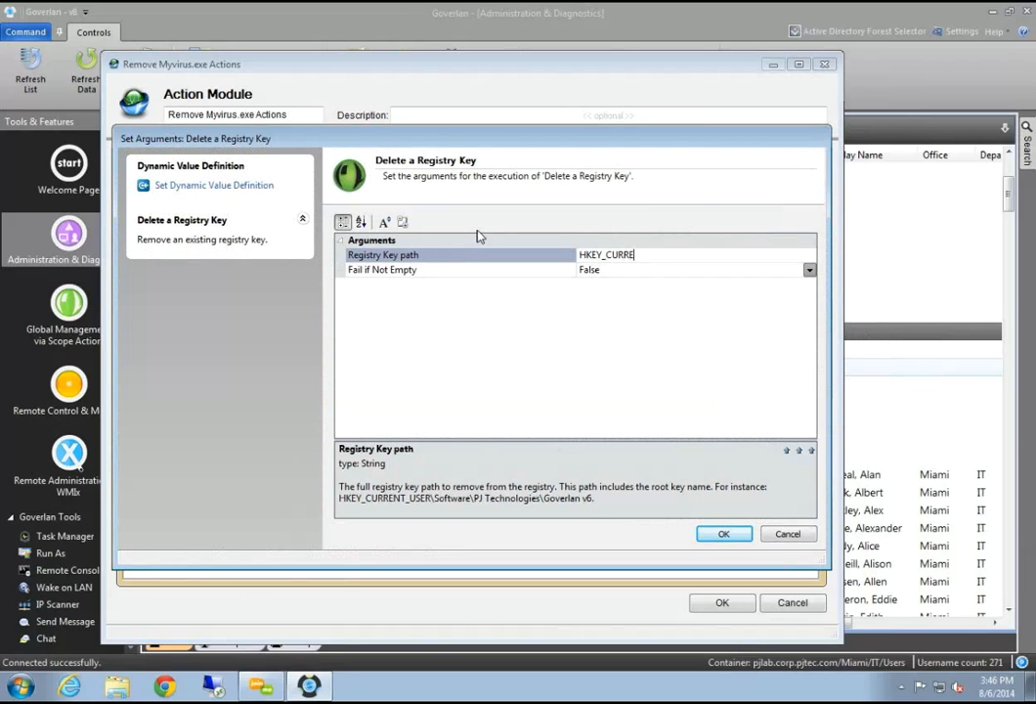
text(NT_USER\SOFTWARE\MYVIRUS)
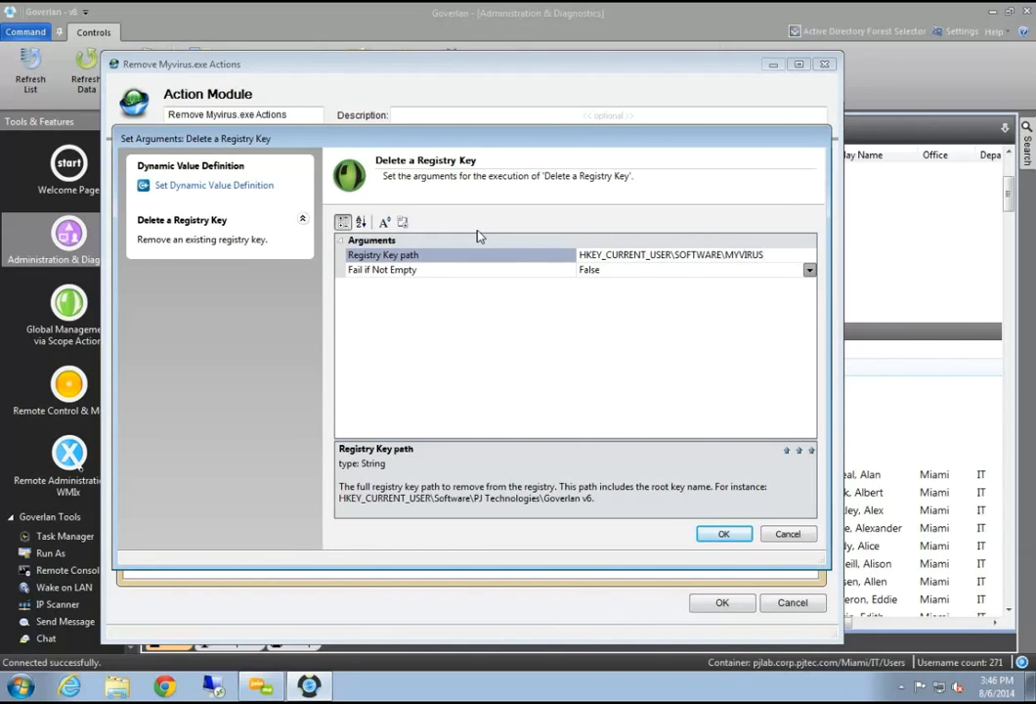
click(809, 273)
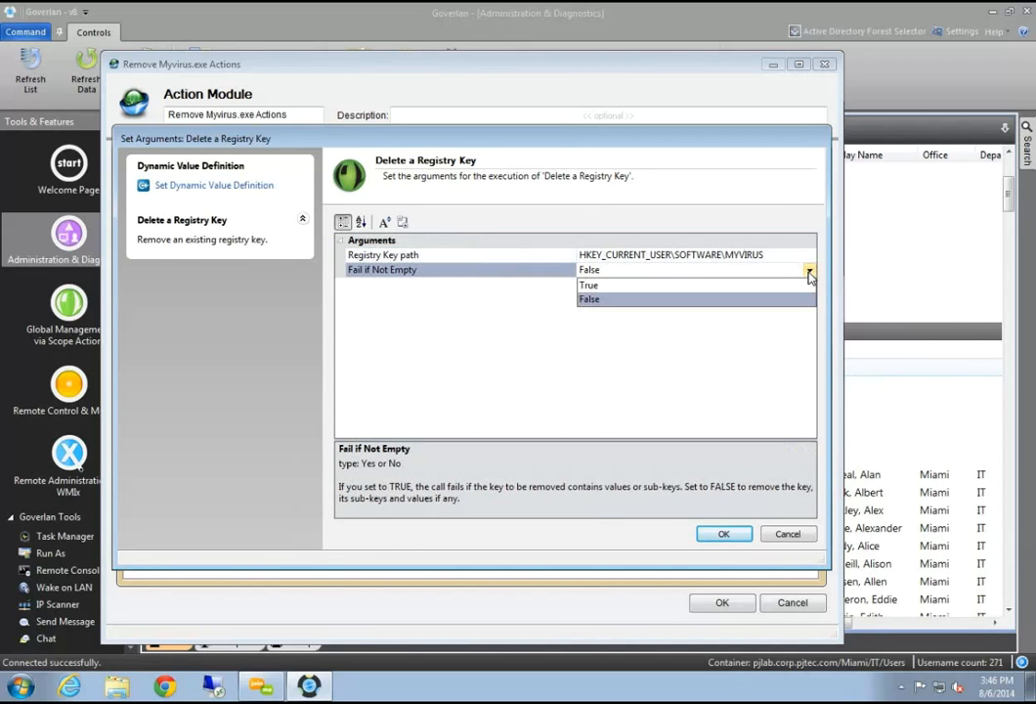
click(809, 273)
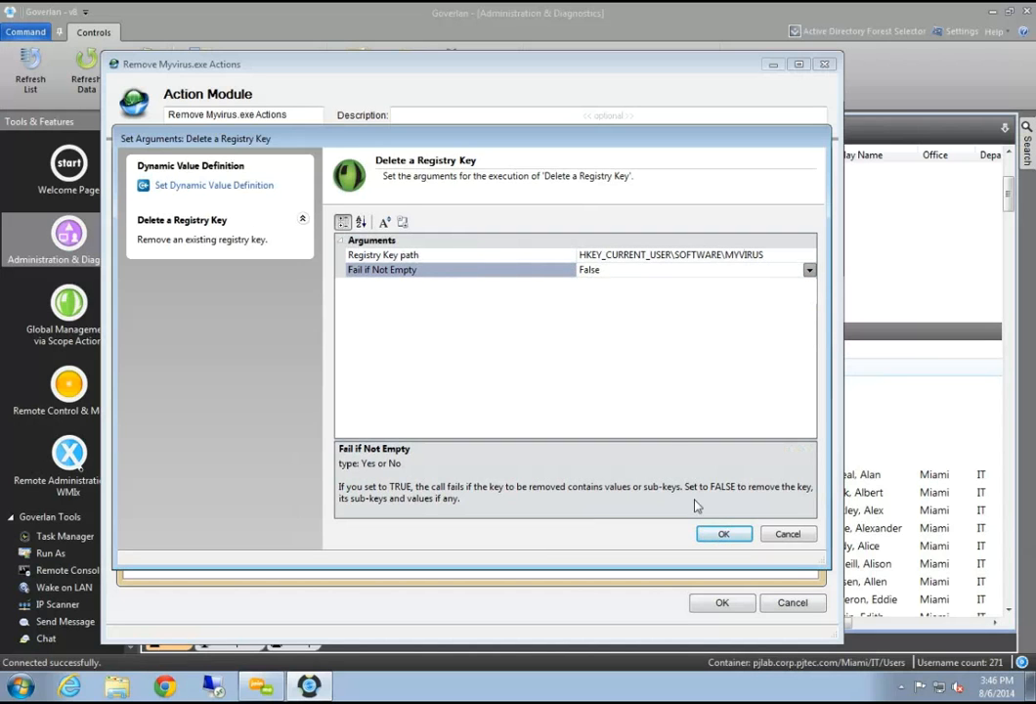
click(724, 533)
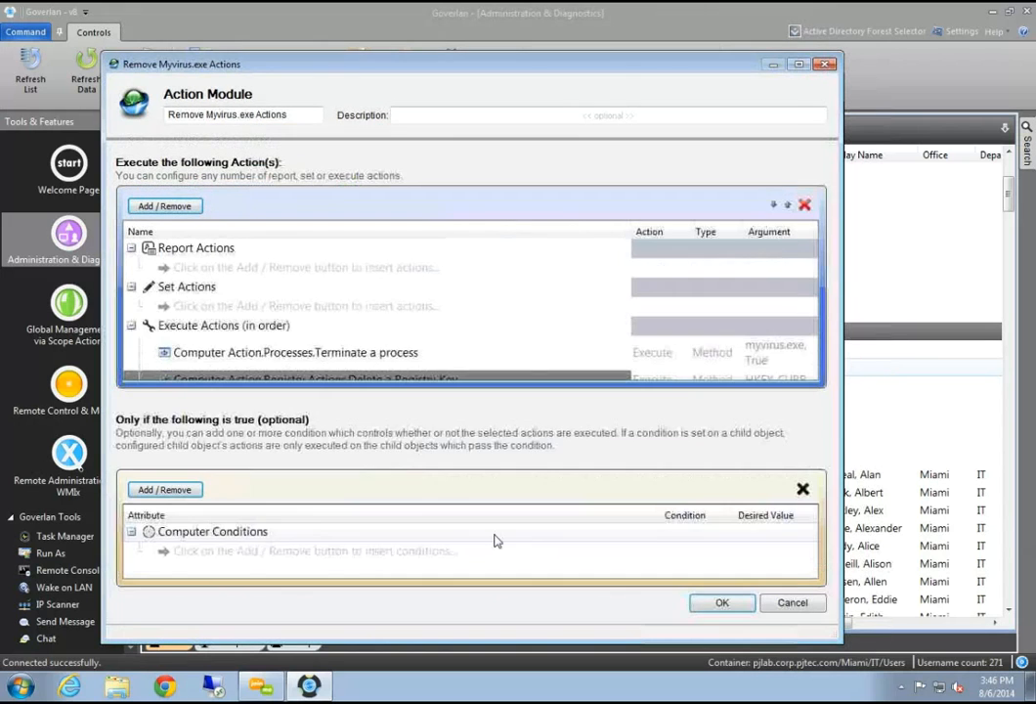
click(176, 206)
mouse_move(318, 231)
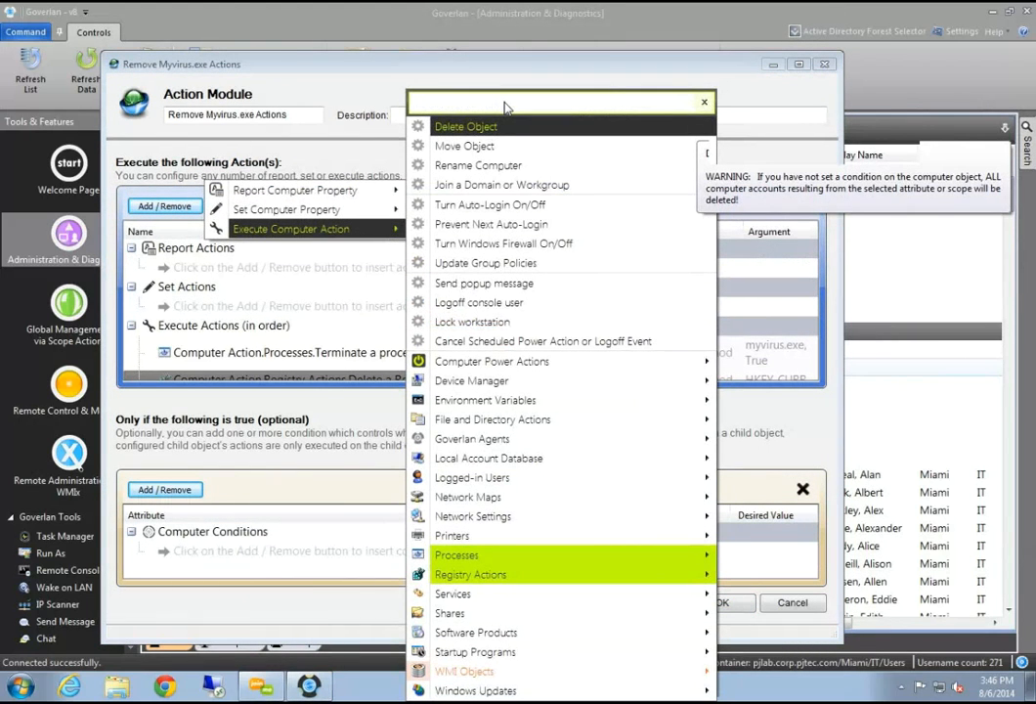
text(File)
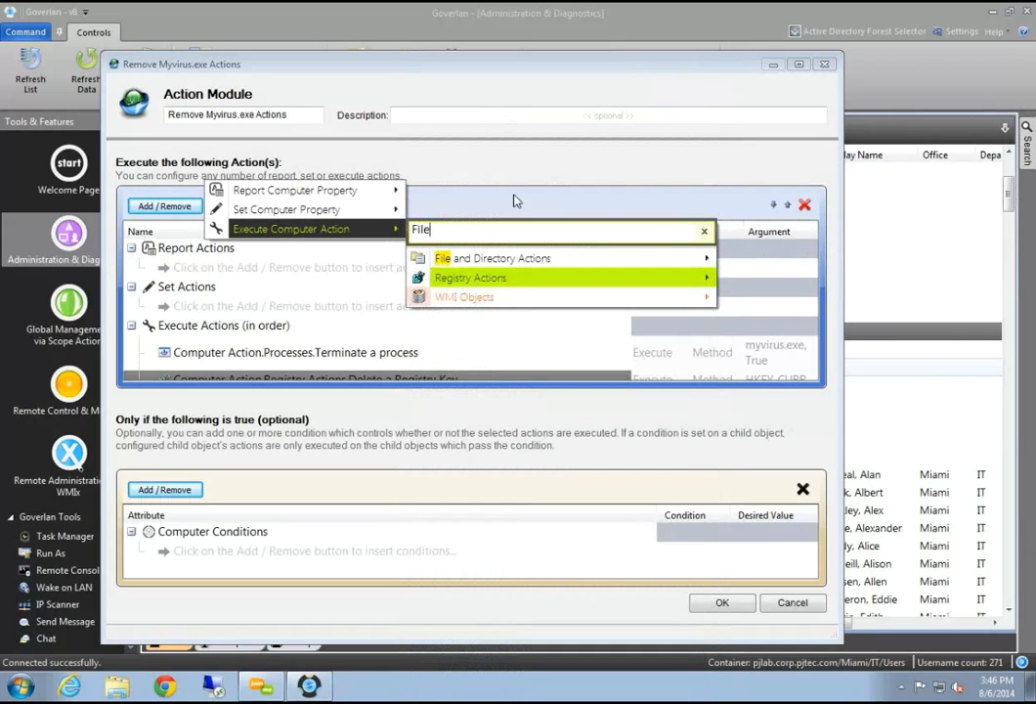
mouse_move(526, 267)
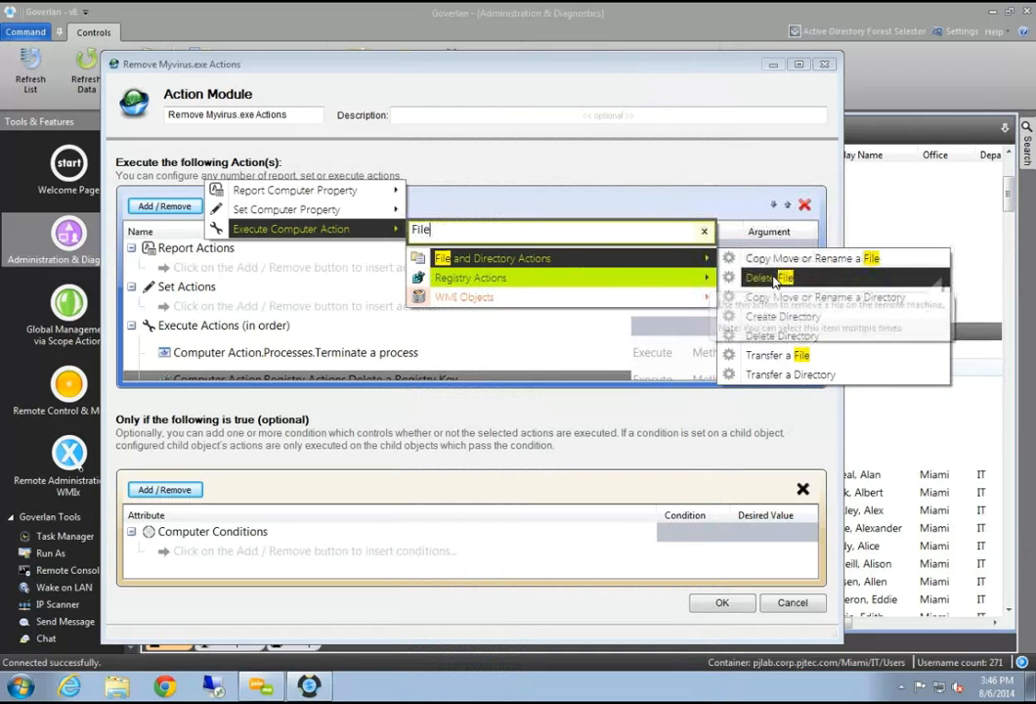
click(758, 275)
click(677, 254)
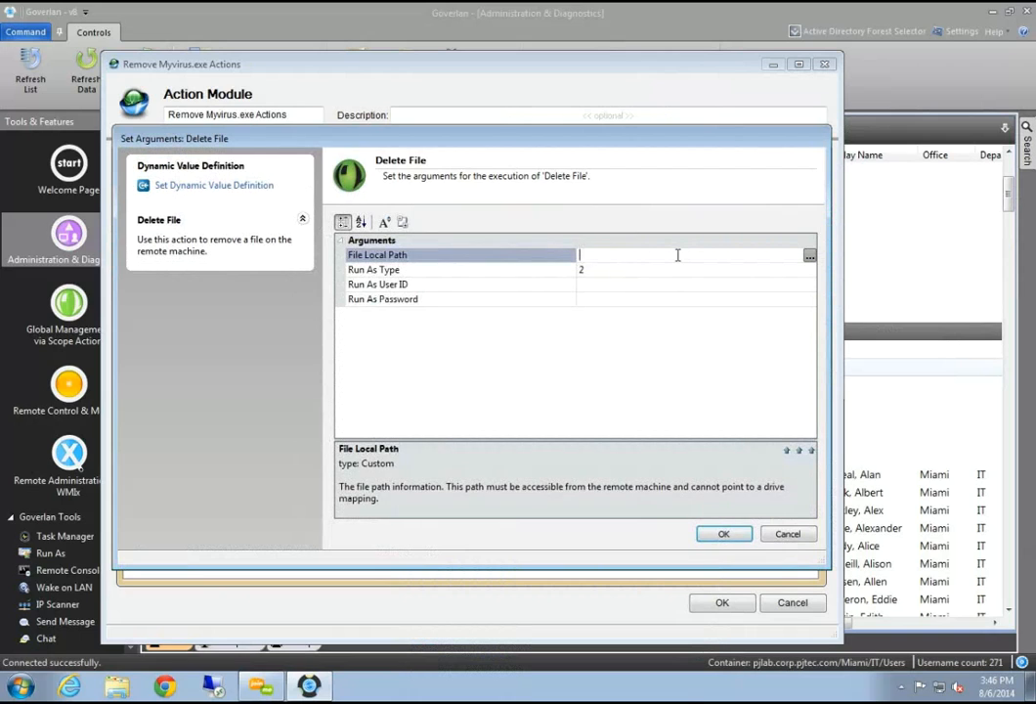
text(C:\Program Files\Myvirus.exe)
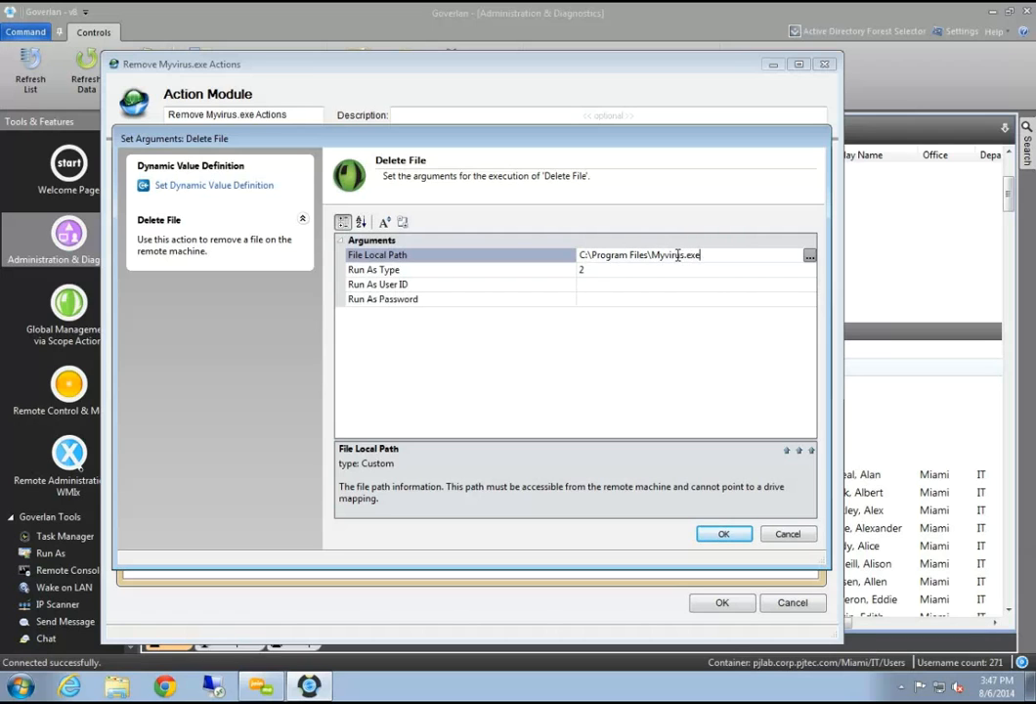
click(450, 270)
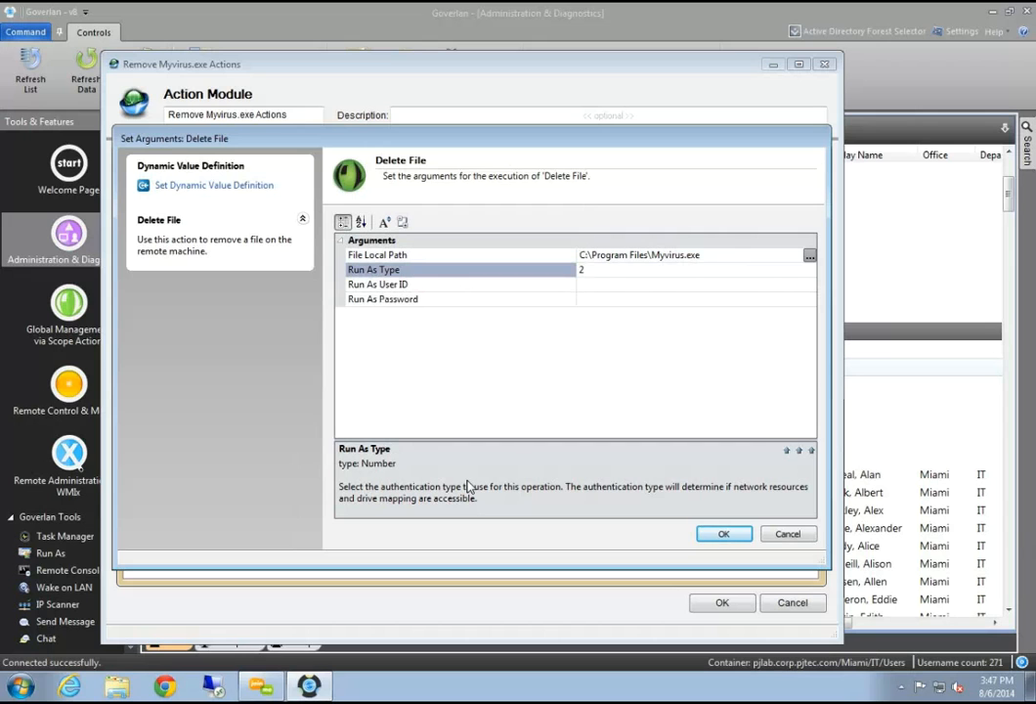
click(699, 270)
click(797, 452)
scroll(438, 426, down, 2)
scroll(437, 430, up, 2)
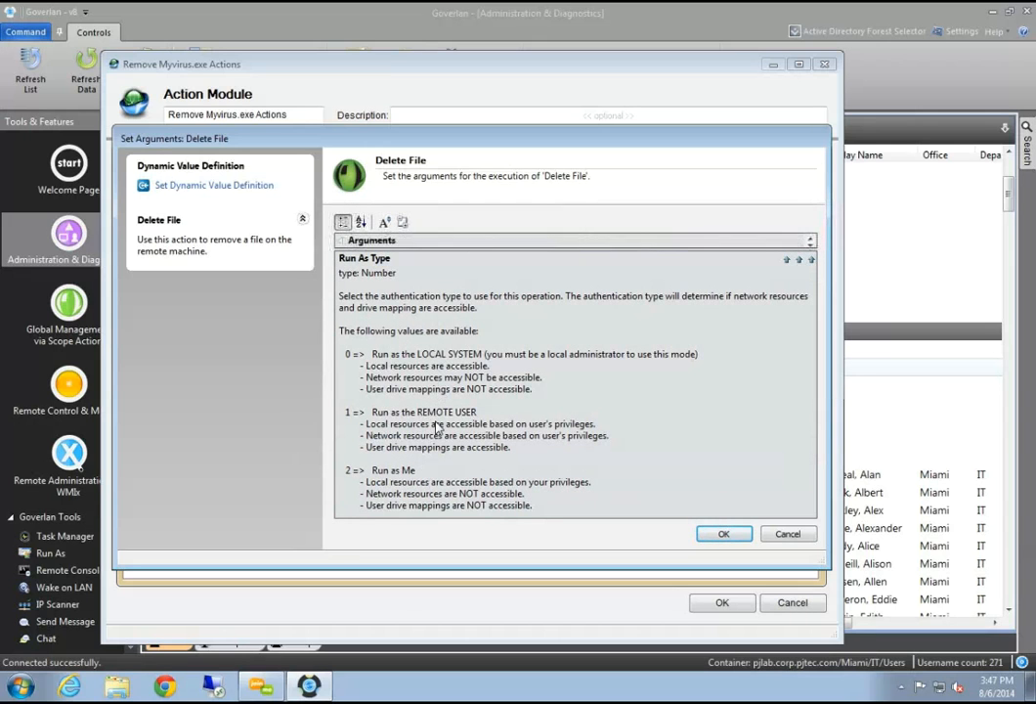
click(788, 534)
click(420, 353)
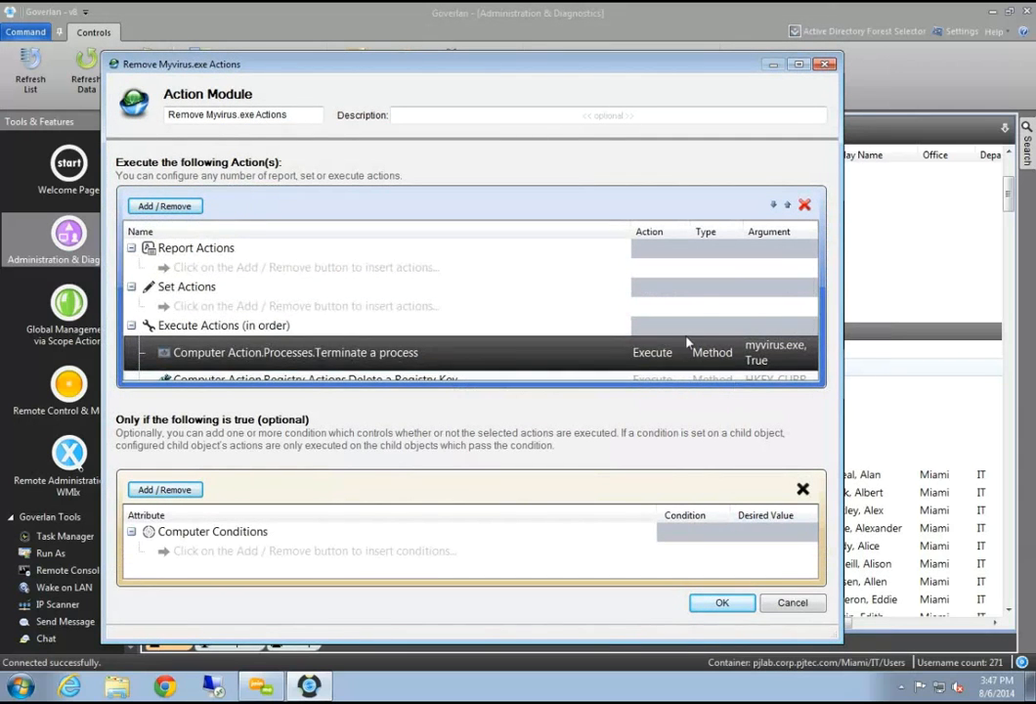
Maximize the action module window and pick the Delete File computer action
double_click(396, 63)
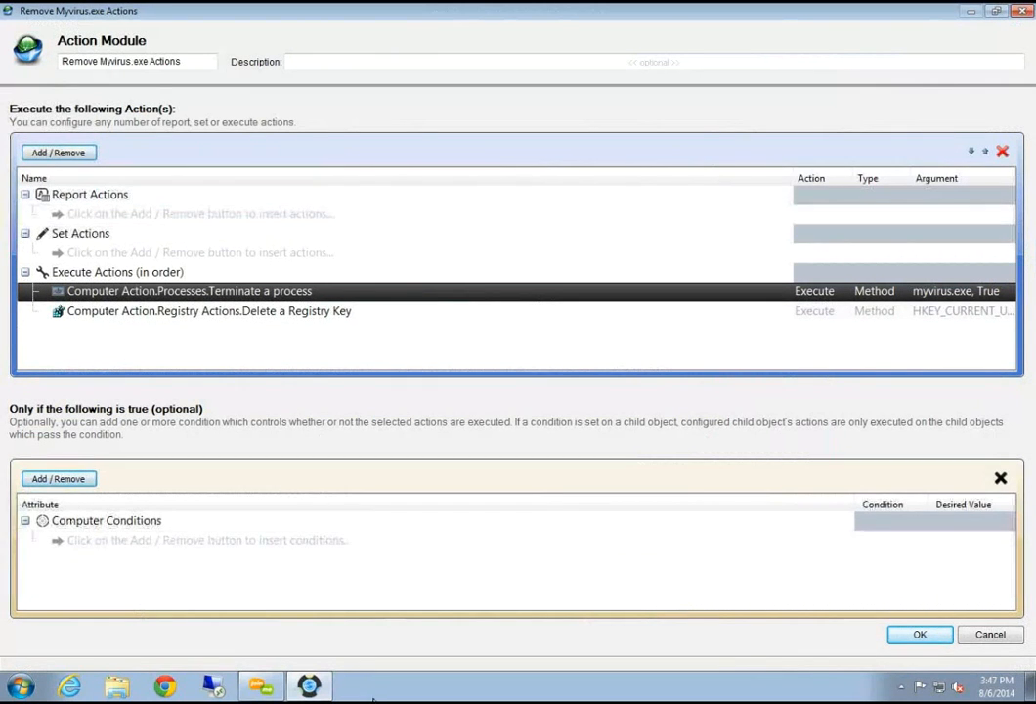
click(83, 153)
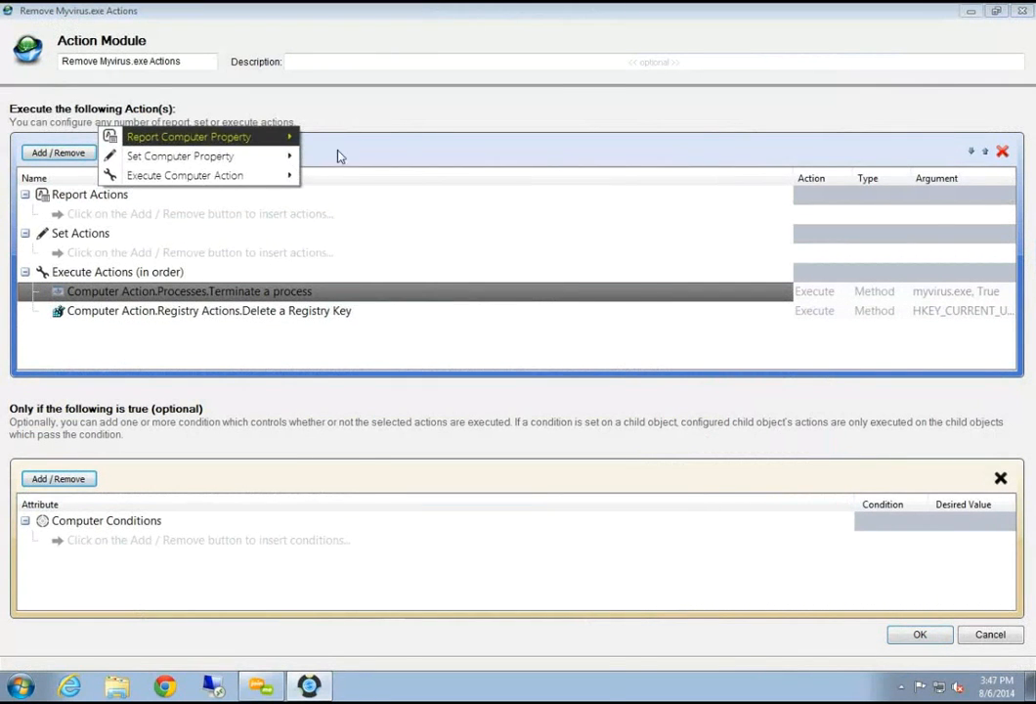
mouse_move(196, 175)
click(409, 104)
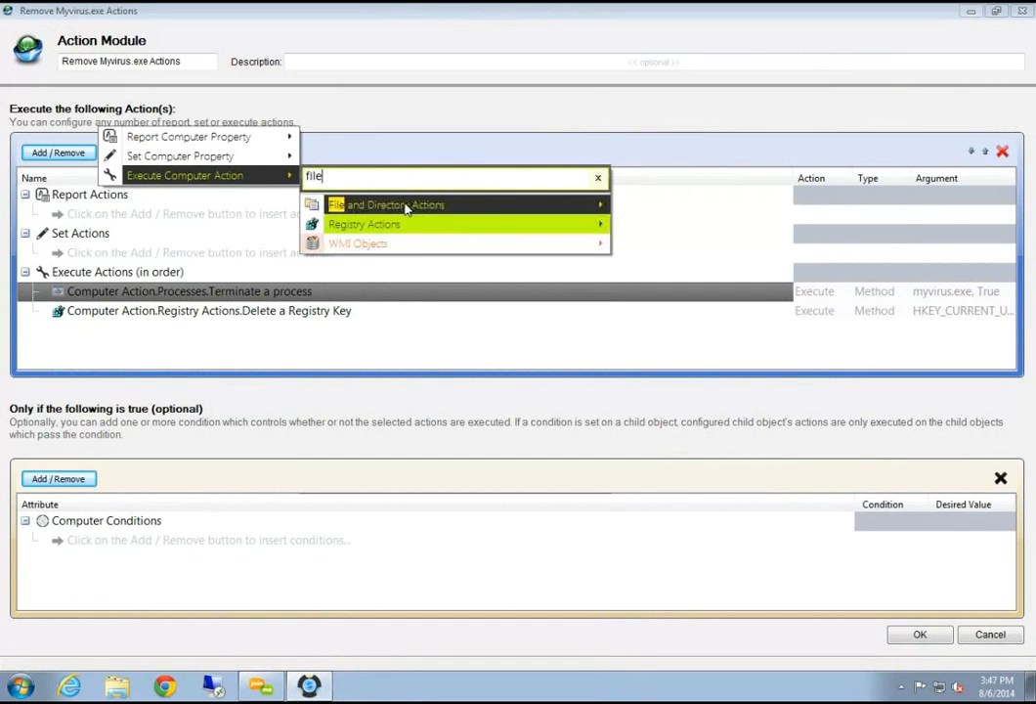
mouse_move(459, 205)
click(659, 224)
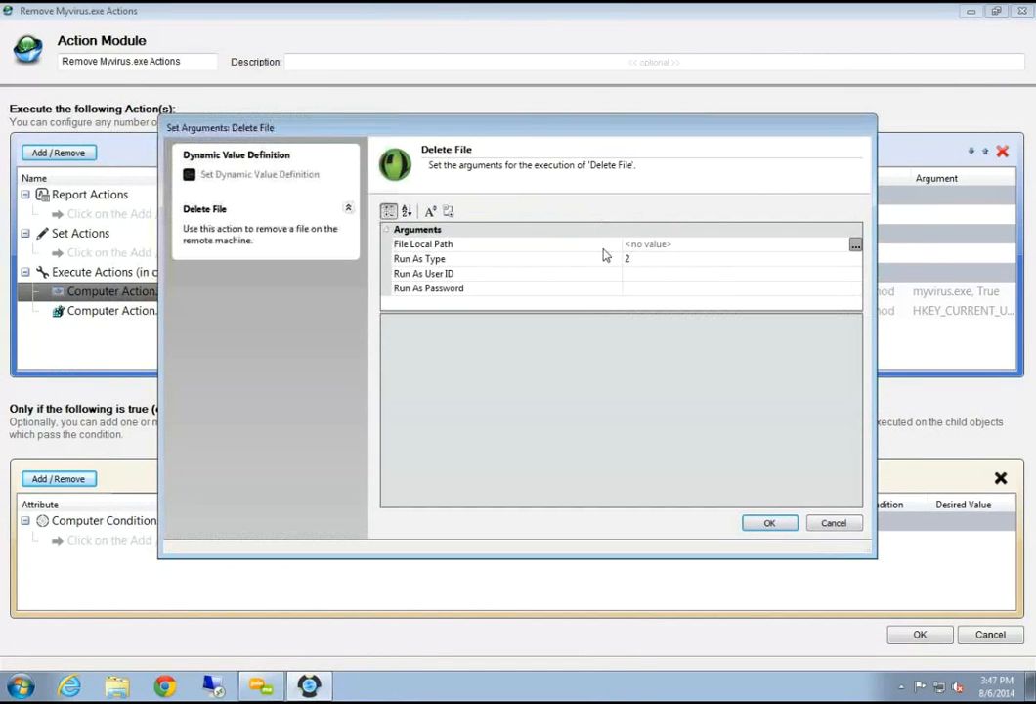
Set File Local Path to C:\myvirus.exe, check Run As Type, and confirm
click(821, 247)
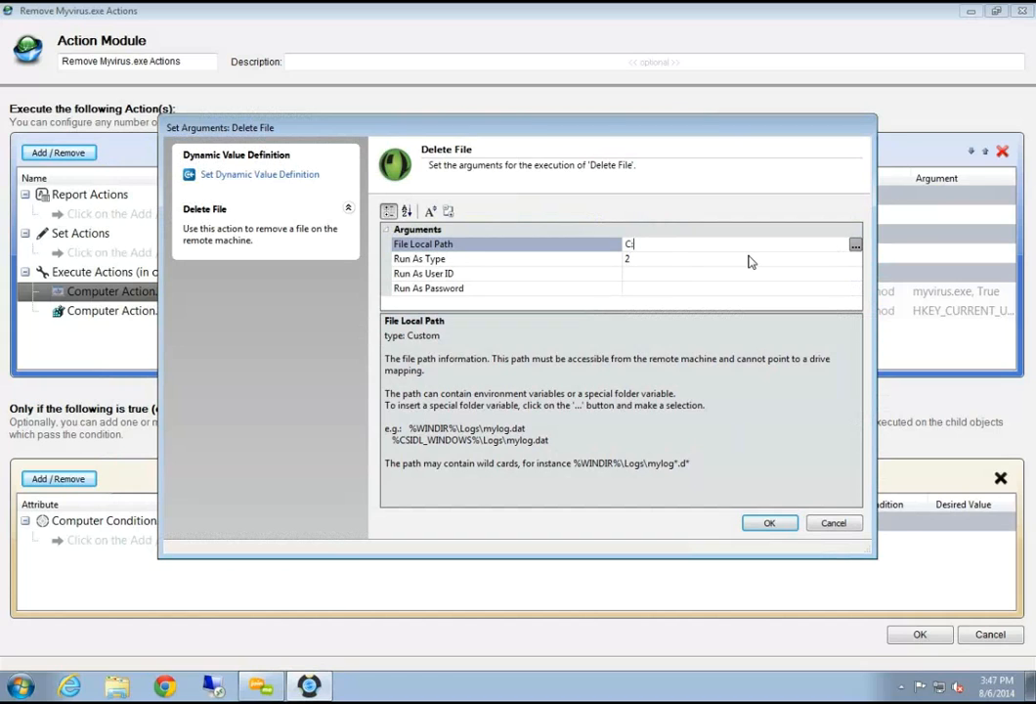
text(C:\myvirus.exe)
click(683, 258)
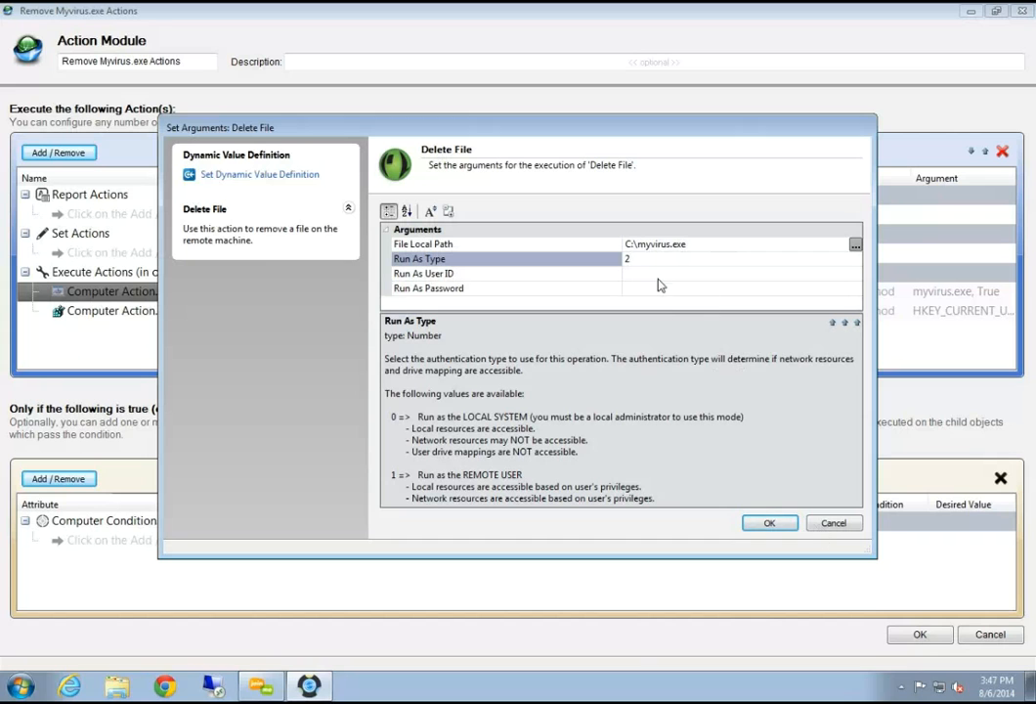
click(775, 524)
Review the execute actions order: Terminate a process, Delete a Registry Key, Delete File
click(472, 291)
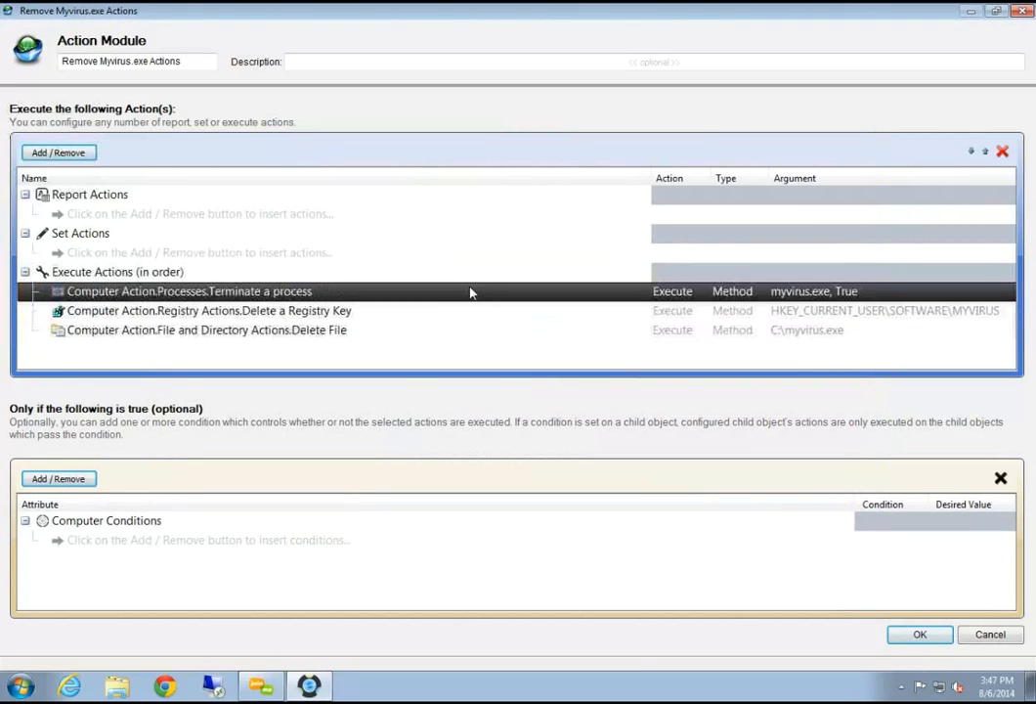
click(364, 314)
click(347, 330)
click(347, 291)
click(342, 311)
click(344, 330)
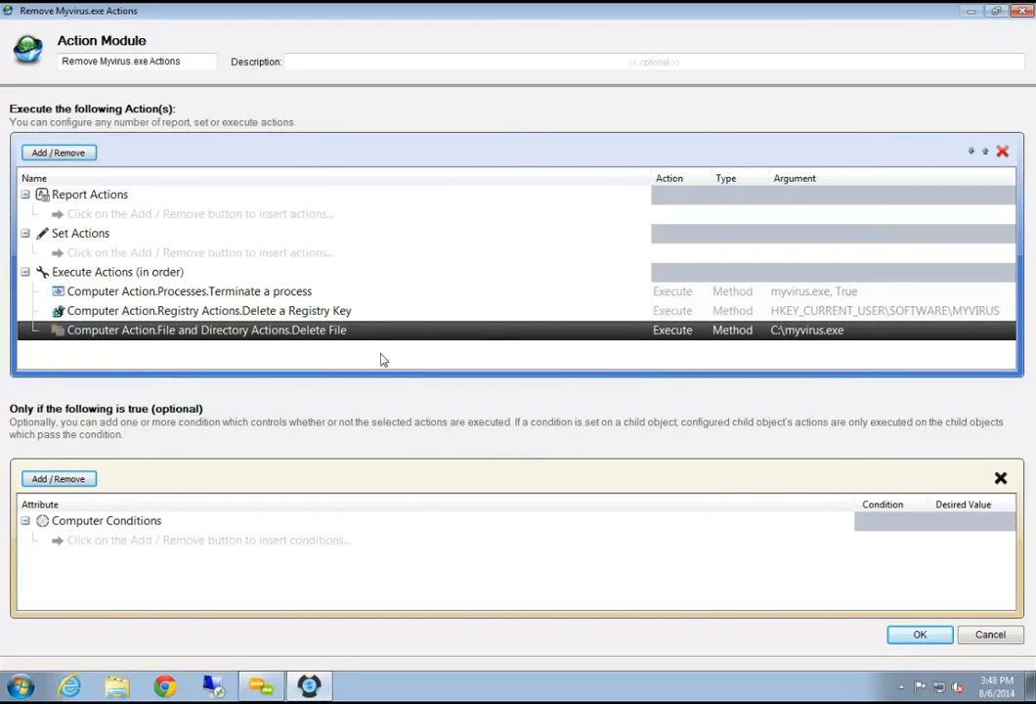
From Report Computer Property > Computer OS Information, check Installed On, Service Pack, OS Version and OS Suite Information
click(79, 155)
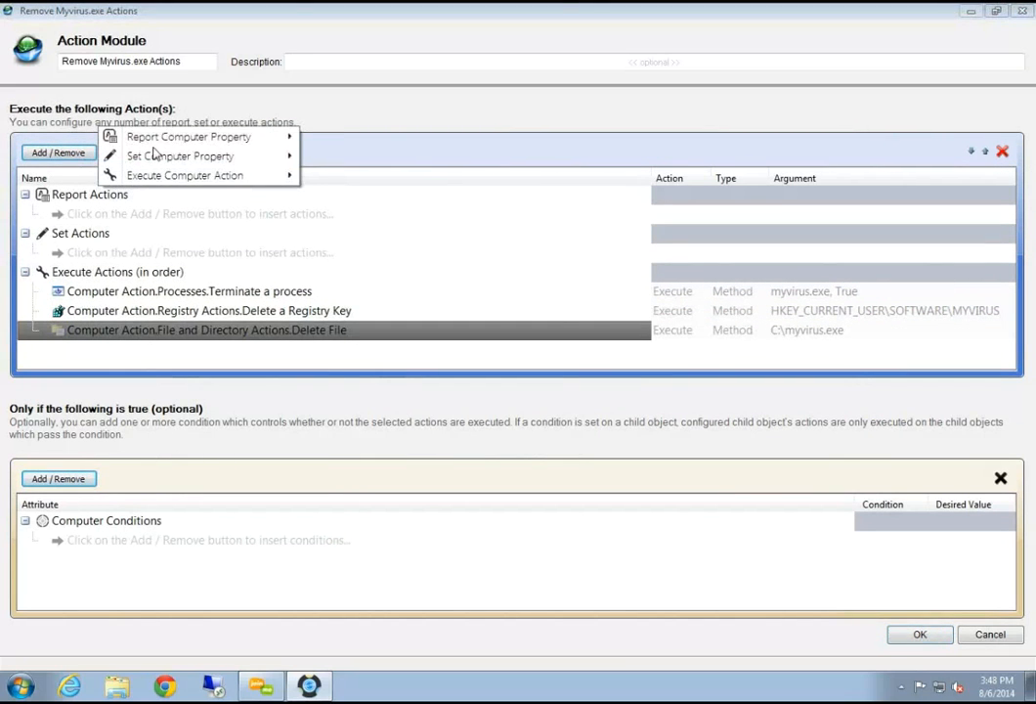
mouse_move(274, 137)
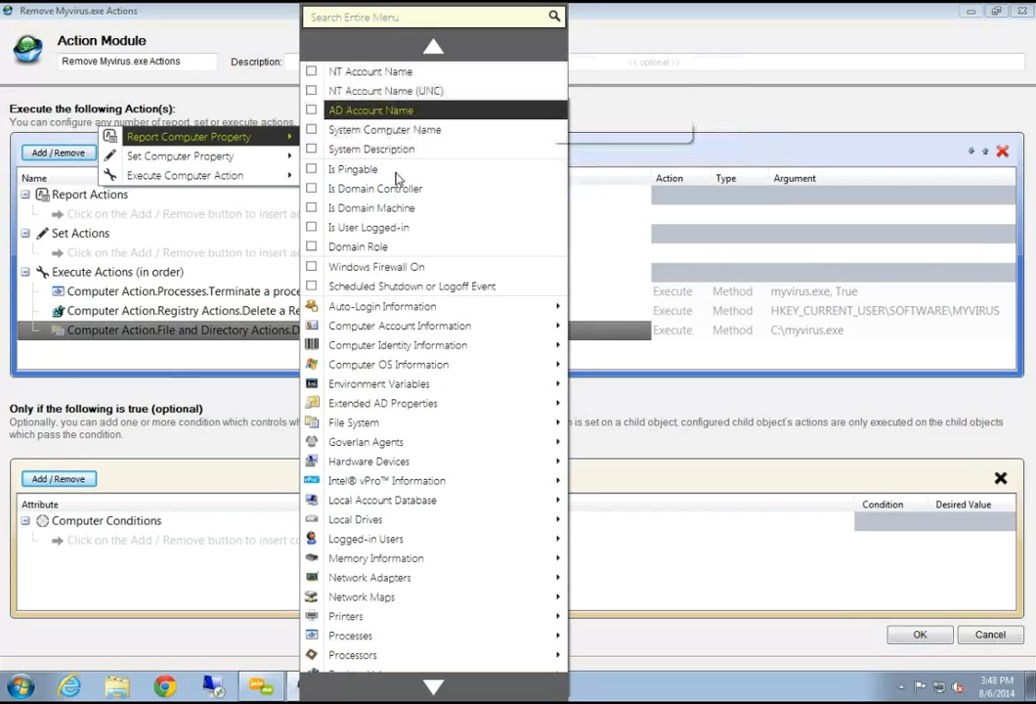
mouse_move(459, 326)
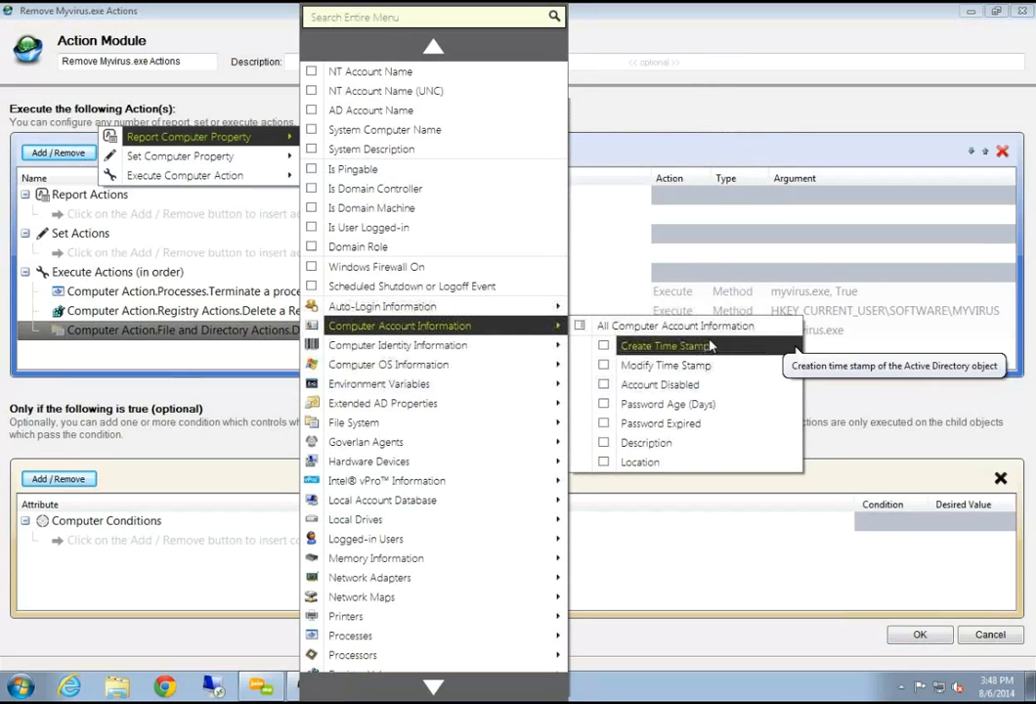
mouse_move(417, 350)
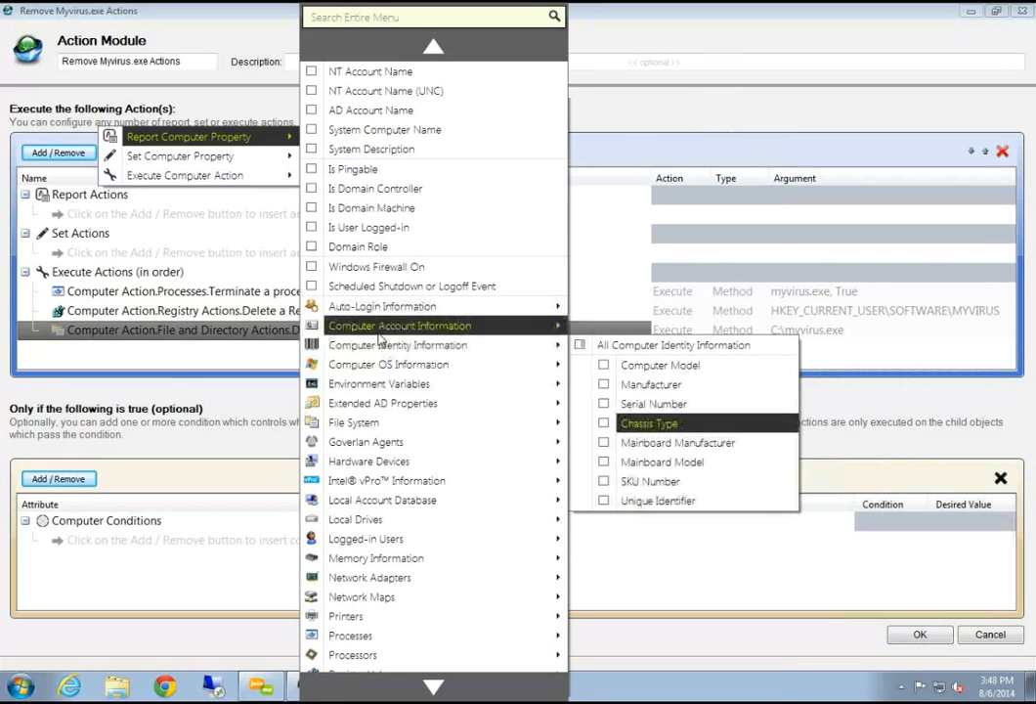
click(642, 438)
click(643, 323)
click(642, 229)
click(632, 345)
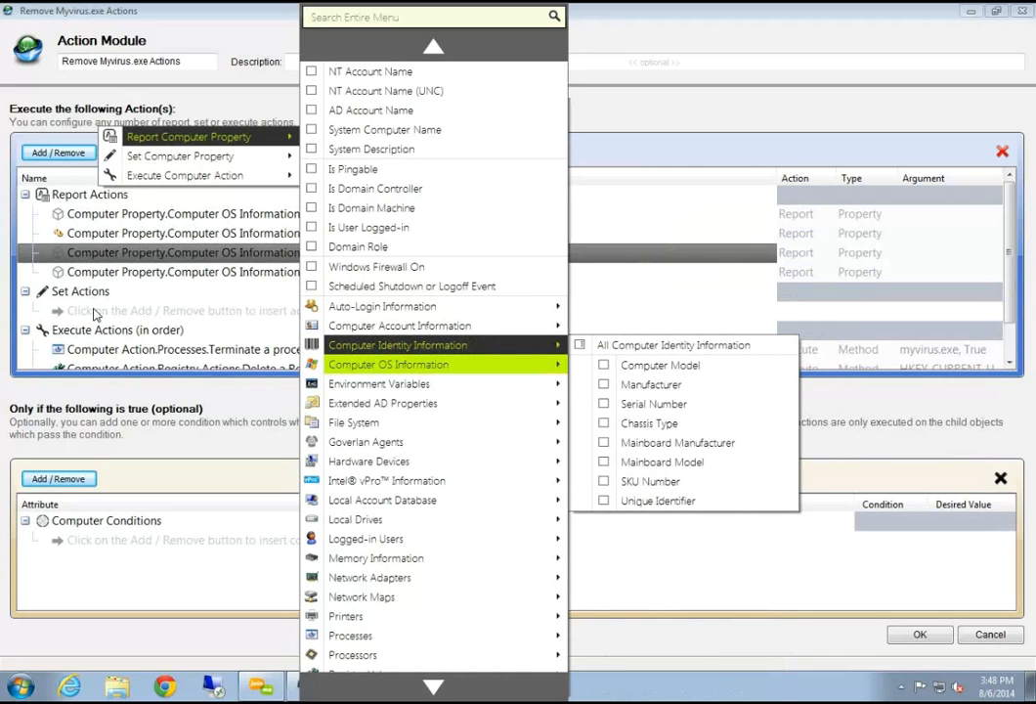
mouse_move(417, 689)
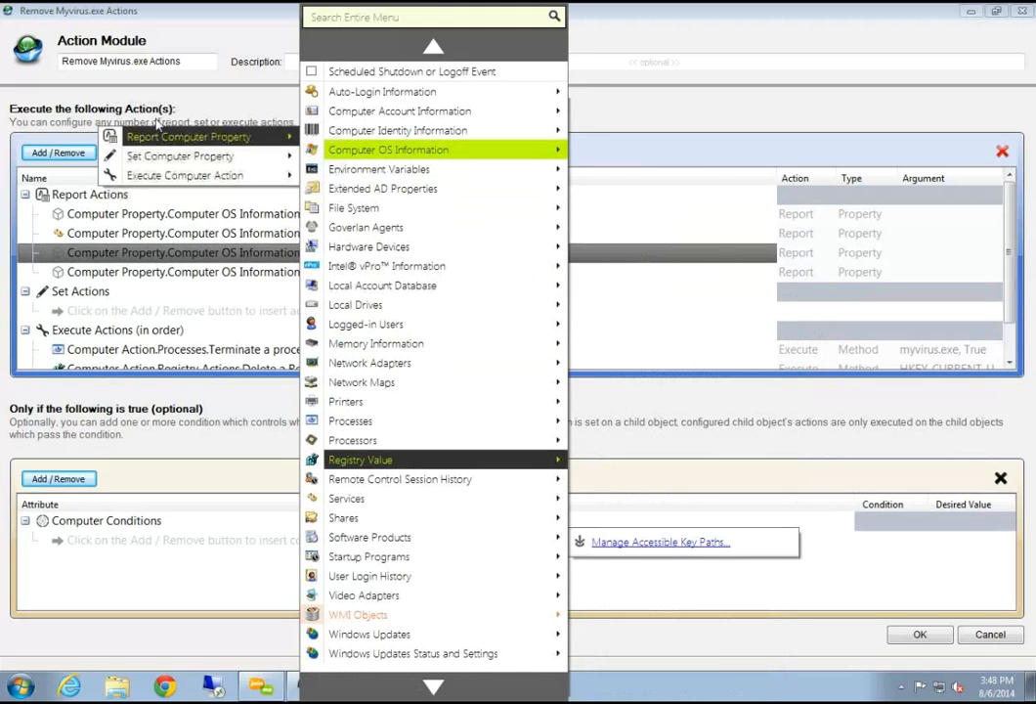
click(186, 102)
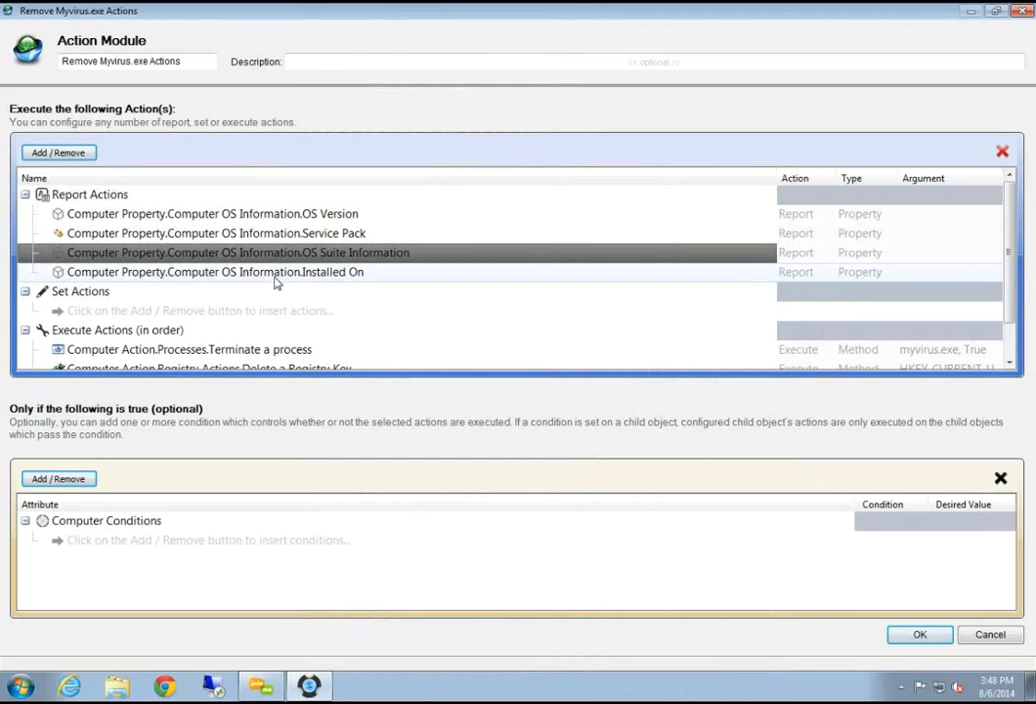
click(276, 279)
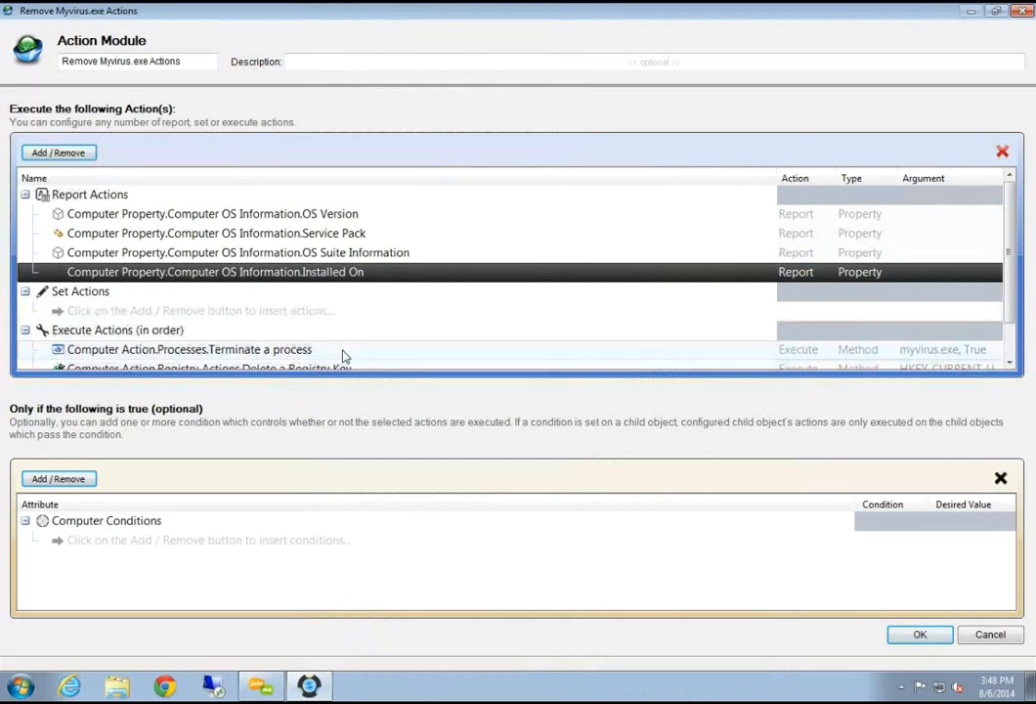
Delete the Terminate a process, Delete a Registry Key and Delete File actions, confirming each removal
click(245, 351)
scroll(244, 359, down, 1)
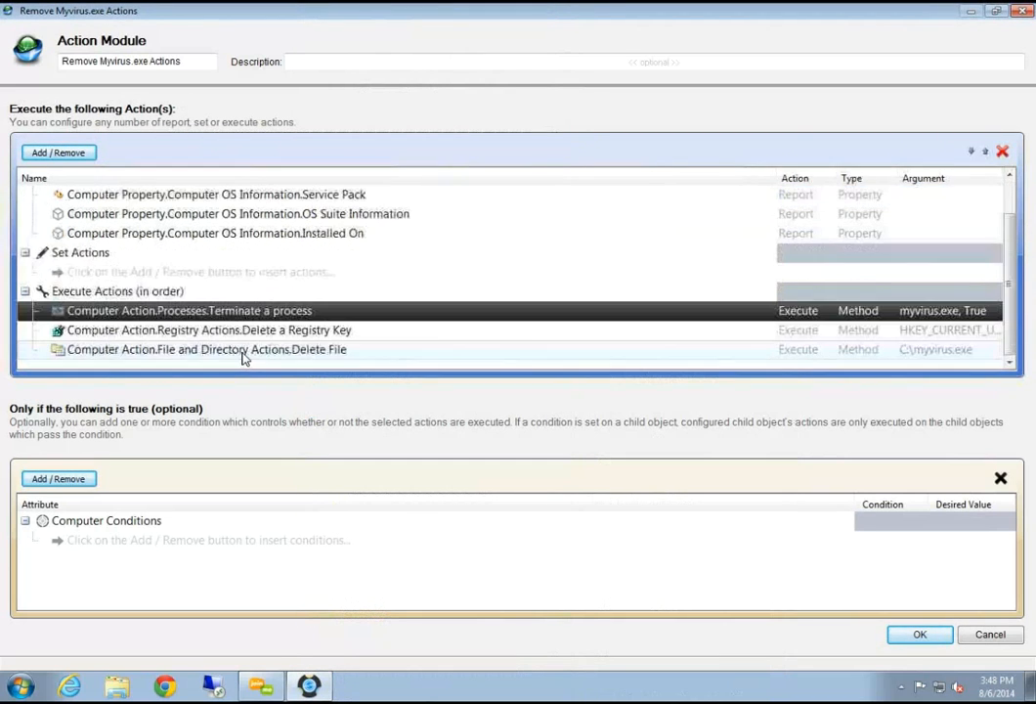
click(1002, 152)
click(502, 377)
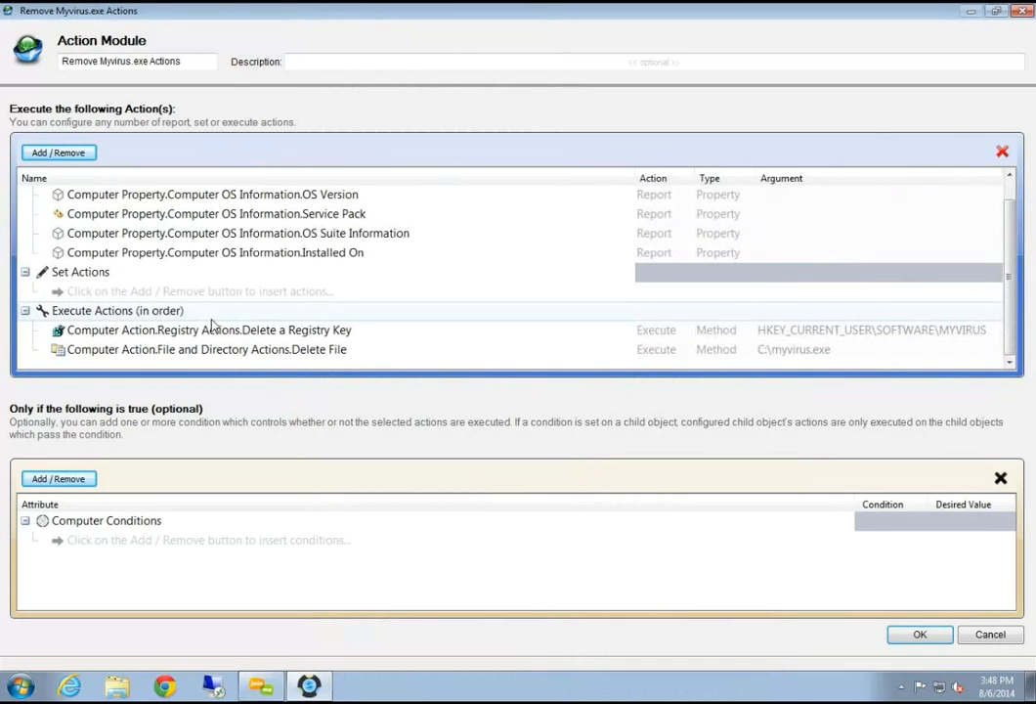
click(207, 333)
click(1002, 152)
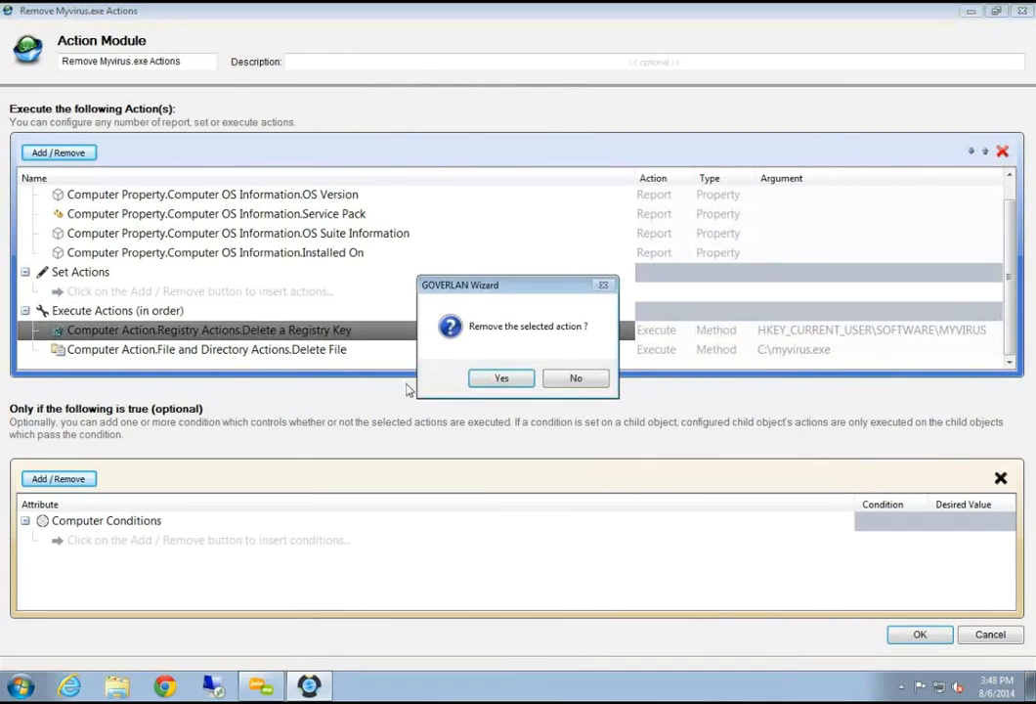
click(499, 381)
click(224, 349)
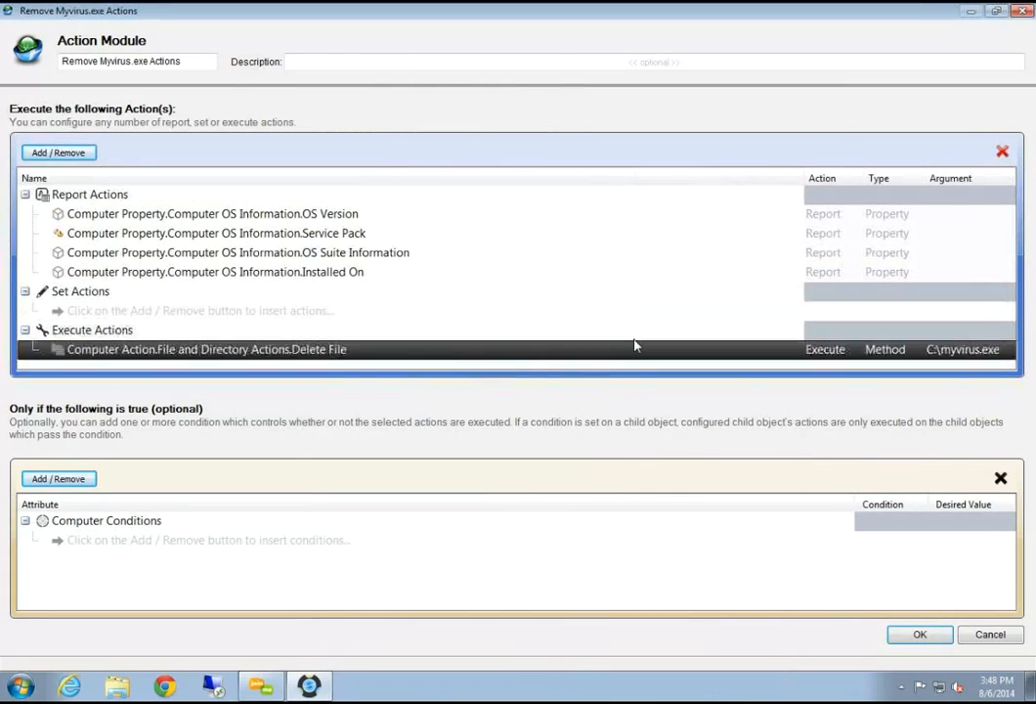
click(1002, 151)
click(503, 376)
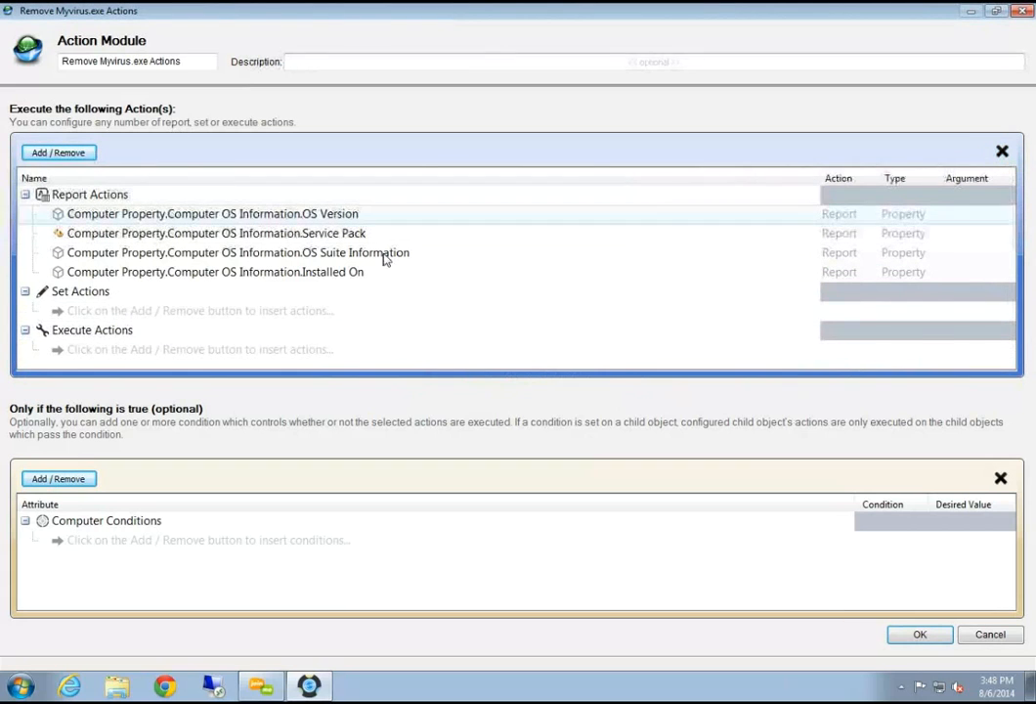
Browse the Set Computer Condition list without adding any, then rename the module to 'Report Options'
click(58, 478)
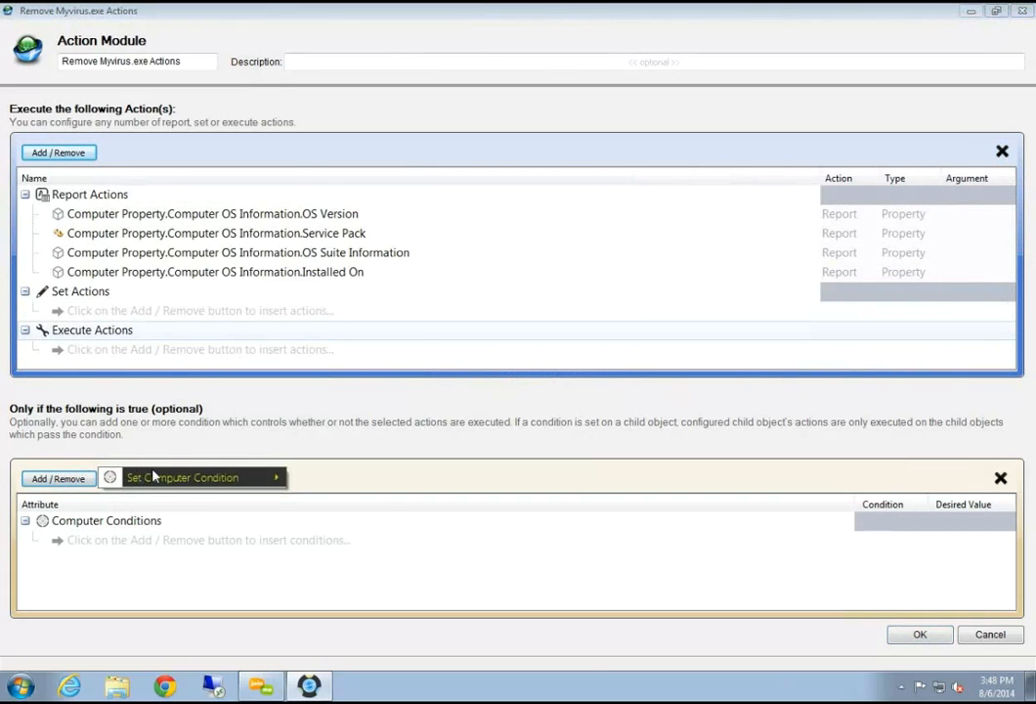
mouse_move(153, 476)
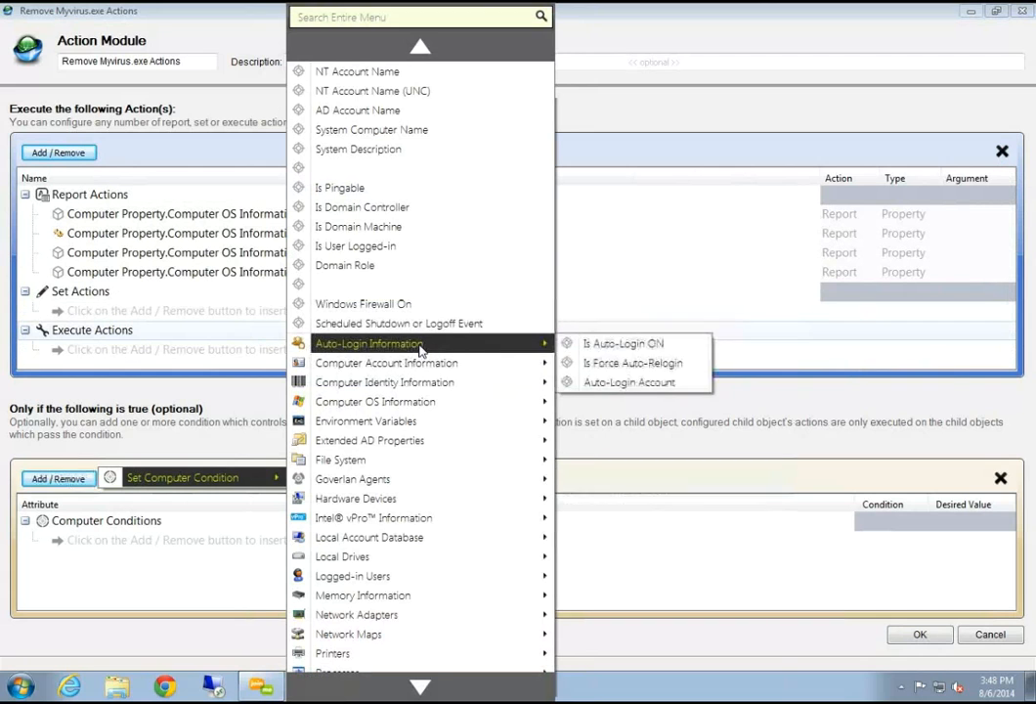
mouse_move(422, 365)
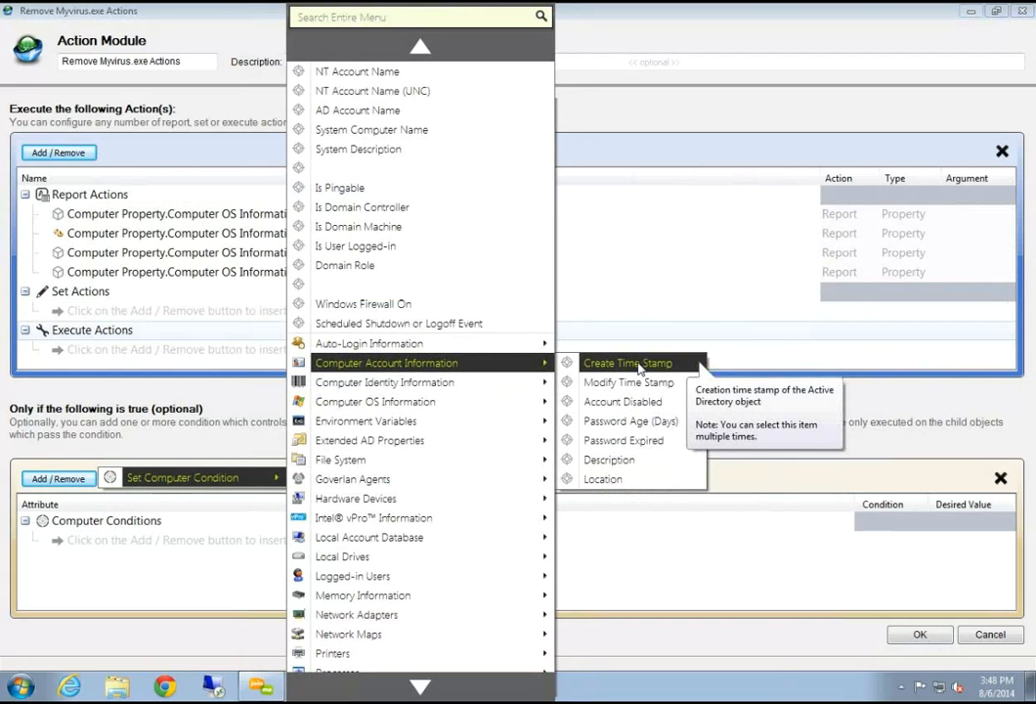
mouse_move(391, 401)
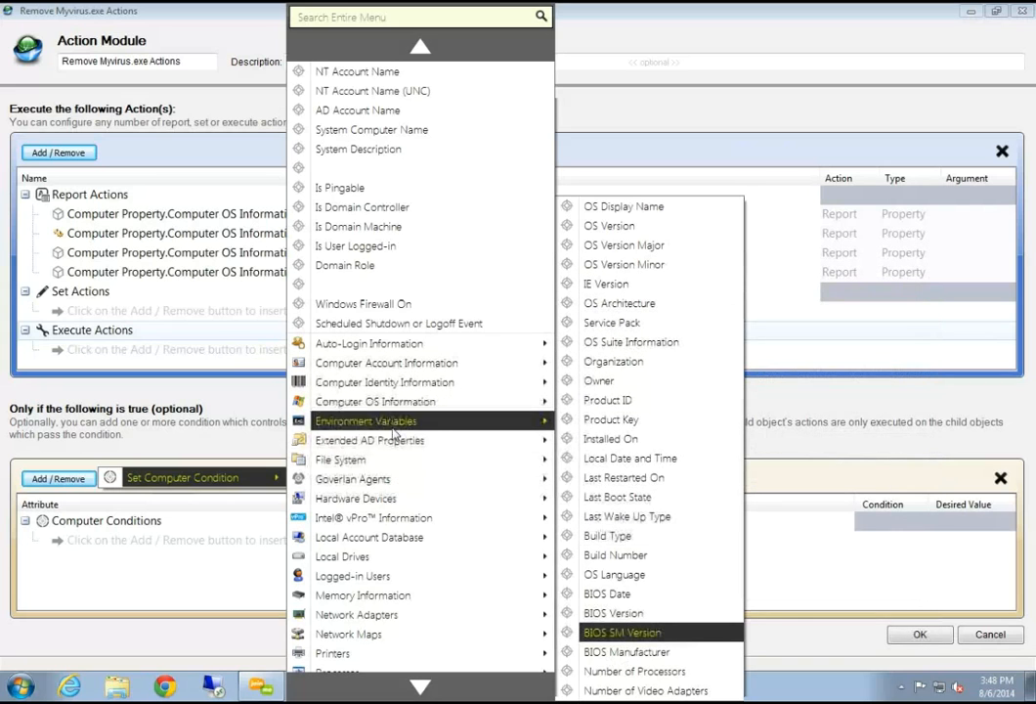
mouse_move(376, 543)
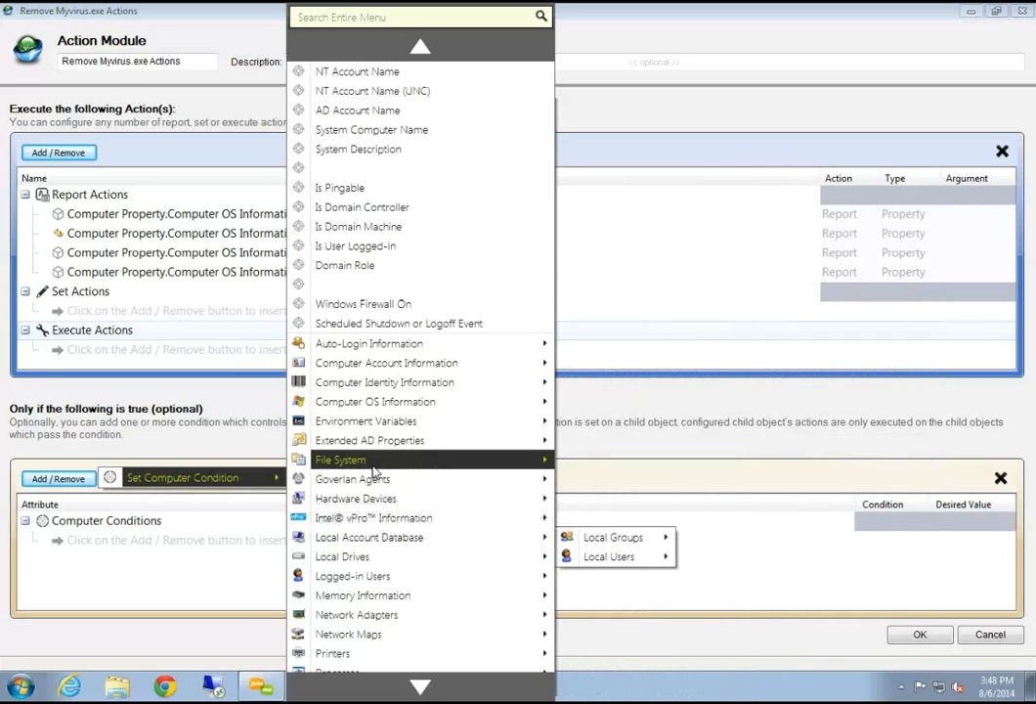
mouse_move(374, 467)
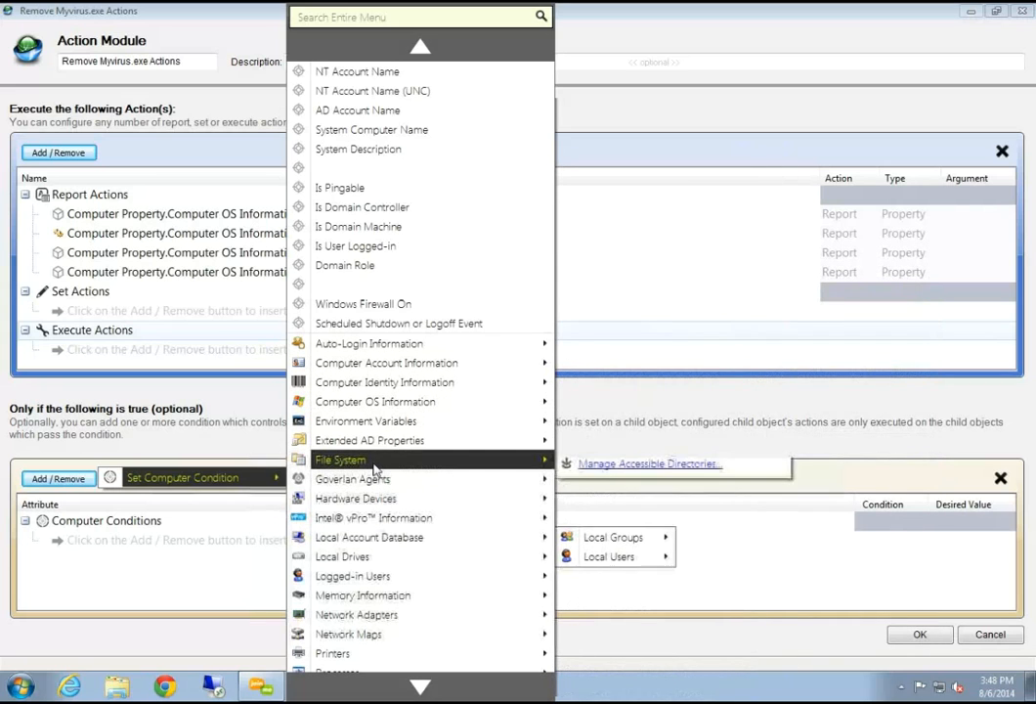
click(217, 283)
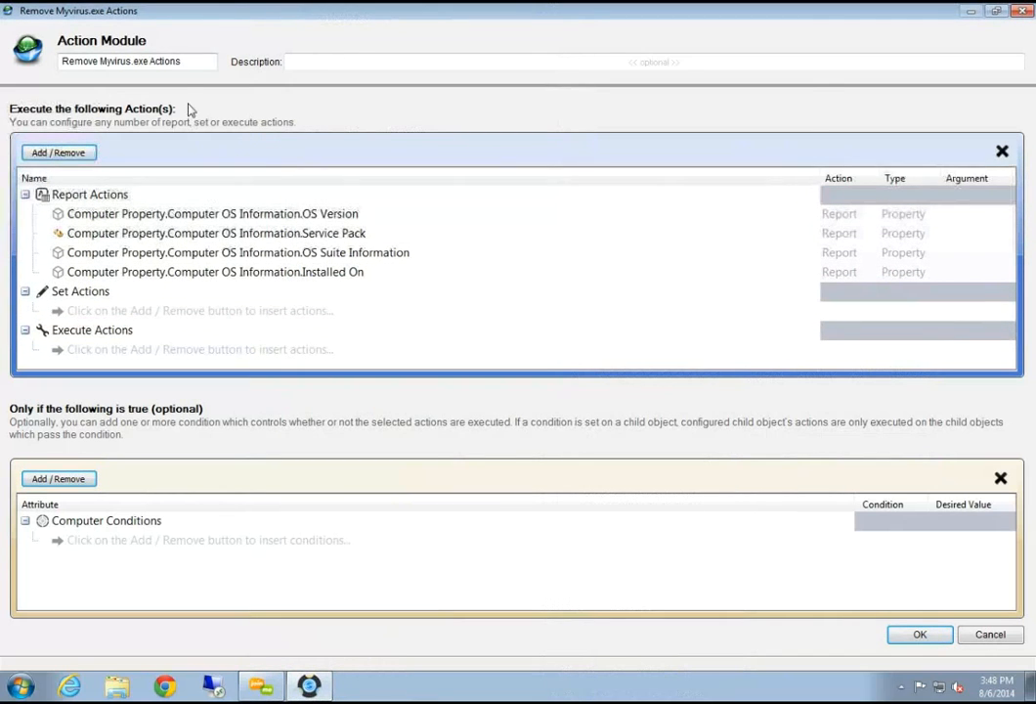
drag(191, 61, 2, 47)
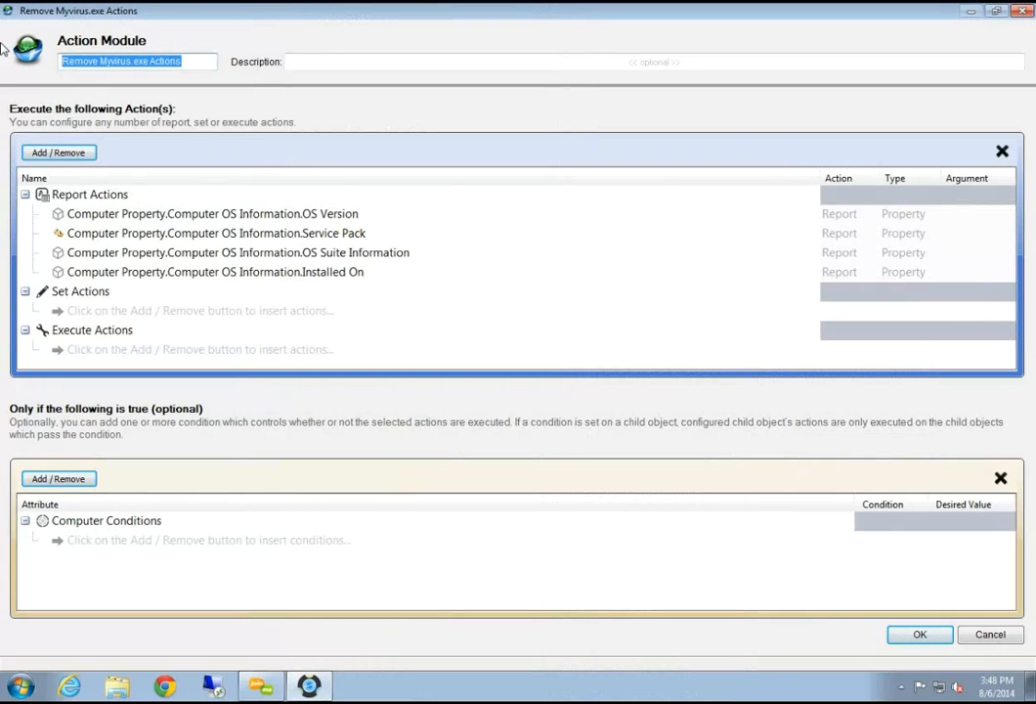
text(Report Options)
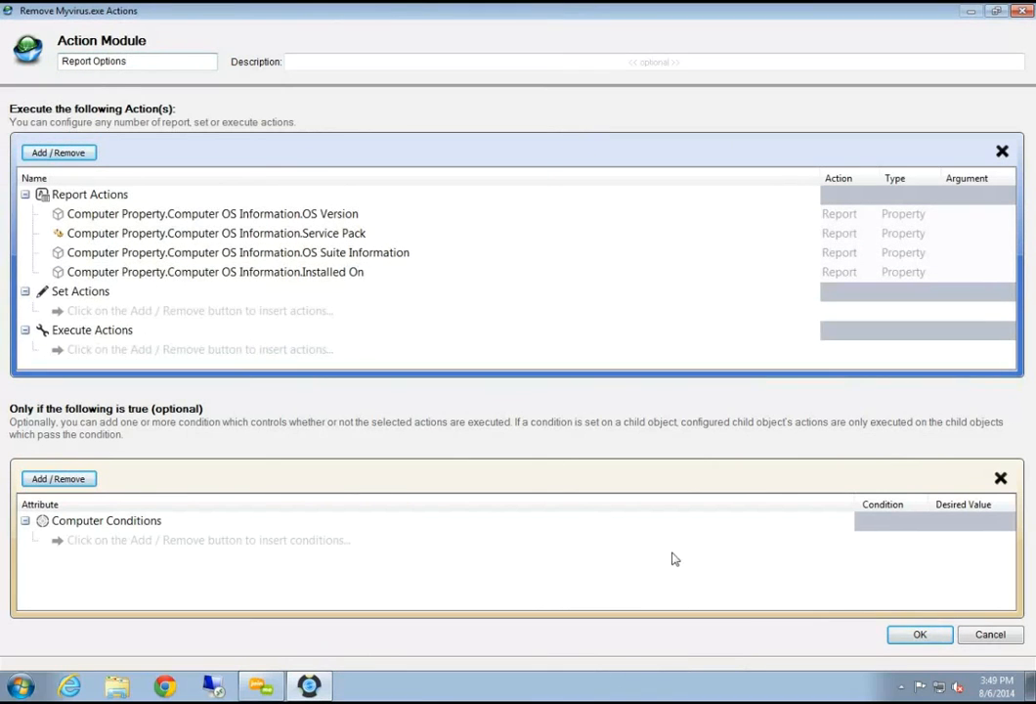
Save the action module, rename the custom action to 'Report Options', and confirm it
click(908, 638)
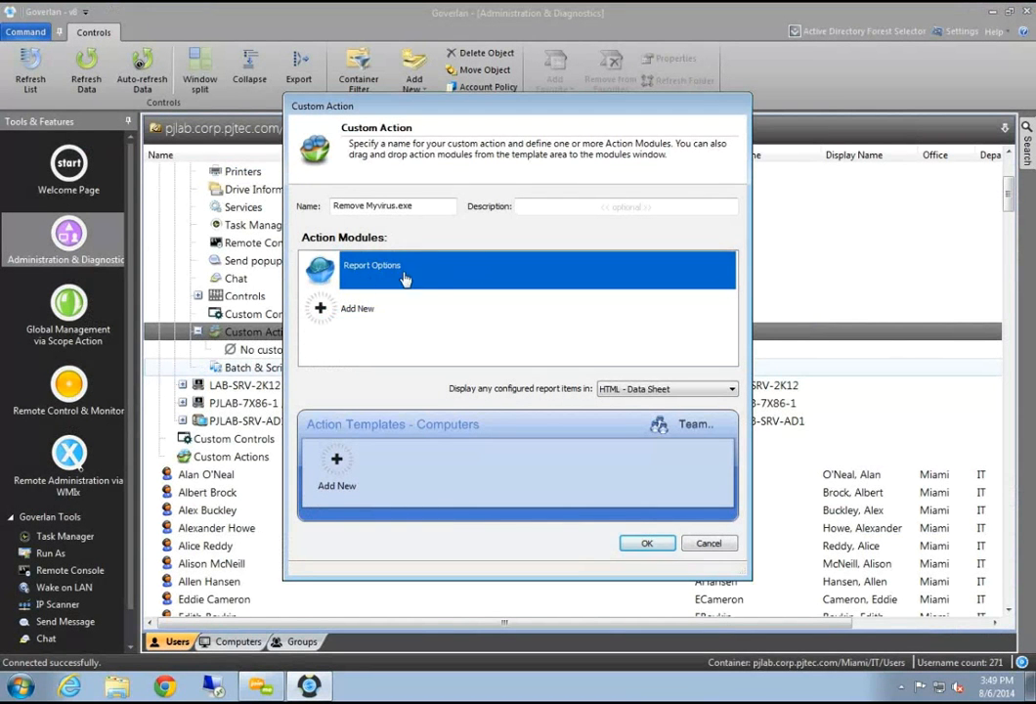
click(422, 205)
click(421, 206)
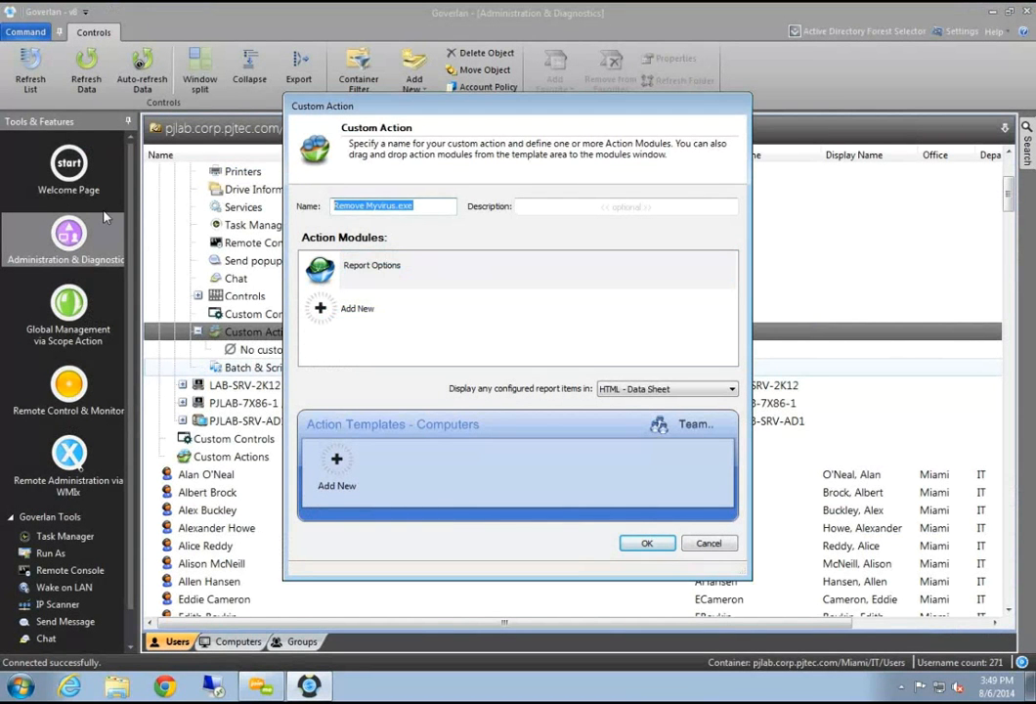
text(Report Options)
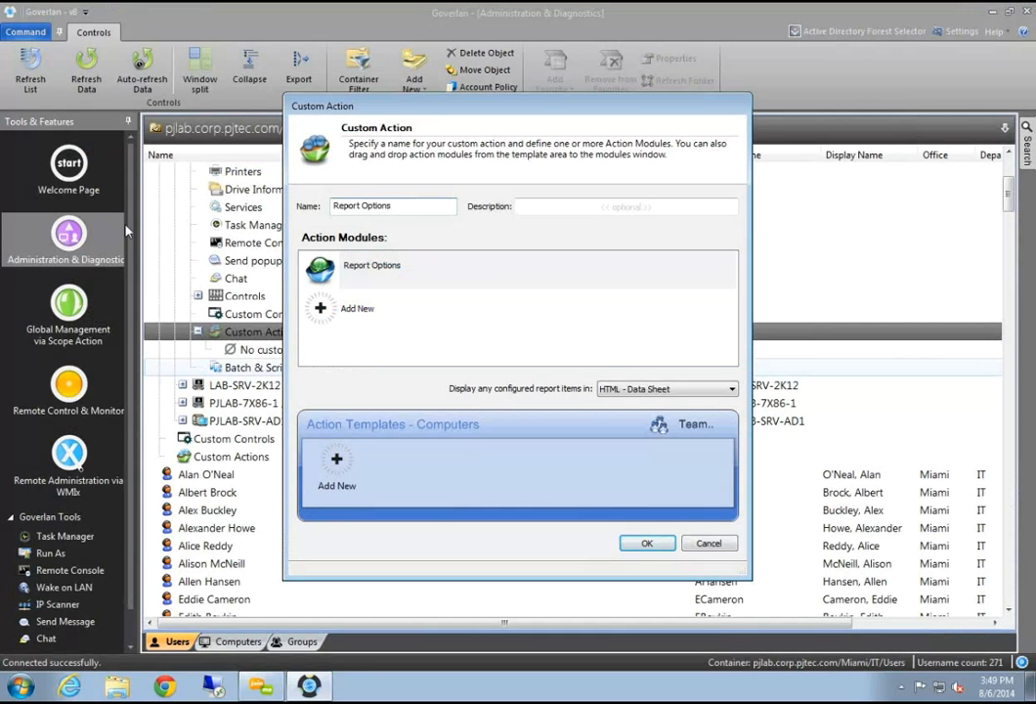
click(647, 542)
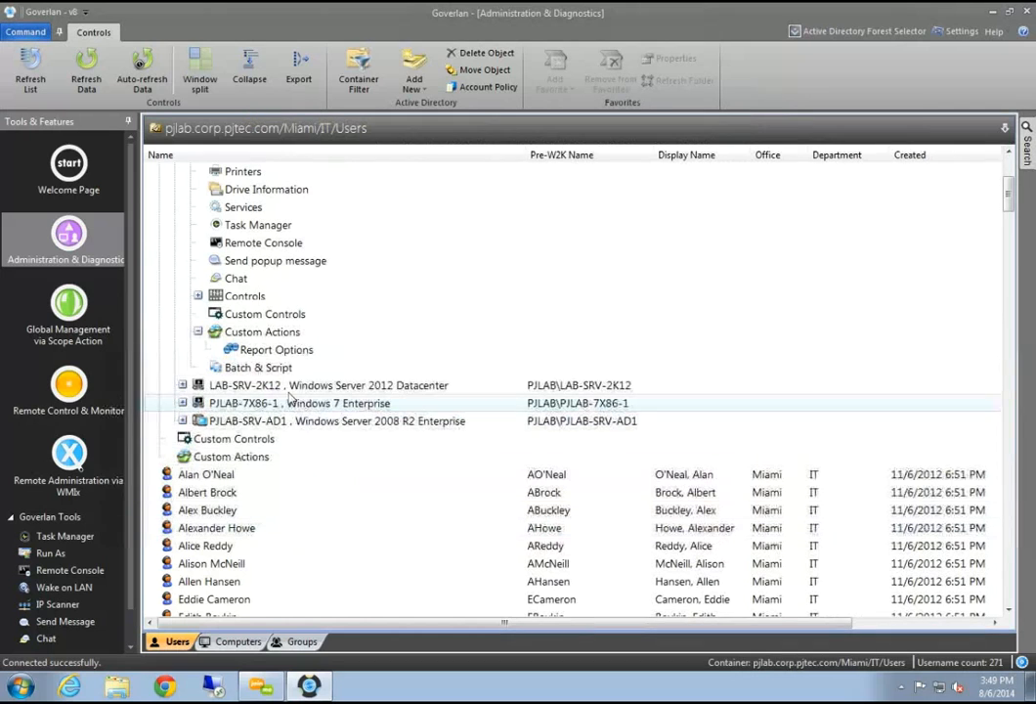
Expand LAB-SRV-2K12's tools and its Custom Actions to show the new Report Options action
click(281, 350)
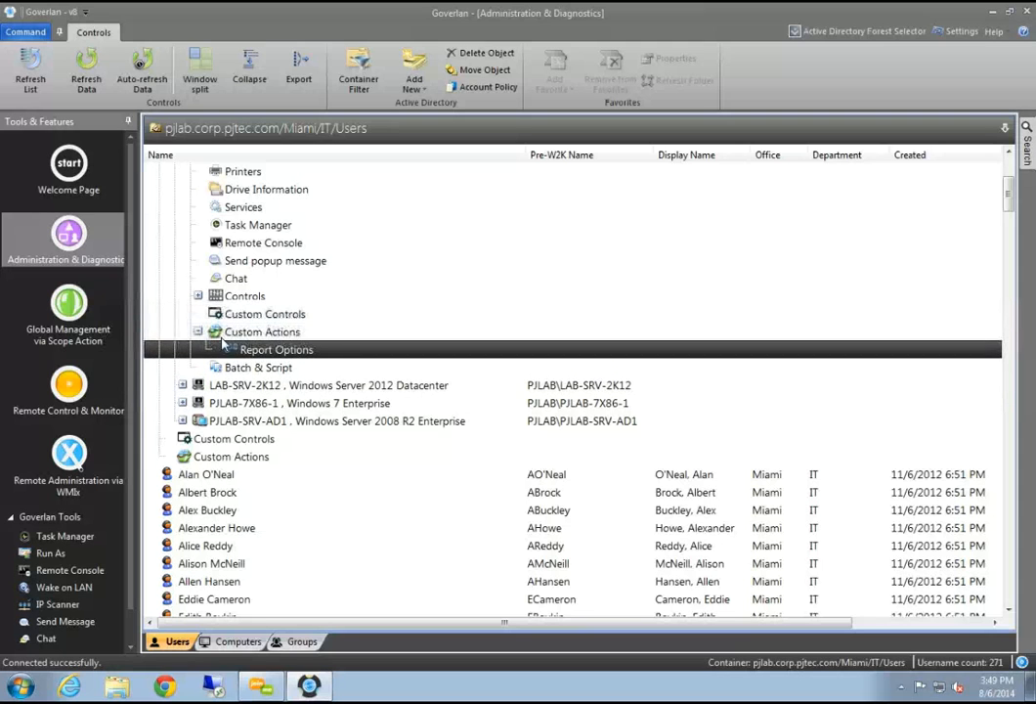
scroll(273, 350, up, 4)
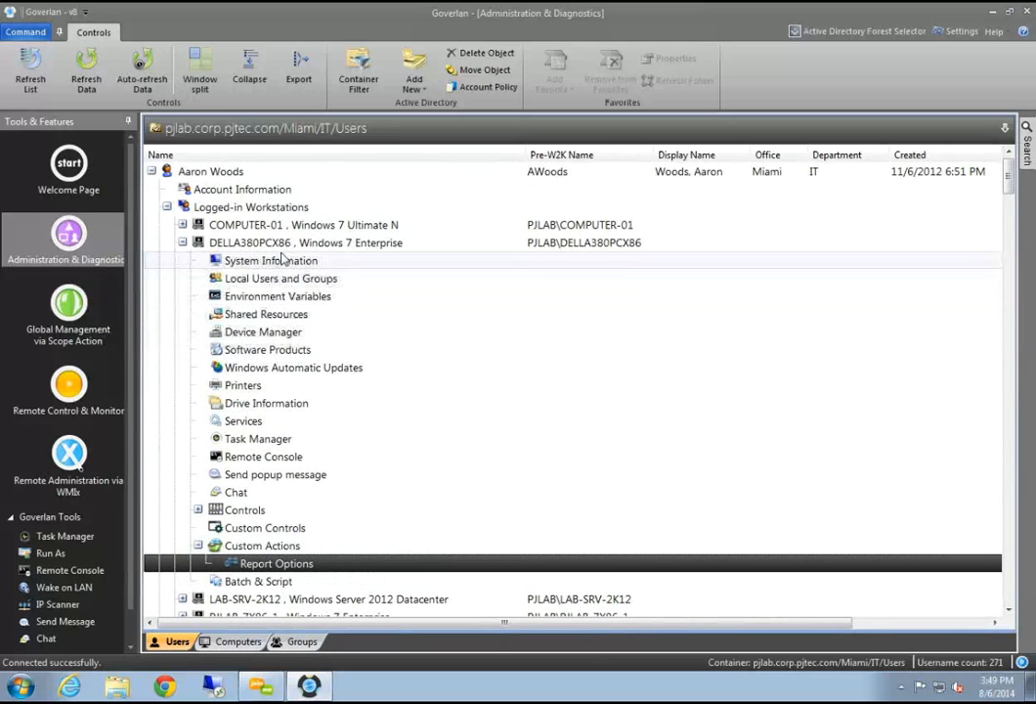
scroll(286, 252, down, 2)
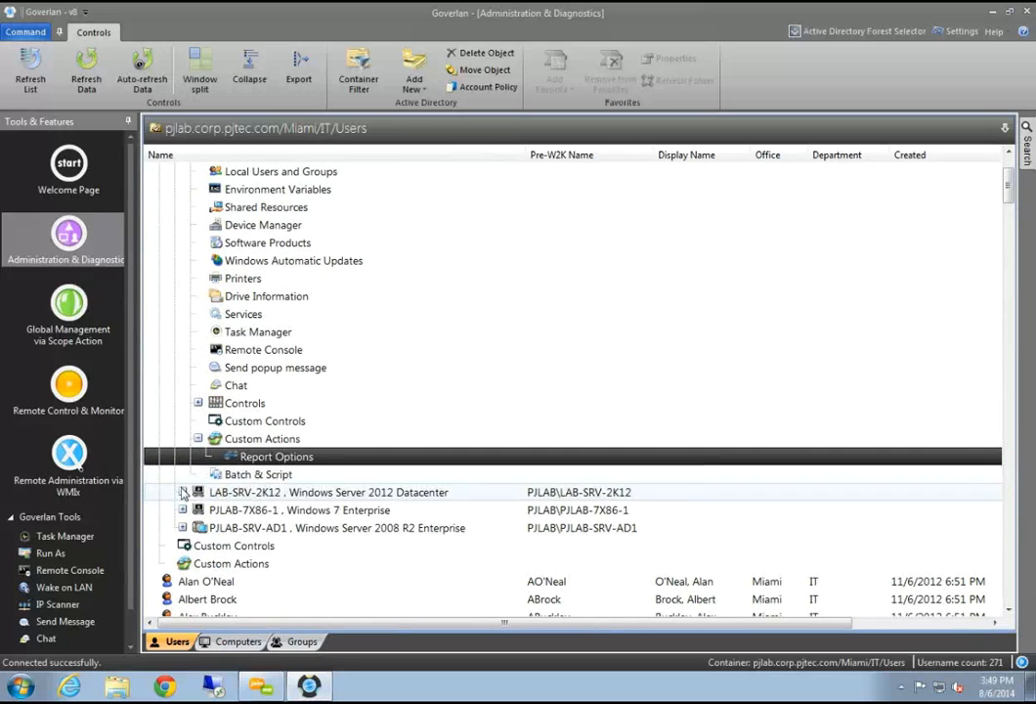
double_click(245, 492)
scroll(241, 531, down, 4)
scroll(241, 531, down, 1)
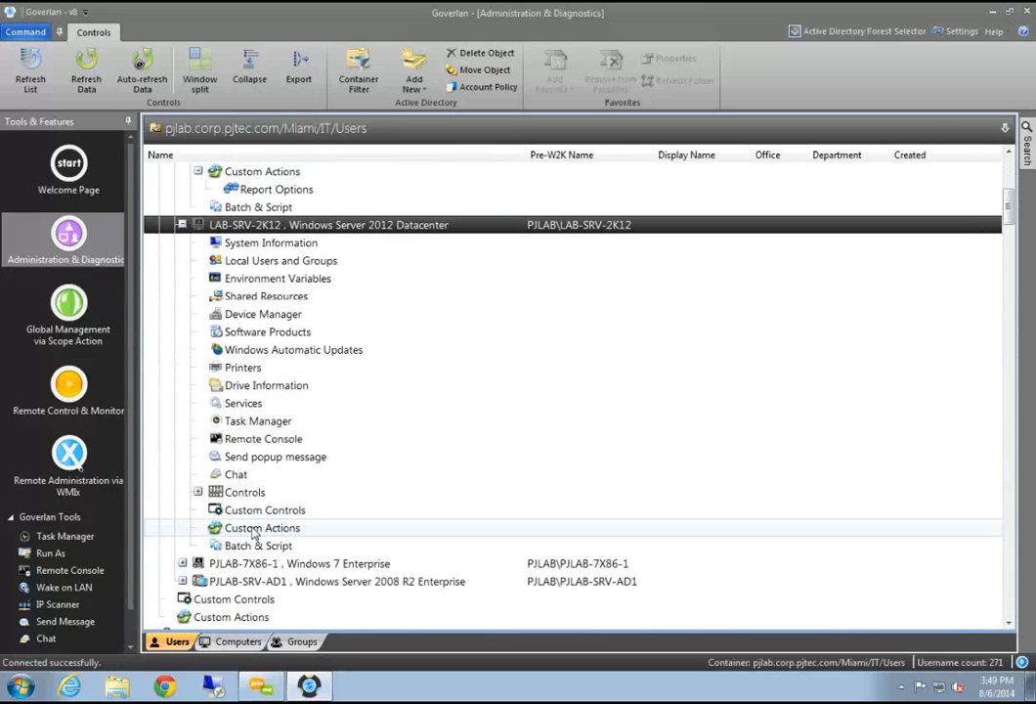
double_click(250, 528)
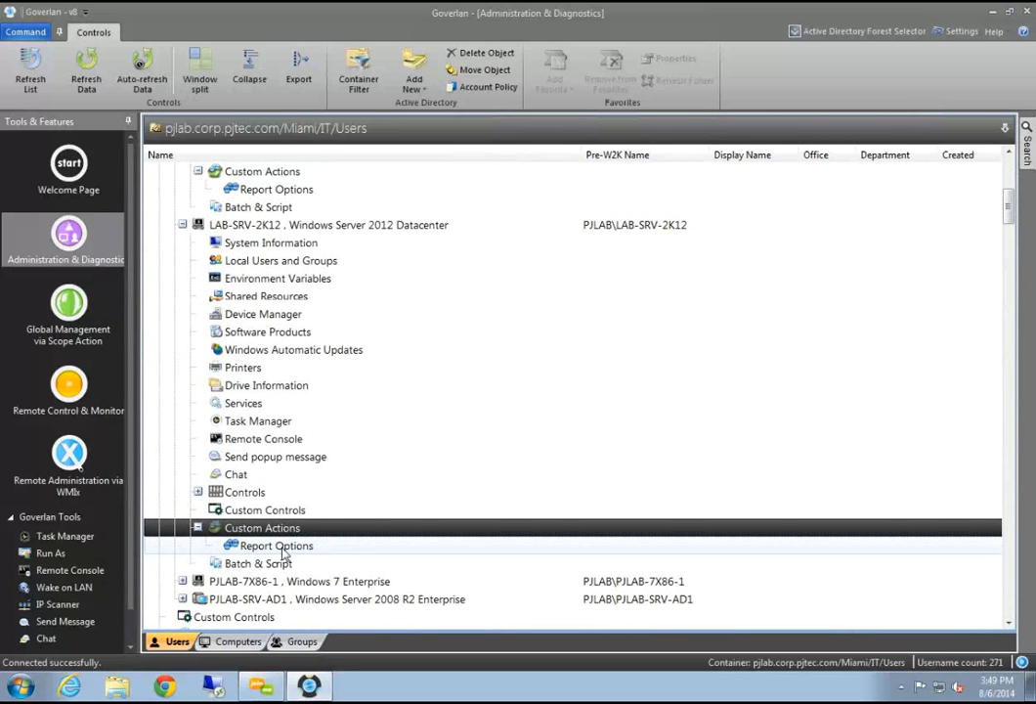
Launch the Report Options custom action on the DELLA380PCX86 workstation
scroll(282, 552, up, 3)
click(284, 350)
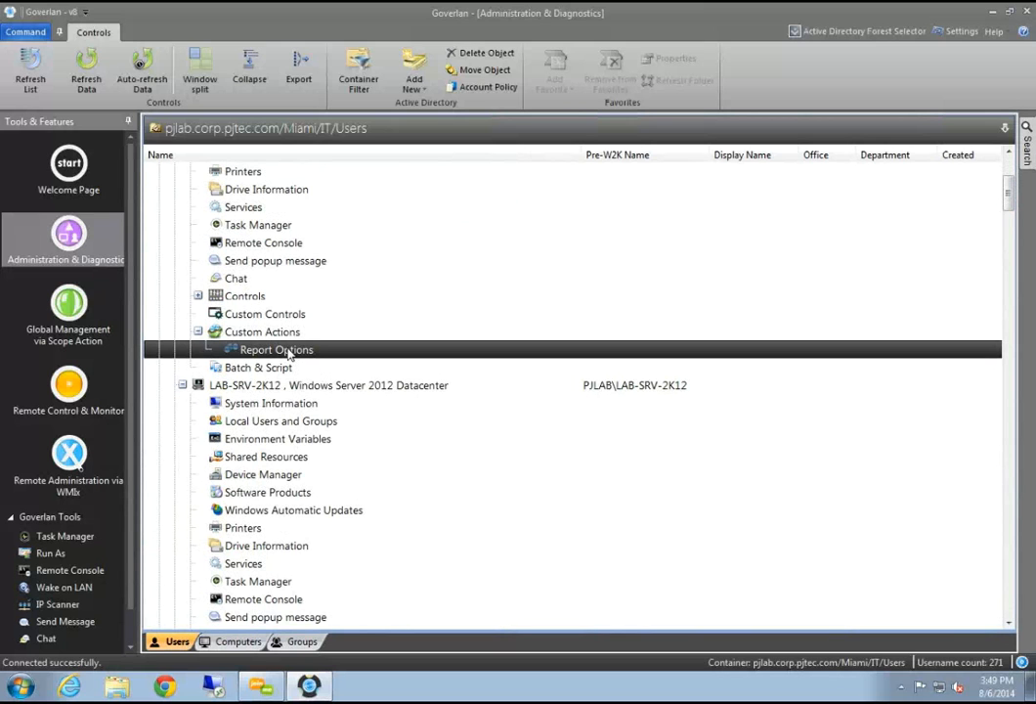
scroll(289, 354, up, 4)
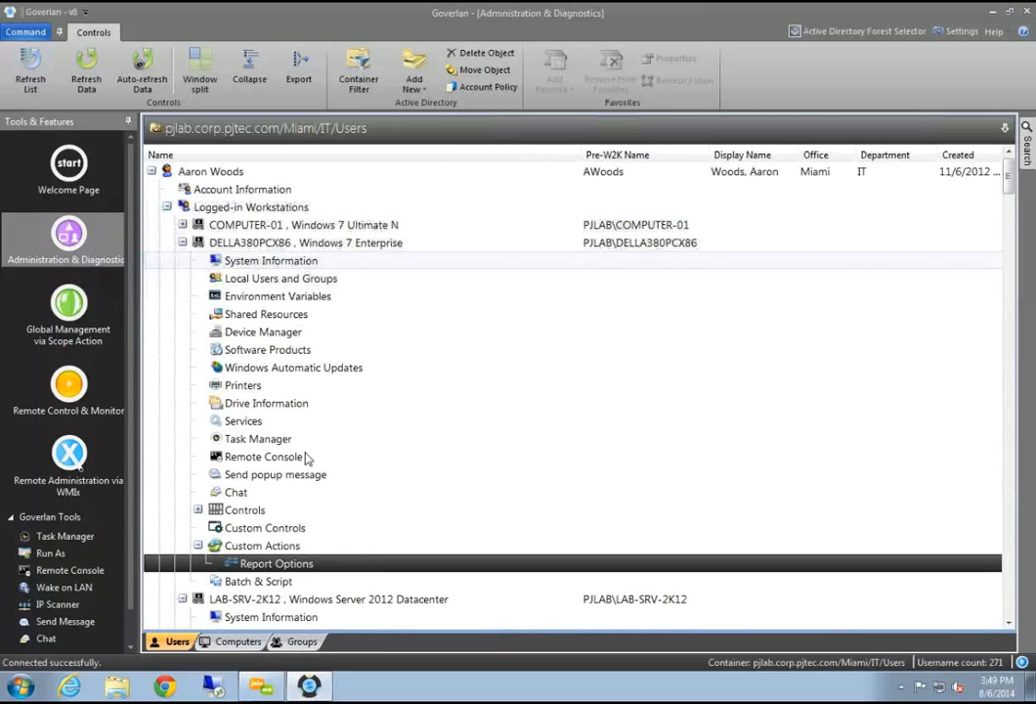
double_click(281, 573)
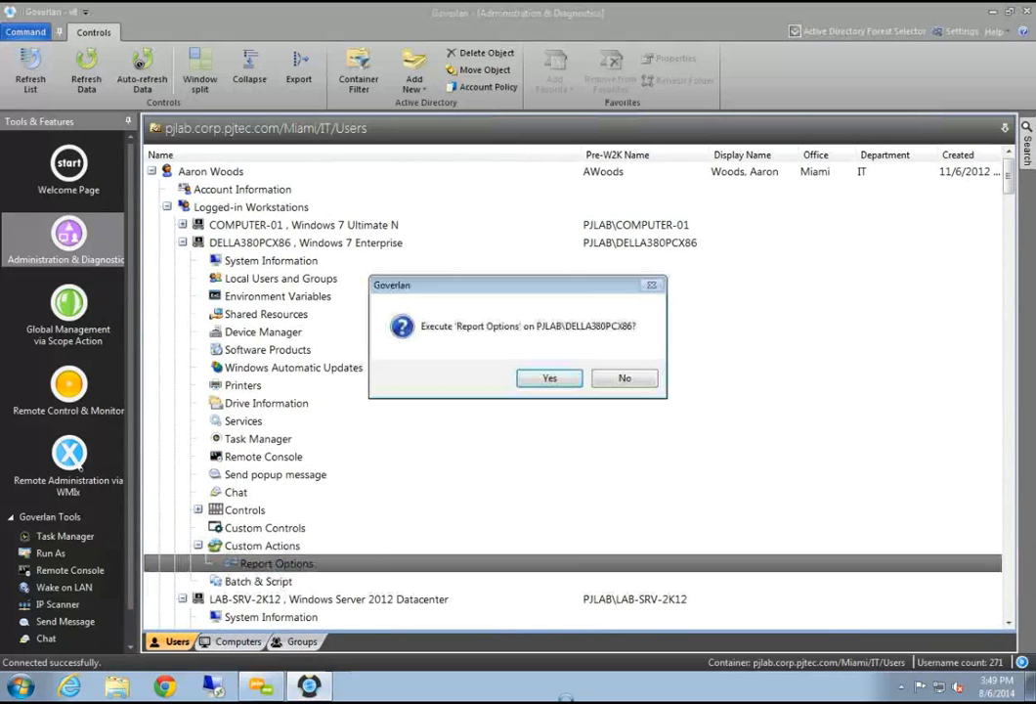
Confirm the run, review the DELLA380PCX86 OS report (Service Pack 1, 6.1.7601), then close it
click(548, 375)
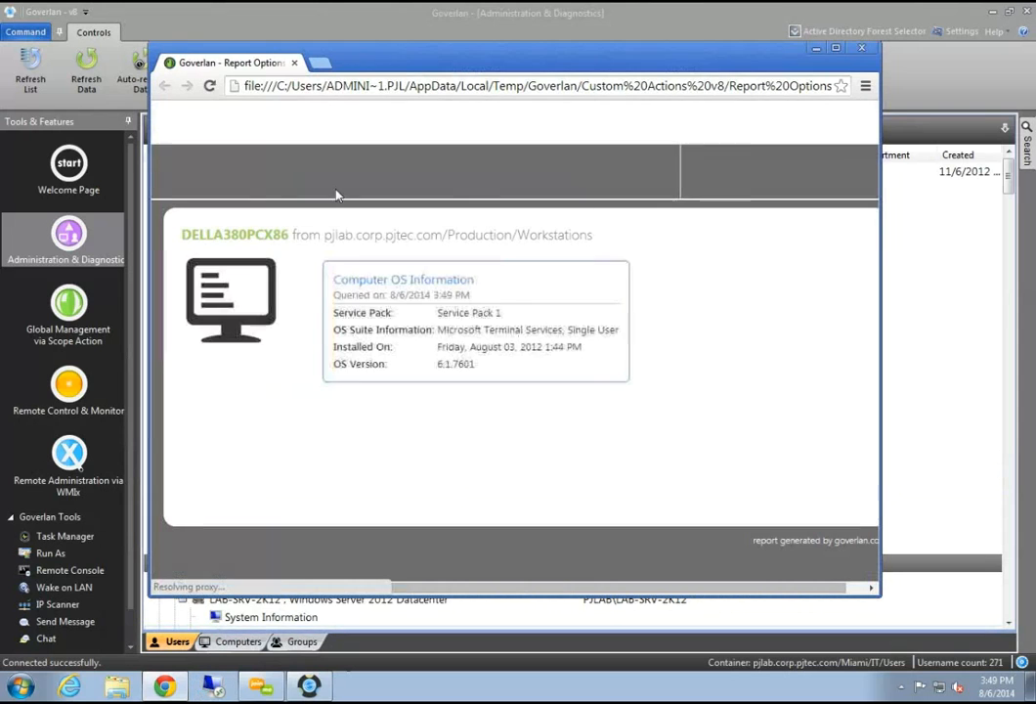
drag(347, 56, 213, 111)
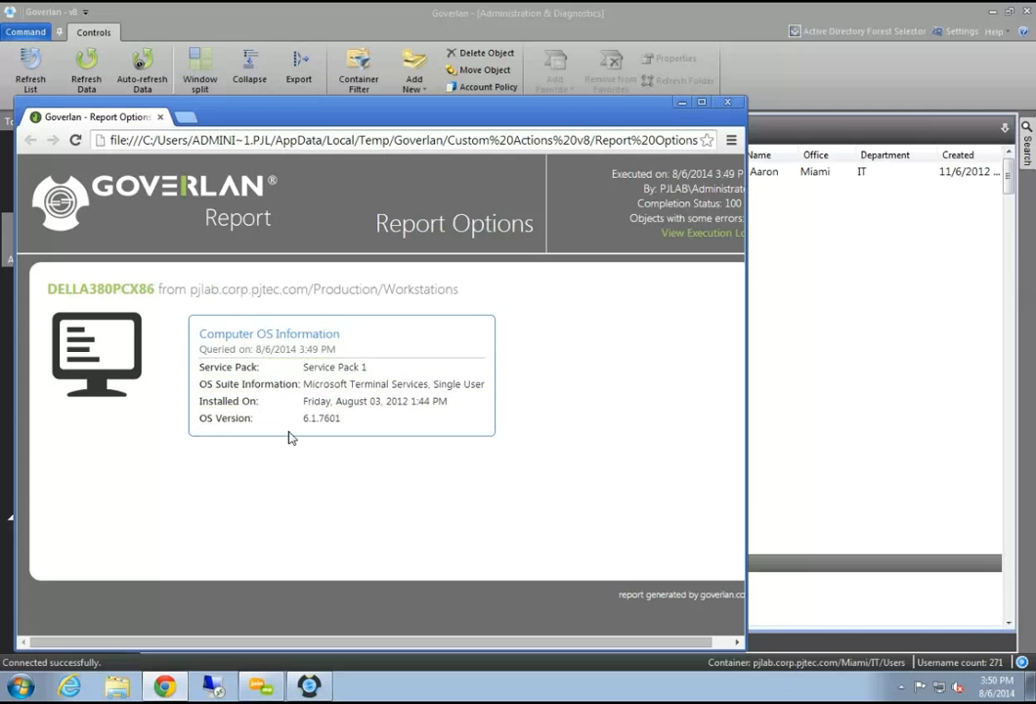
drag(411, 123, 404, 230)
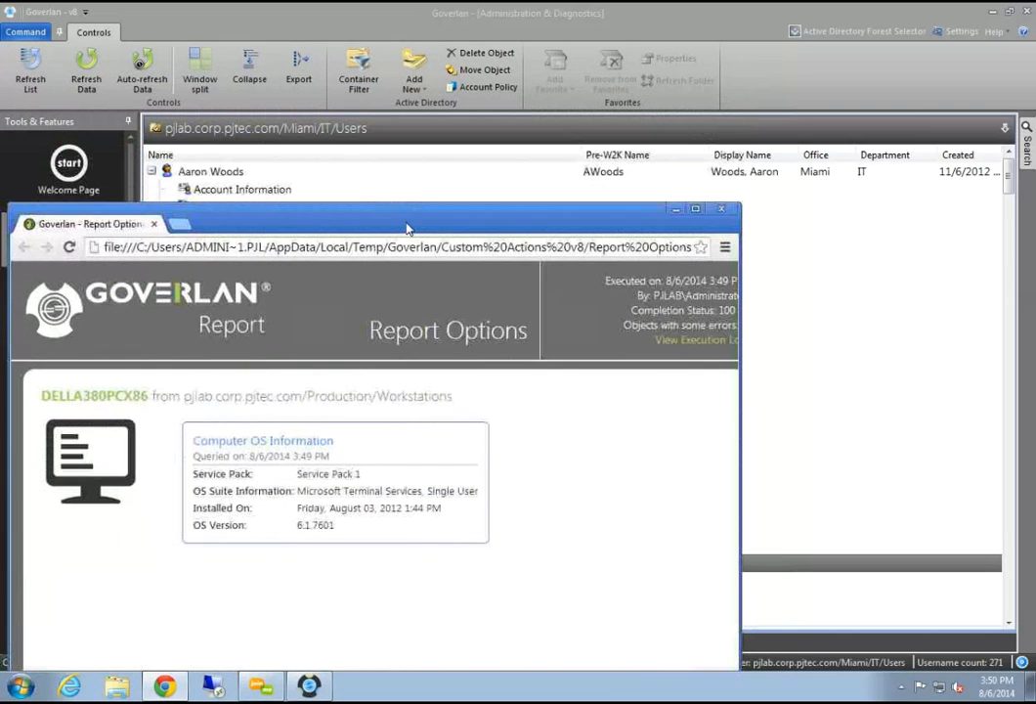
click(721, 211)
Attempt Report Options properties, dismiss the stopped-working notice, and relaunch Goverlan from the desktop
right_click(303, 563)
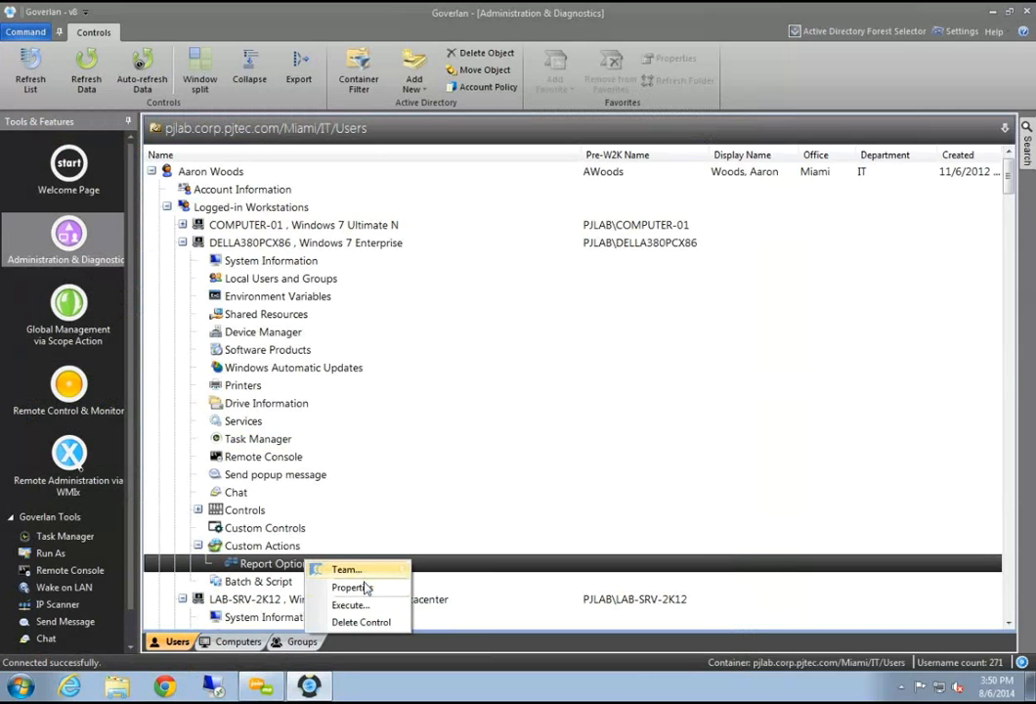
click(354, 586)
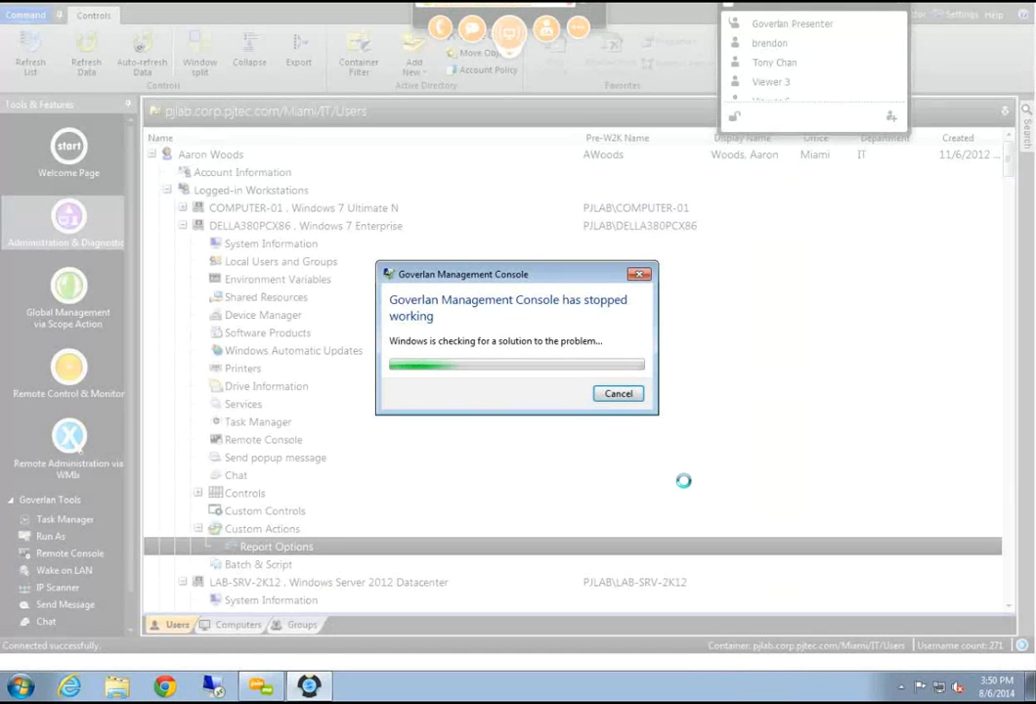
click(621, 395)
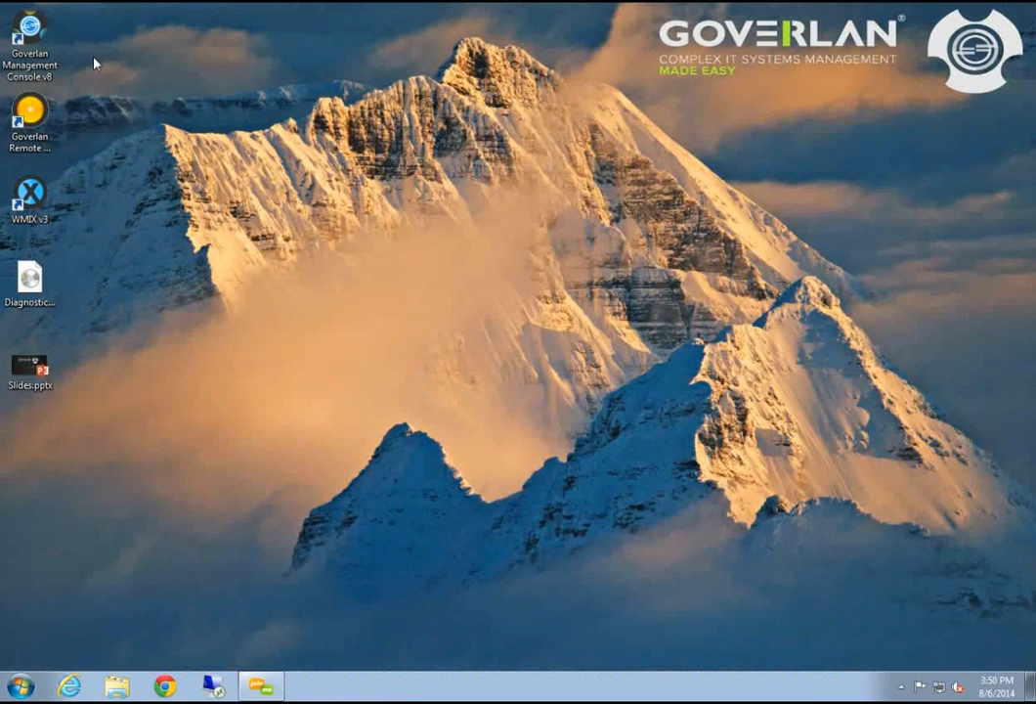
double_click(29, 29)
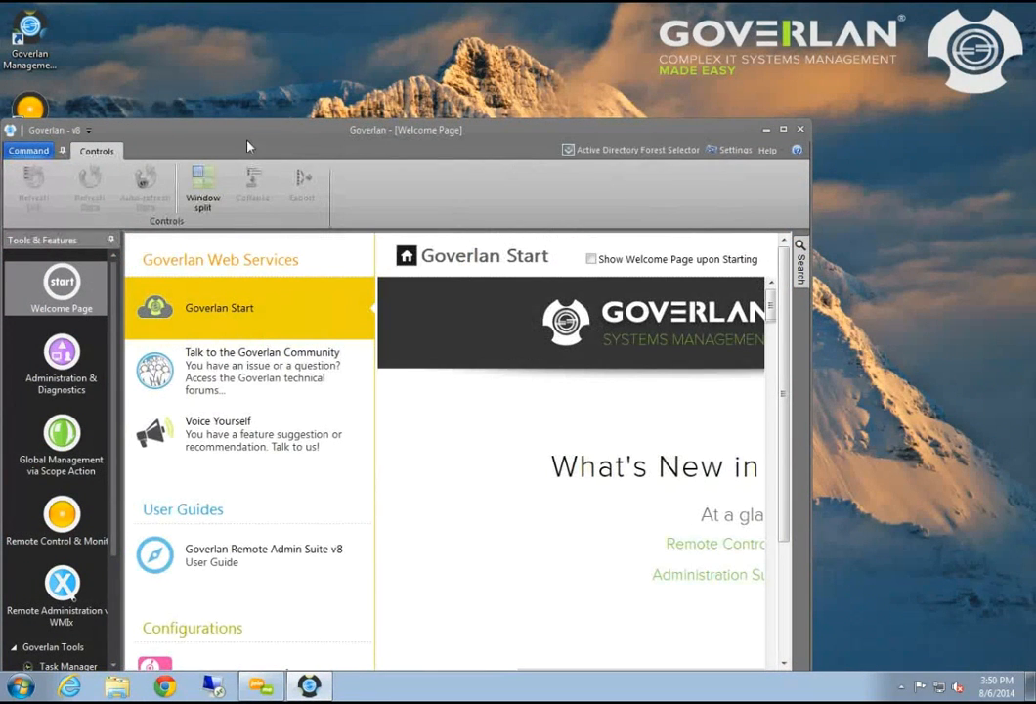
Maximize Goverlan and expand the corp.pjtec.com and pjlab.corp.pjtec.com domains in Administration & Diagnostics
double_click(245, 136)
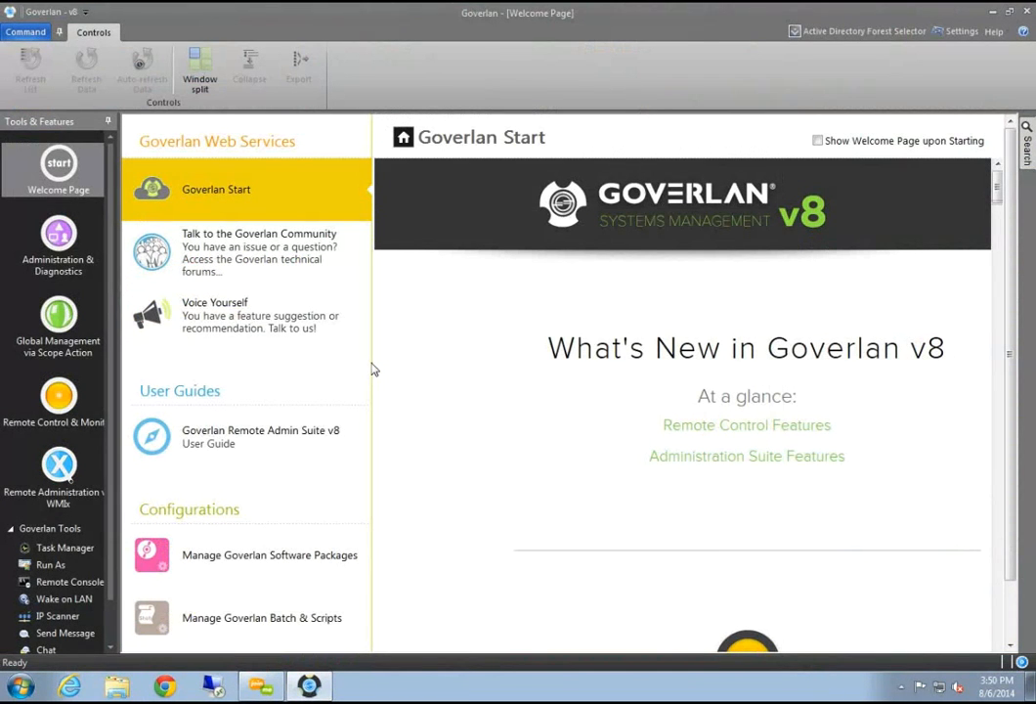
click(58, 245)
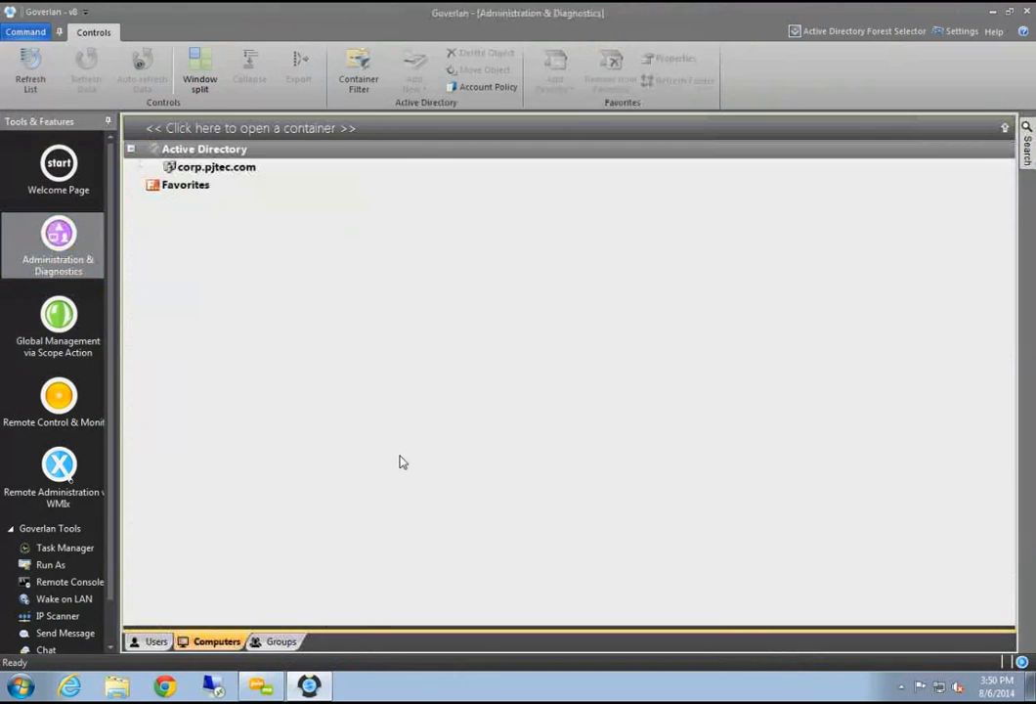
double_click(232, 171)
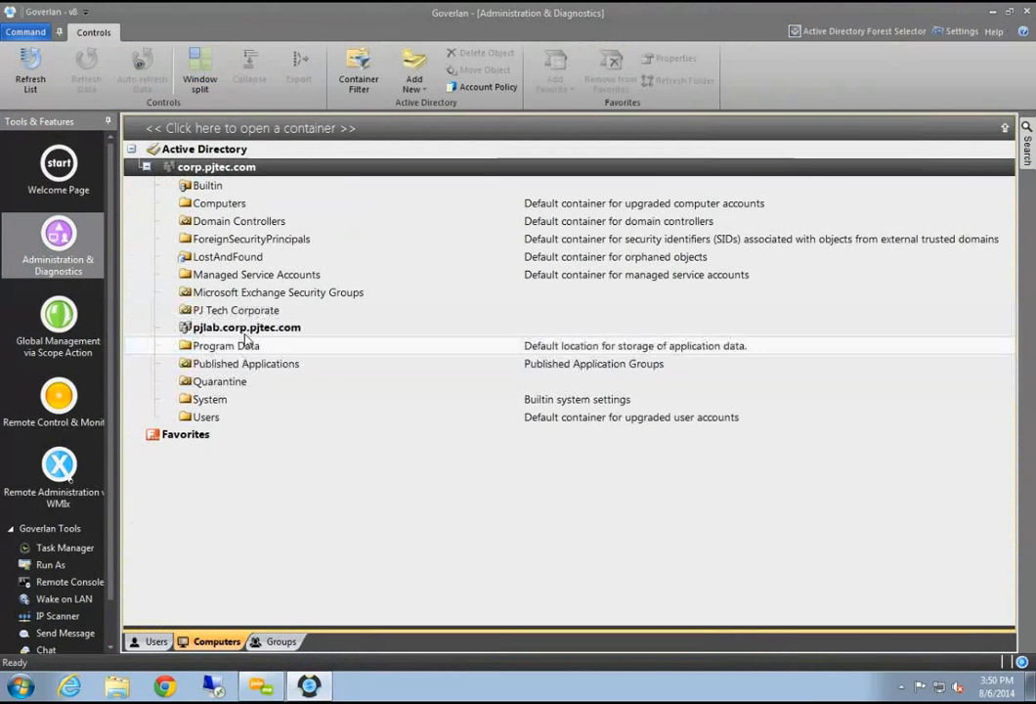
double_click(247, 329)
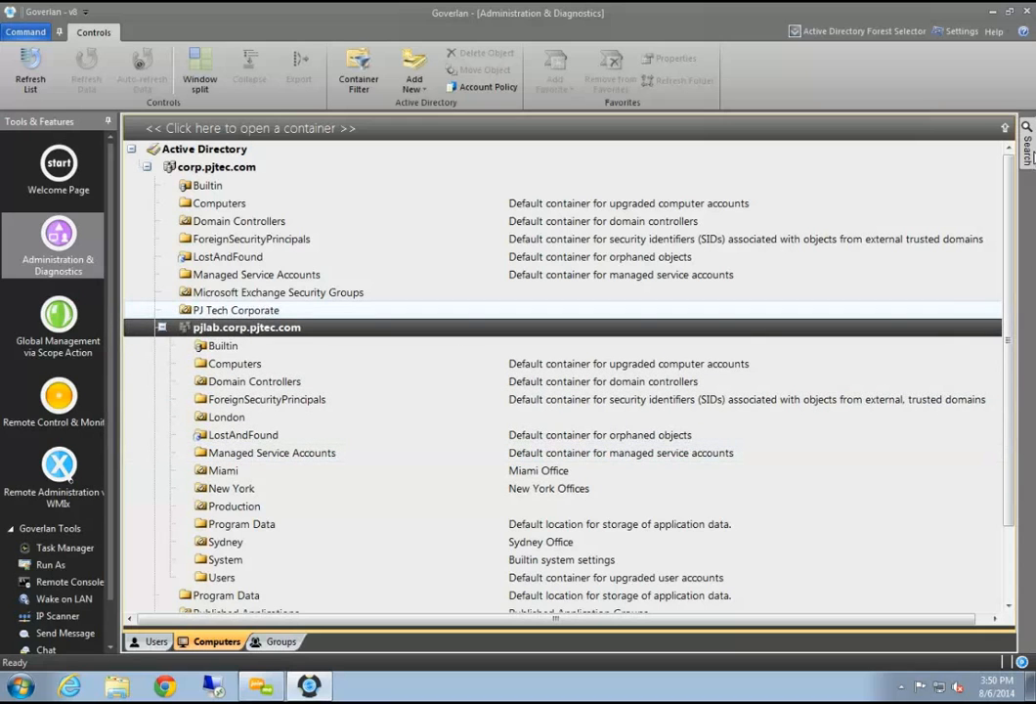
Search Active Directory for pjlab and set focus on PJLAB-7X64-1
click(1027, 147)
click(966, 255)
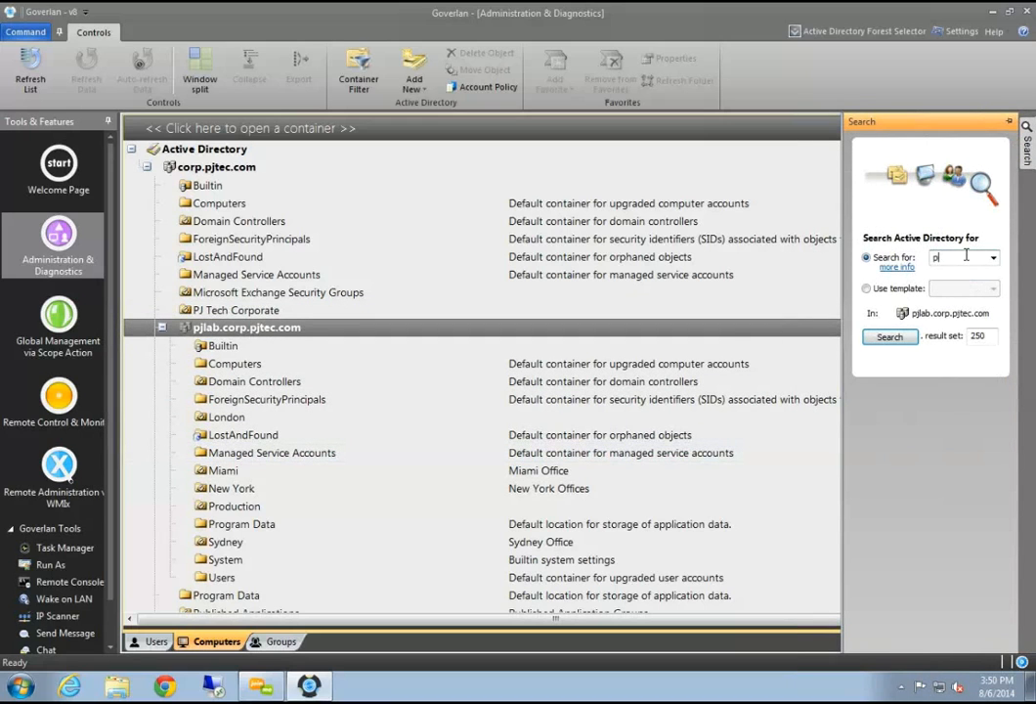
key(Return)
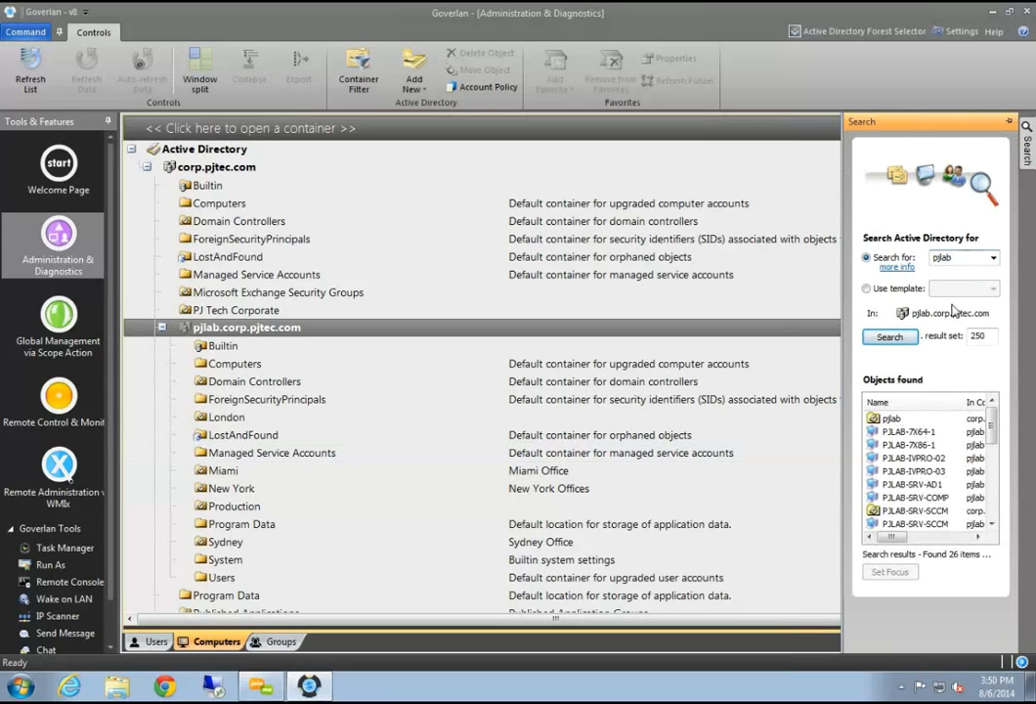
click(919, 431)
click(899, 574)
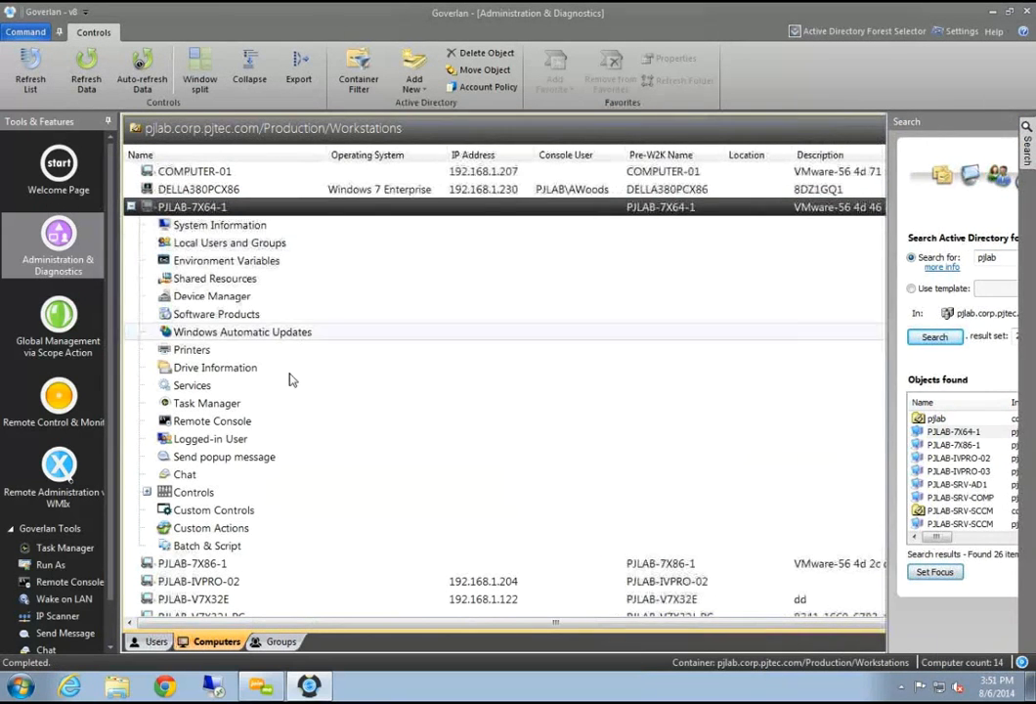
Expand PJLAB-7X64-1's Custom Actions and inspect the Report Options context menu
click(283, 524)
click(273, 546)
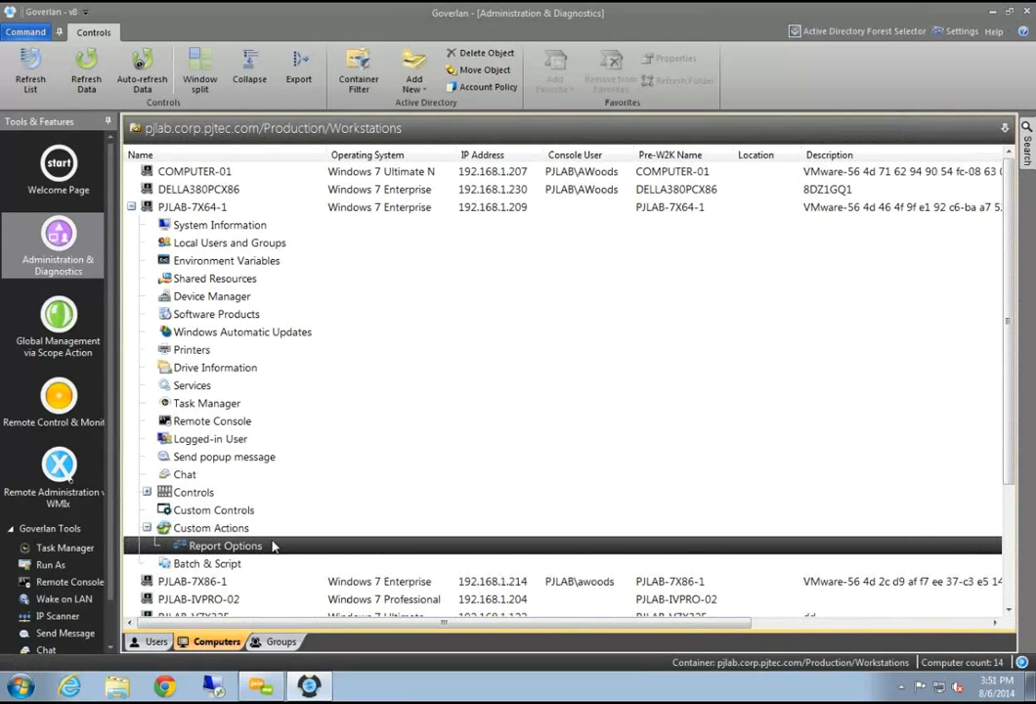
scroll(271, 548, down, 2)
right_click(218, 447)
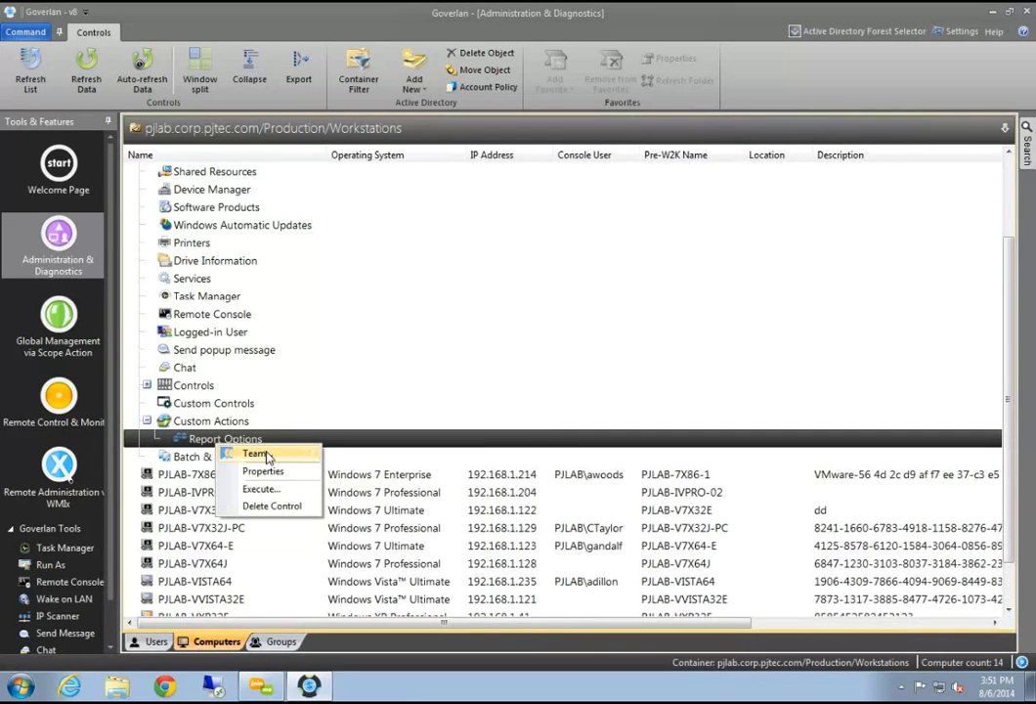
mouse_move(279, 454)
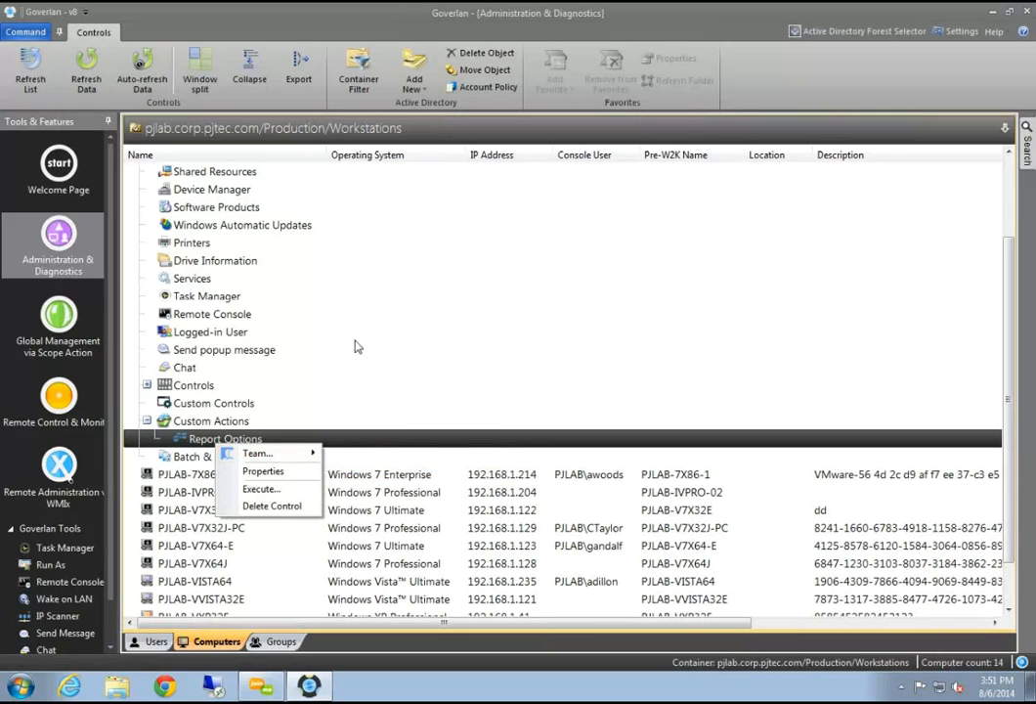
click(209, 424)
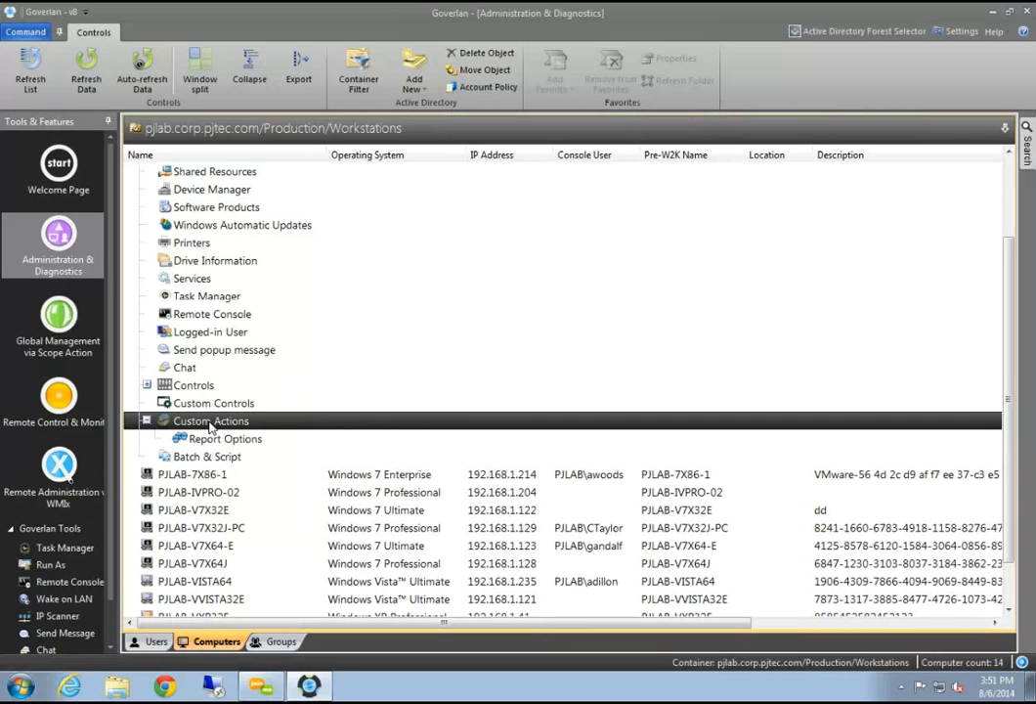
Select the Batch & Script node under PJLAB-7X64-1's Custom Actions
click(212, 438)
click(209, 456)
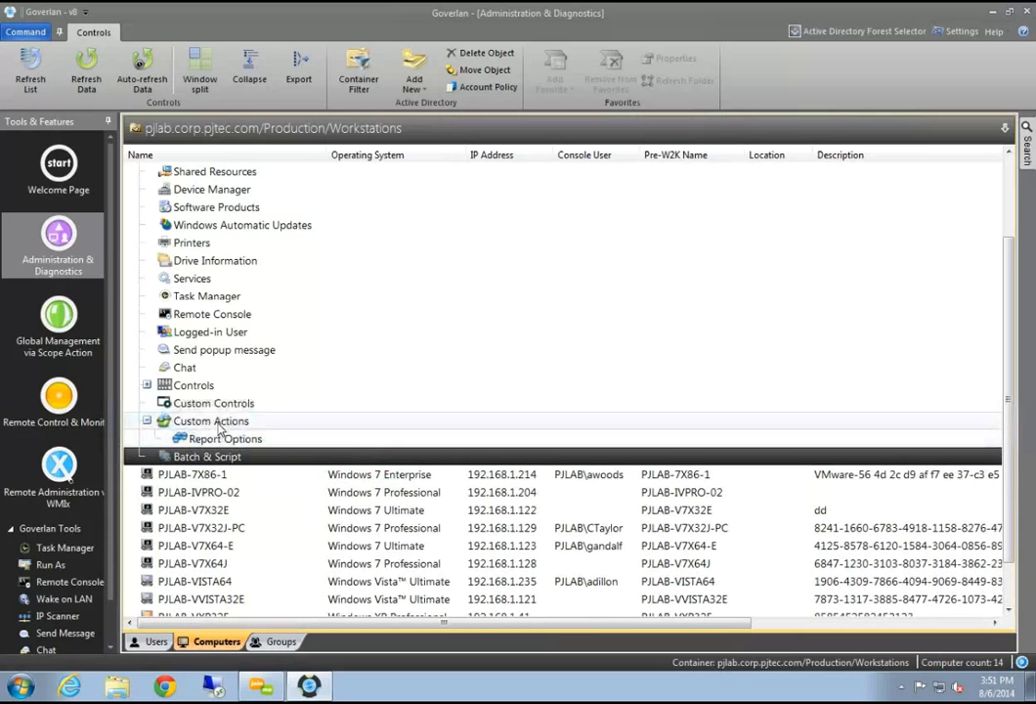
click(186, 426)
click(213, 439)
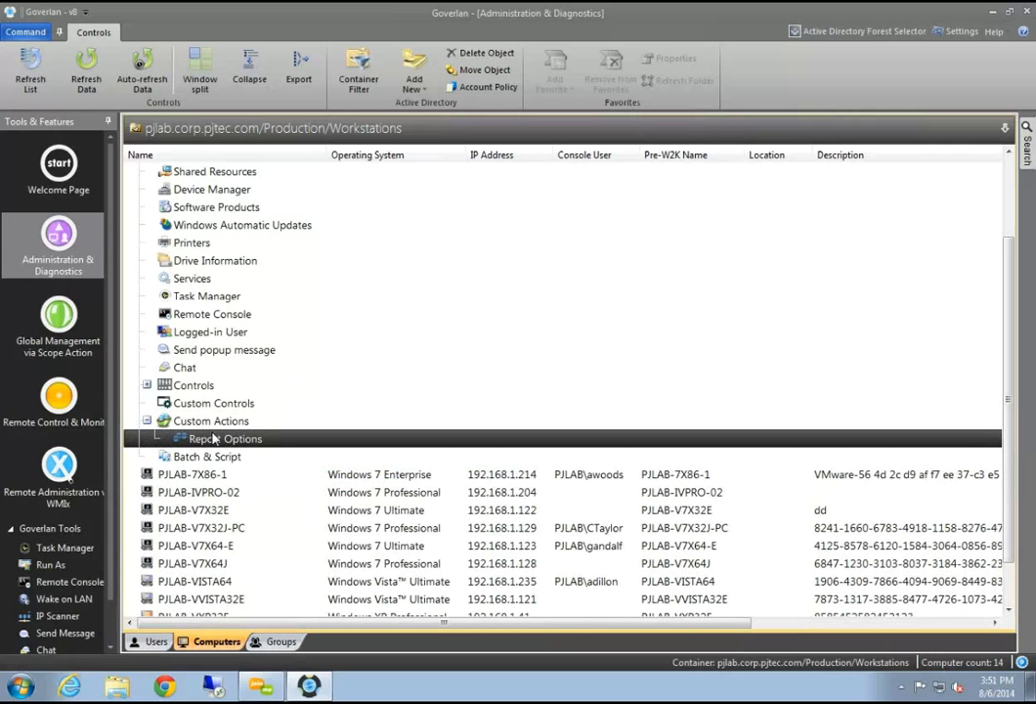
click(231, 459)
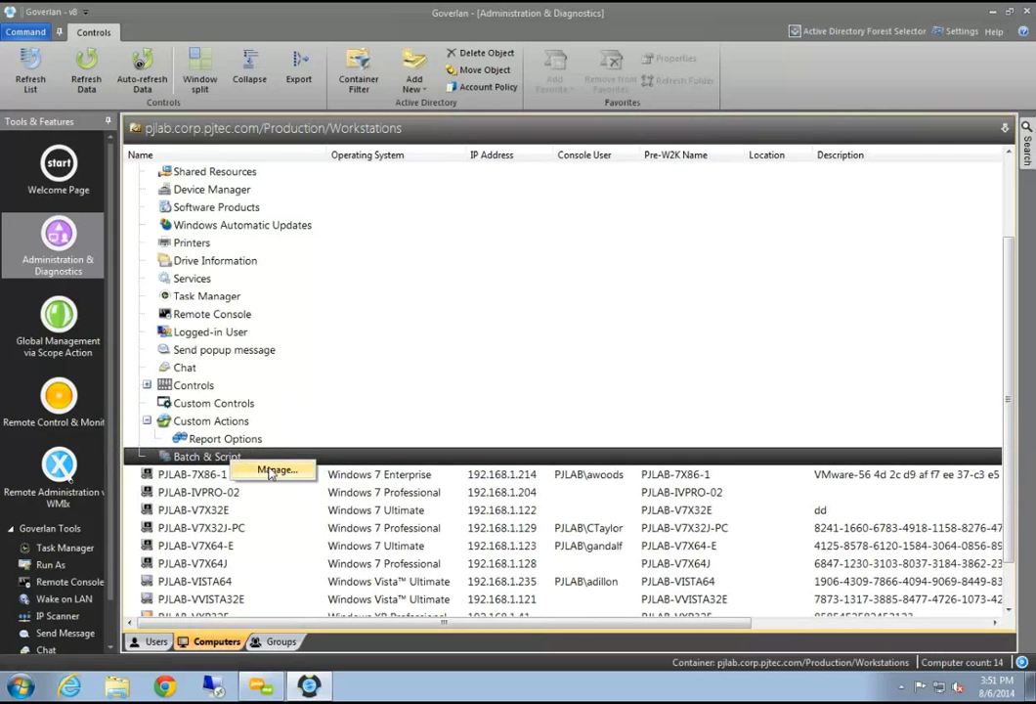
Add a new package in the Run Batch Manager with 'Record console output to' ticked
click(279, 405)
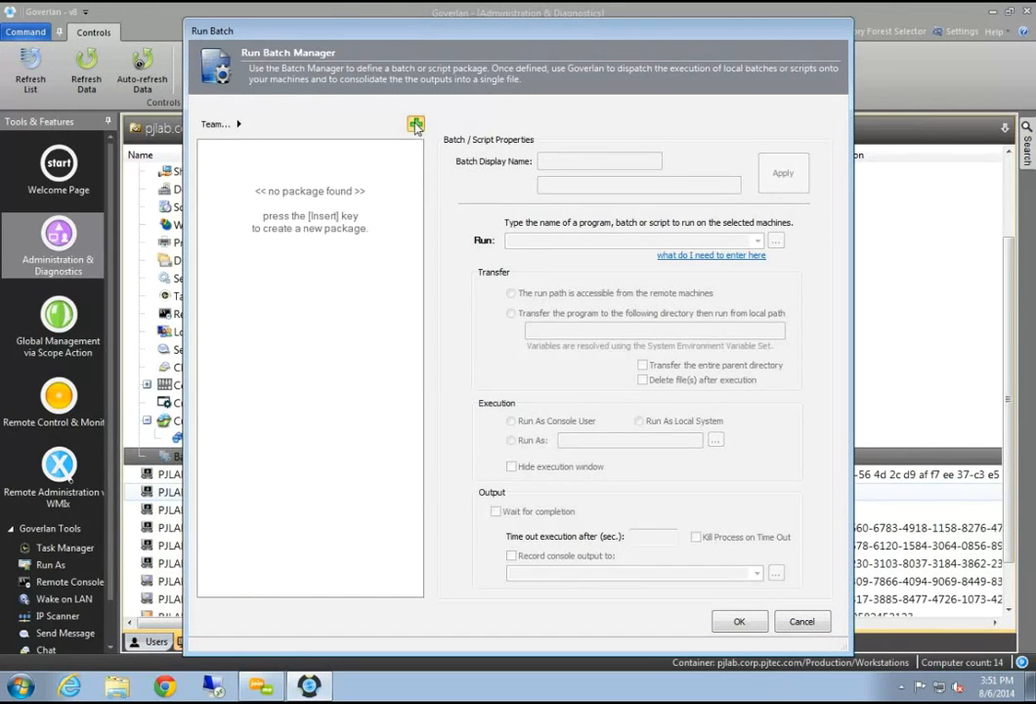
key(Insert)
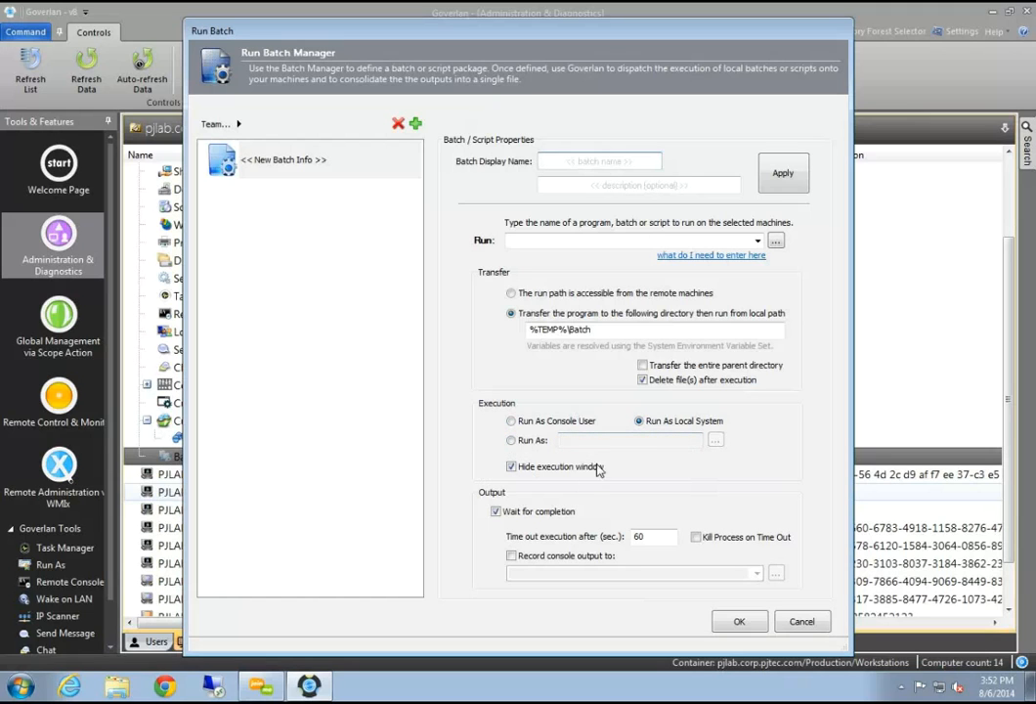
click(511, 556)
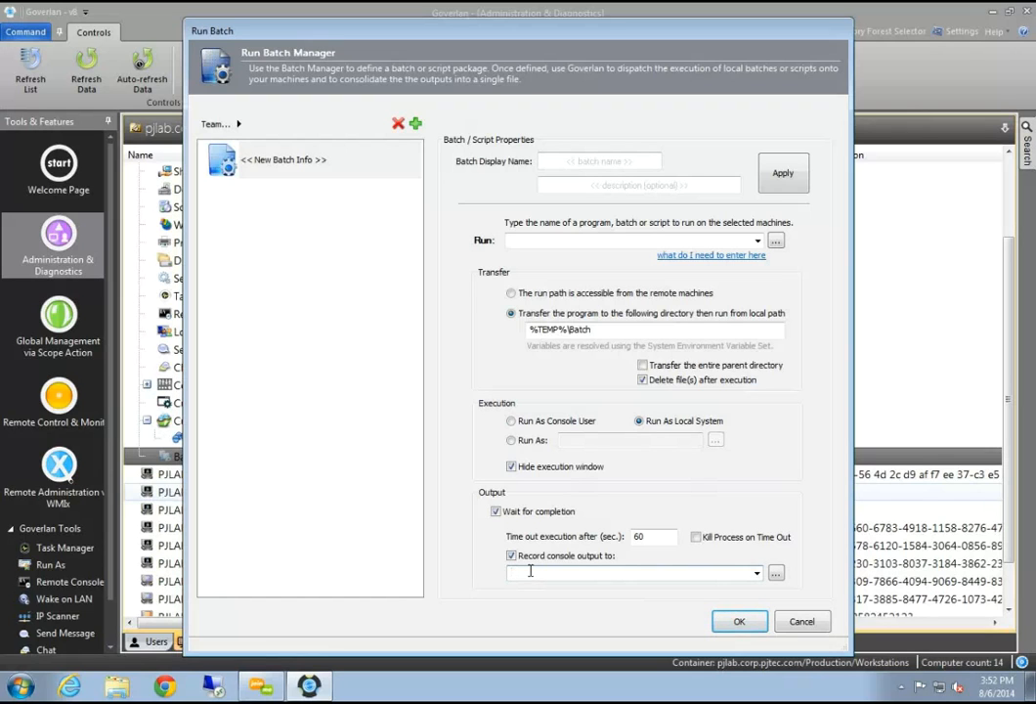
click(25, 687)
Launch Notepad and type the line echo "Hello world"
text(notepad)
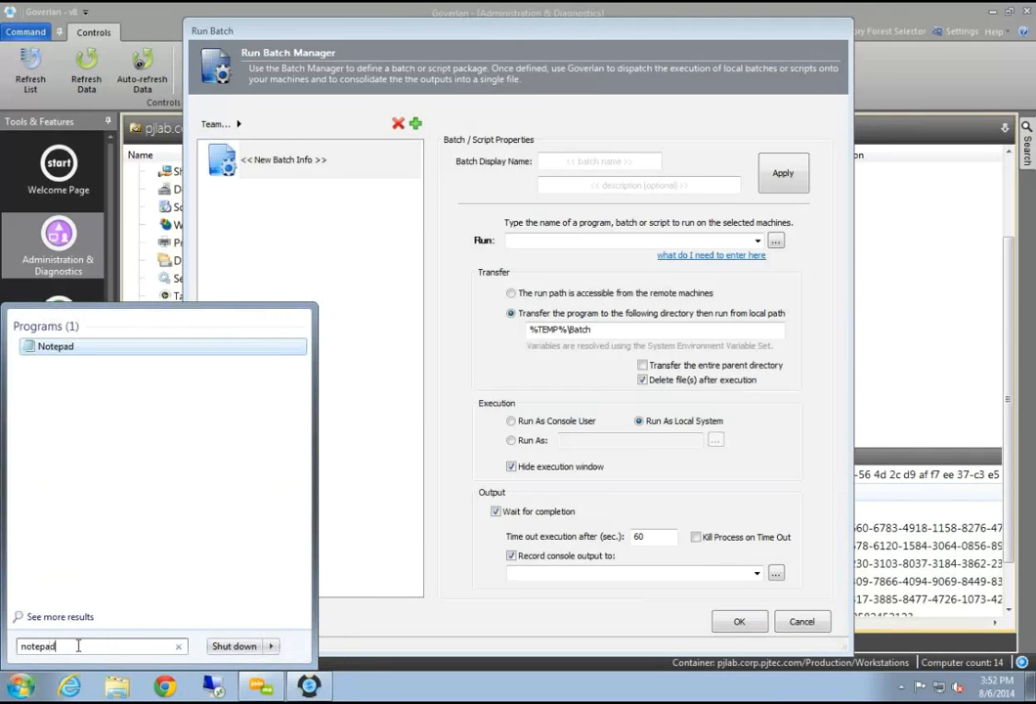
key(Return)
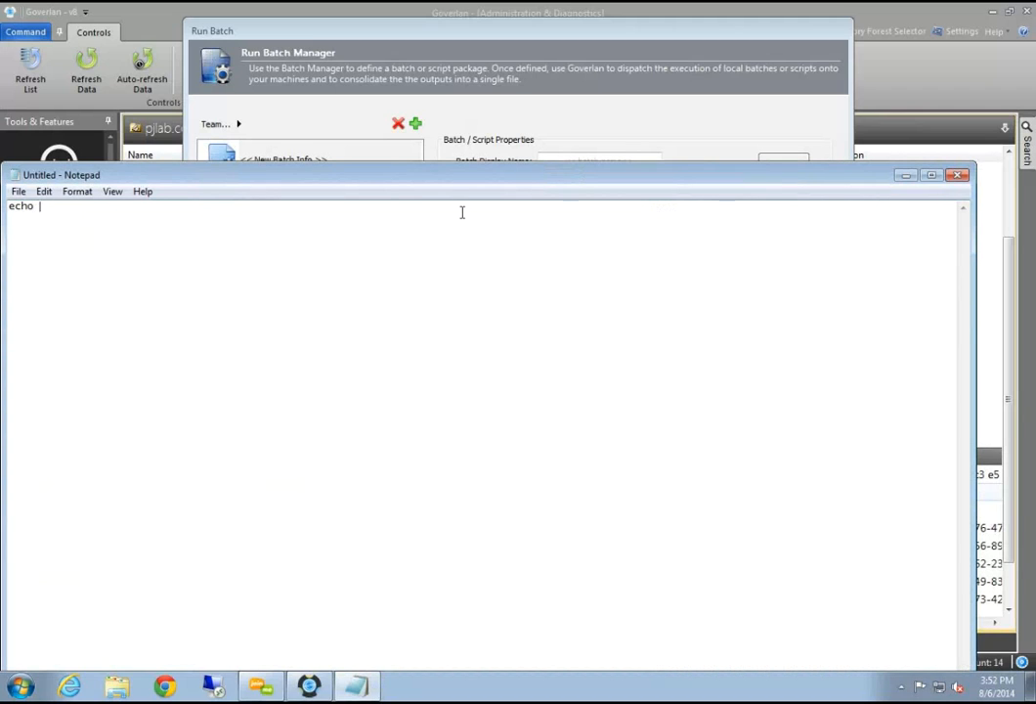
text(o wporld)
Save the script to the Desktop as Hello.bat and close Notepad
click(19, 191)
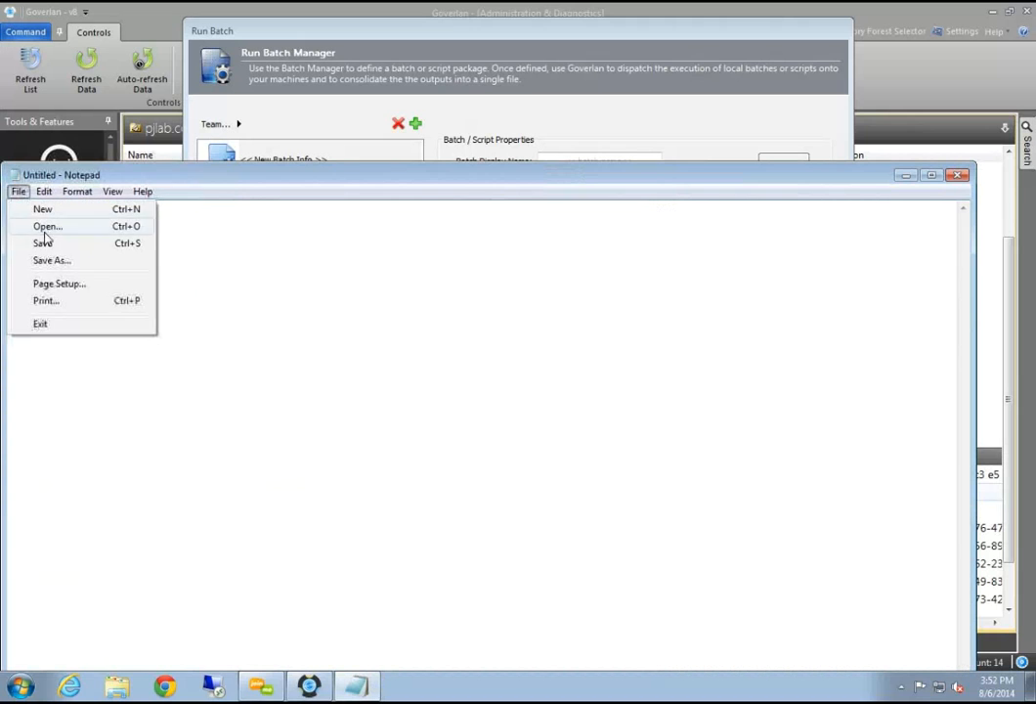
click(51, 260)
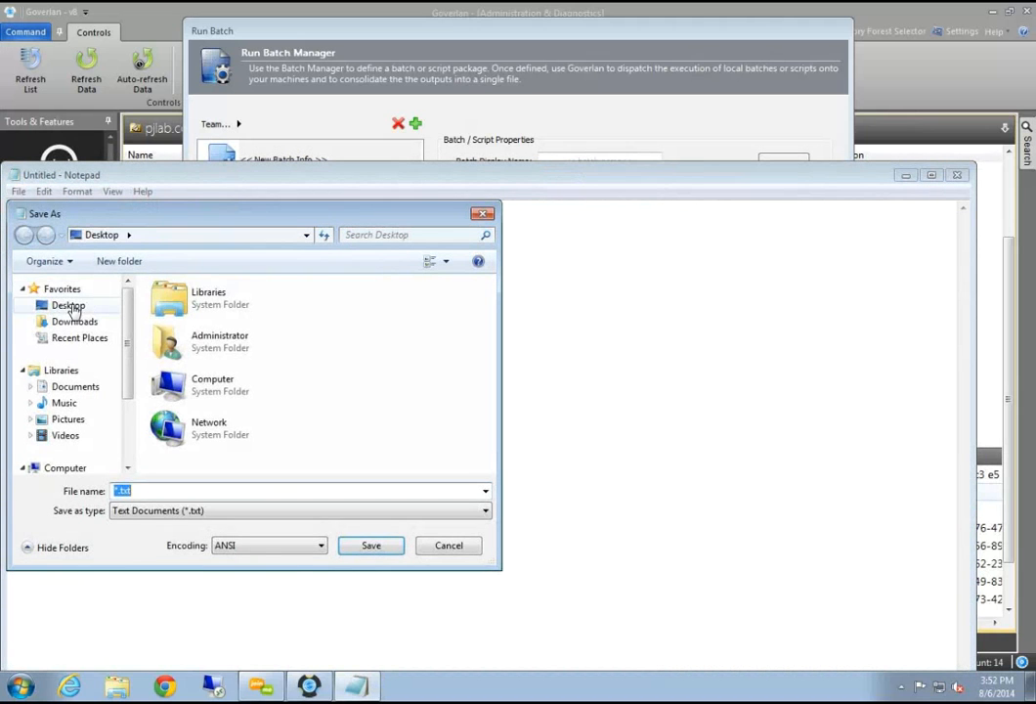
click(68, 306)
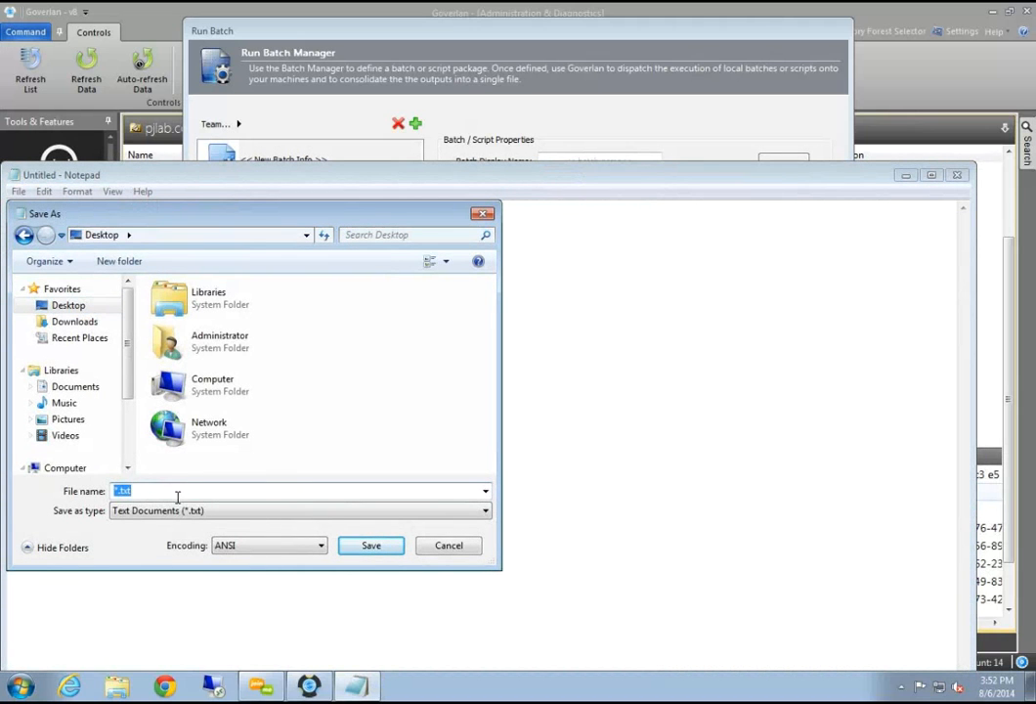
text(Hello.bat)
click(370, 546)
click(958, 175)
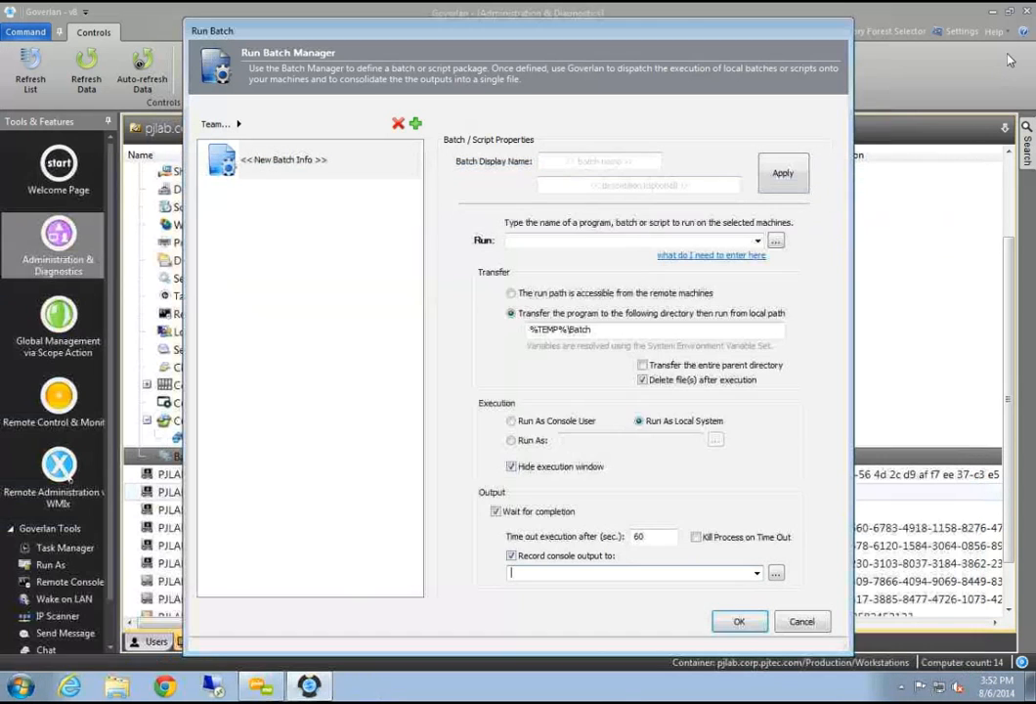
Reopen the Batch & Script manager and add a new package named 'Hello Script'
drag(652, 40, 517, 111)
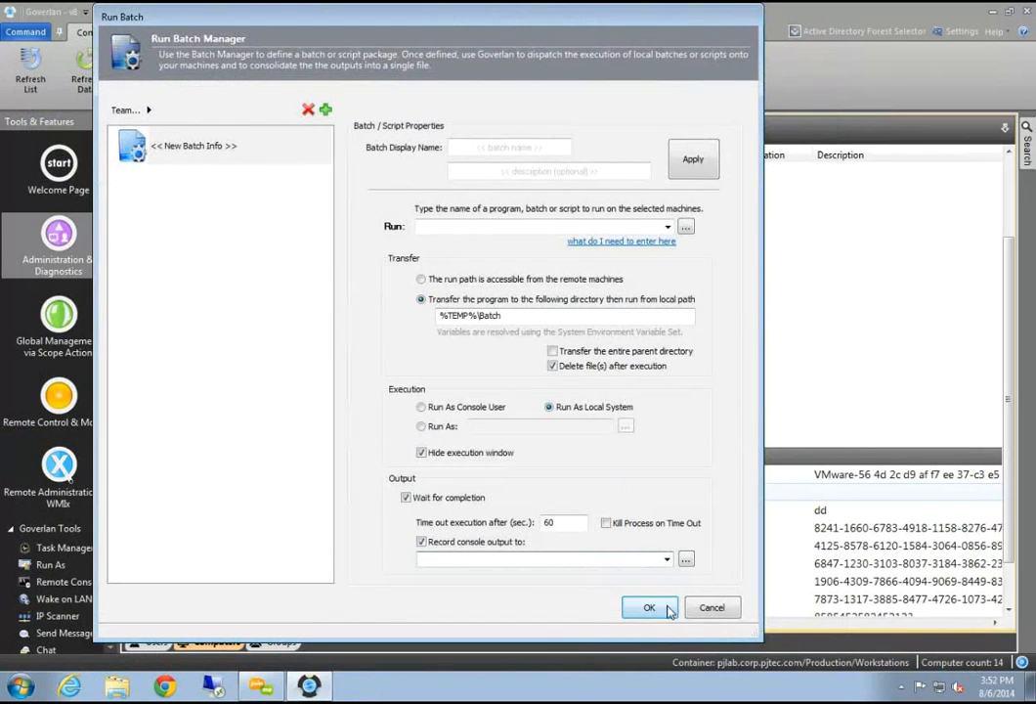
click(649, 607)
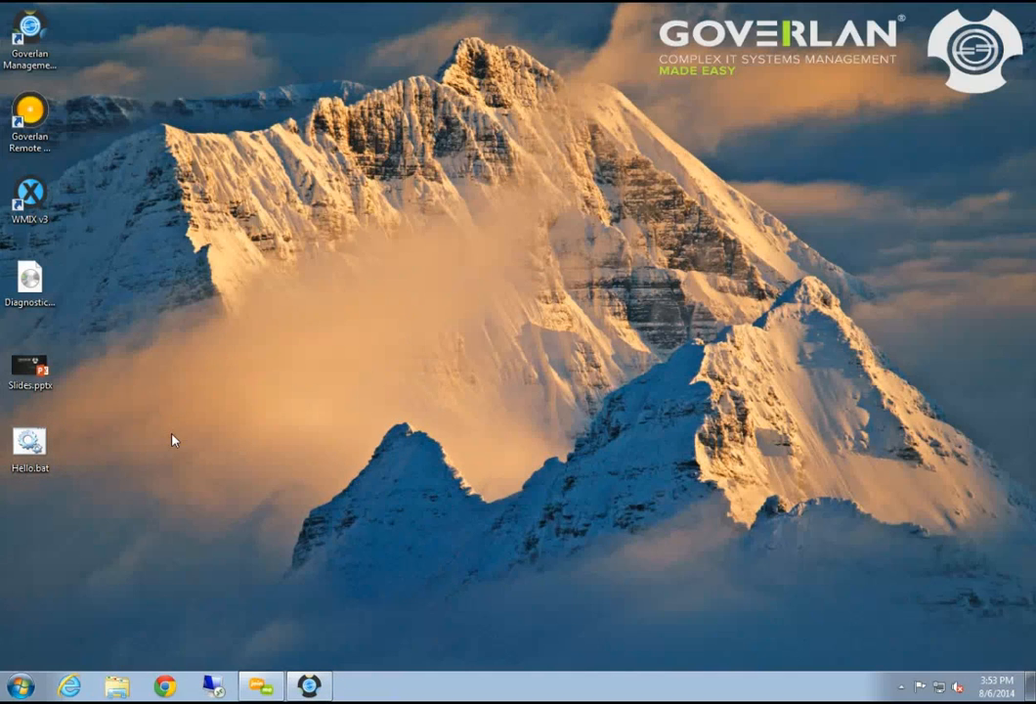
click(309, 685)
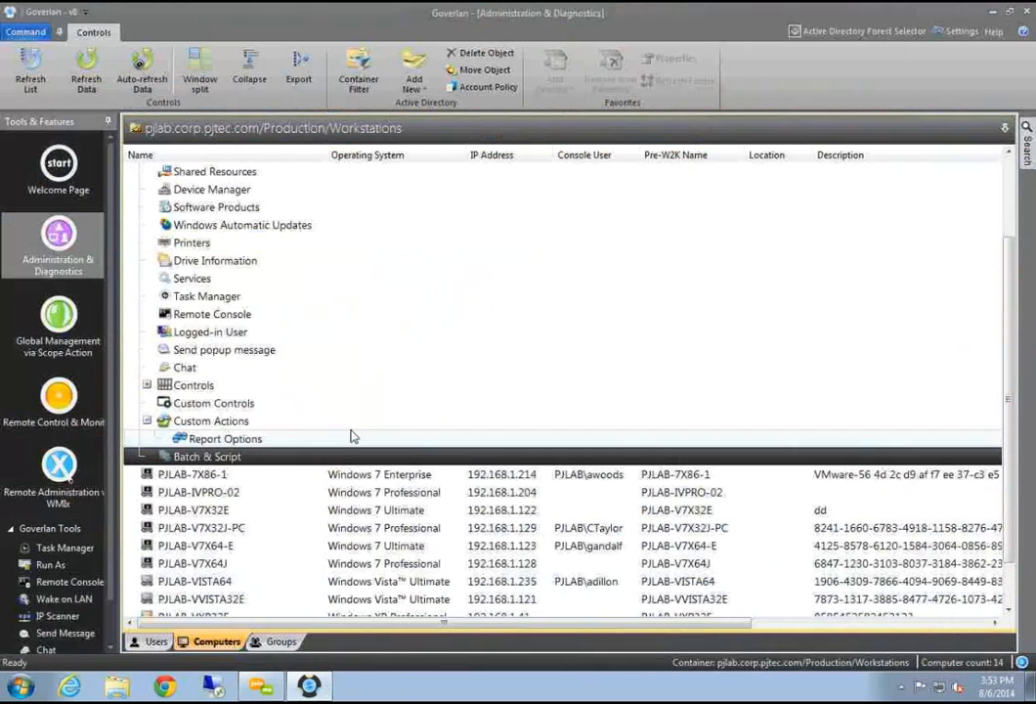
click(252, 457)
click(269, 471)
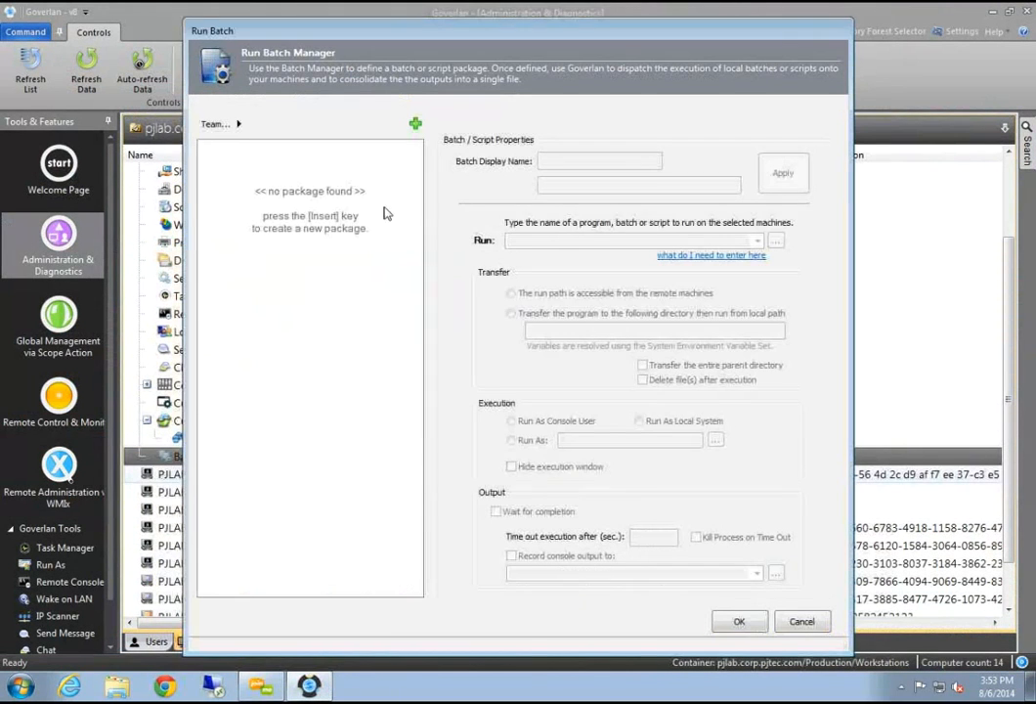
click(414, 125)
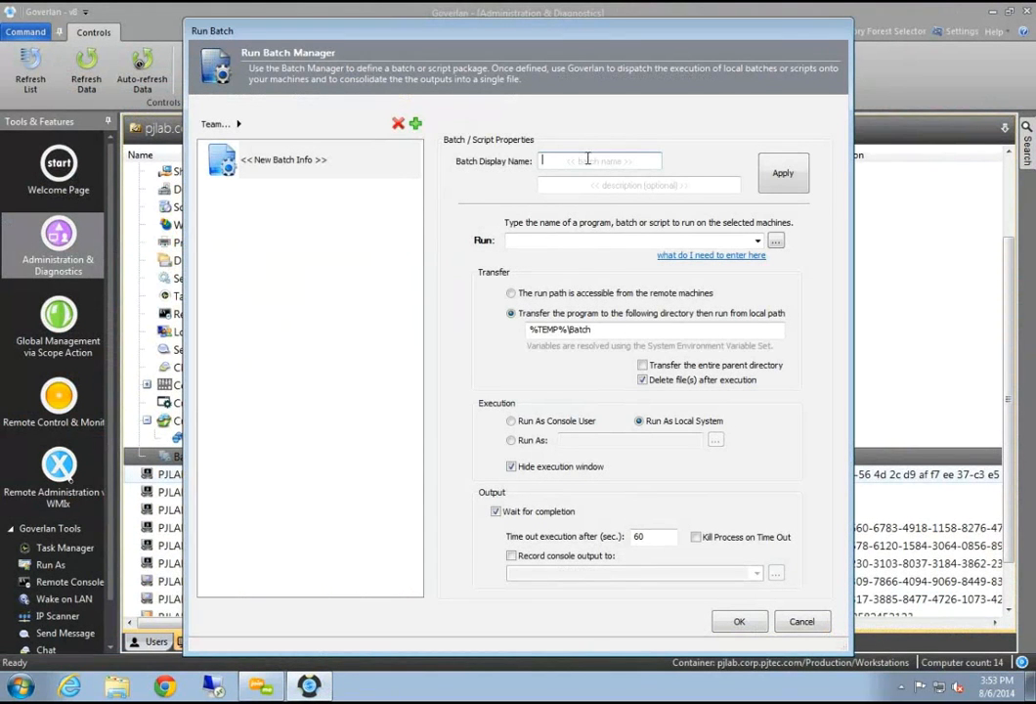
click(631, 160)
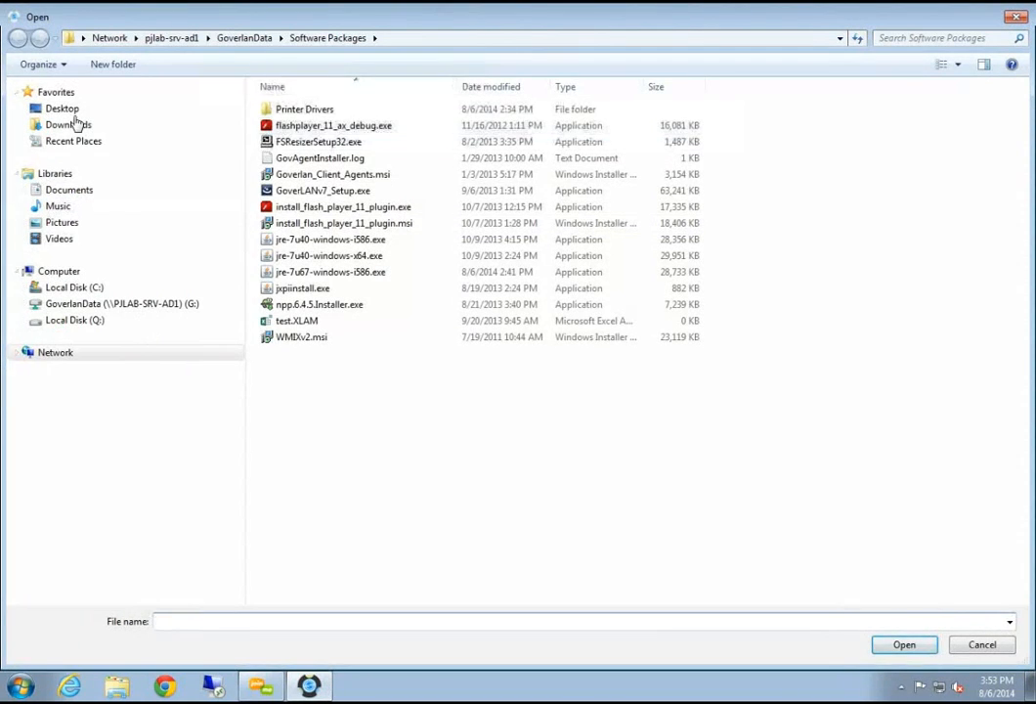
Set the package's Run field to Hello.bat on the Desktop
click(71, 112)
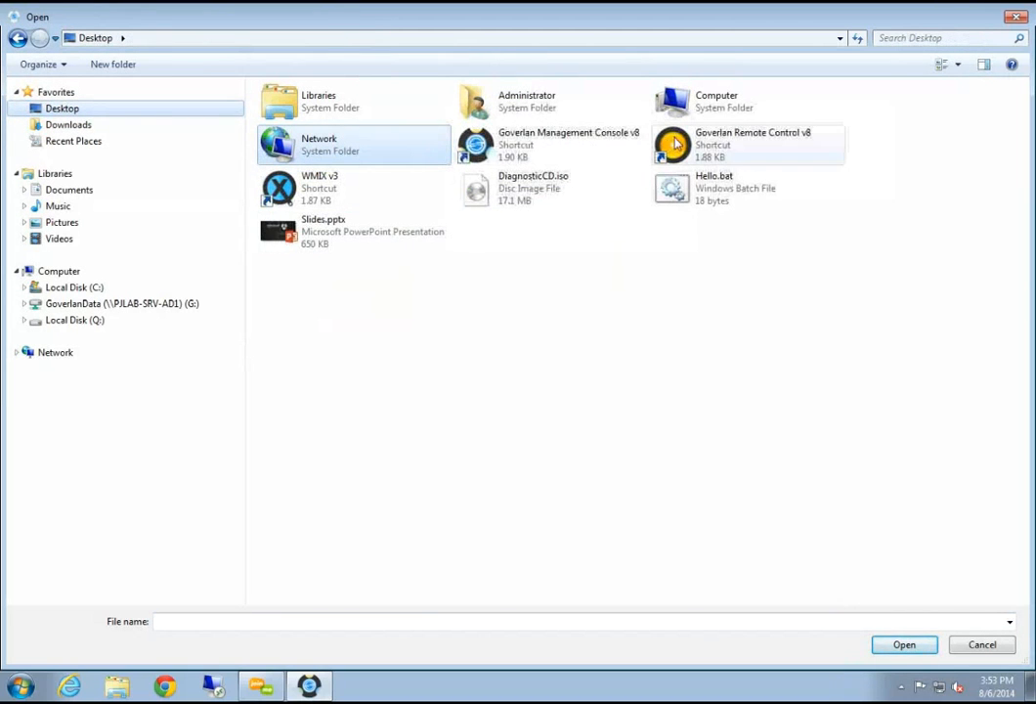
click(719, 188)
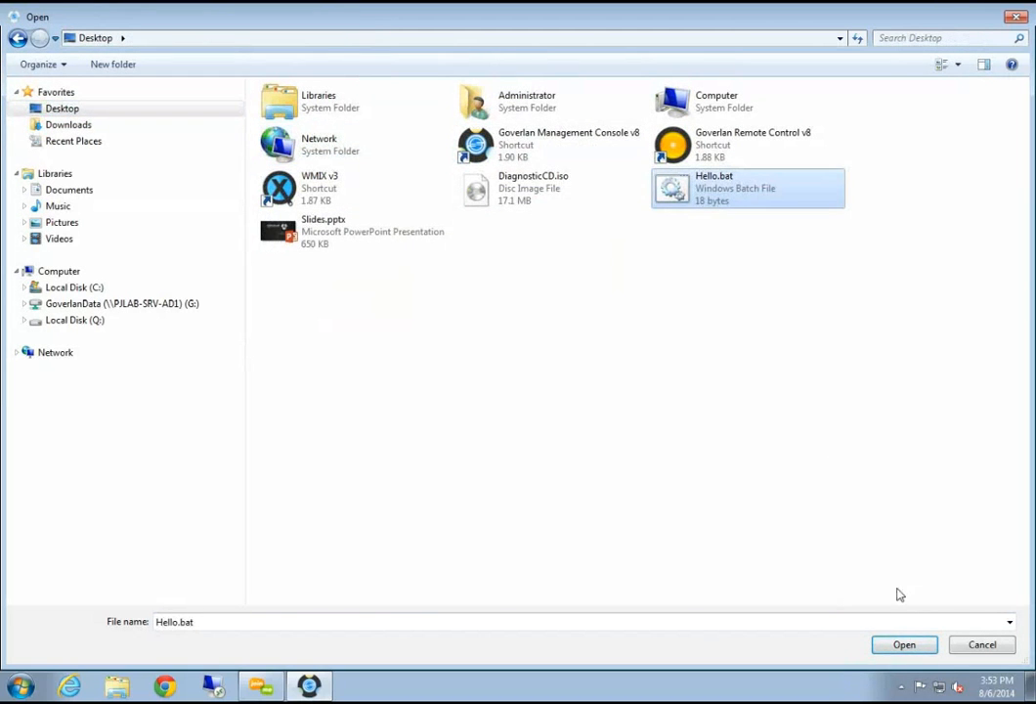
click(904, 645)
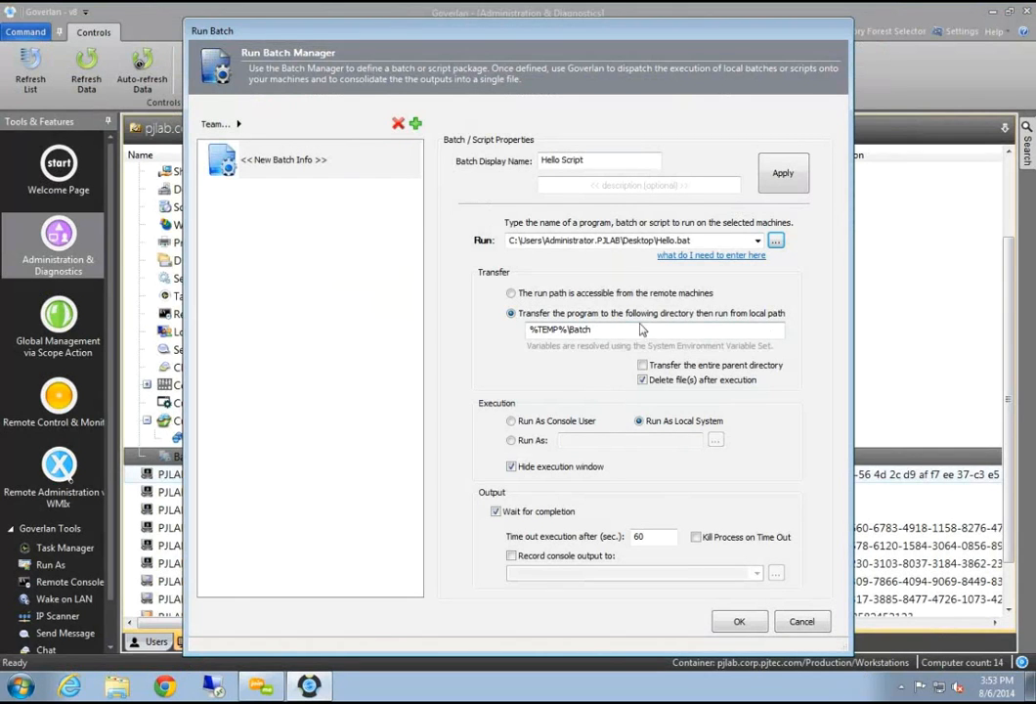
double_click(704, 242)
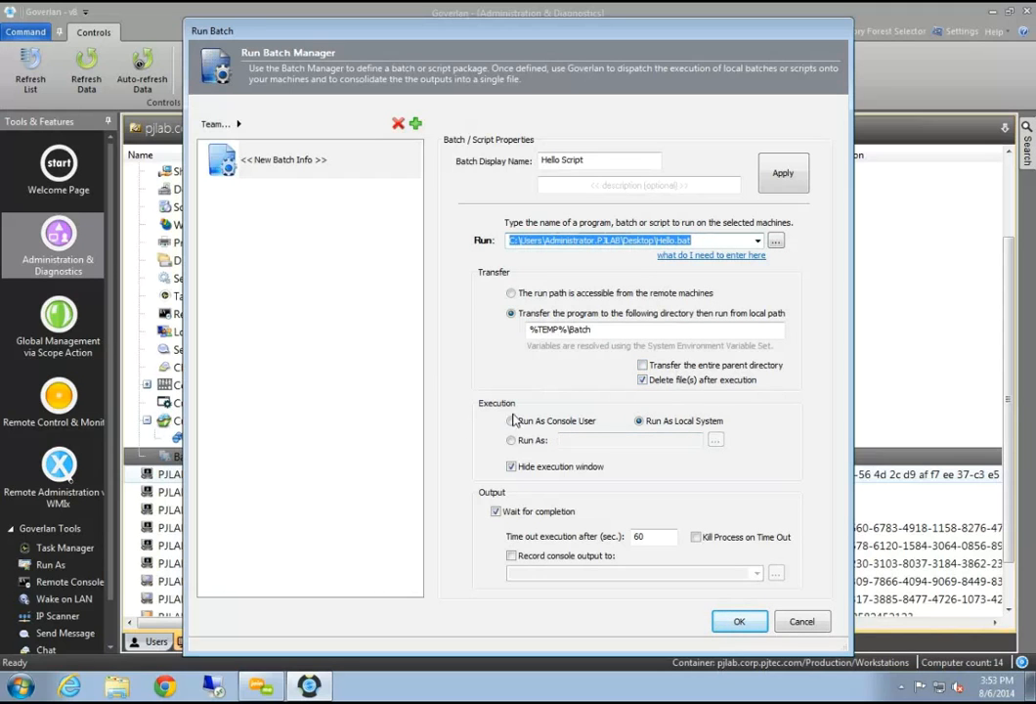
Record Hello Script's console output to Desktop\Hello Out.txt, then apply and save the package
click(510, 555)
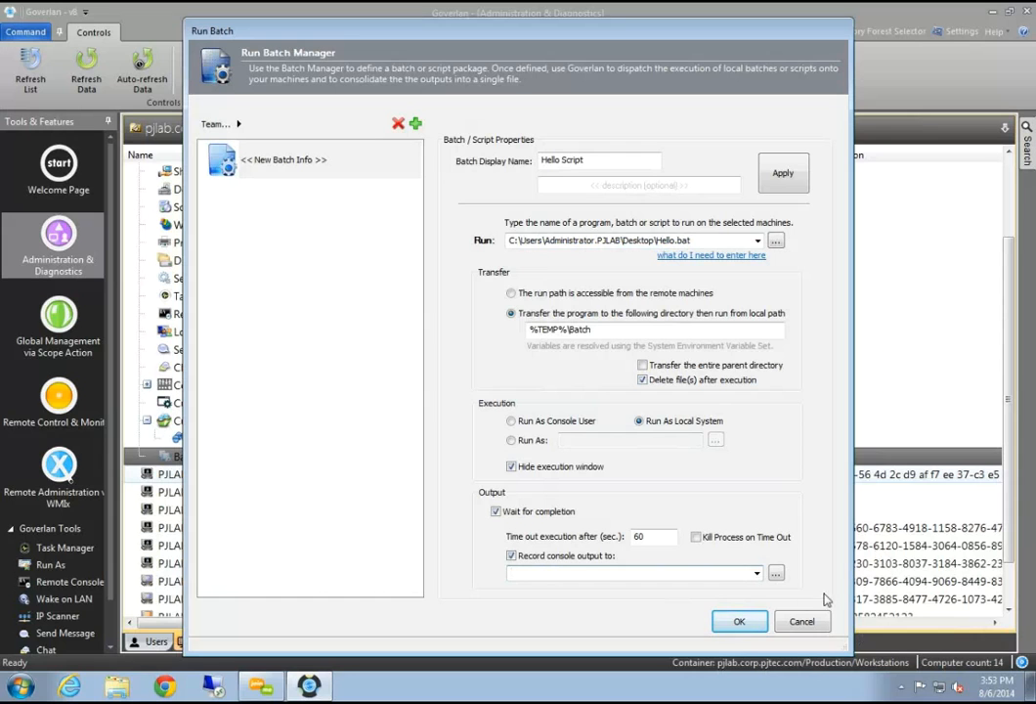
click(775, 573)
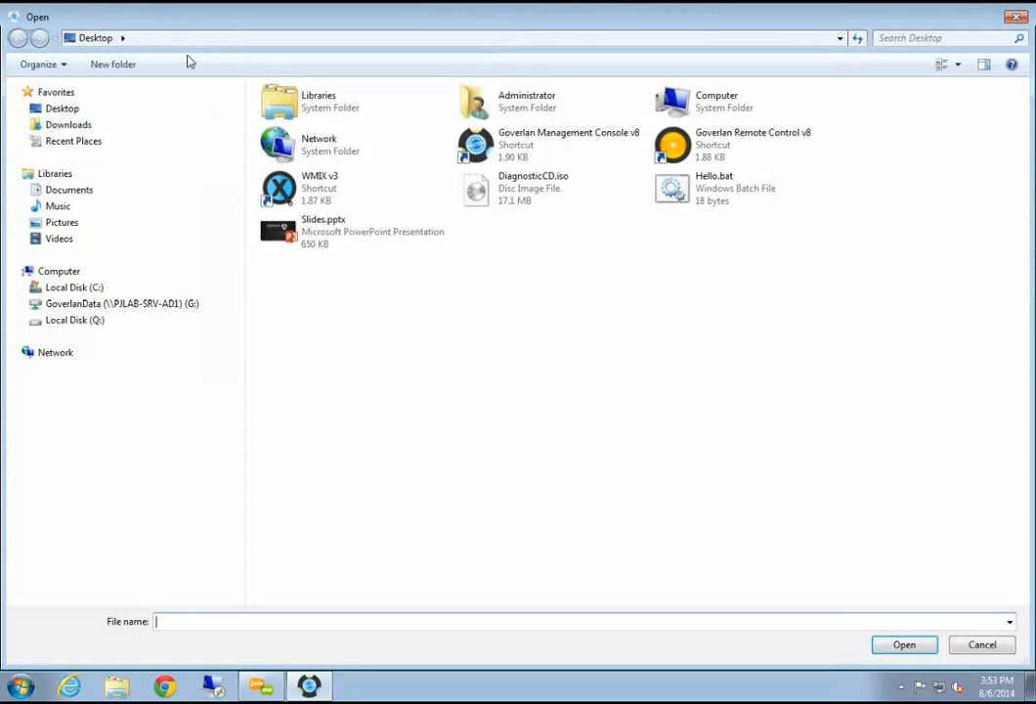
click(95, 109)
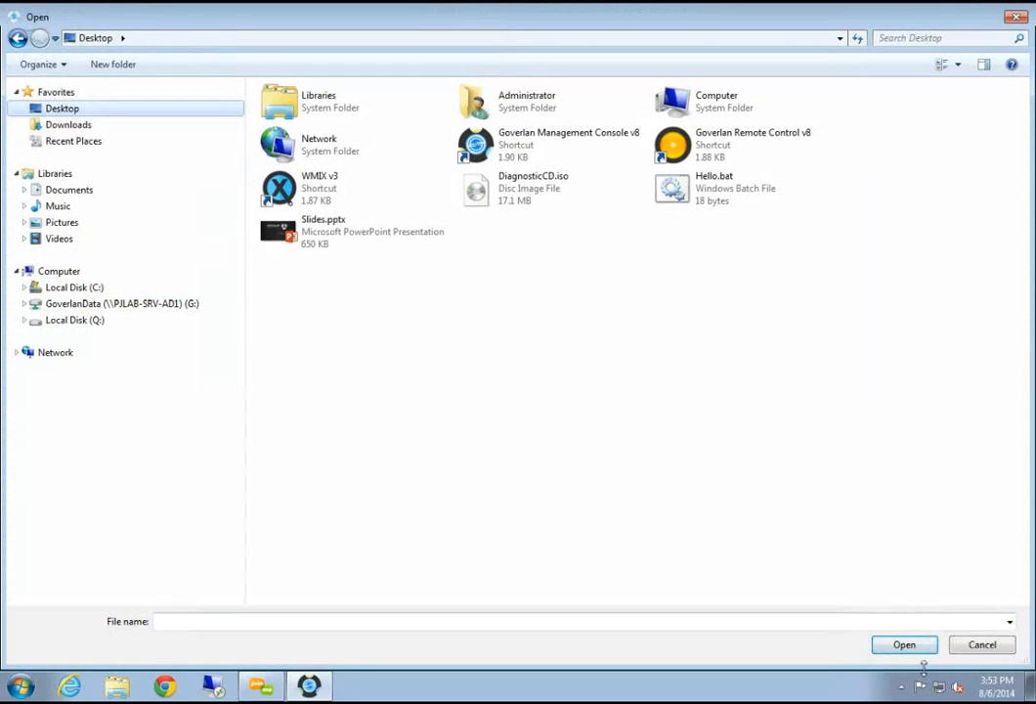
click(796, 620)
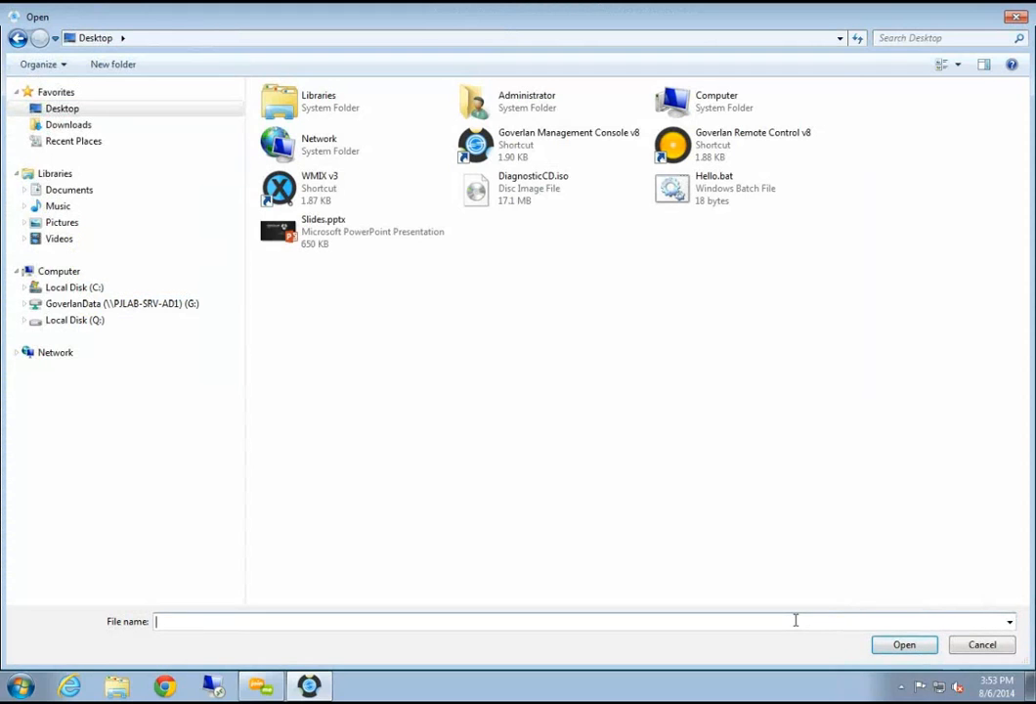
text(Hel)
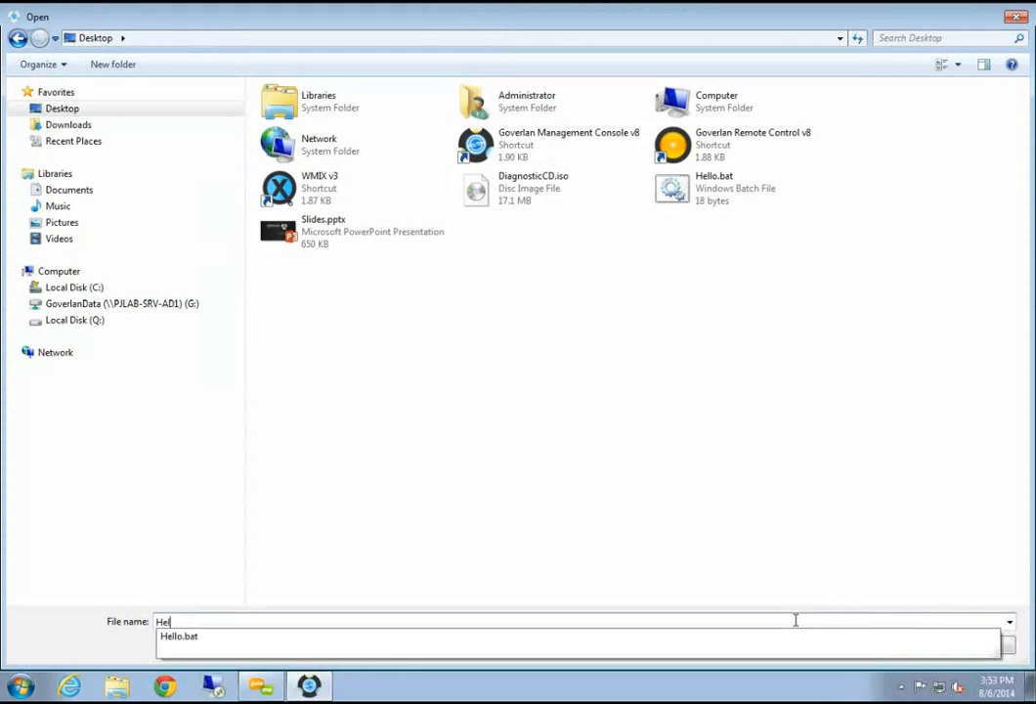
text(lo Out.txt)
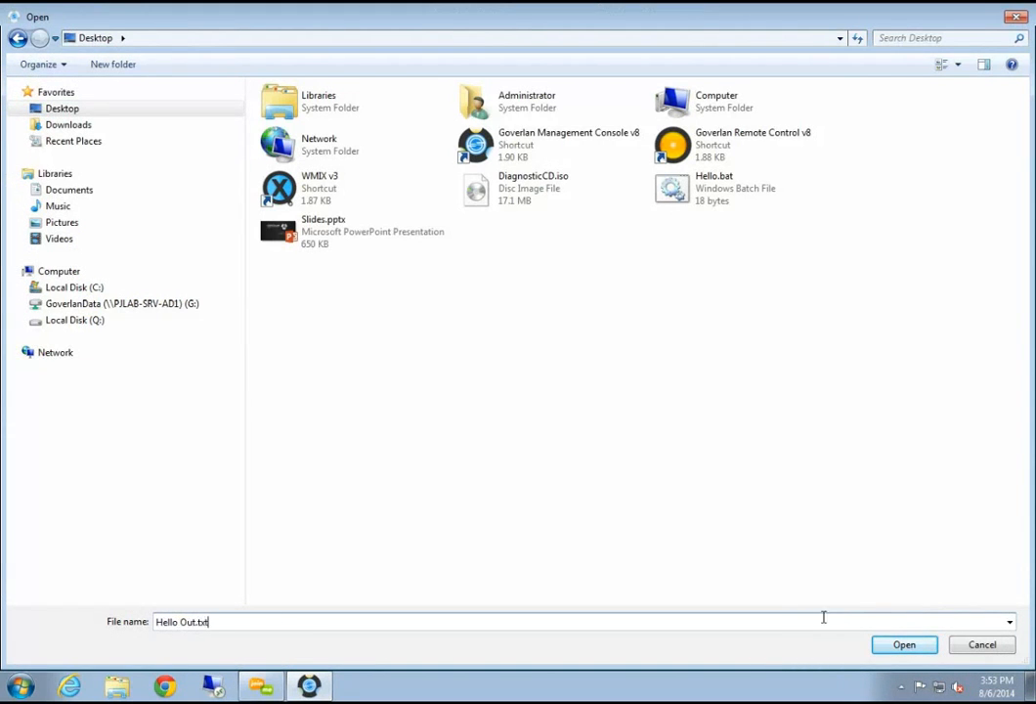
click(903, 644)
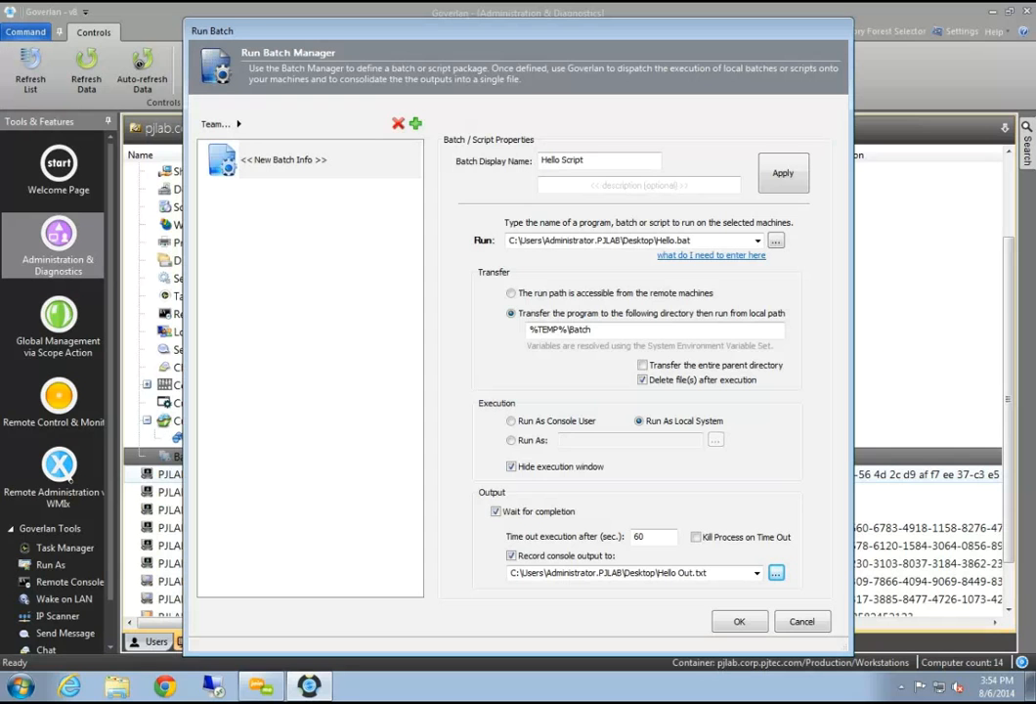
click(783, 173)
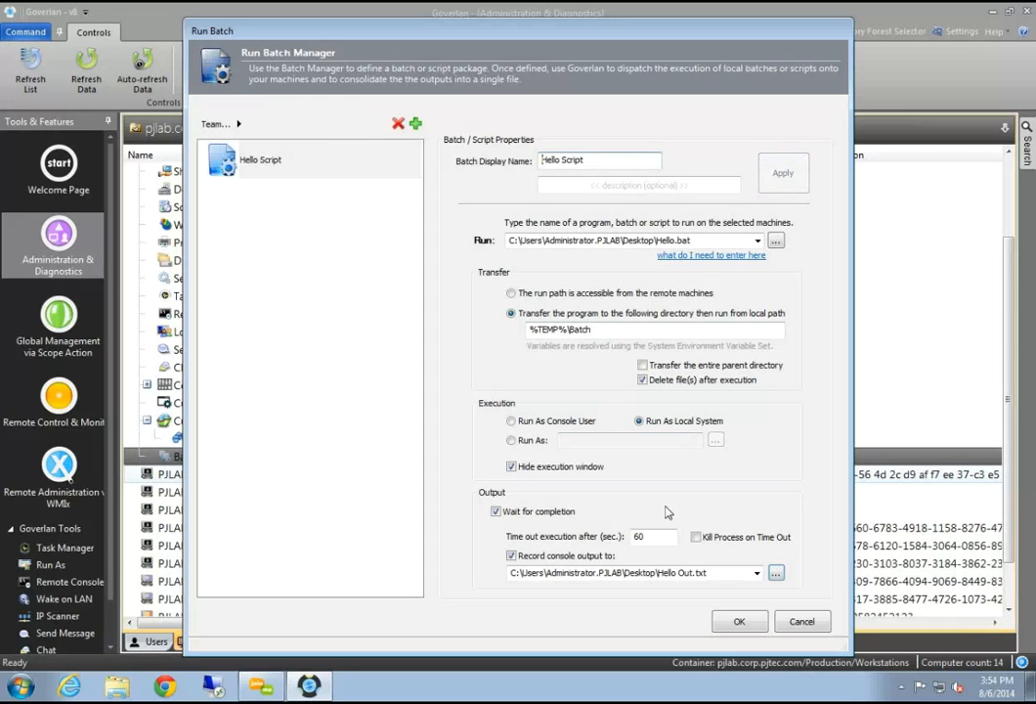
click(723, 624)
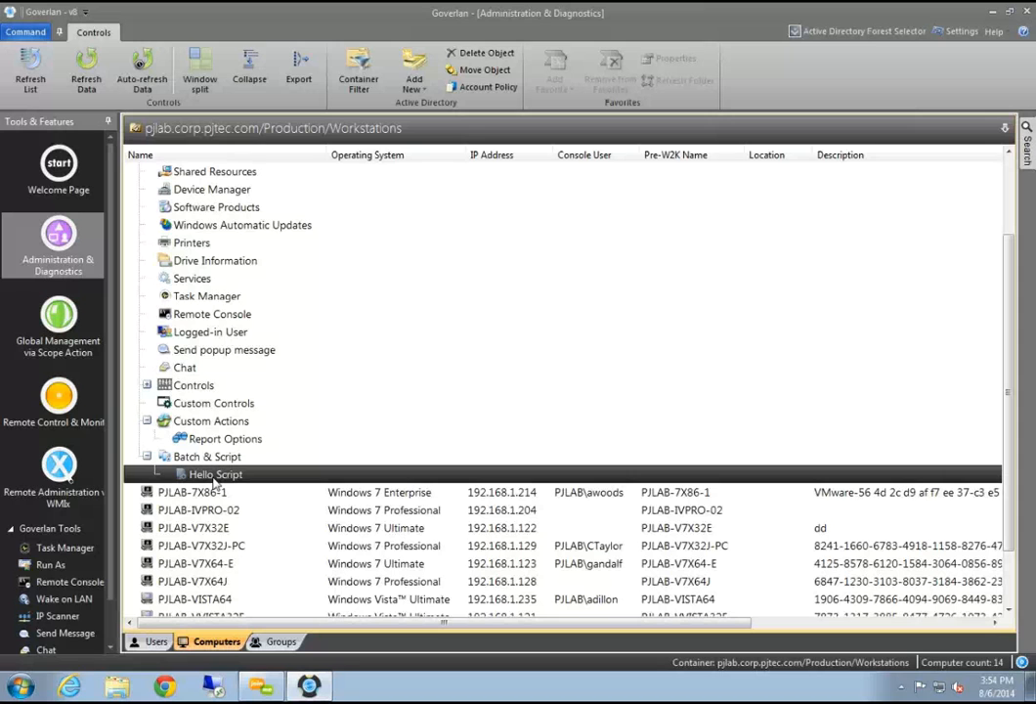
Run Hello Script on PJLAB-7X64-1 and open its completed output log
double_click(216, 477)
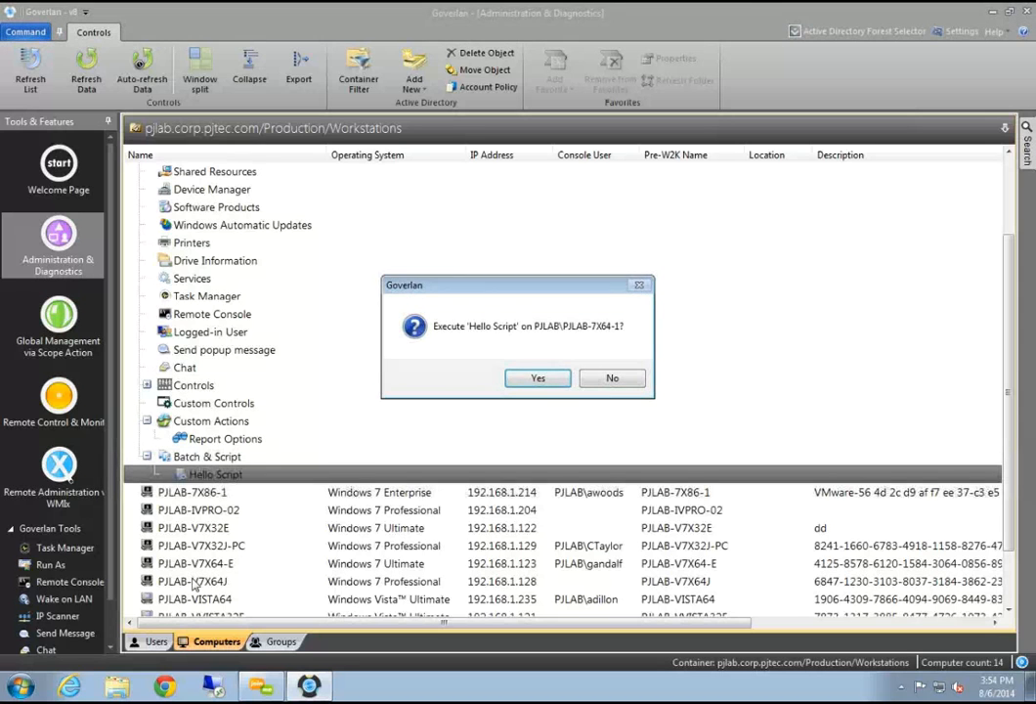
click(536, 377)
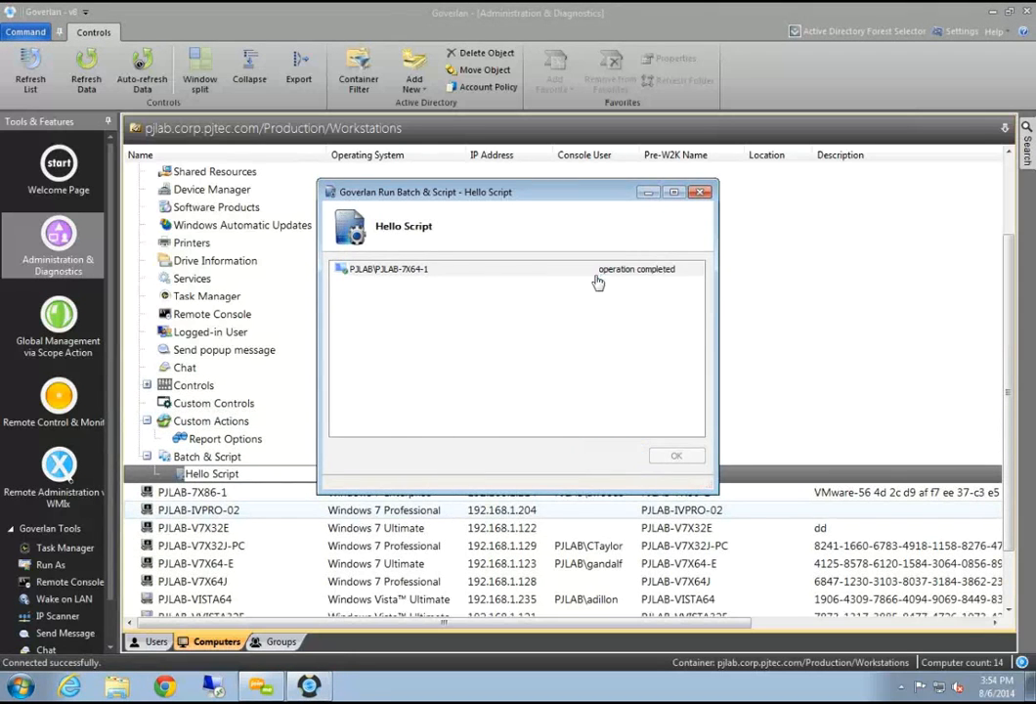
double_click(596, 273)
Verify Hello Out.txt reads 'Hello world', then close the log
drag(278, 174, 331, 113)
drag(178, 162, 80, 163)
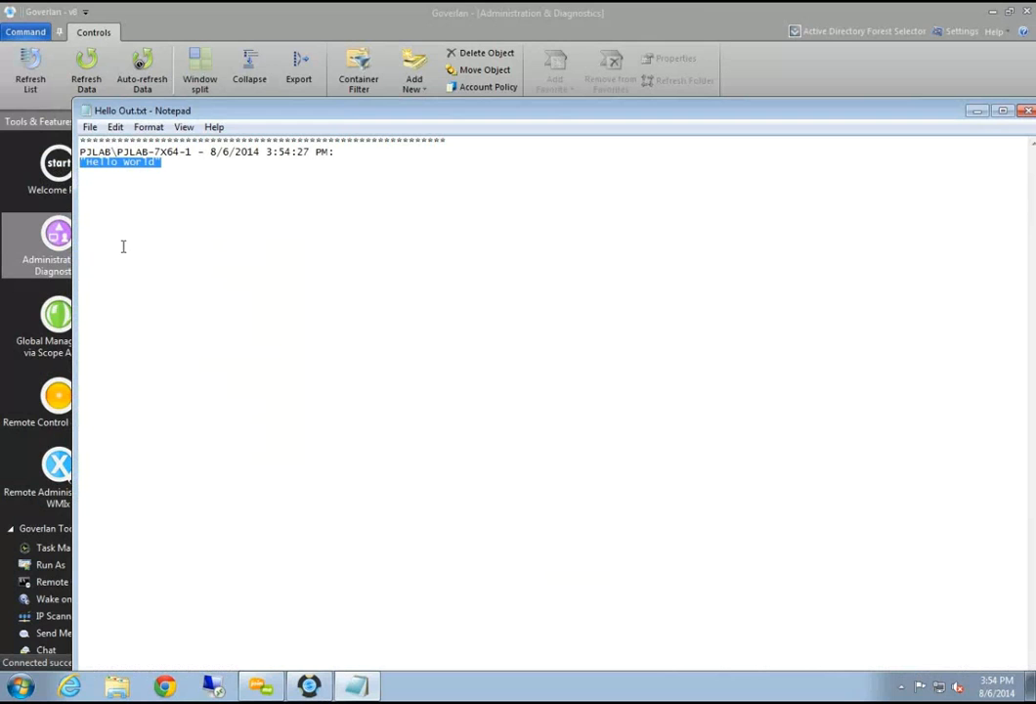
click(181, 176)
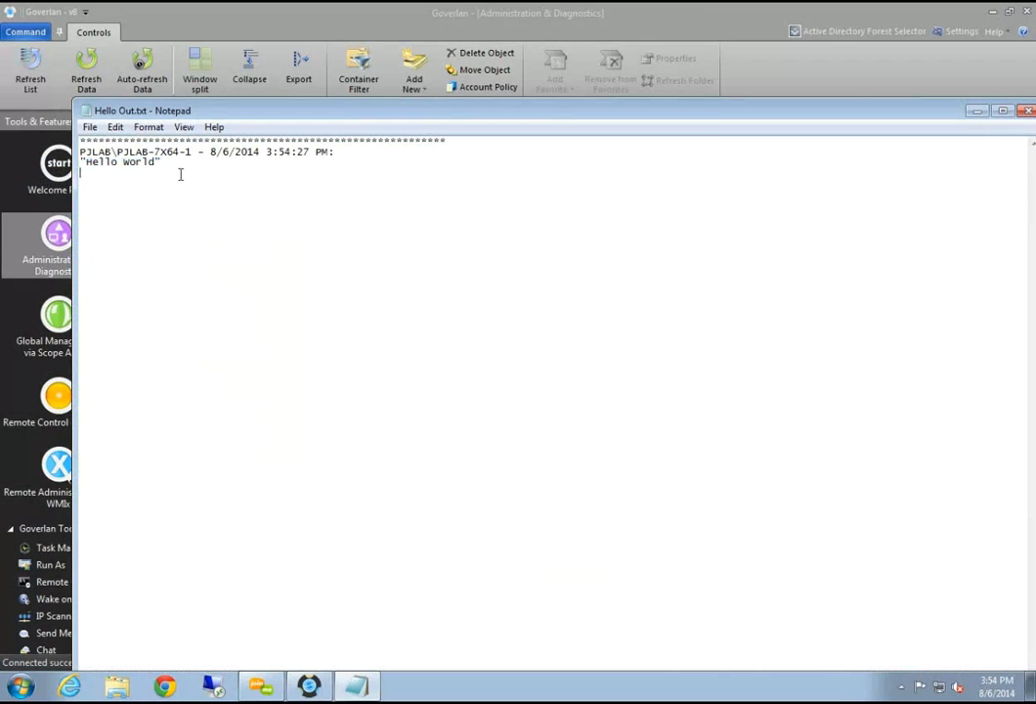
key(ctrl+a)
click(180, 175)
drag(246, 115, 31, 193)
click(809, 191)
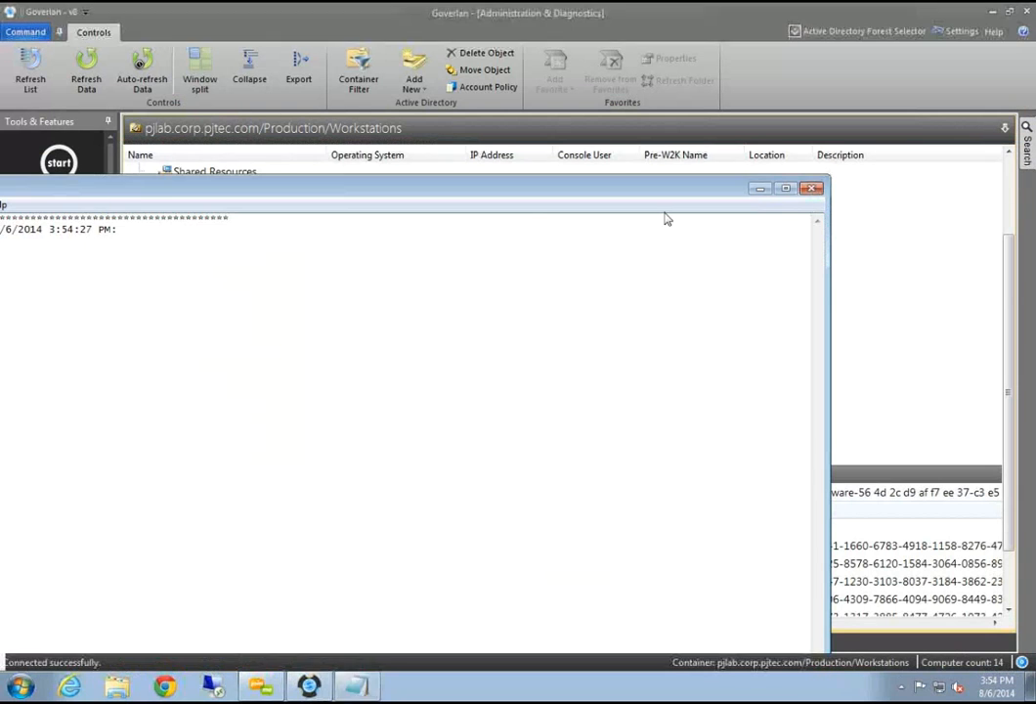
click(168, 176)
scroll(183, 217, up, 2)
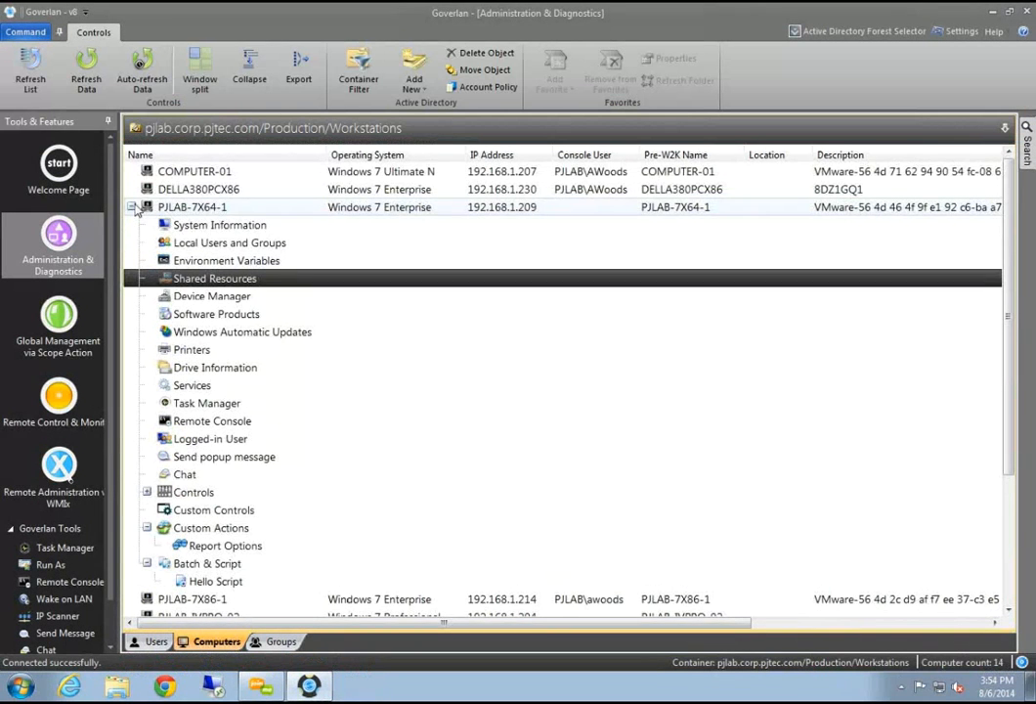
Run Hello Script on workstations PJLAB-7X64-1 through PJLAB-V7X32J-PC and confirm
click(133, 207)
shift+click(193, 277)
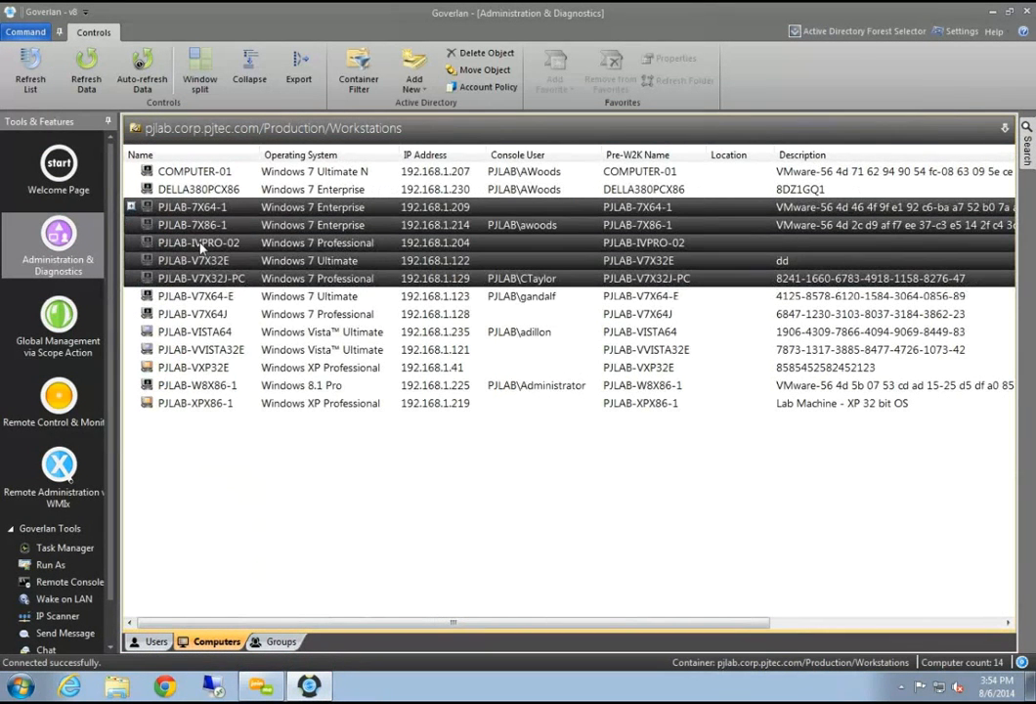
right_click(200, 248)
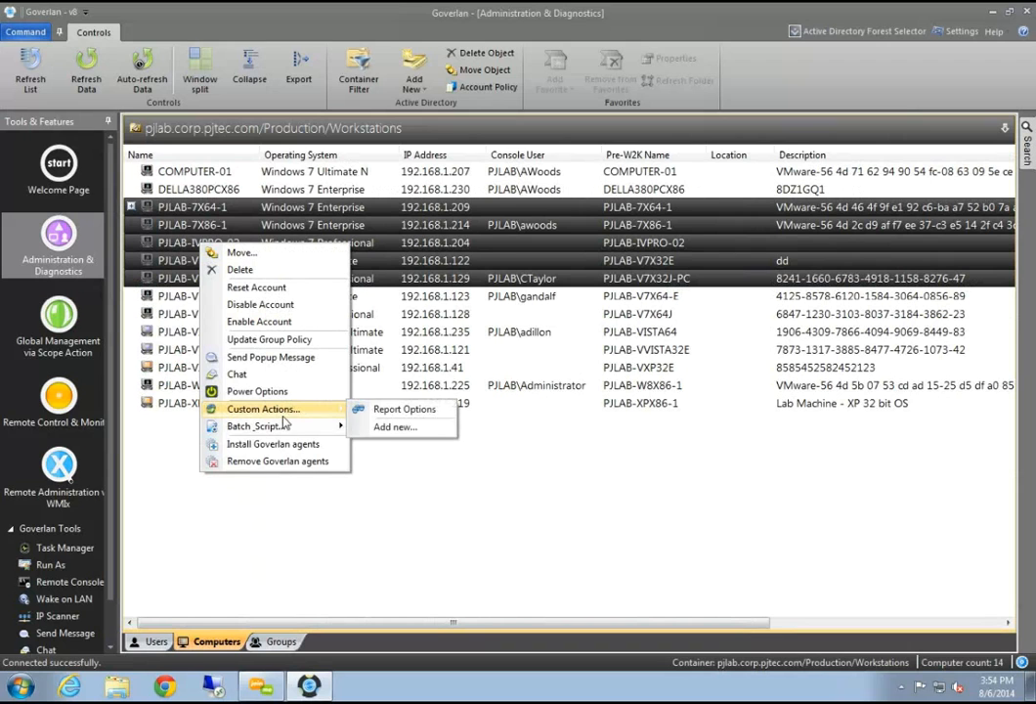
mouse_move(280, 425)
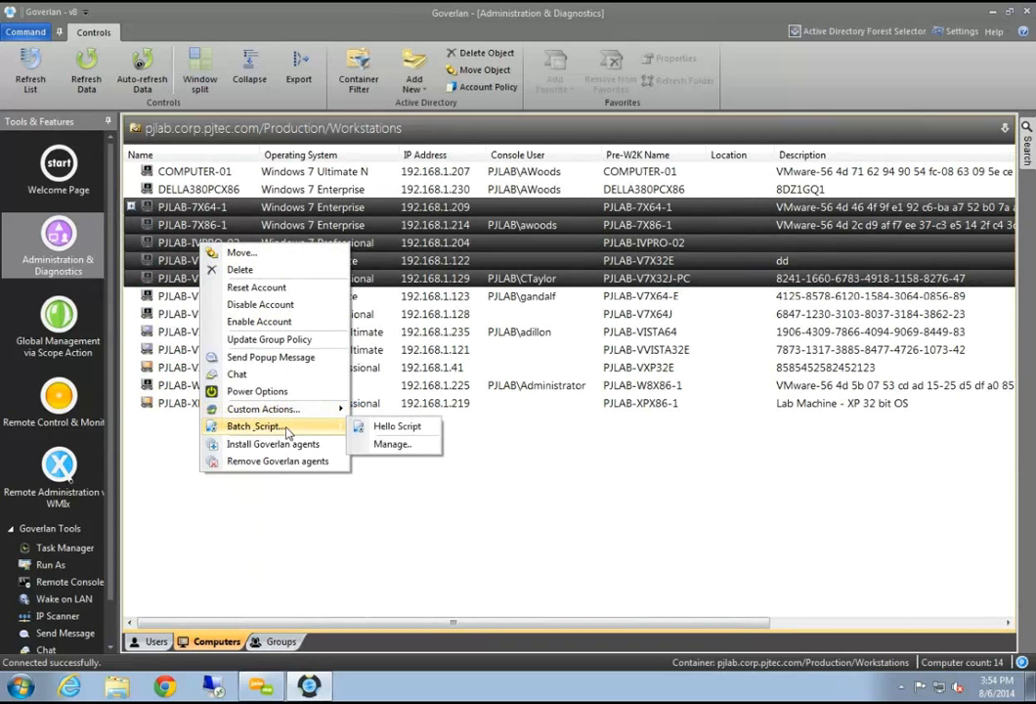
click(388, 428)
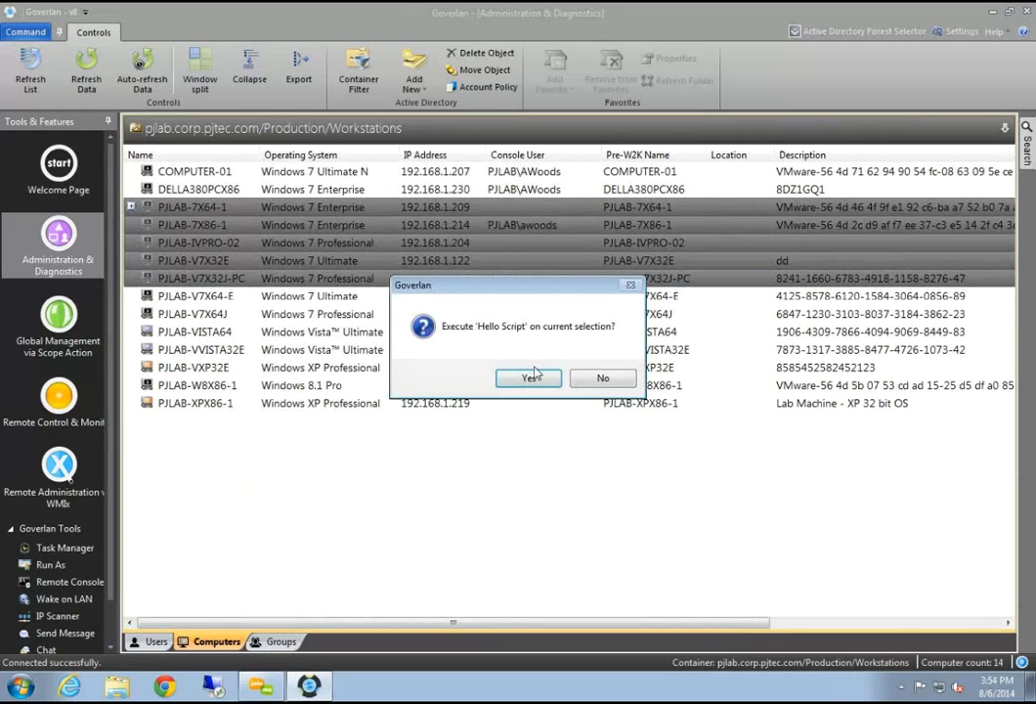
click(467, 383)
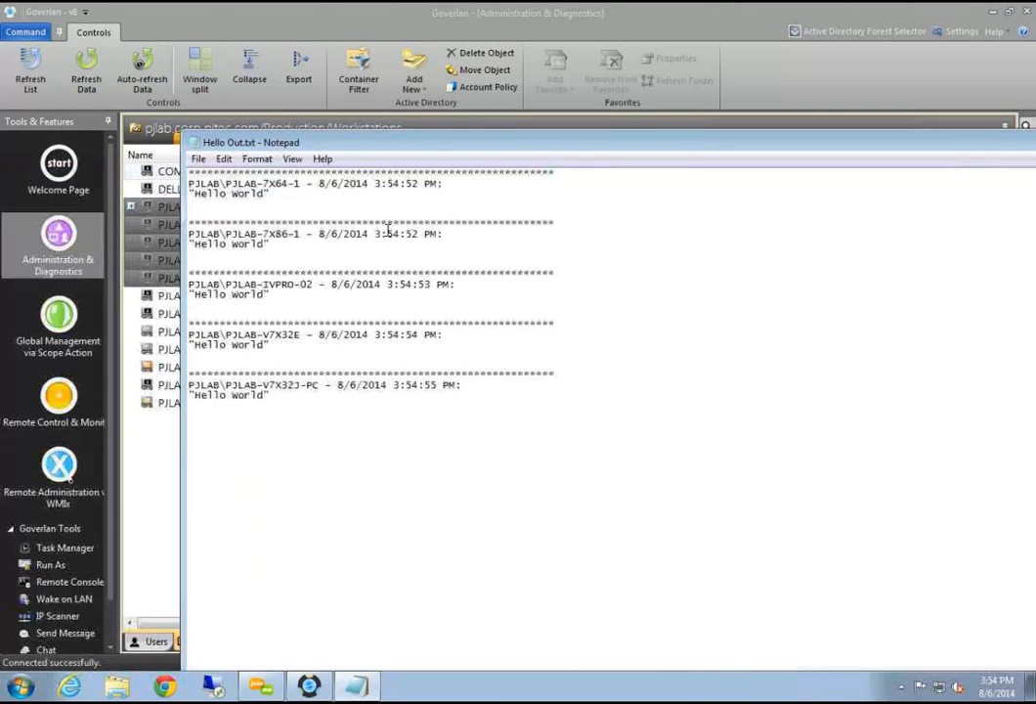
Review the Hello world entries in Hello Out.txt, then close the log
drag(306, 173, 231, 182)
click(240, 214)
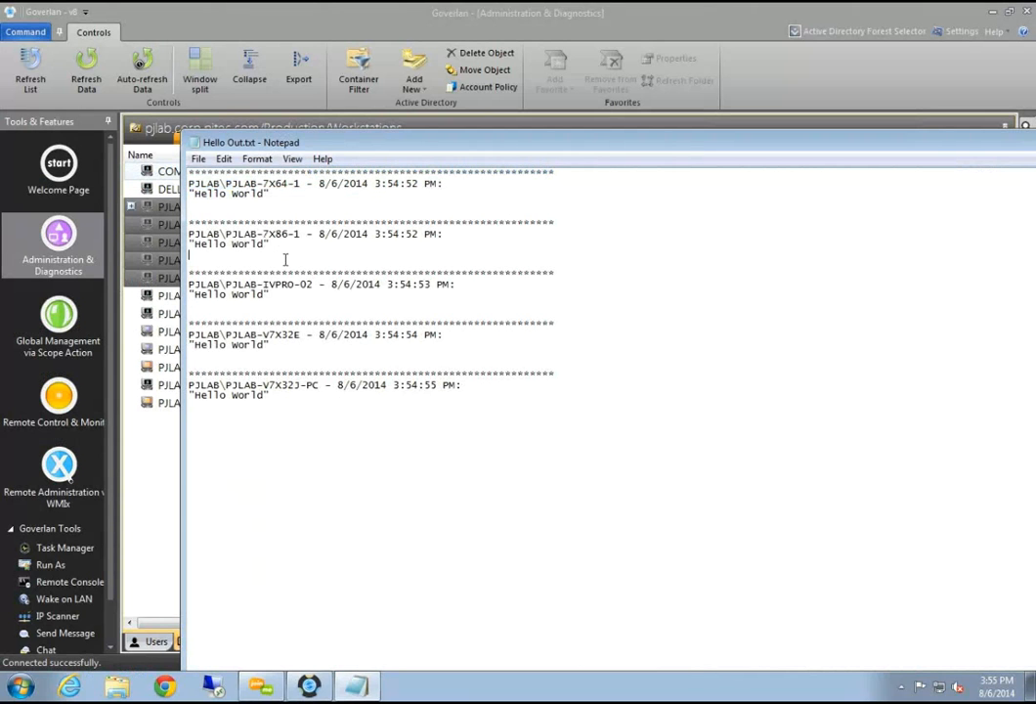
drag(639, 148, 327, 246)
click(813, 241)
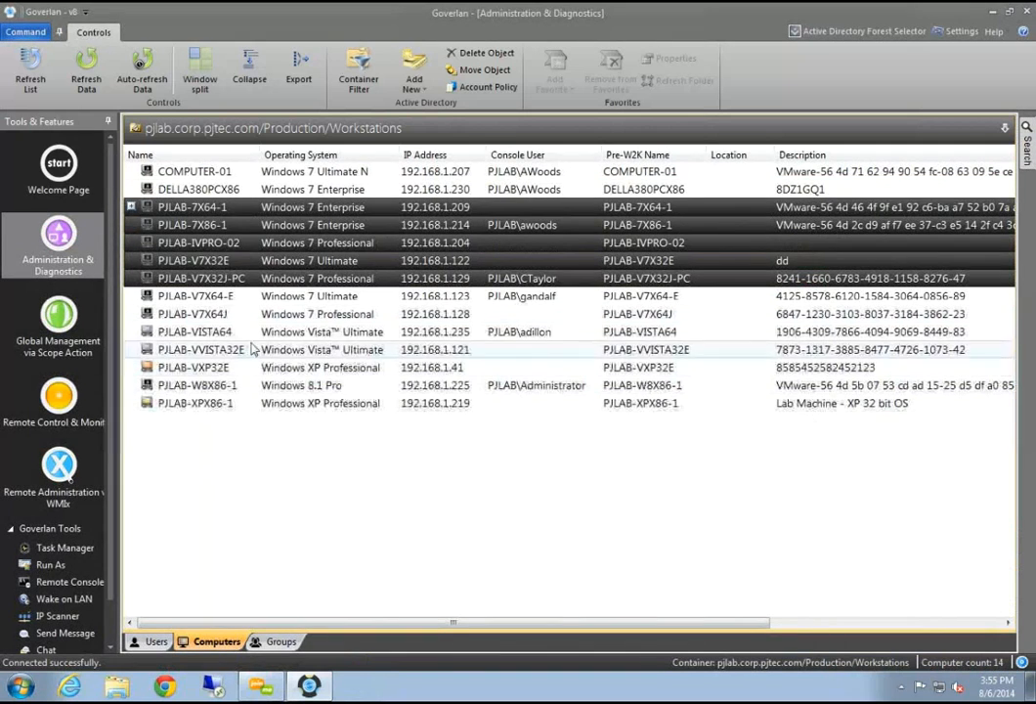
click(246, 210)
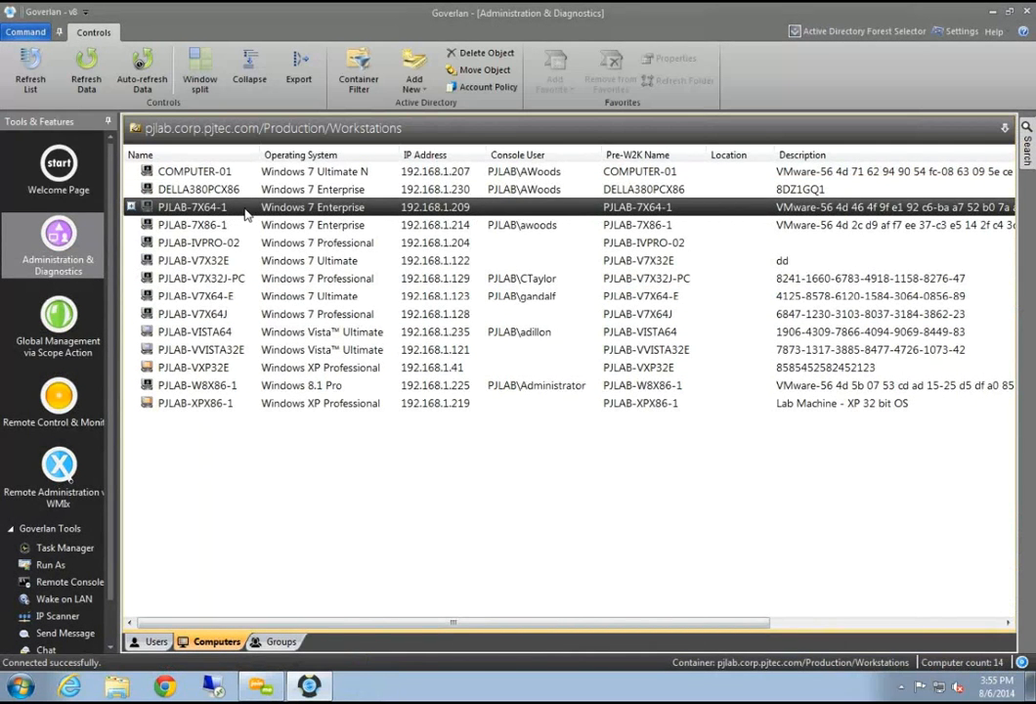
click(221, 223)
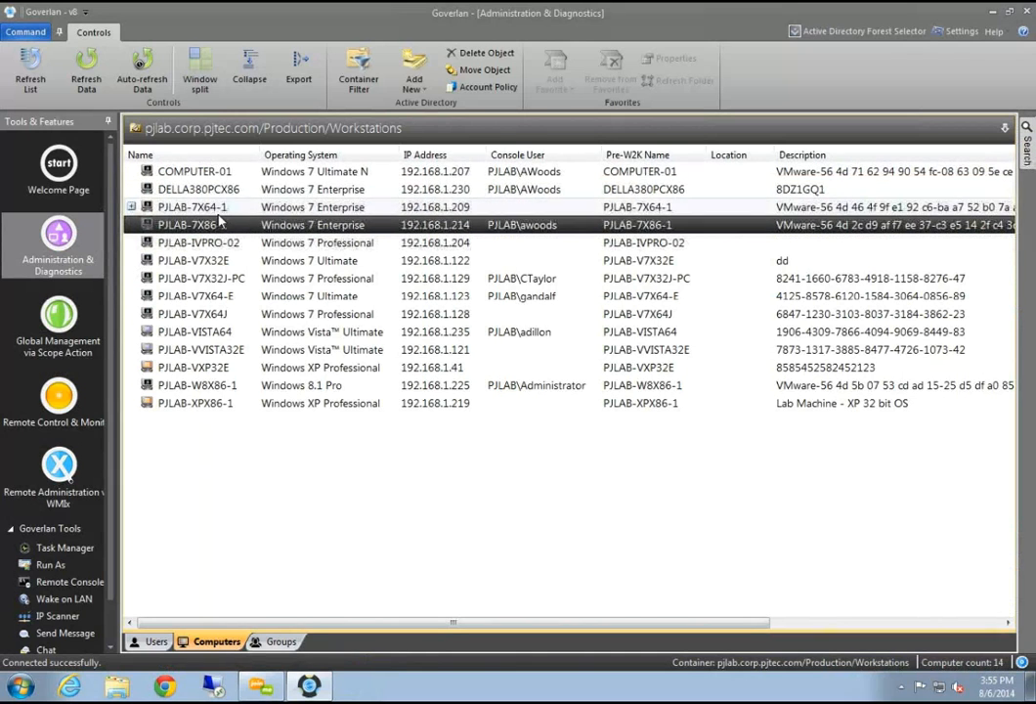
click(224, 207)
click(222, 190)
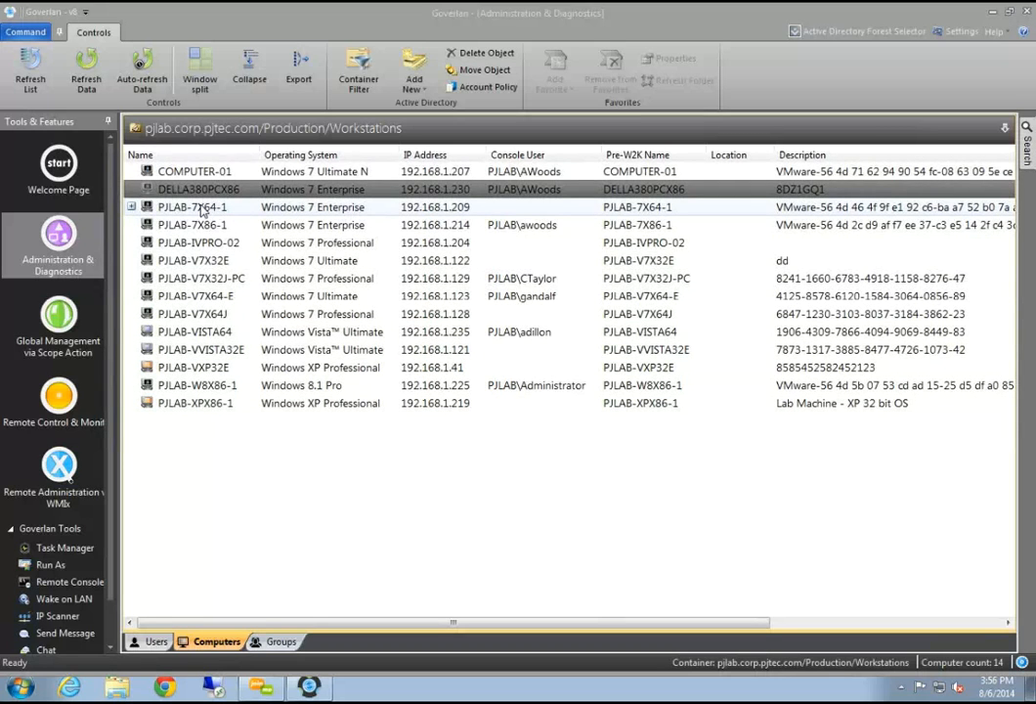
click(201, 210)
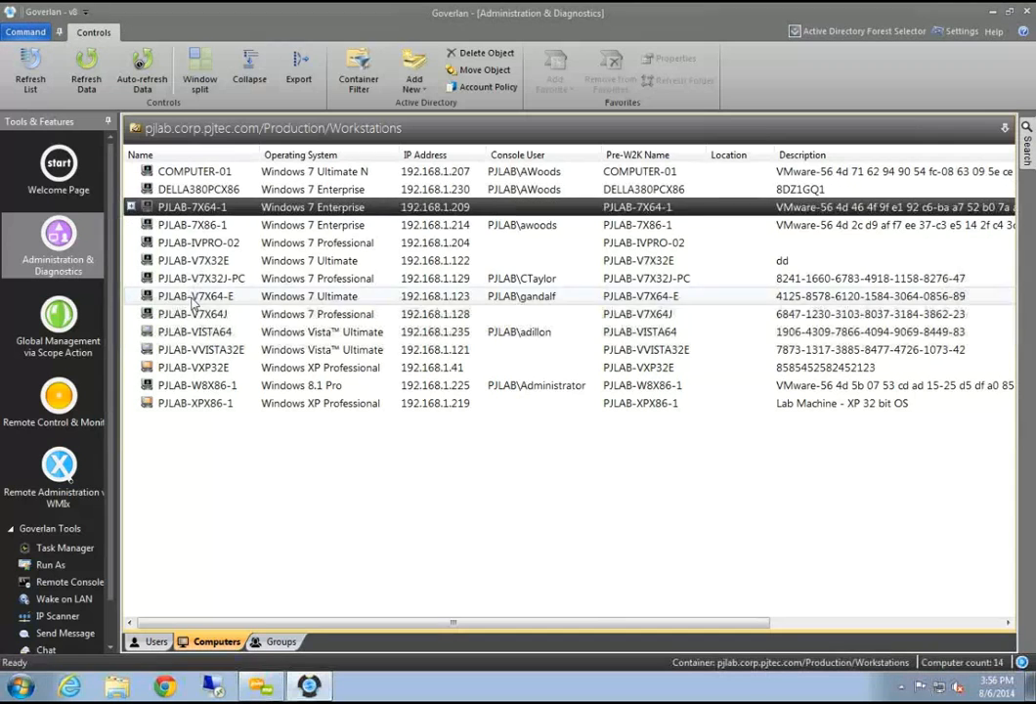
shift+click(194, 298)
right_click(203, 250)
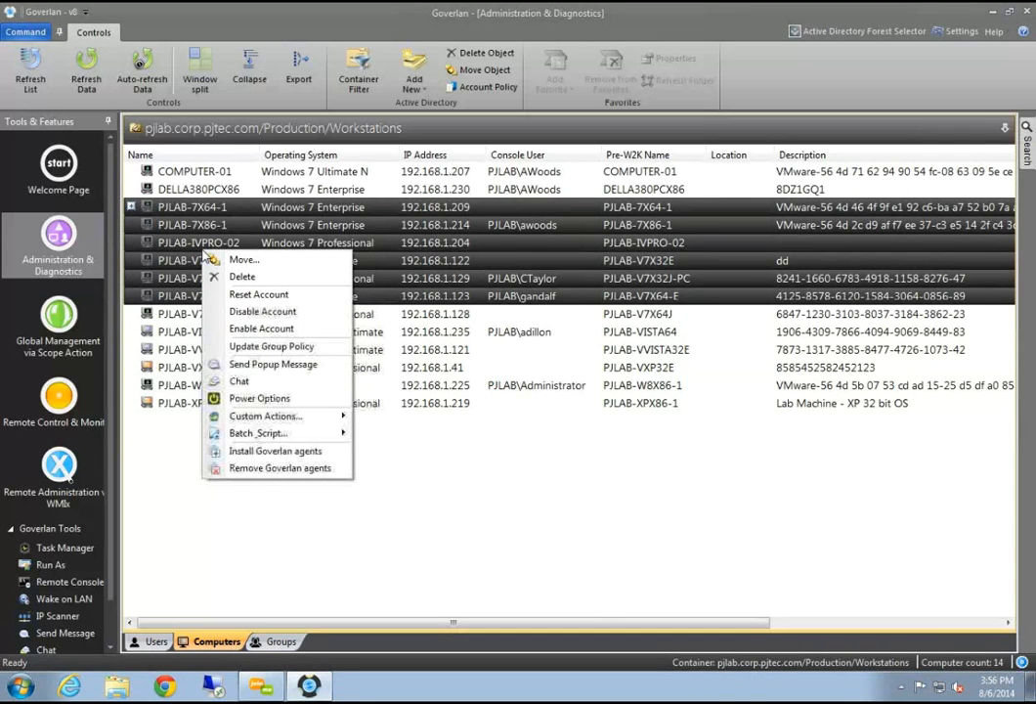
mouse_move(344, 415)
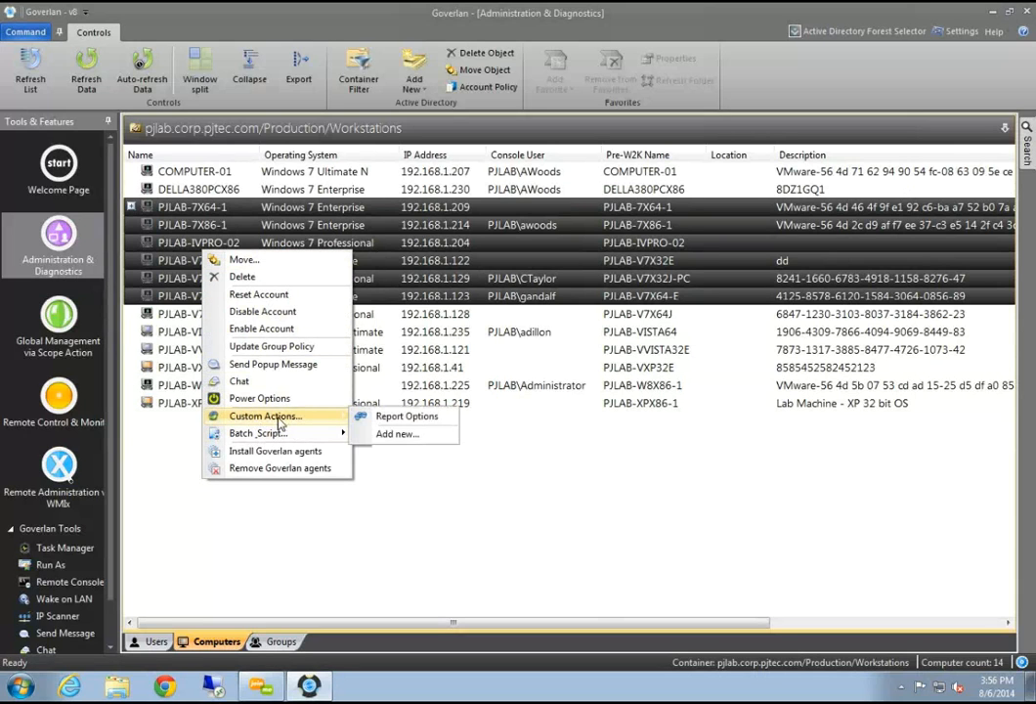
click(151, 207)
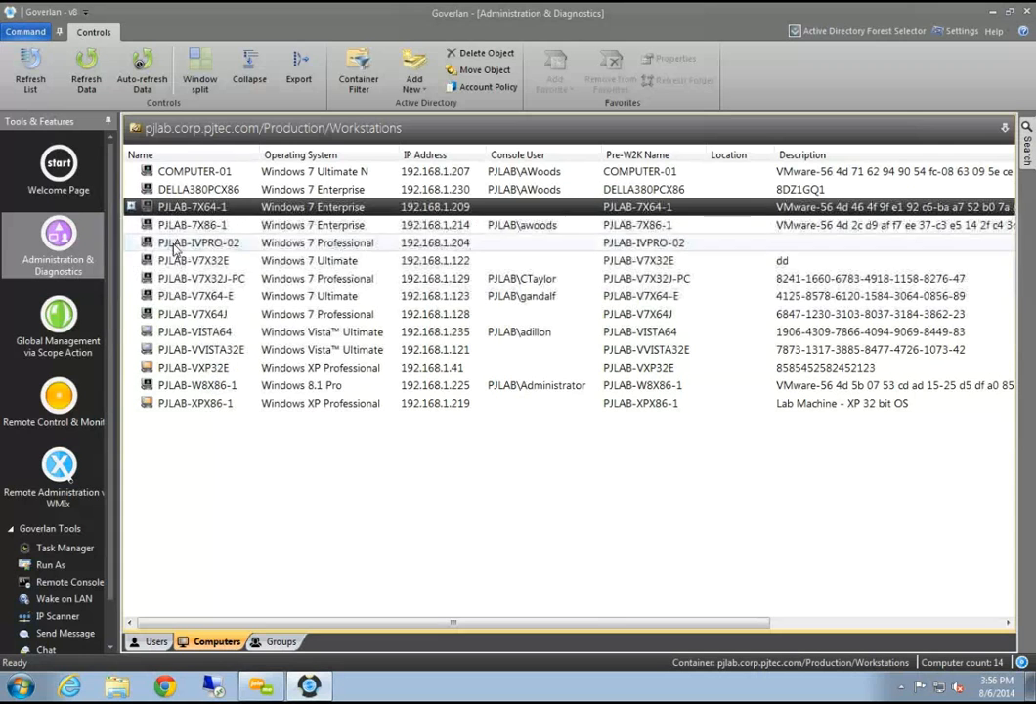
shift+click(195, 352)
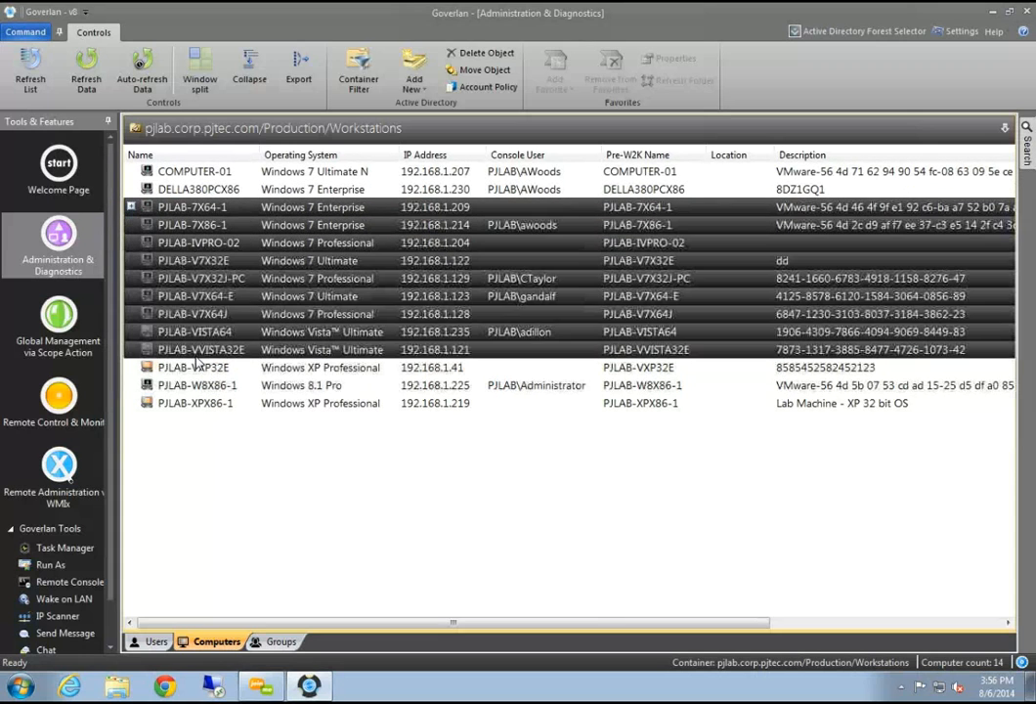
click(199, 245)
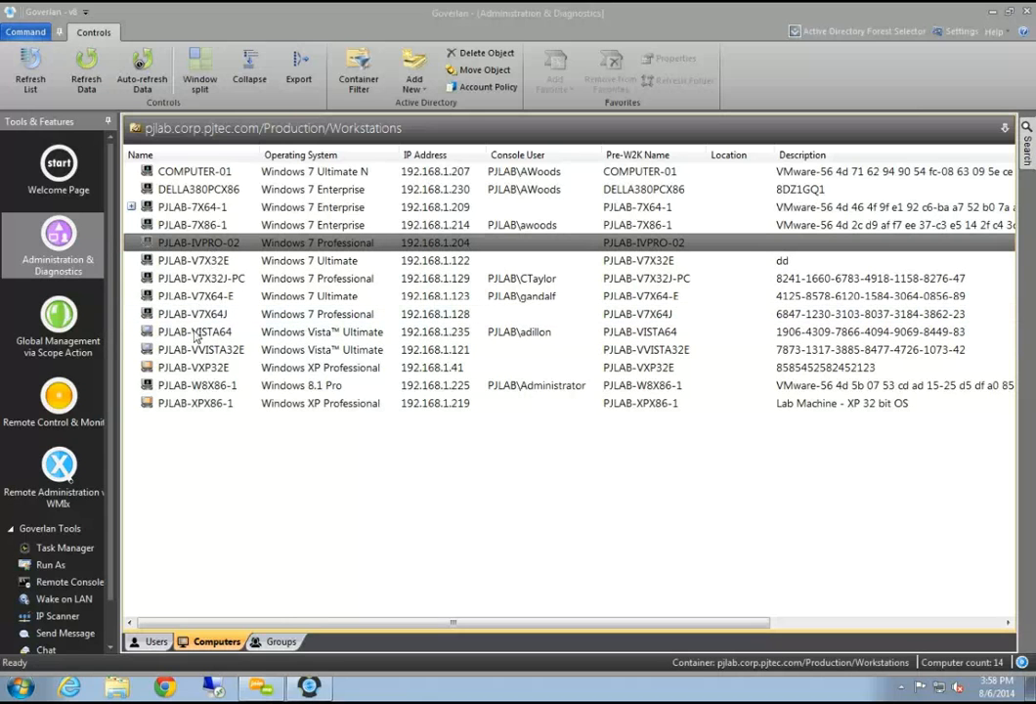
List the local groups in PJLAB-IVPRO-02's Local Users and Groups
double_click(176, 243)
click(218, 279)
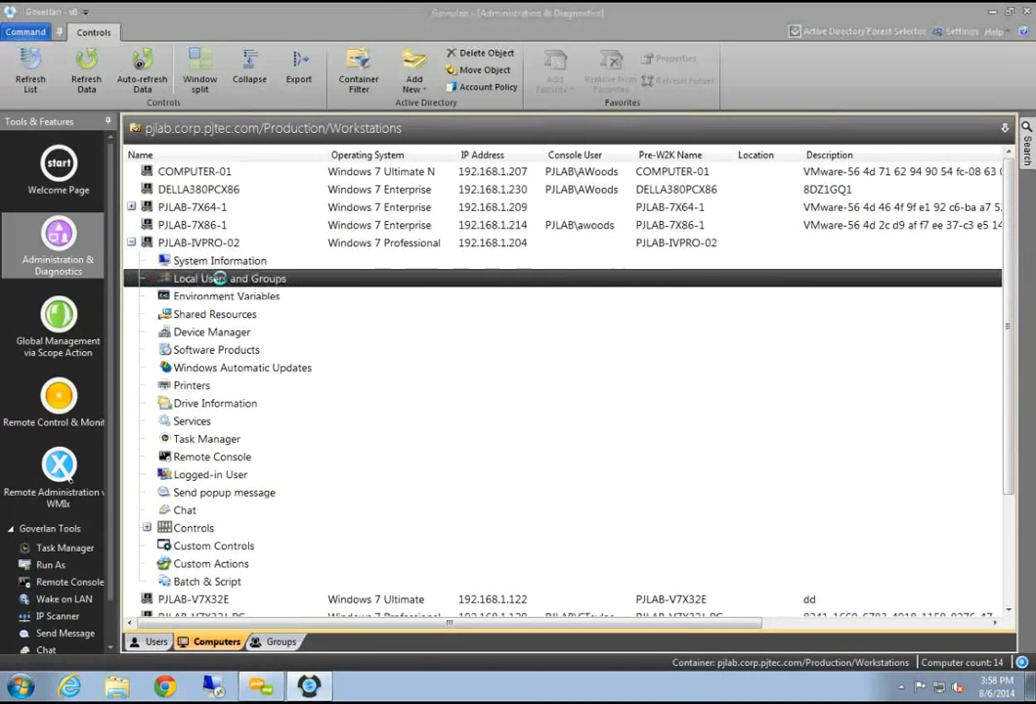
click(278, 151)
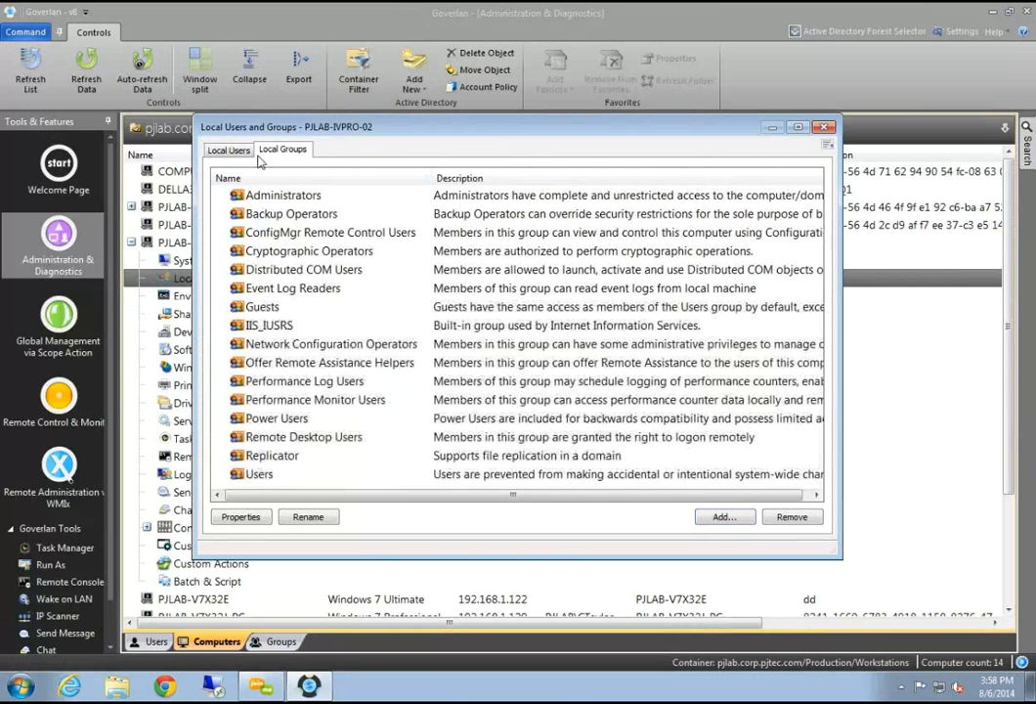
click(279, 195)
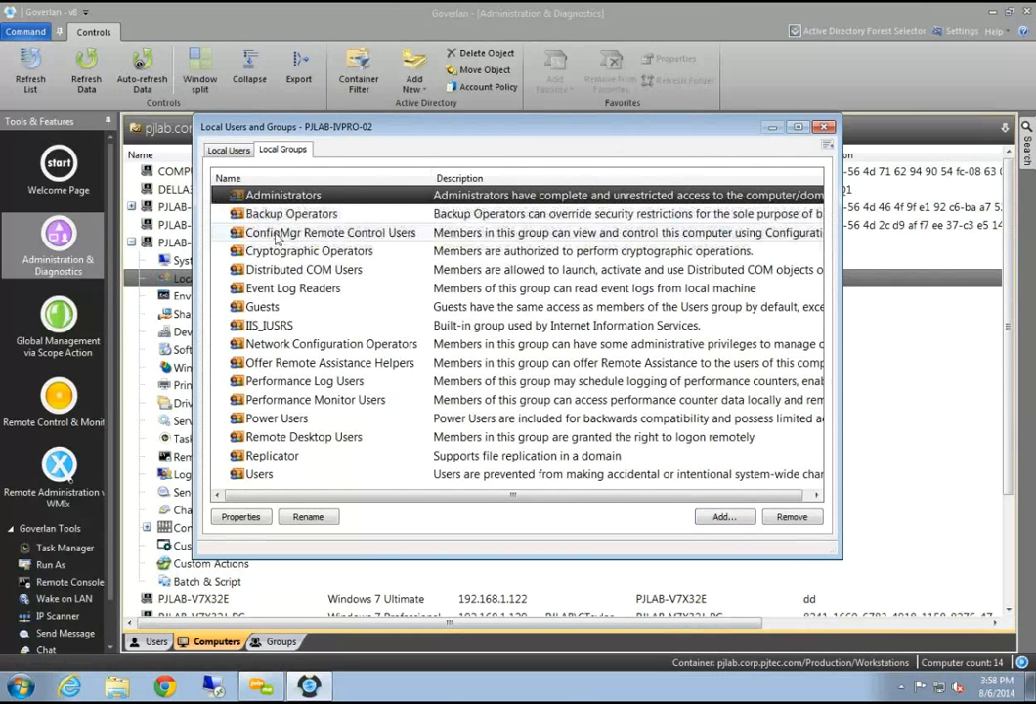
click(289, 398)
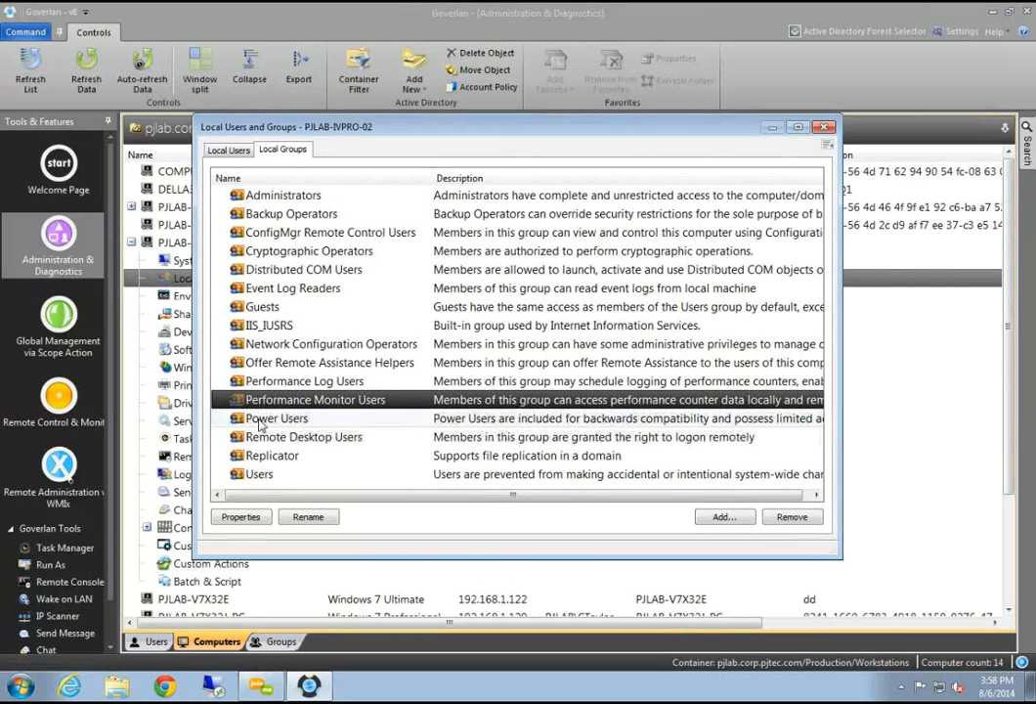
click(261, 419)
click(269, 455)
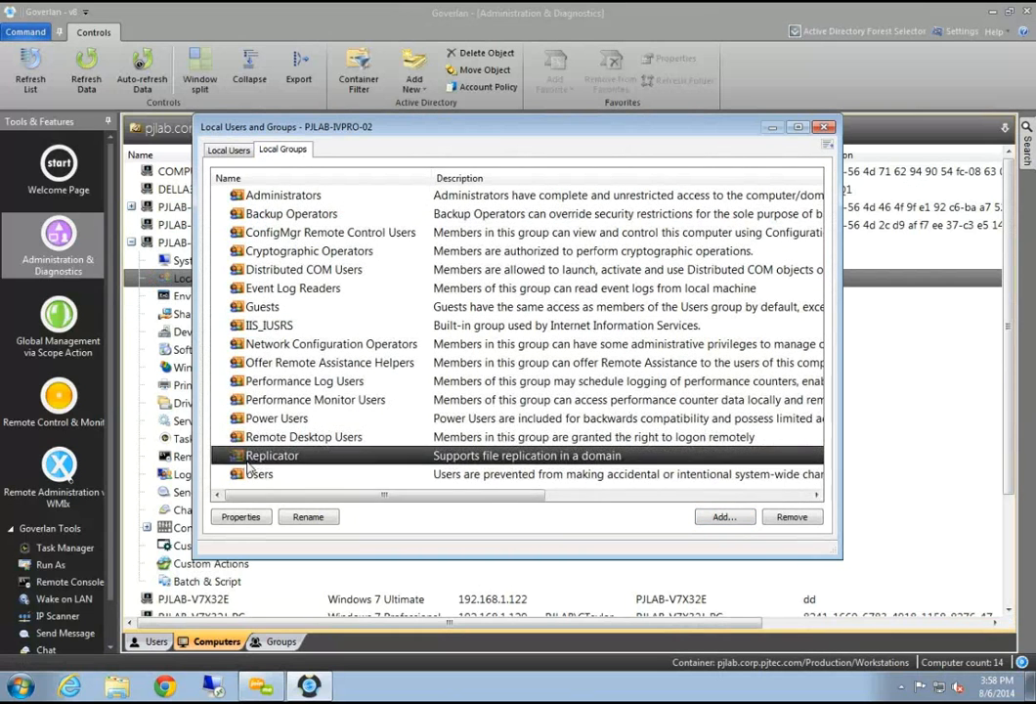
Show the Administrators group's members: Administrator, PJLAB DA Group and Domain Admins
double_click(279, 195)
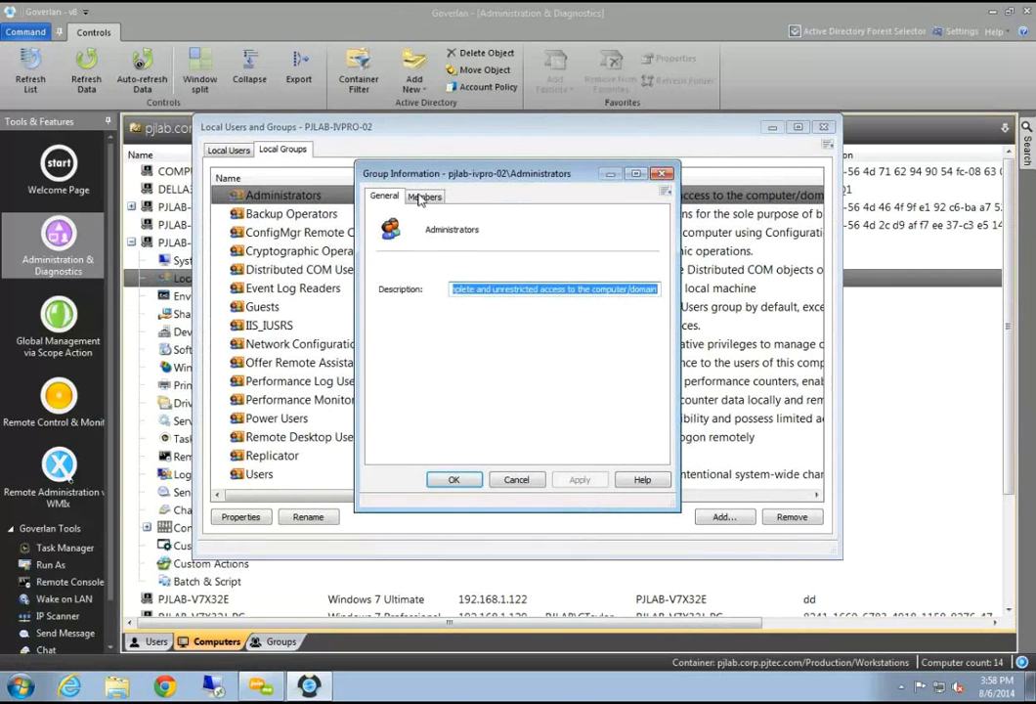
drag(459, 173, 227, 154)
click(193, 178)
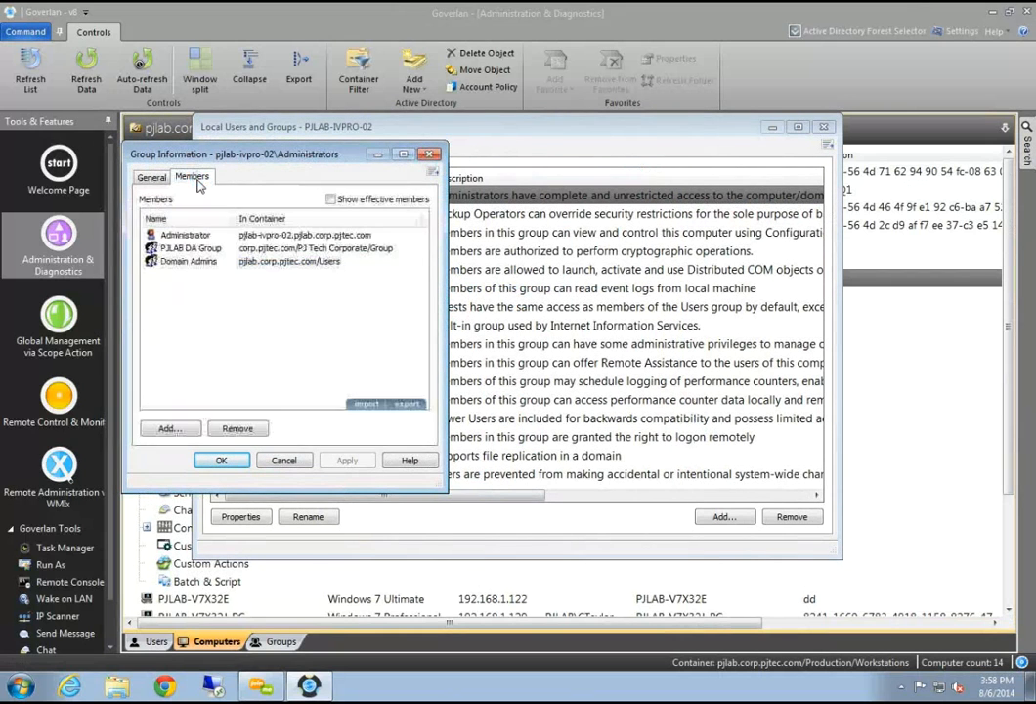